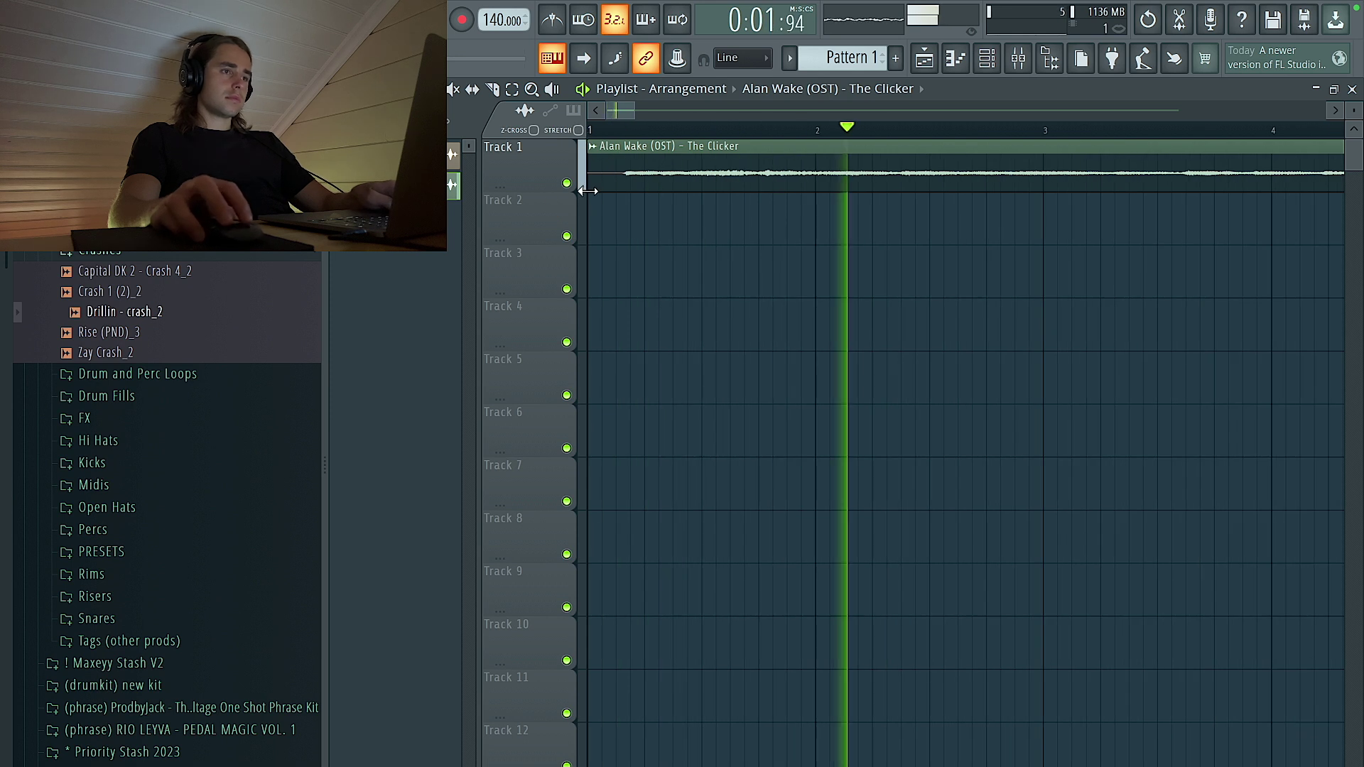
Step: Trim the silent start of The Clicker clip, then split it so the opening part fills eight bars on Track 2
left_click_drag(587, 190, 535, 181)
scroll(710, 231, "down", 4)
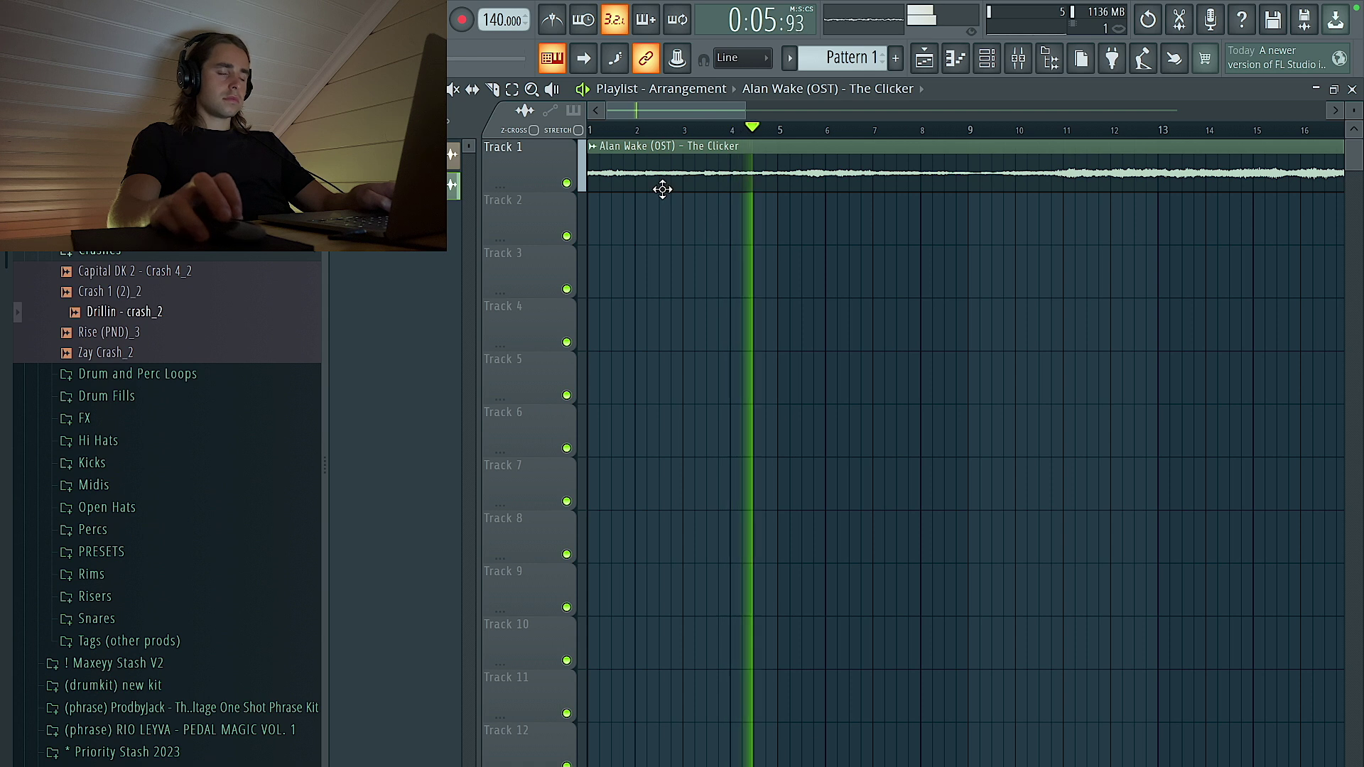
scroll(849, 220, "up", 3)
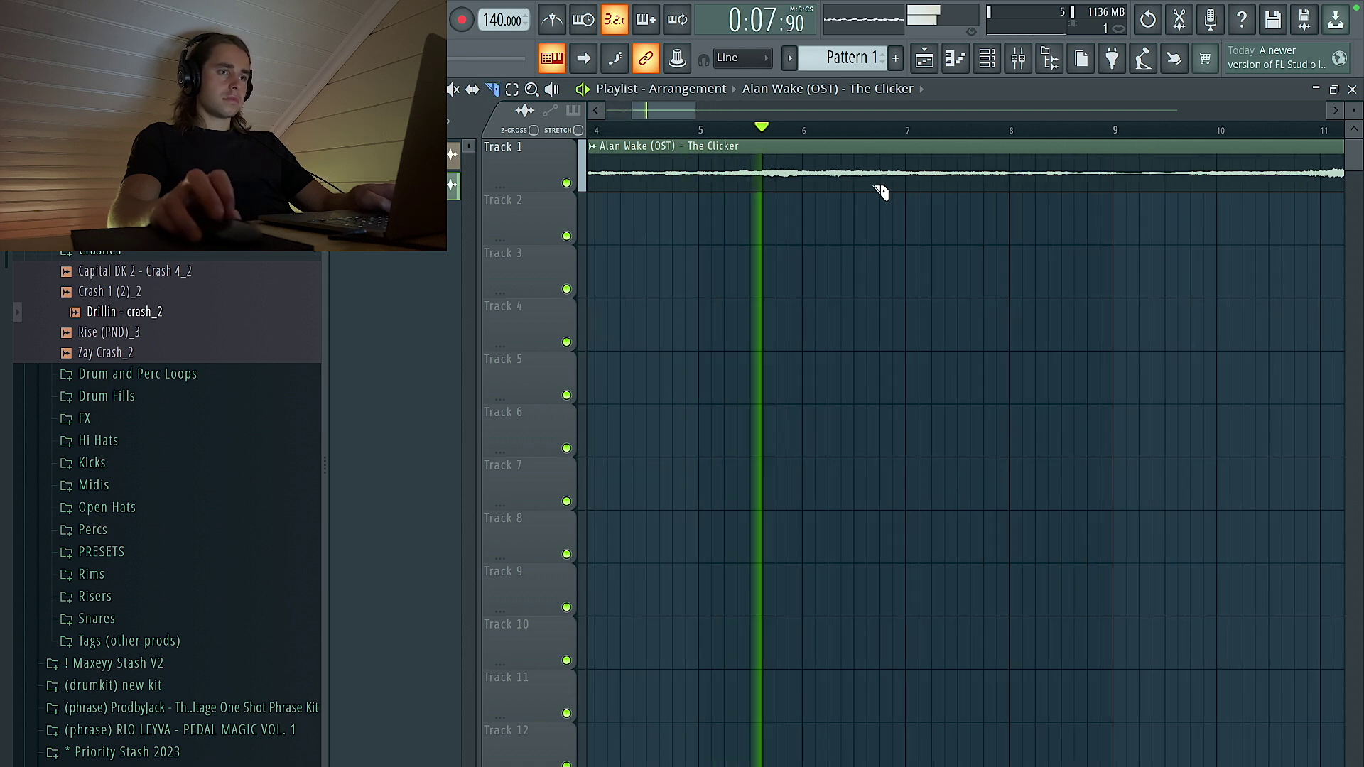
scroll(901, 210, "down", 3)
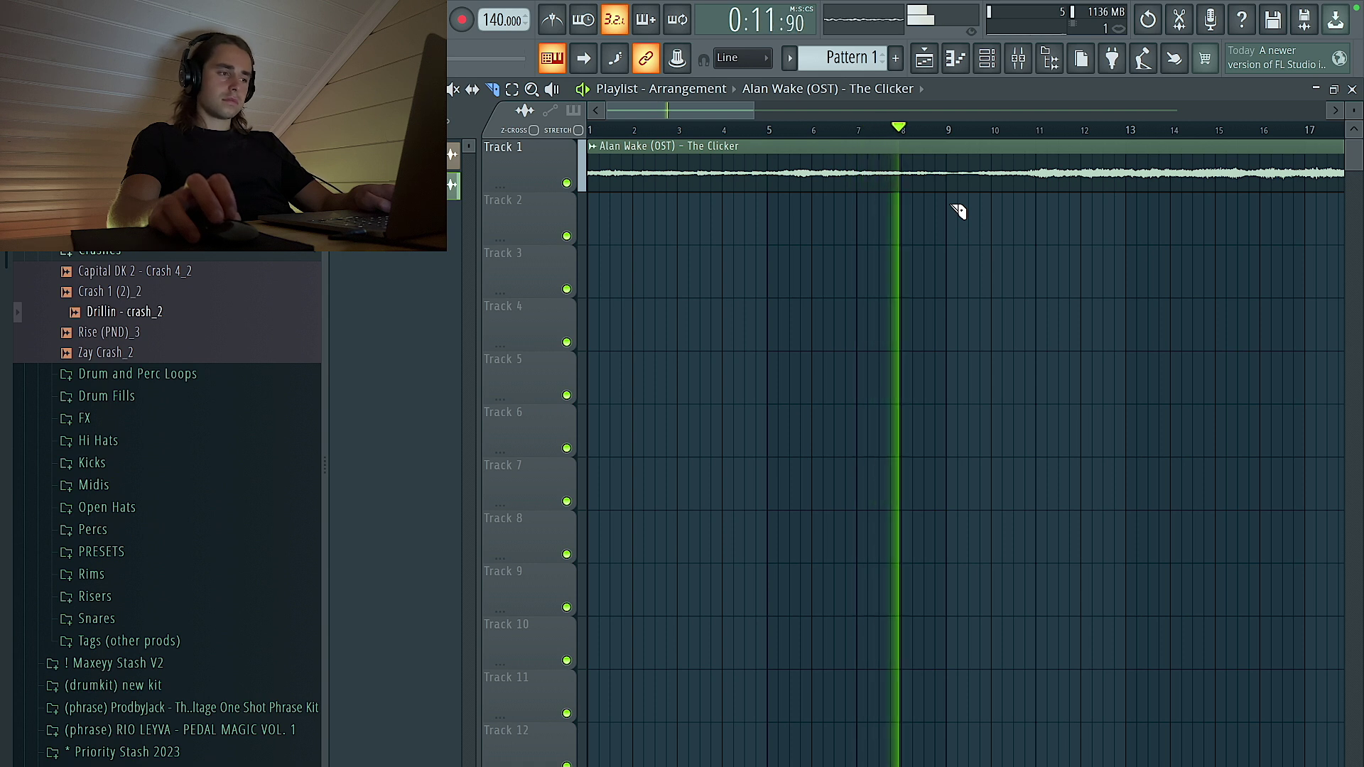
scroll(981, 210, "up", 3)
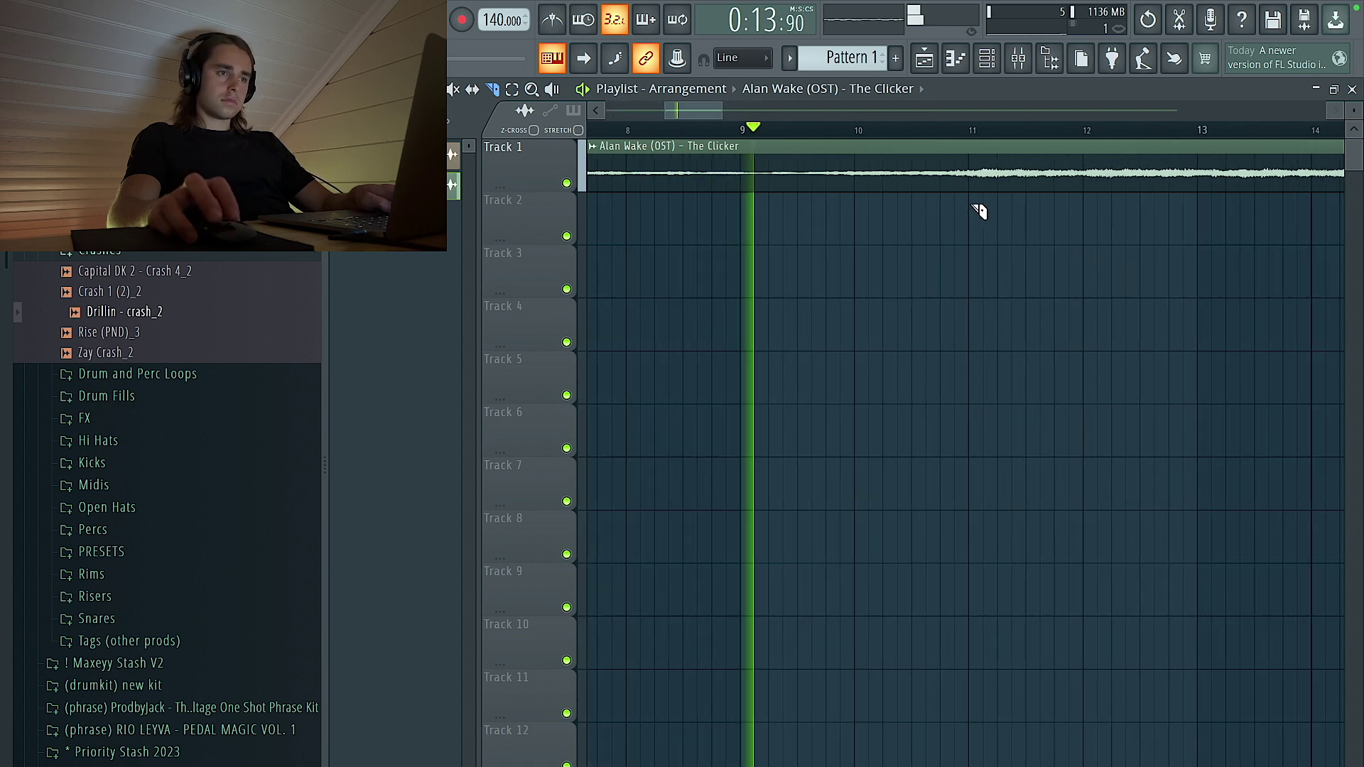
scroll(978, 213, "up", 3)
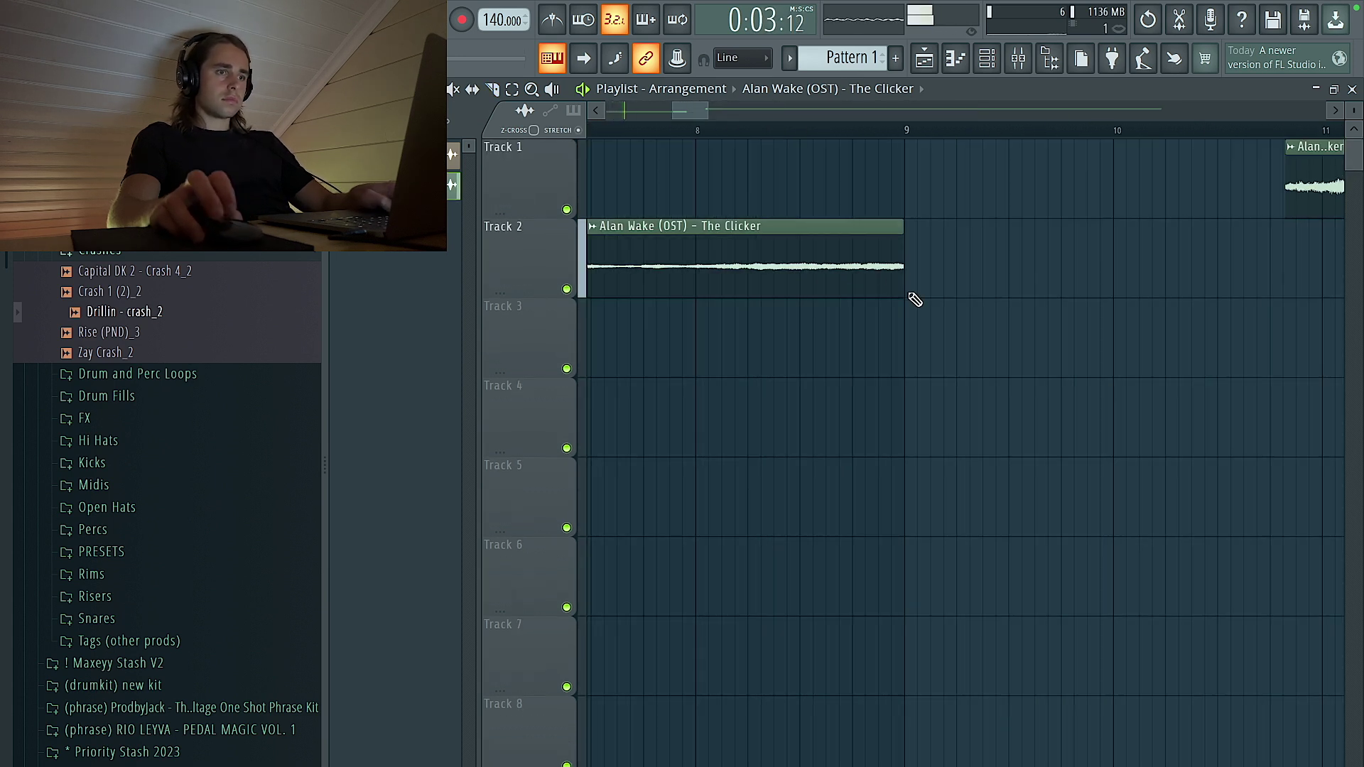
scroll(915, 300, "up", 1)
scroll(903, 285, "down", 3)
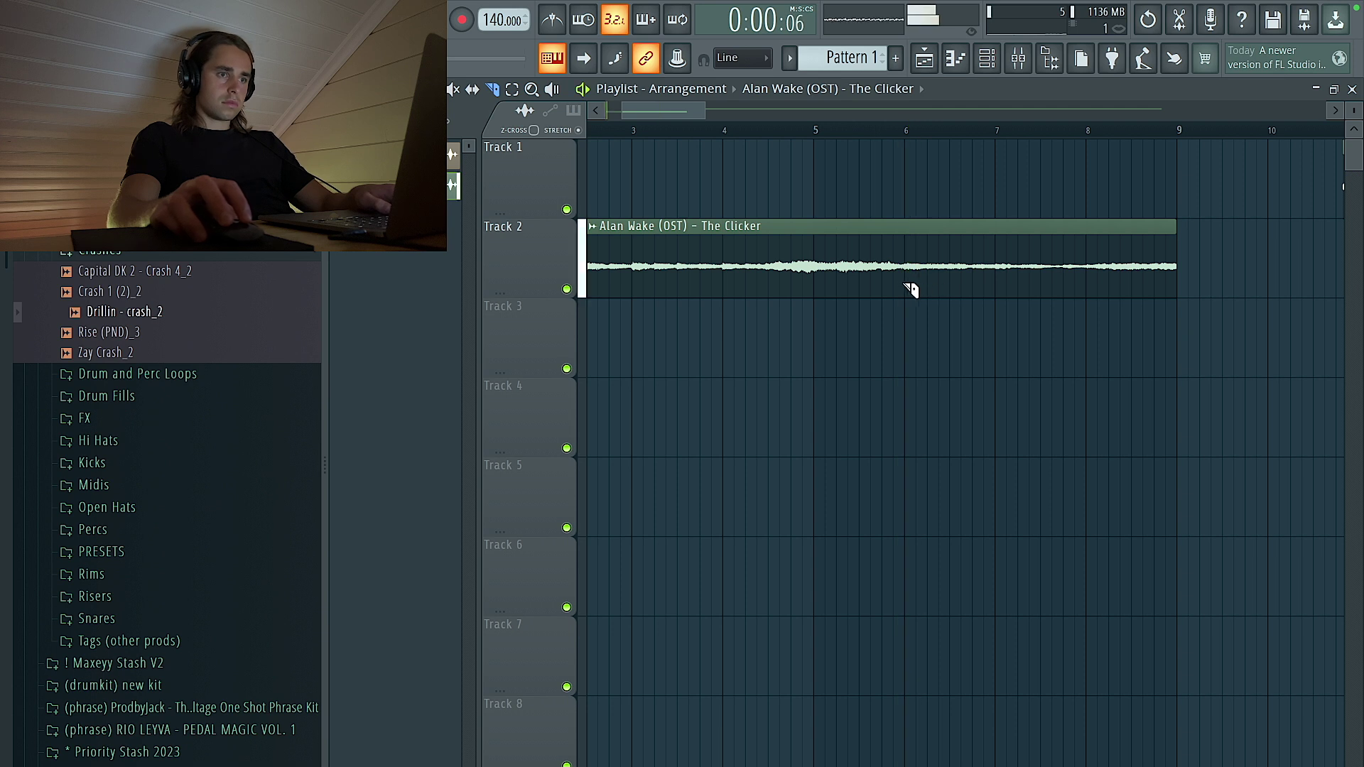
Step: Split the Track 2 clip of The Clicker at bars 5, 6 and 7
left_click(993, 284, "shift")
left_click(826, 290, "shift")
right_click(944, 277)
key("ctrl+z")
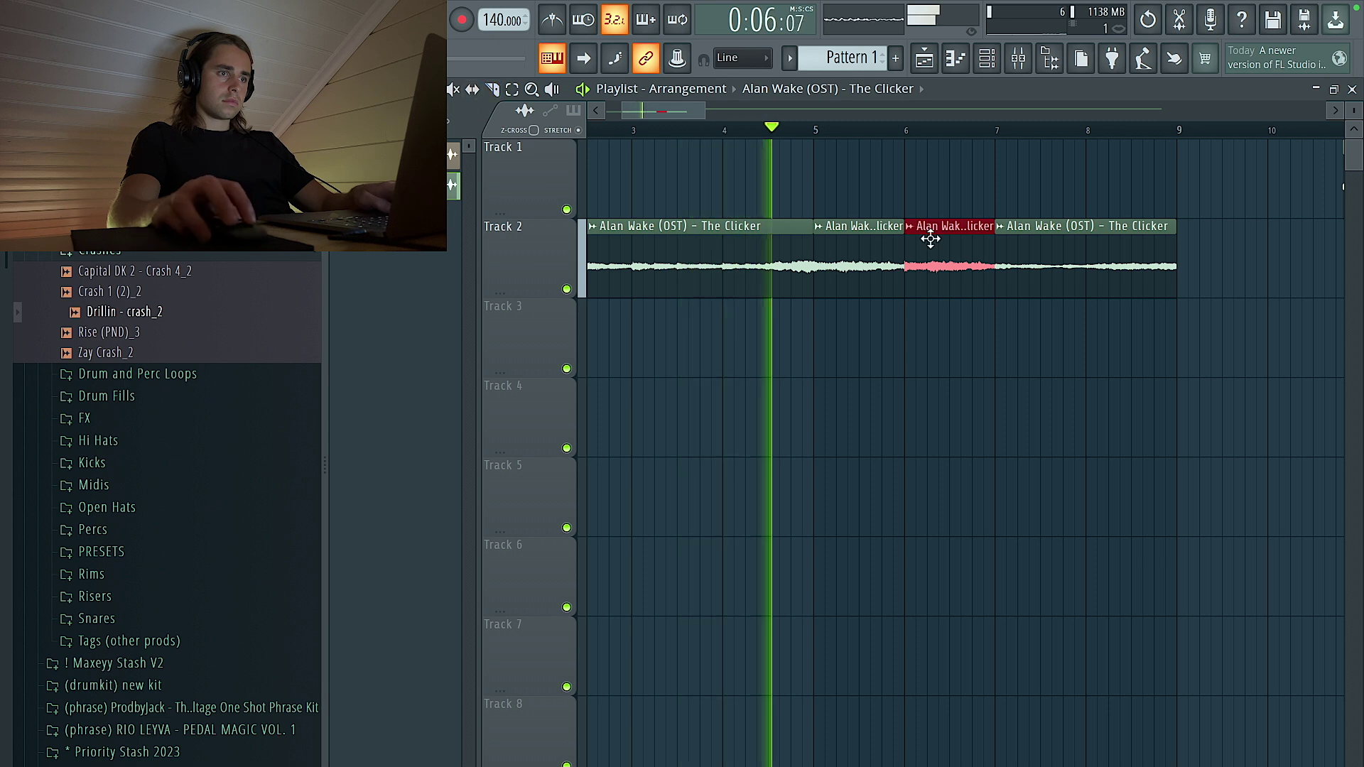
Step: Set The Clicker audio clip's declicking mode to Generic (bleeding)
double_click(930, 239)
left_click(678, 438)
left_click(649, 499)
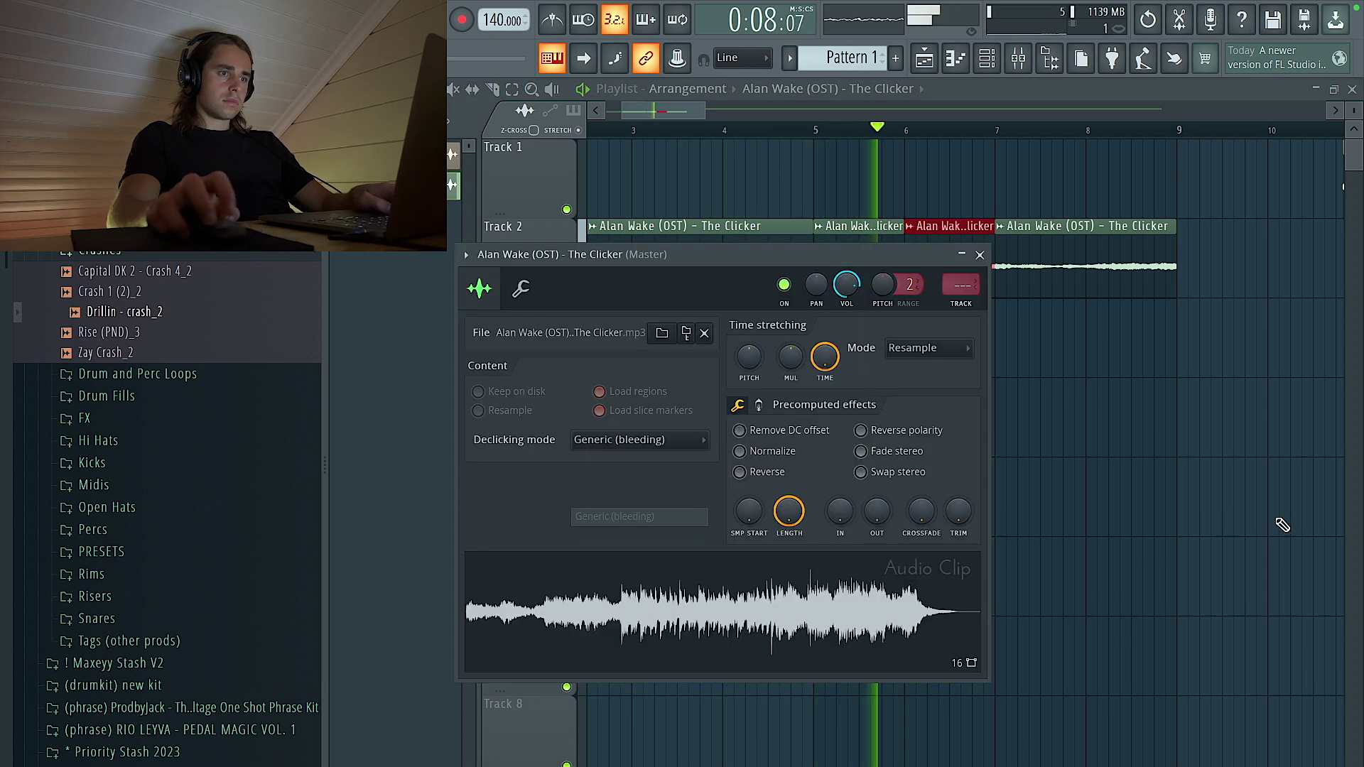
key("Escape")
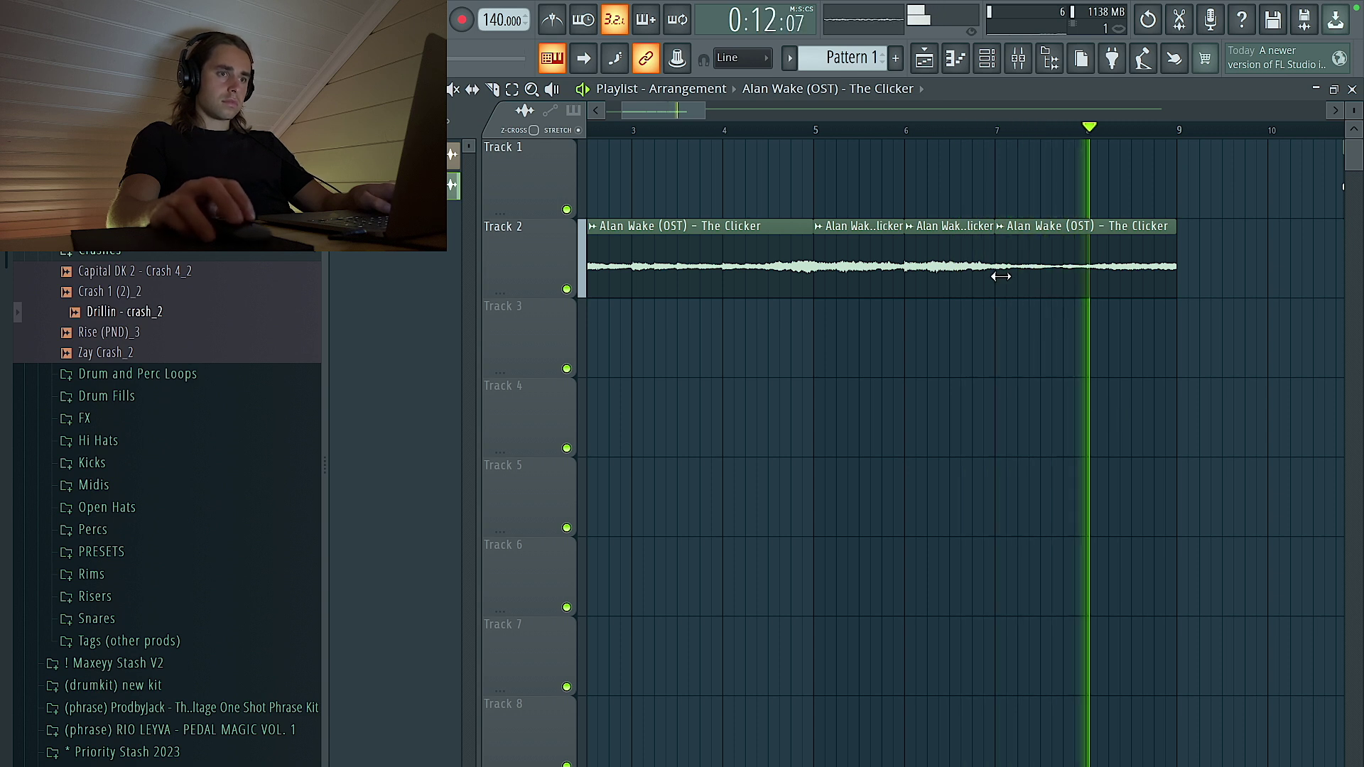
Step: Trim the last Track 2 slice to start at bar 8 and place a one-bar slice in the gap at bar 7
key("space")
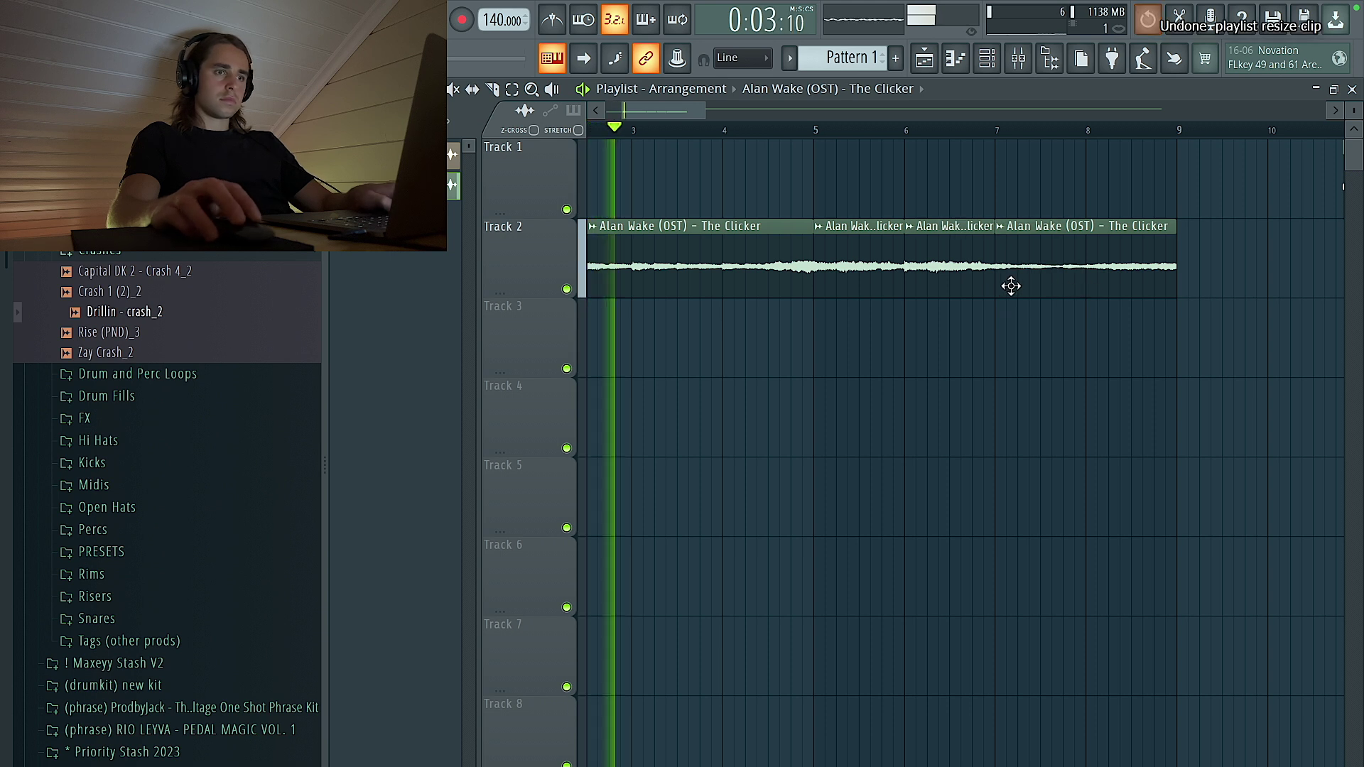
left_click_drag(995, 286, 1084, 286)
left_click(1040, 287)
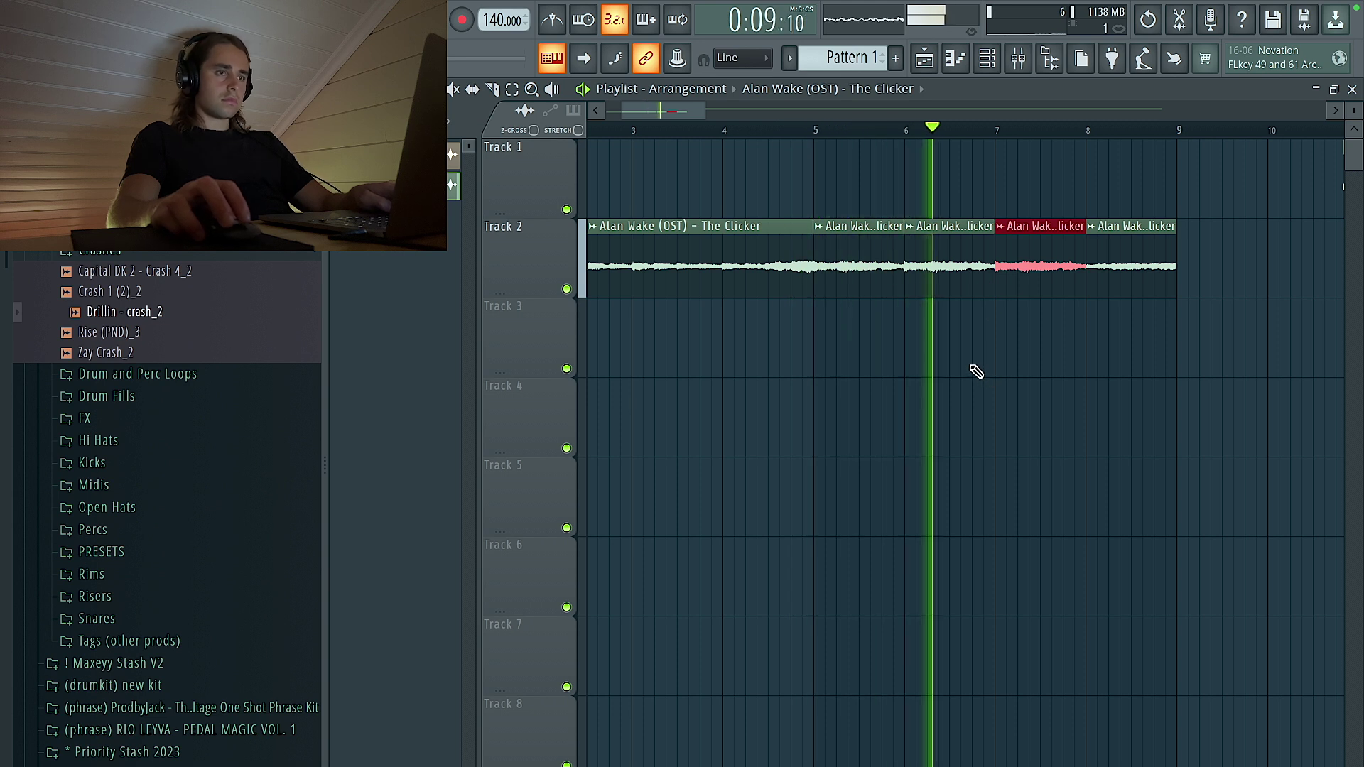
Step: Raise The Clicker sample's pitch with the Stretch time-stretching mode and route it to mixer track 3
scroll(979, 367, "down", 3)
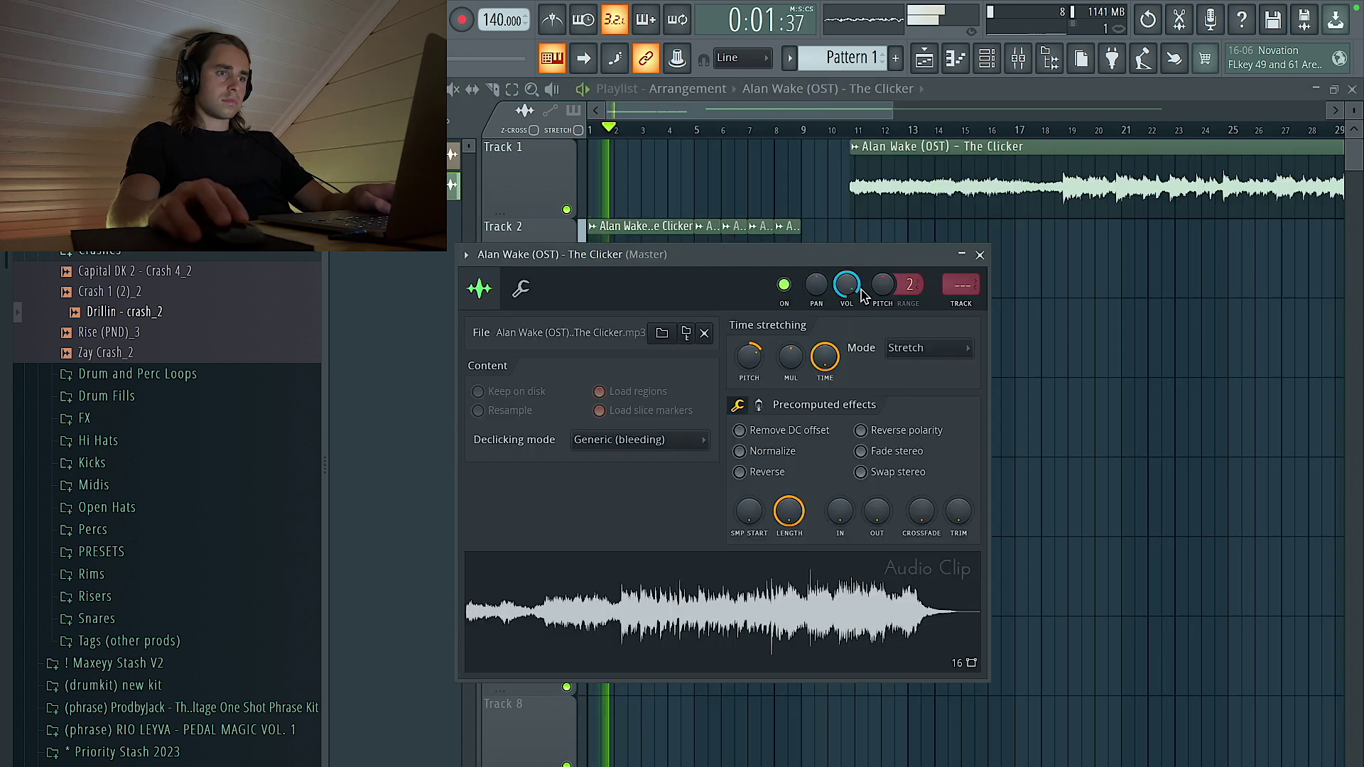
key("ctrl+l")
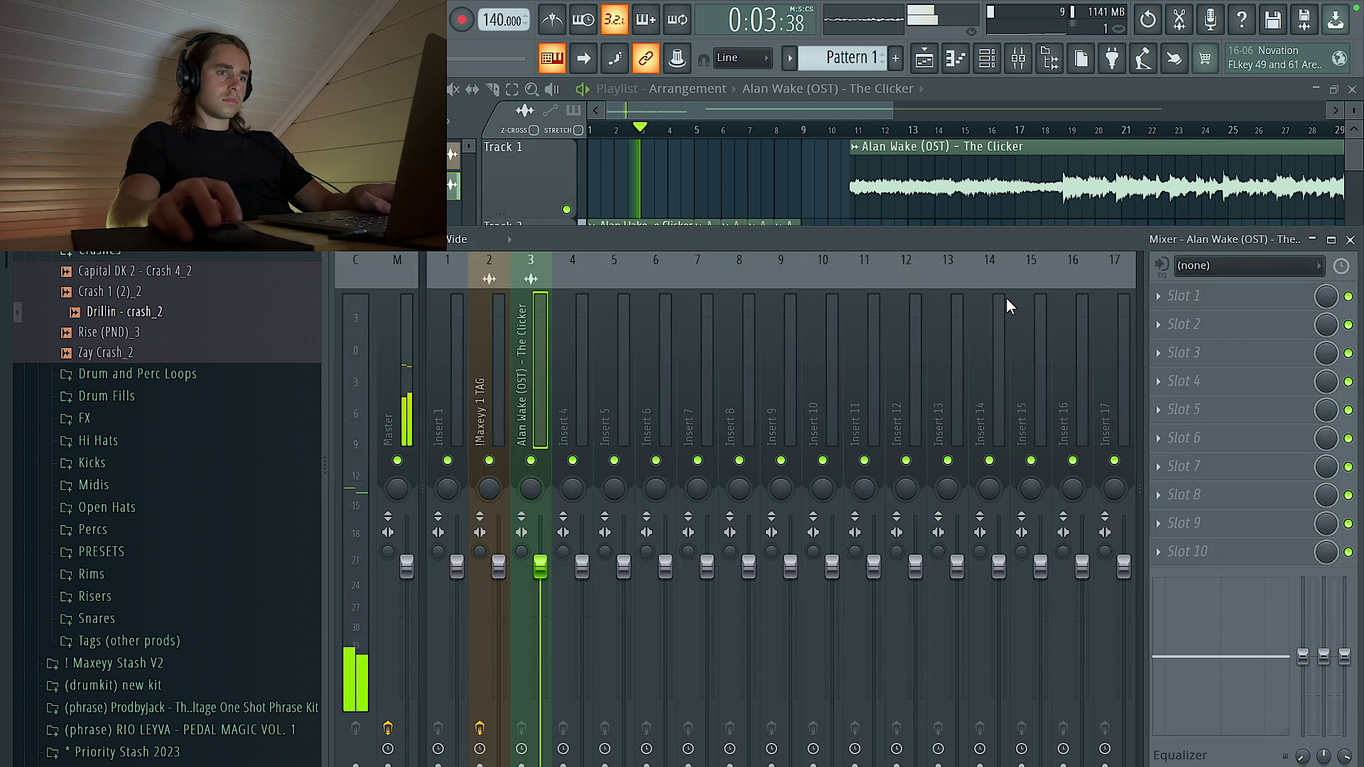
Step: Load Fruity parametric EQ 2 in the first effect slot of The Clicker's mixer track and adjust its low-frequency band
left_click(1200, 295)
mouse_move(1207, 320)
left_click(946, 86)
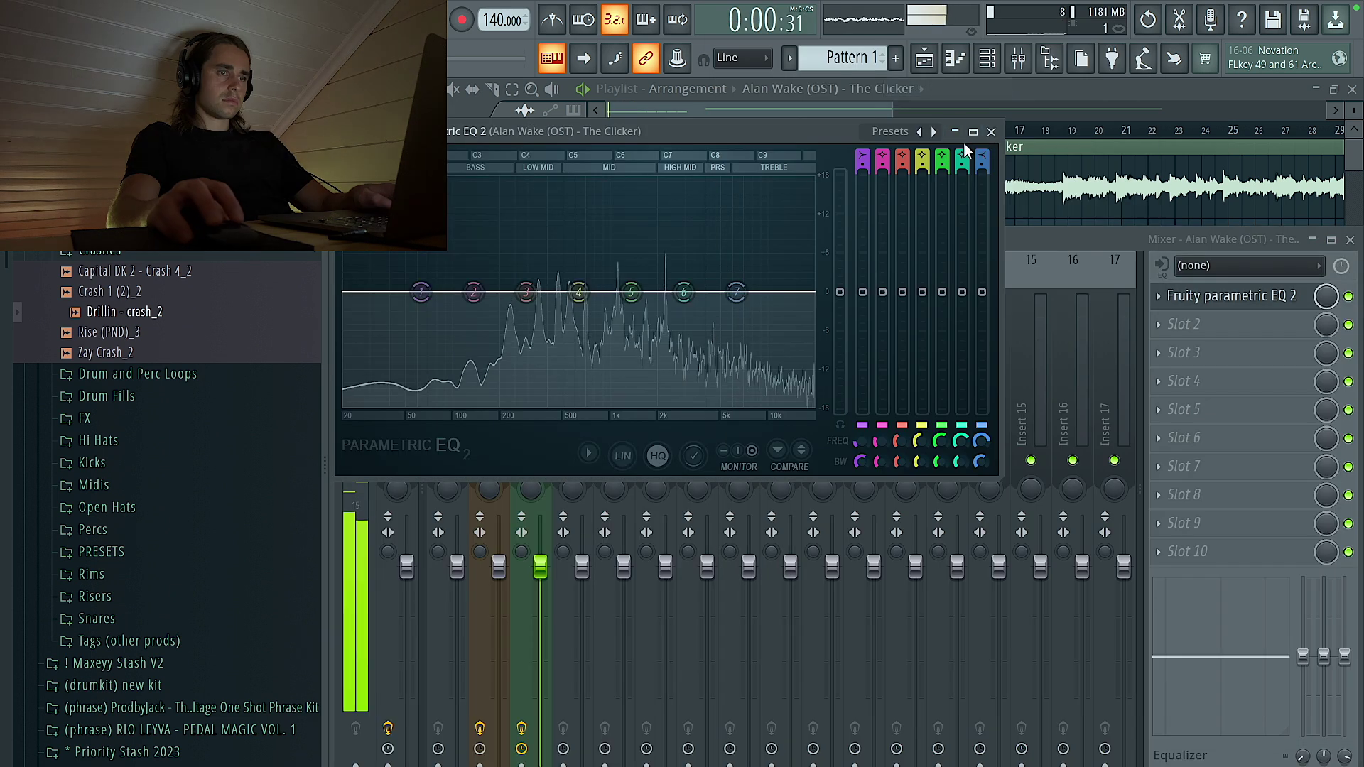
left_click_drag(371, 311, 471, 296)
left_click(991, 131)
key("F9")
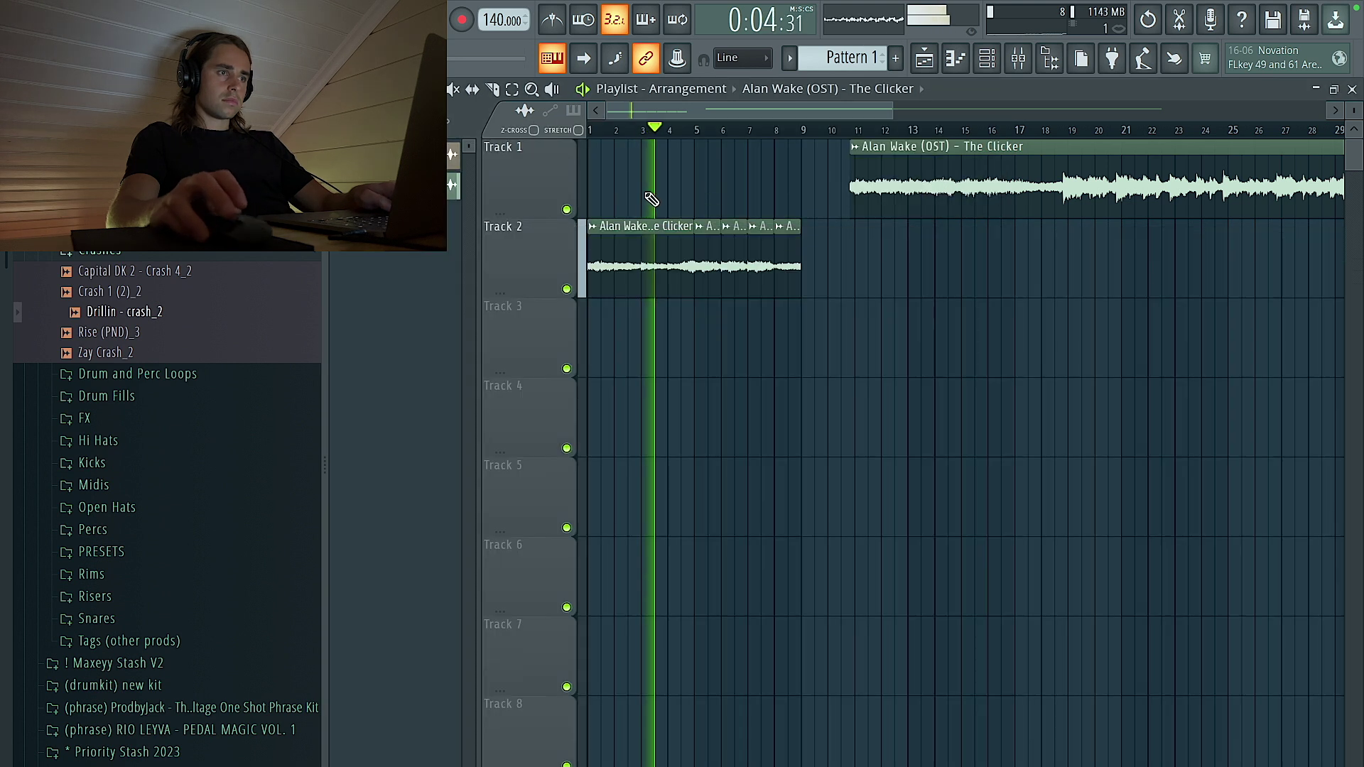
Step: Set the project tempo to 144 BPM
scroll(616, 355, "up", 3)
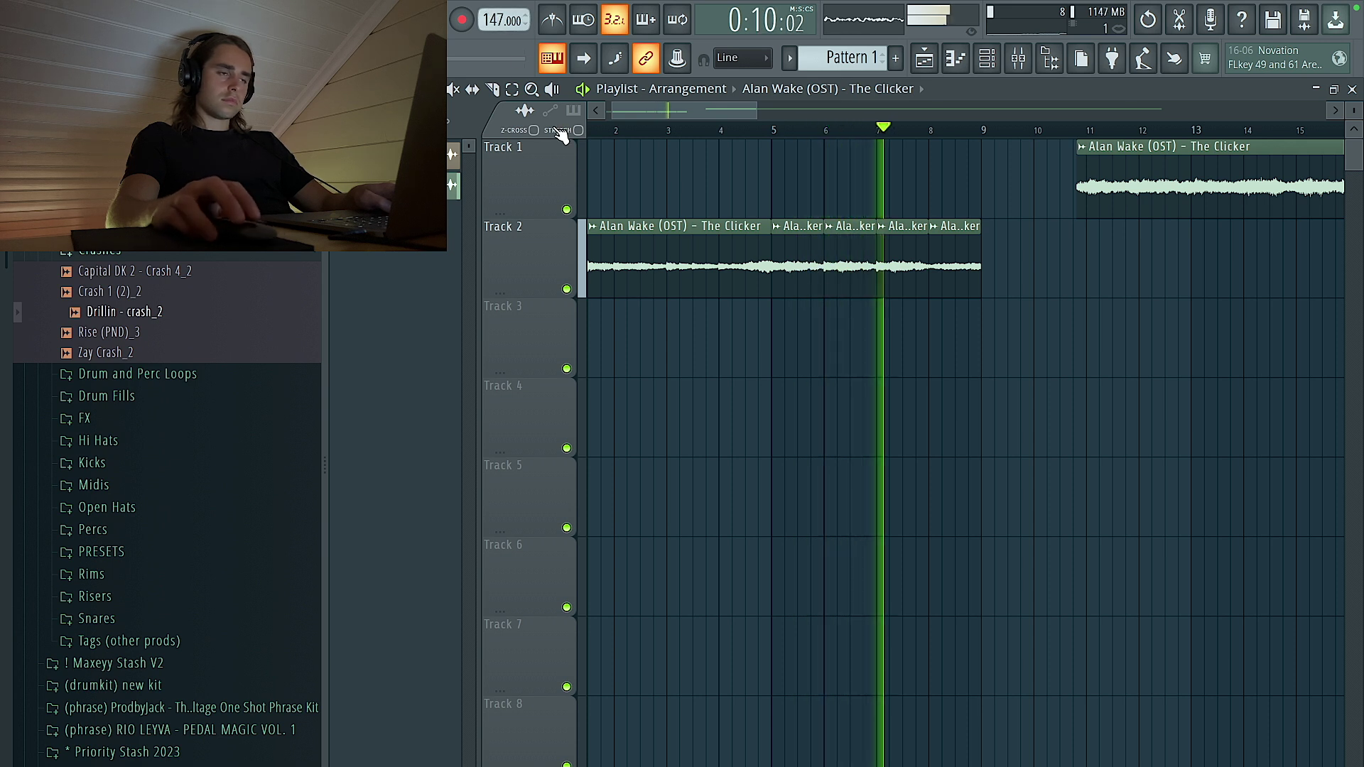
scroll(490, 17, "down", 3)
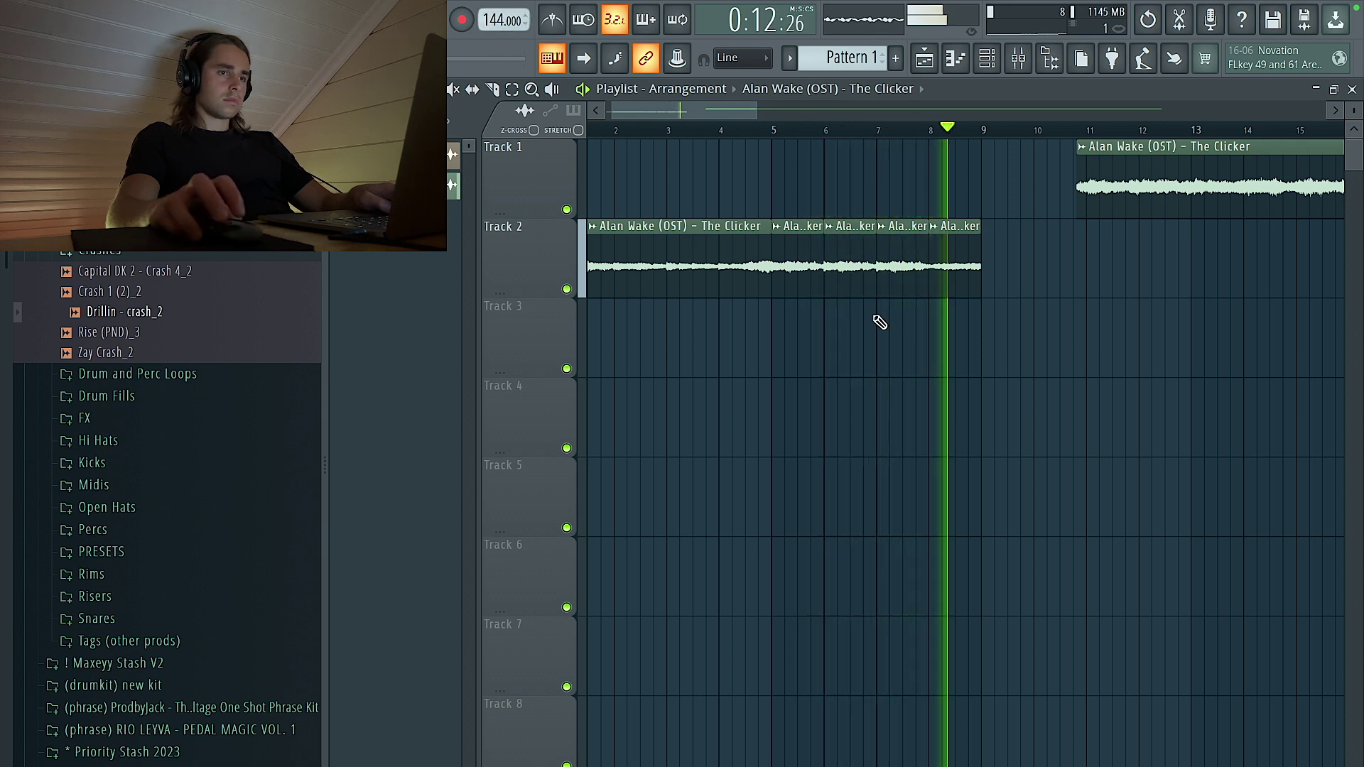
Step: Duplicate the sliced eight-bar loop on Track 2 to bar 9 and move the leftover Track 1 clip to start at bar 17
left_click(503, 226)
key("ctrl+b")
scroll(740, 292, "down", 3)
left_click_drag(856, 171, 1094, 203)
scroll(938, 216, "up", 3)
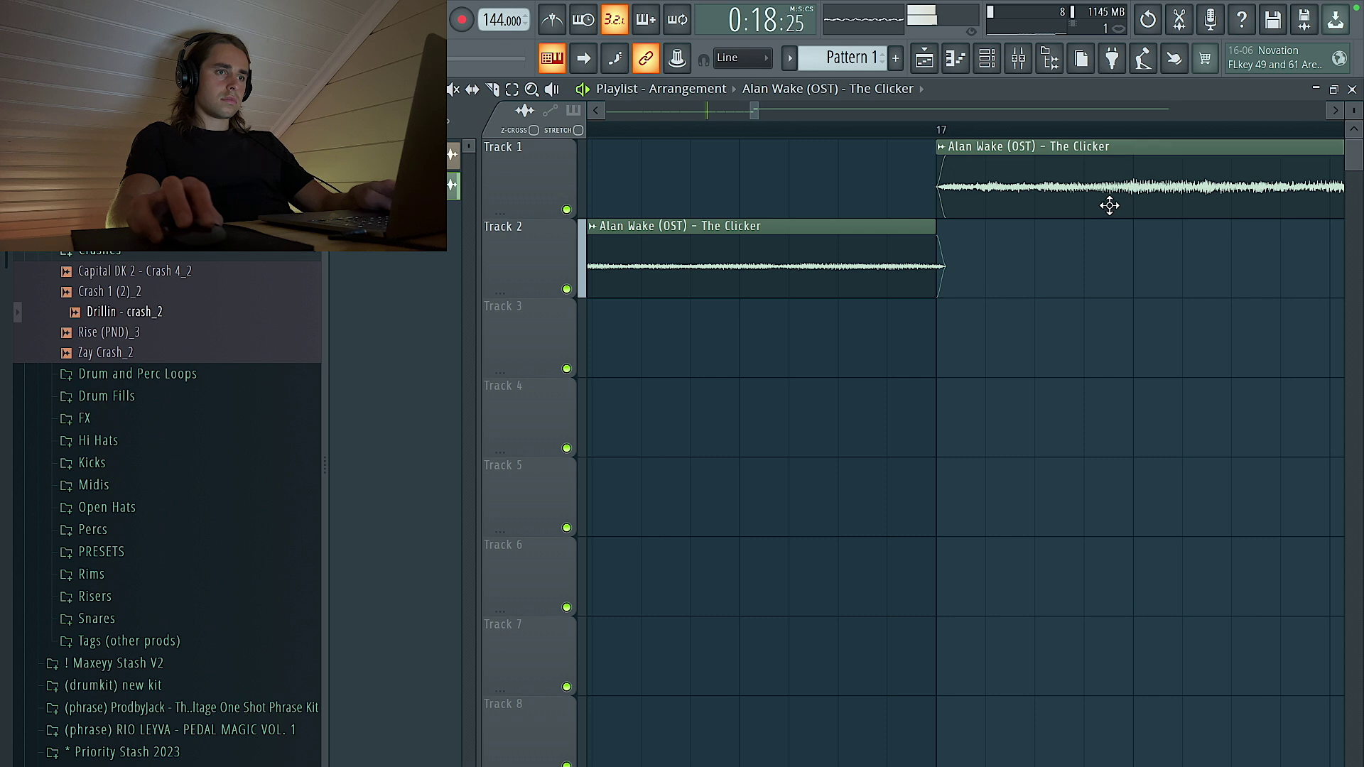
scroll(1019, 286, "down", 2)
scroll(1035, 279, "up", 4)
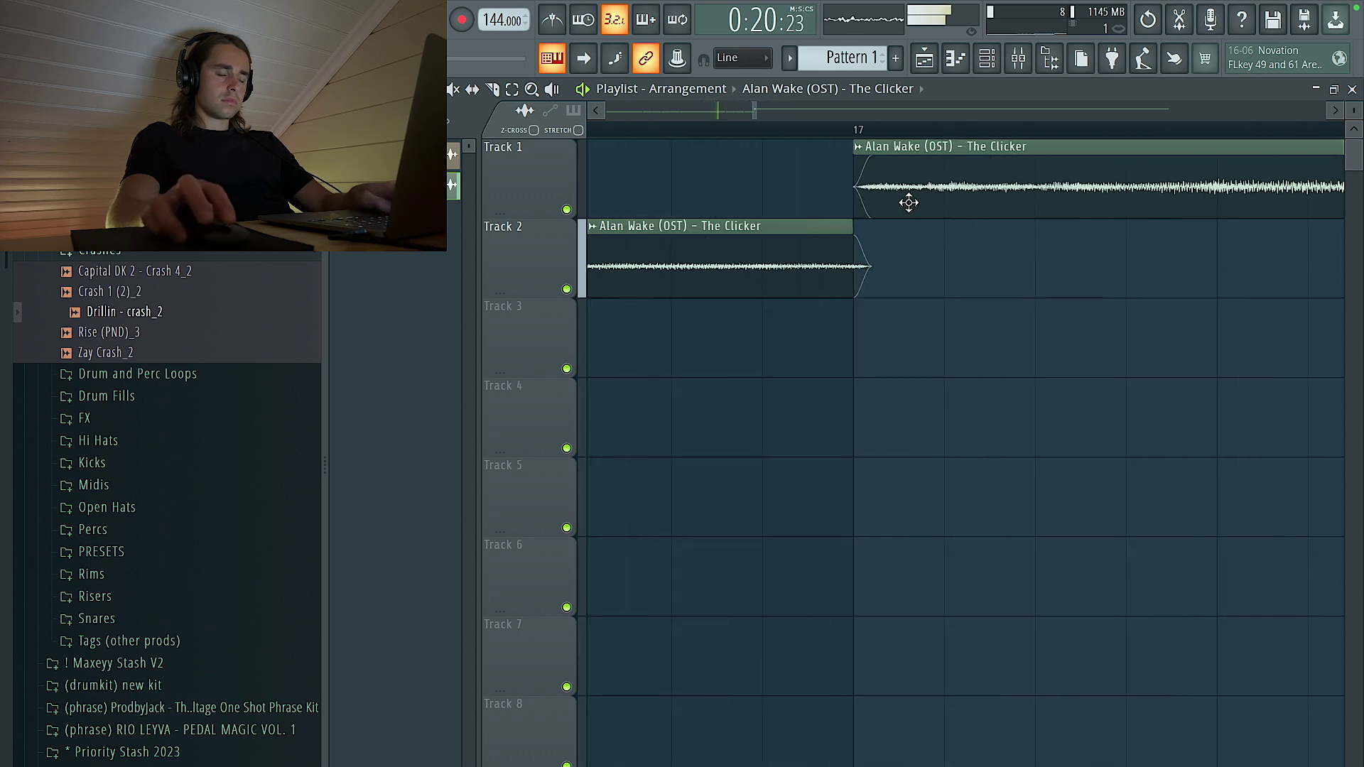
scroll(874, 228, "down", 3)
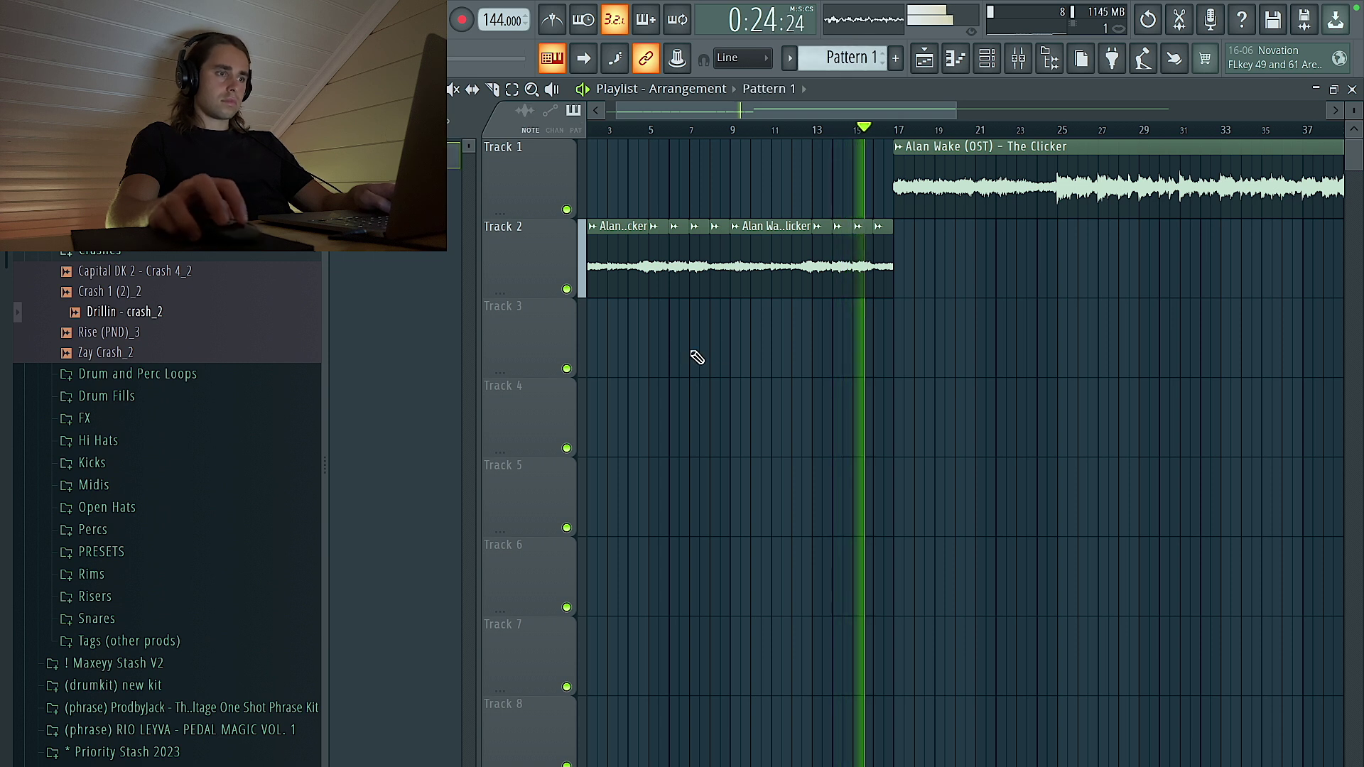
Step: Place two Pattern 1 clips on Track 3 up to bar 17 and convert the rendered master clip into its notes with Edison
left_click_drag(606, 345, 772, 351)
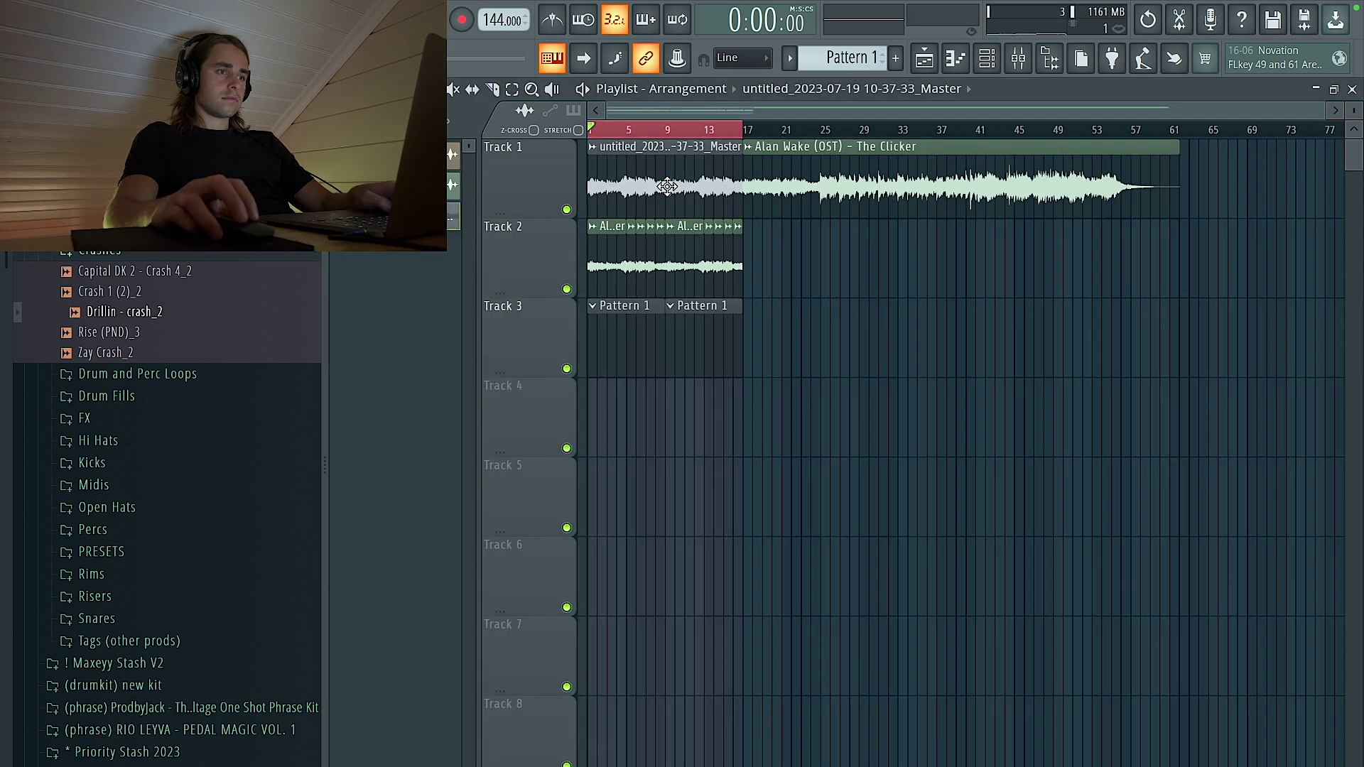
double_click(667, 187)
right_click(721, 643)
left_click(765, 626)
right_click(707, 558)
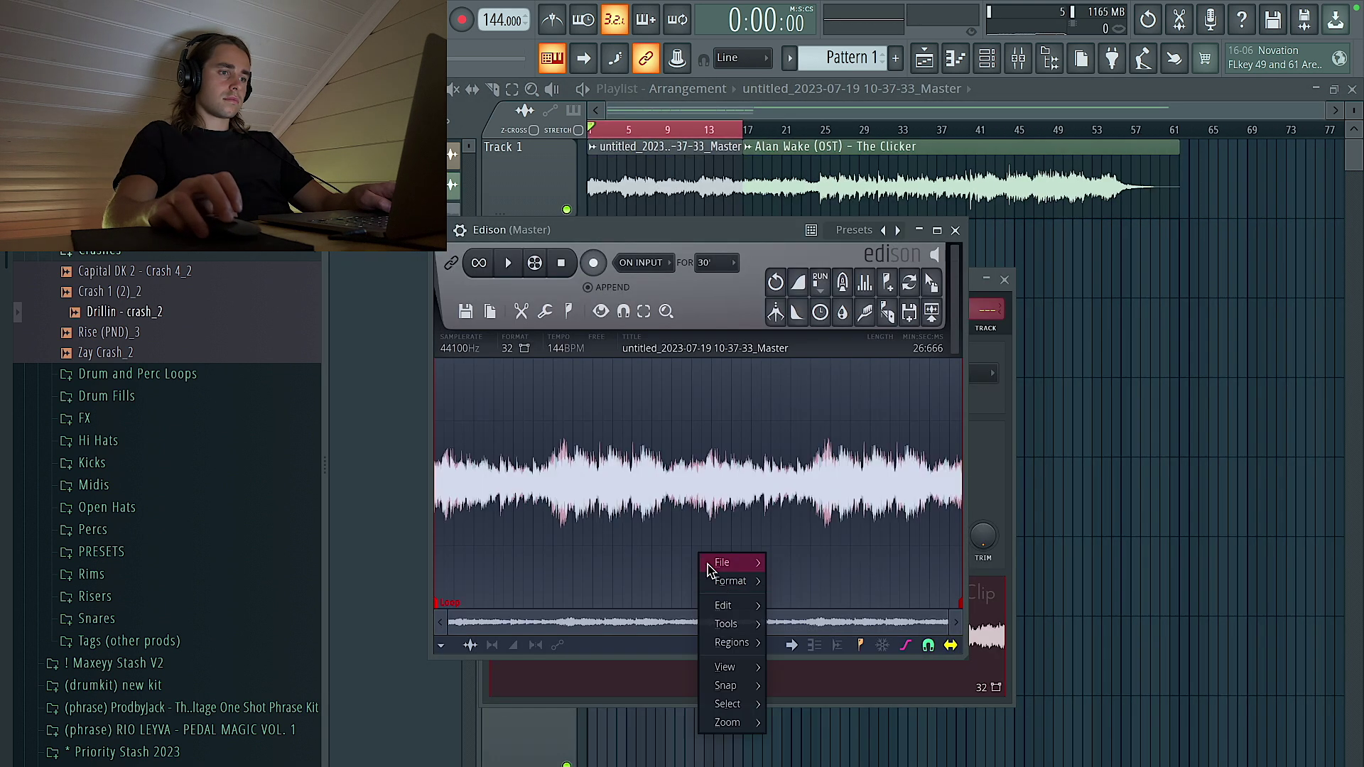
mouse_move(739, 631)
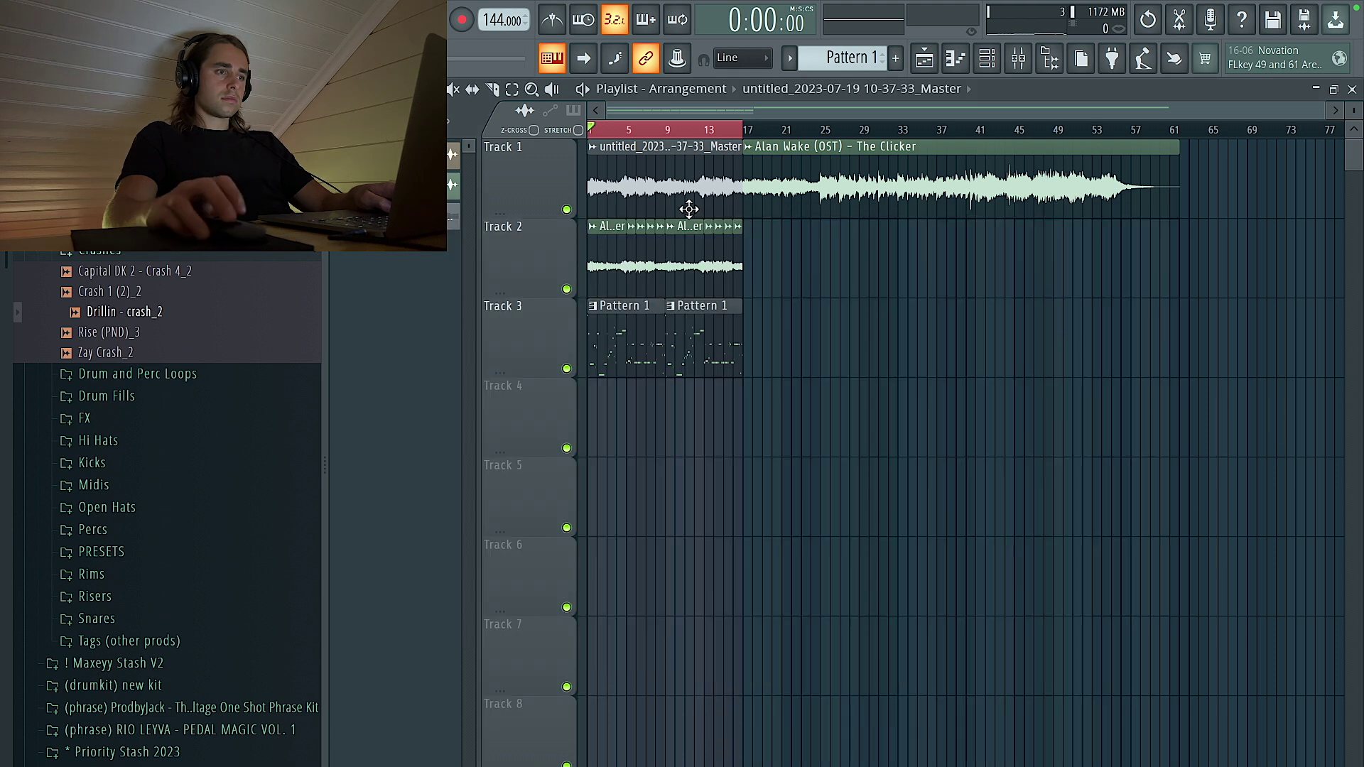
Step: Move the rendered master clip from Track 1 to Track 4 and solo that track
left_click_drag(651, 206, 651, 447)
left_click(566, 448, "ctrl")
scroll(445, 447, "up", 3)
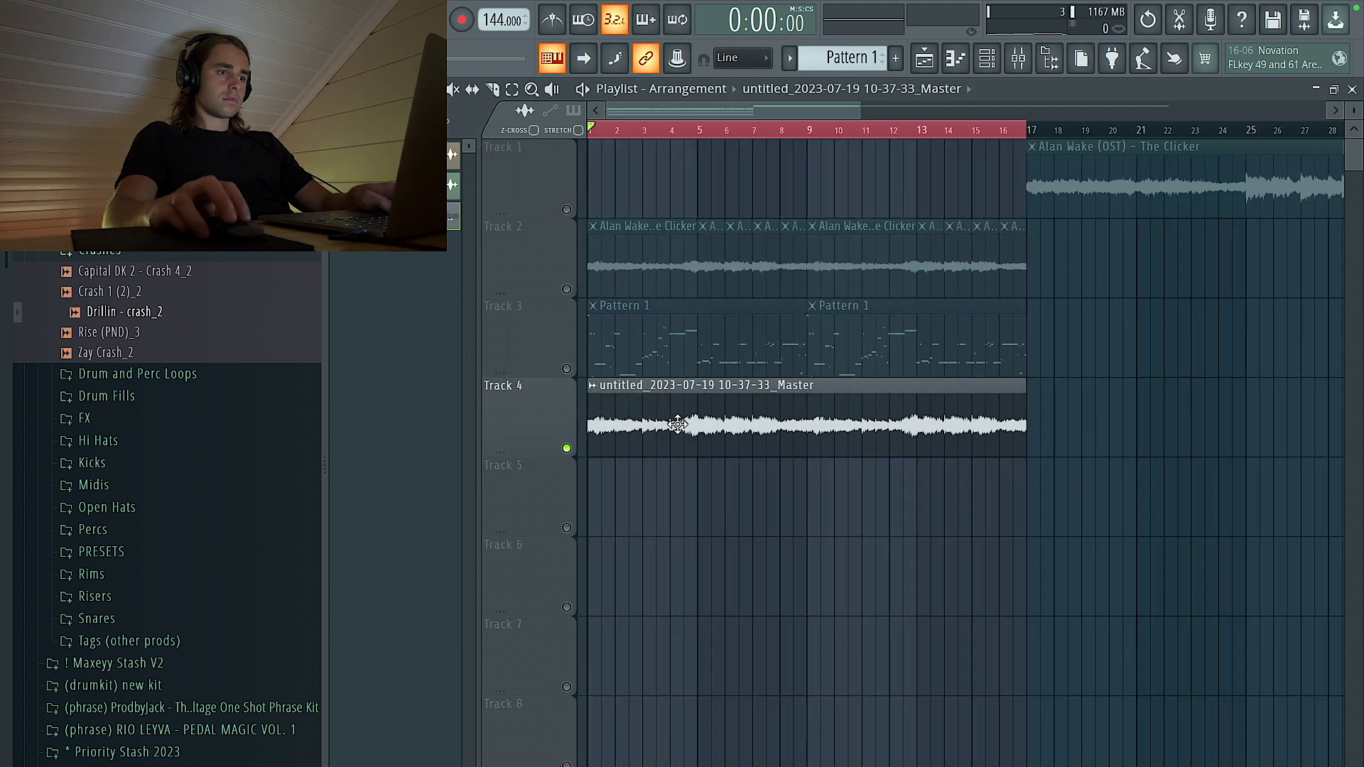
Step: Reverse the rendered master clip and change its time-stretching mode
double_click(781, 426)
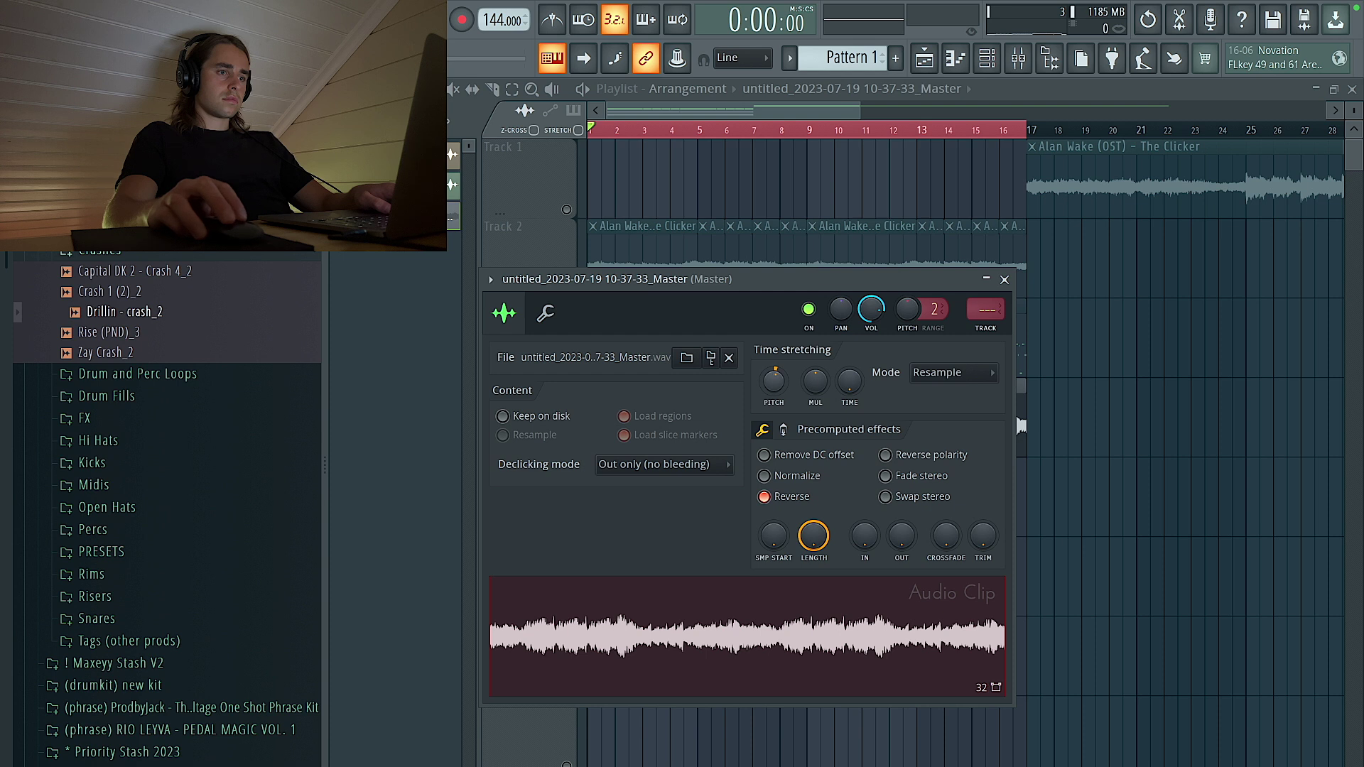
left_click(933, 383)
left_click(941, 426)
Step: Load HalfTime in the second effect slot of the rendered clip's mixer track and start playback
key("F9")
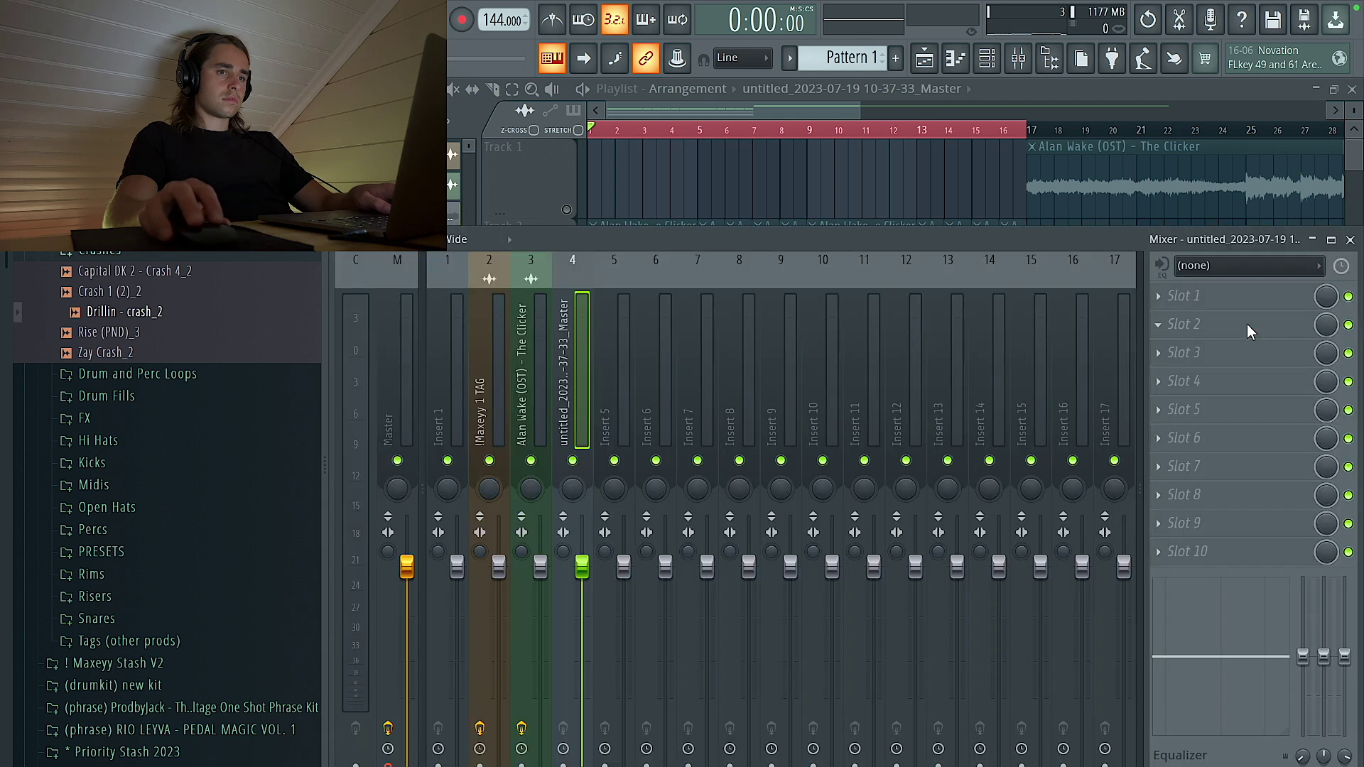
left_click(1208, 324)
left_click(865, 130)
key("space")
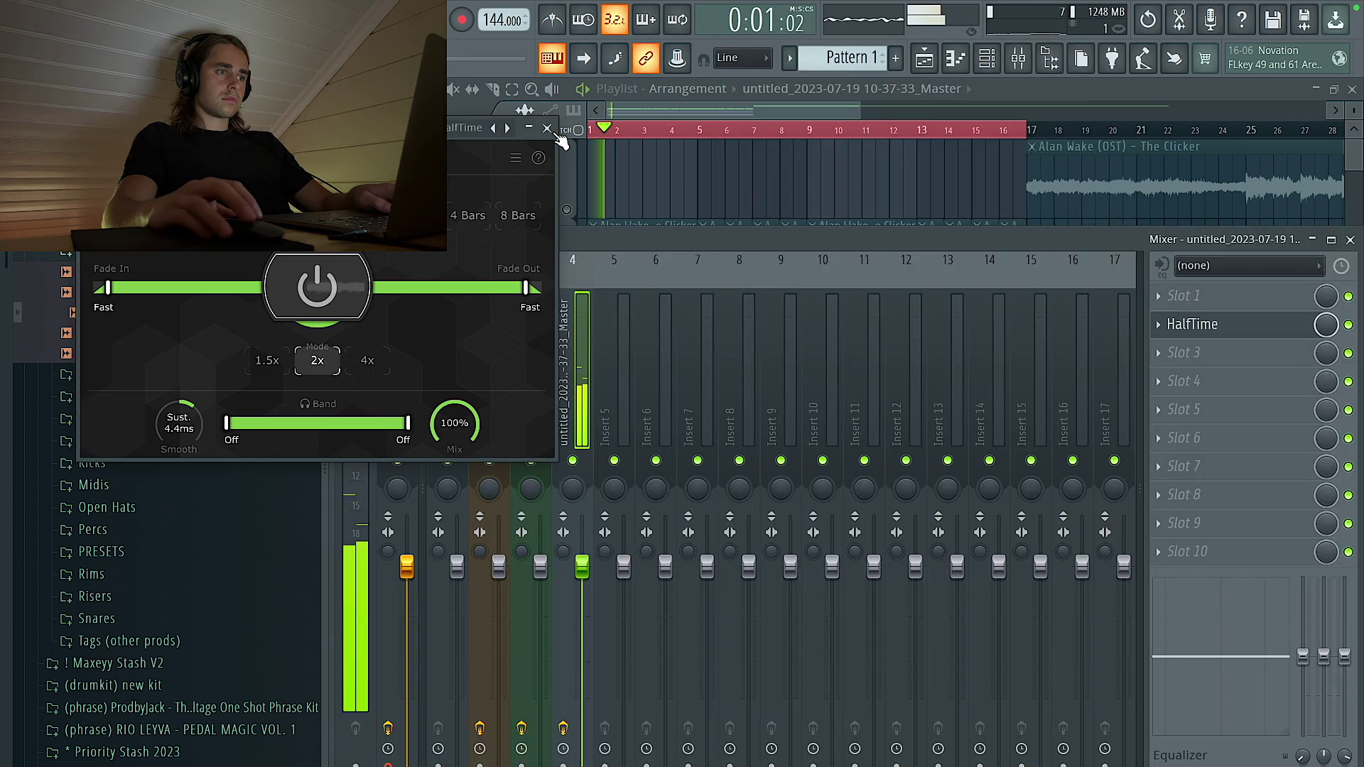
left_click(685, 174)
Step: Listen to the soloed Track 4 clip with HalfTime applied and restart it from the beginning
scroll(542, 283, "up", 2)
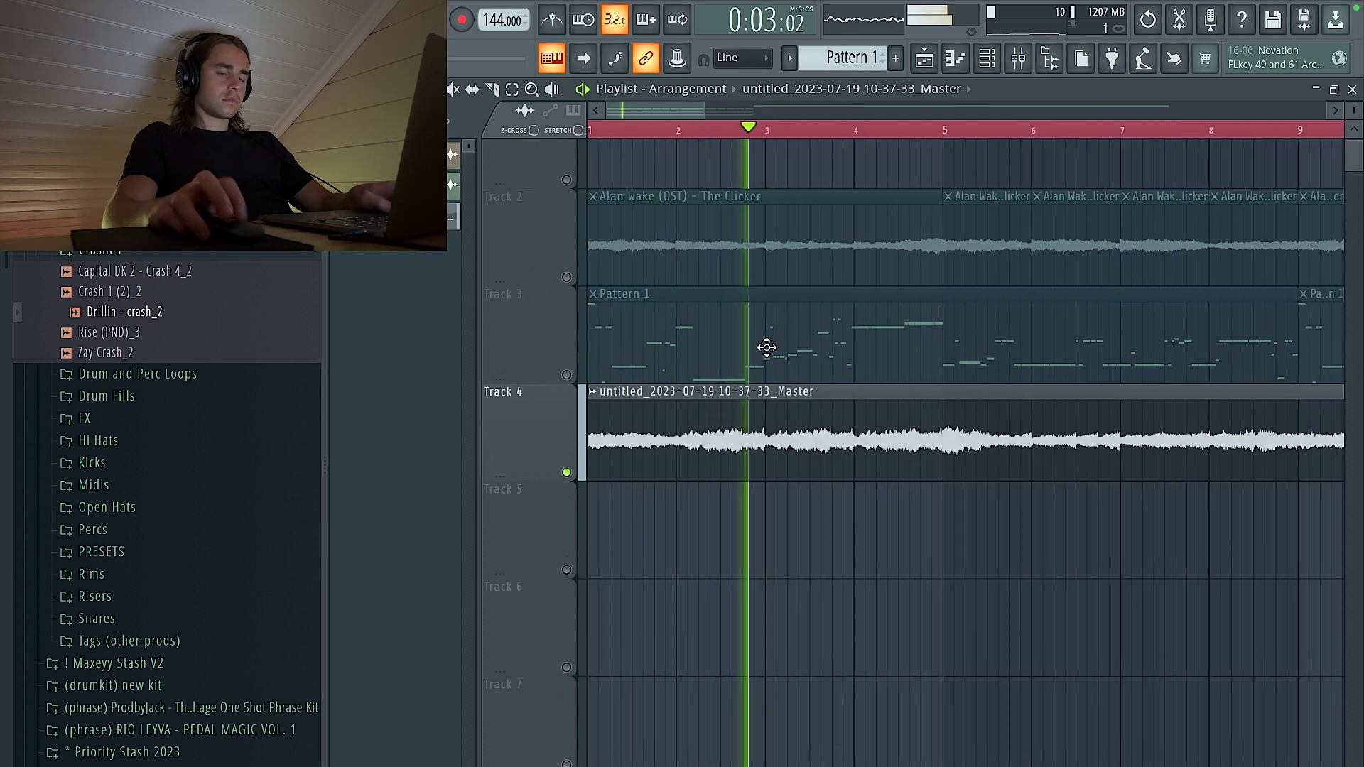
scroll(696, 433, "down", 4)
scroll(696, 433, "up", 6)
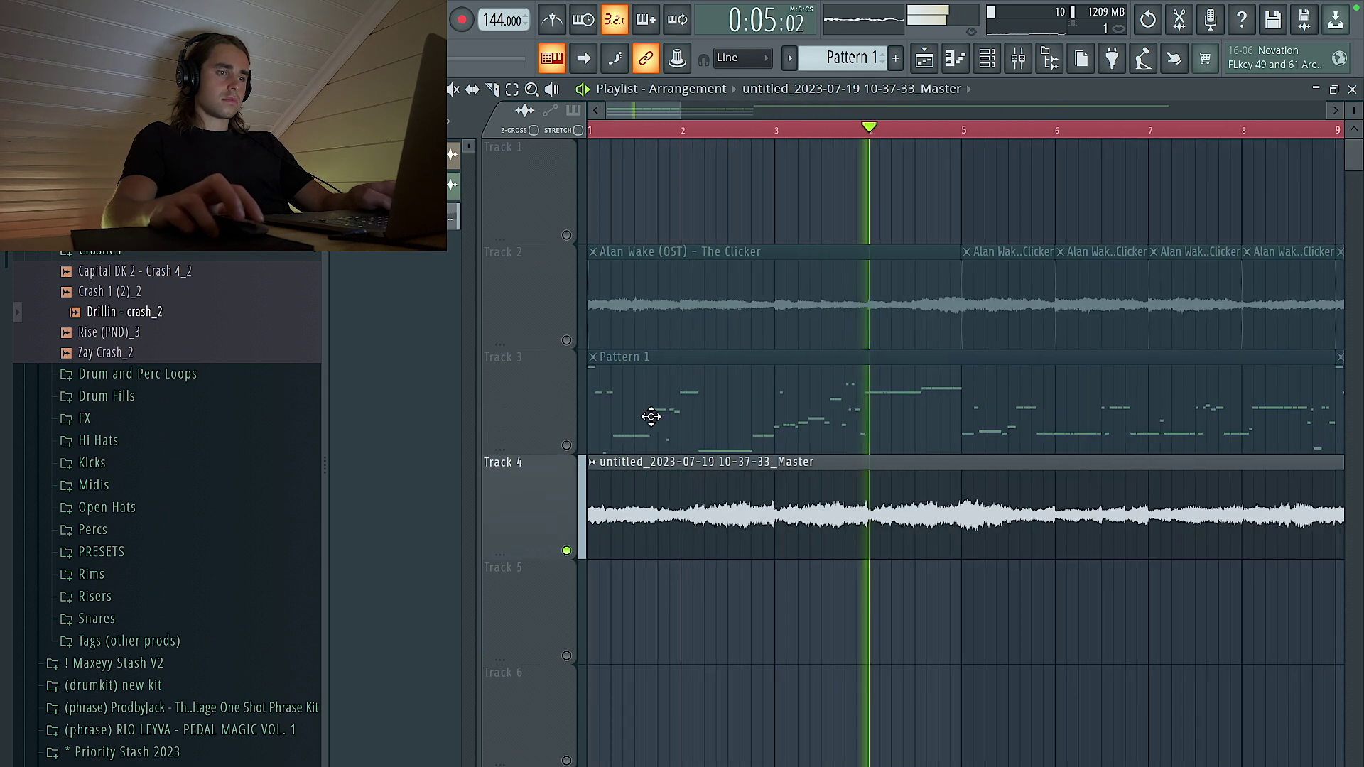
scroll(781, 417, "down", 3)
scroll(1129, 464, "down", 3)
key("space")
key("space")
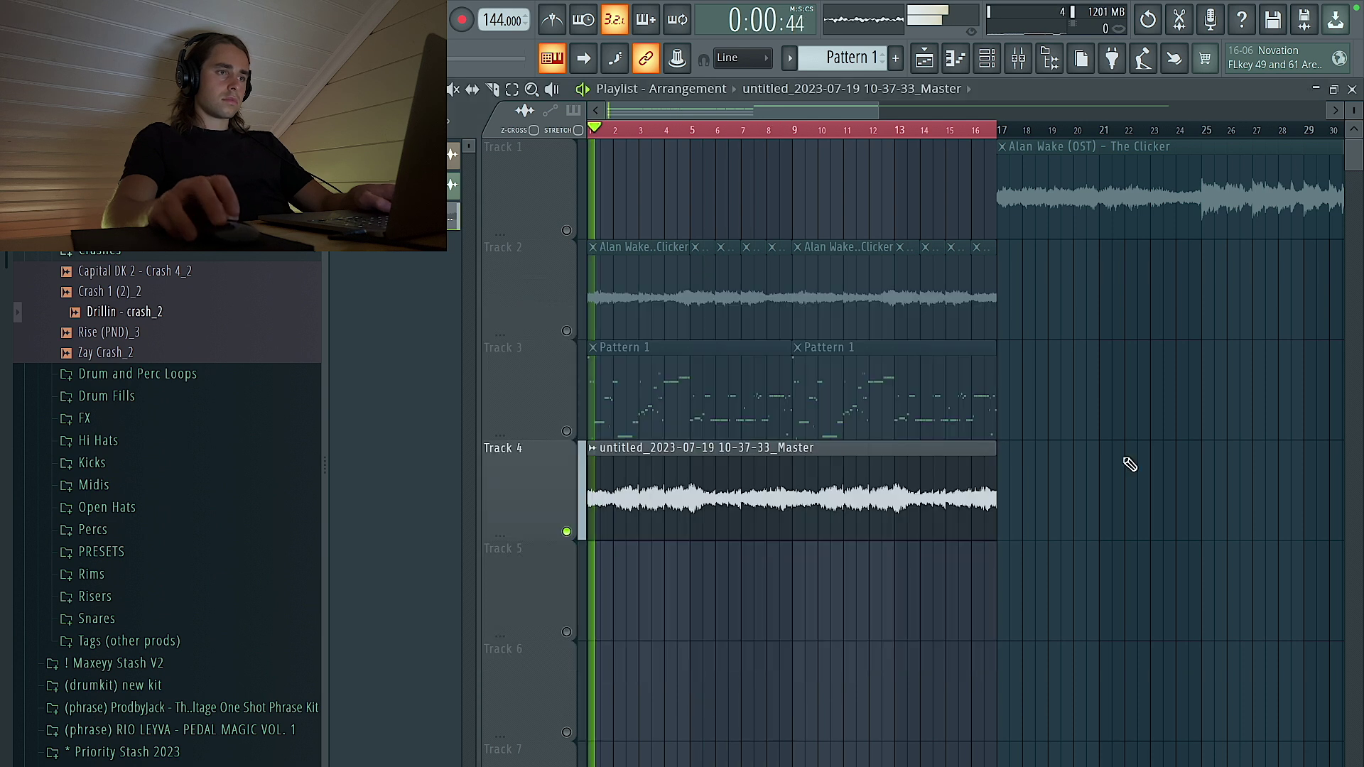
Step: Slice the Track 4 clip at every bar up to bar 9 and delete the part after bar 9
scroll(517, 522, "up", 4)
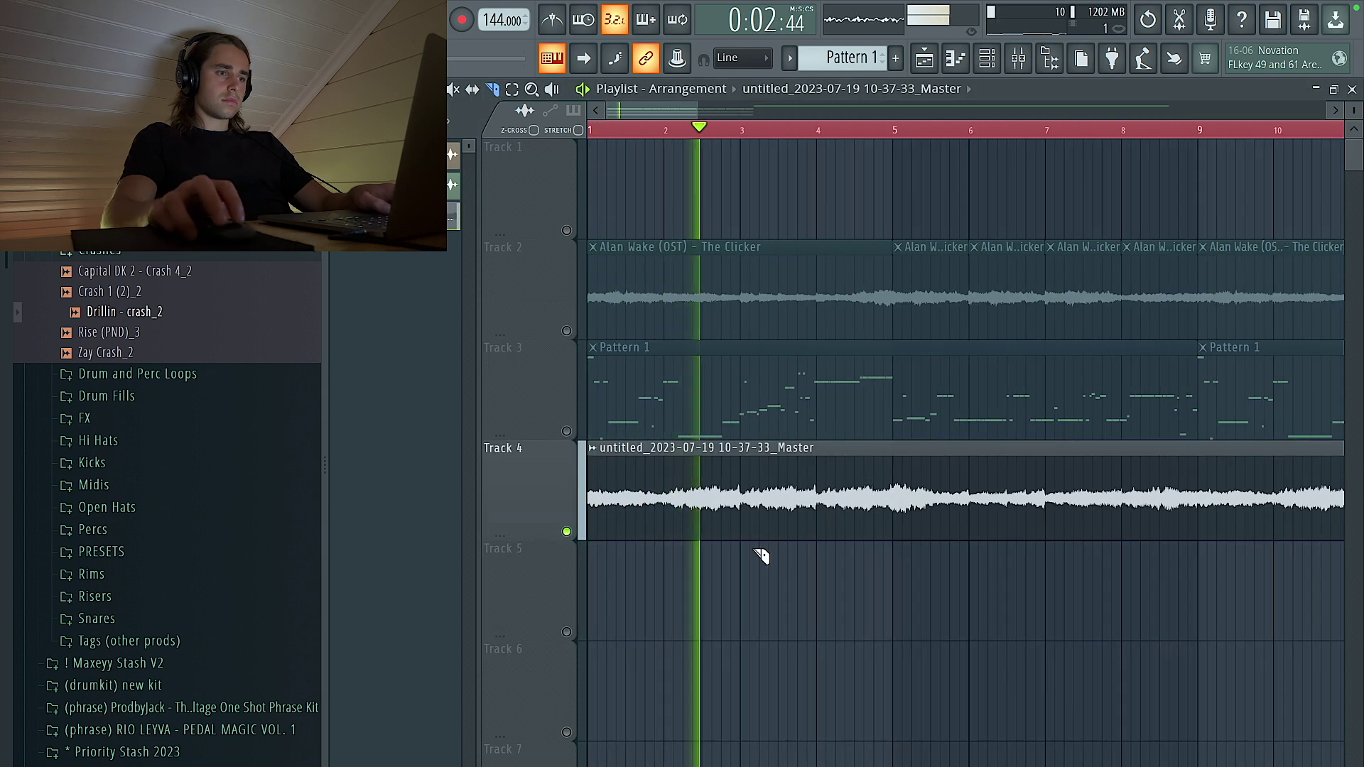
left_click(897, 531)
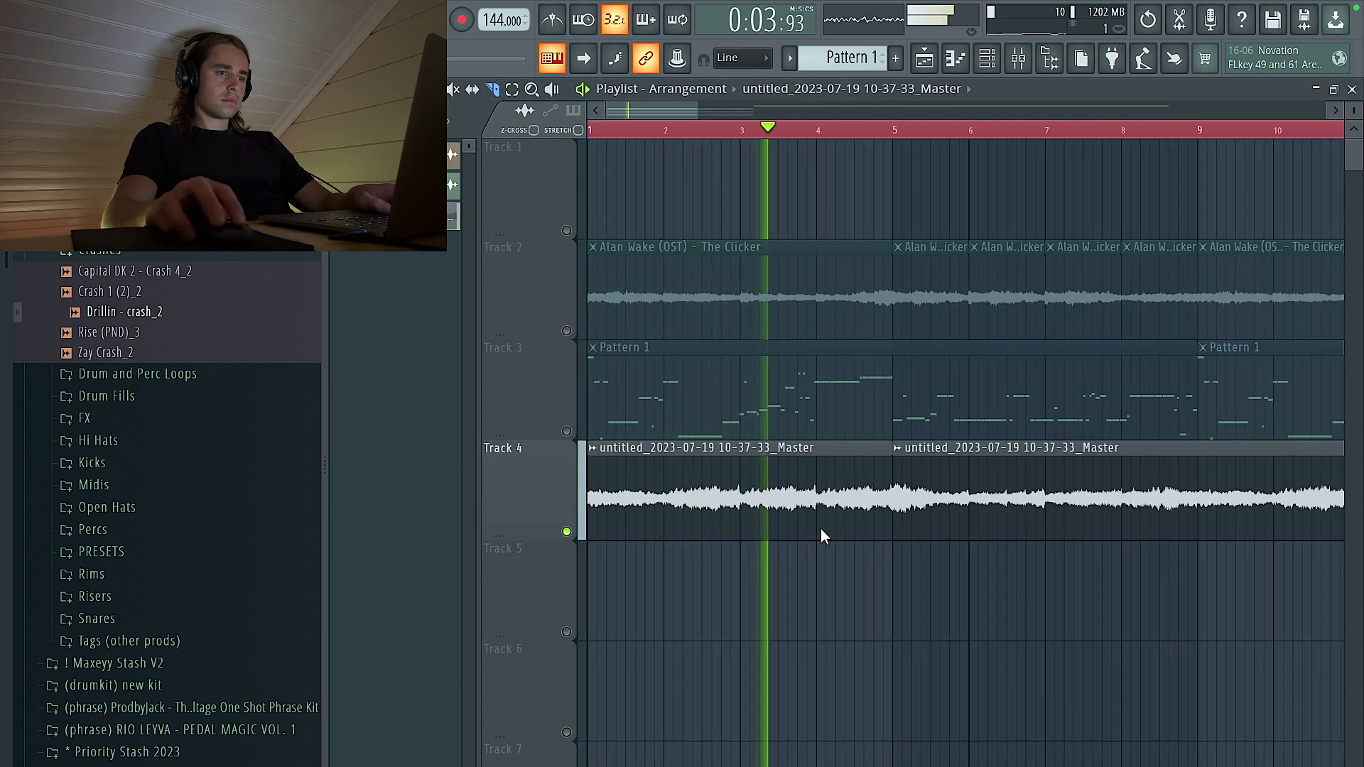
left_click(752, 527)
left_click(667, 528)
left_click(1132, 527)
left_click(1070, 526)
left_click(992, 527)
left_click(923, 527)
right_click(1229, 530)
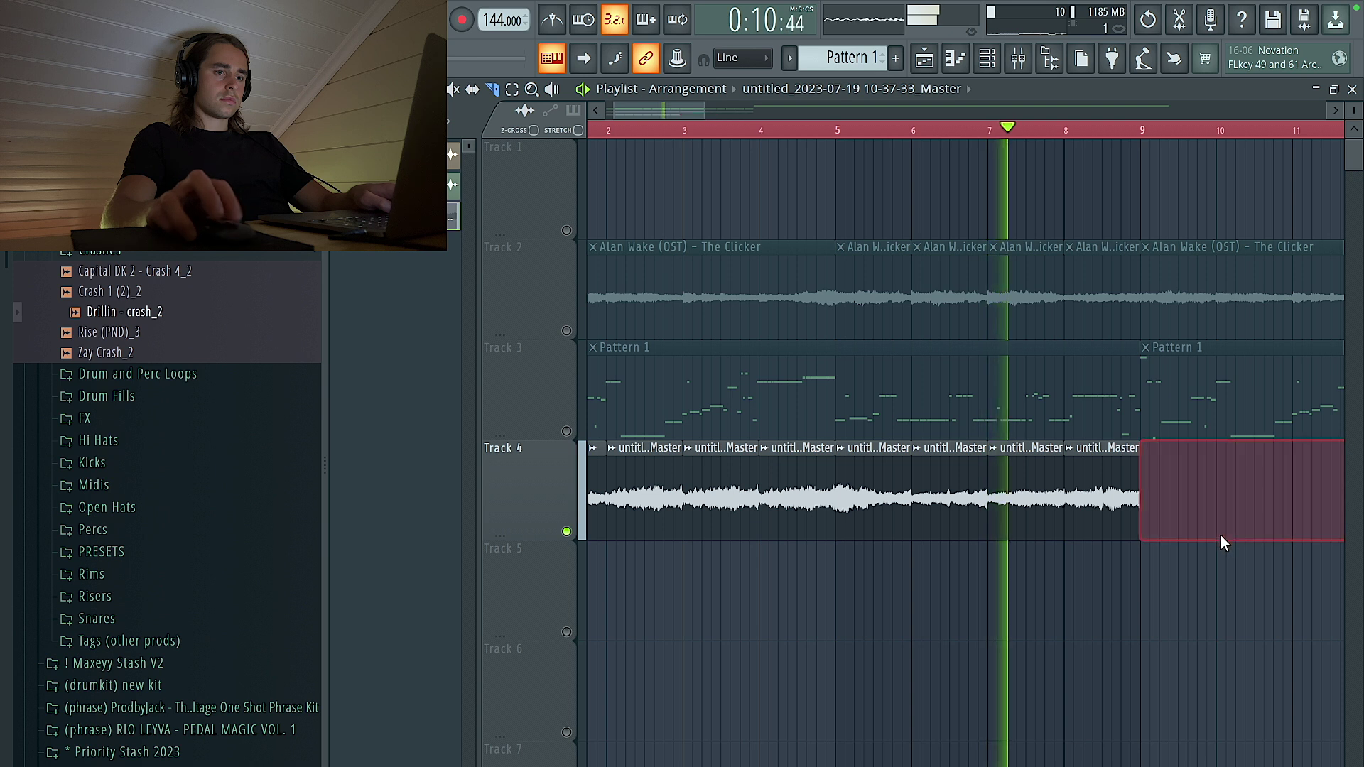
Step: Move the first four bars of slices from Track 4 to Track 5 and place a slice at bar 2 of Track 4
scroll(688, 497, "down", 2)
left_click_drag(689, 497, 870, 503)
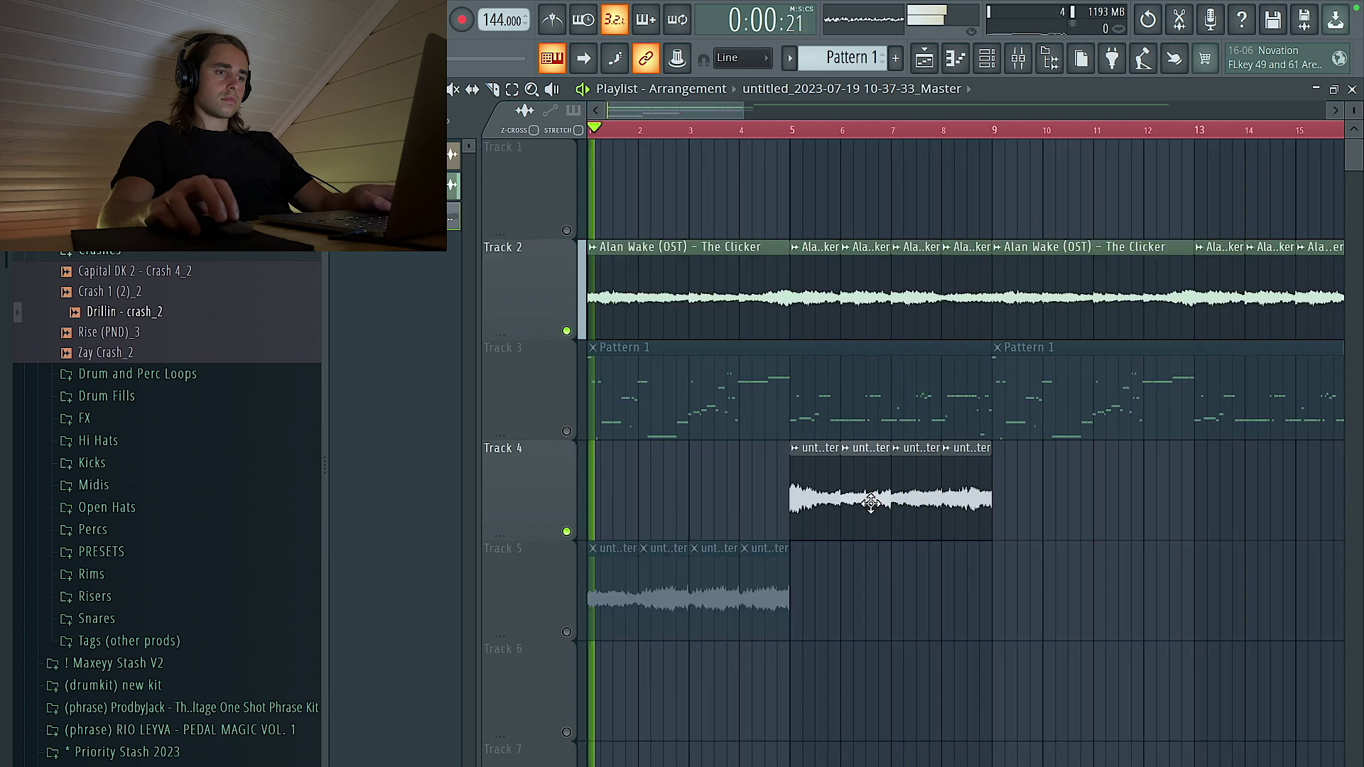
left_click(654, 503)
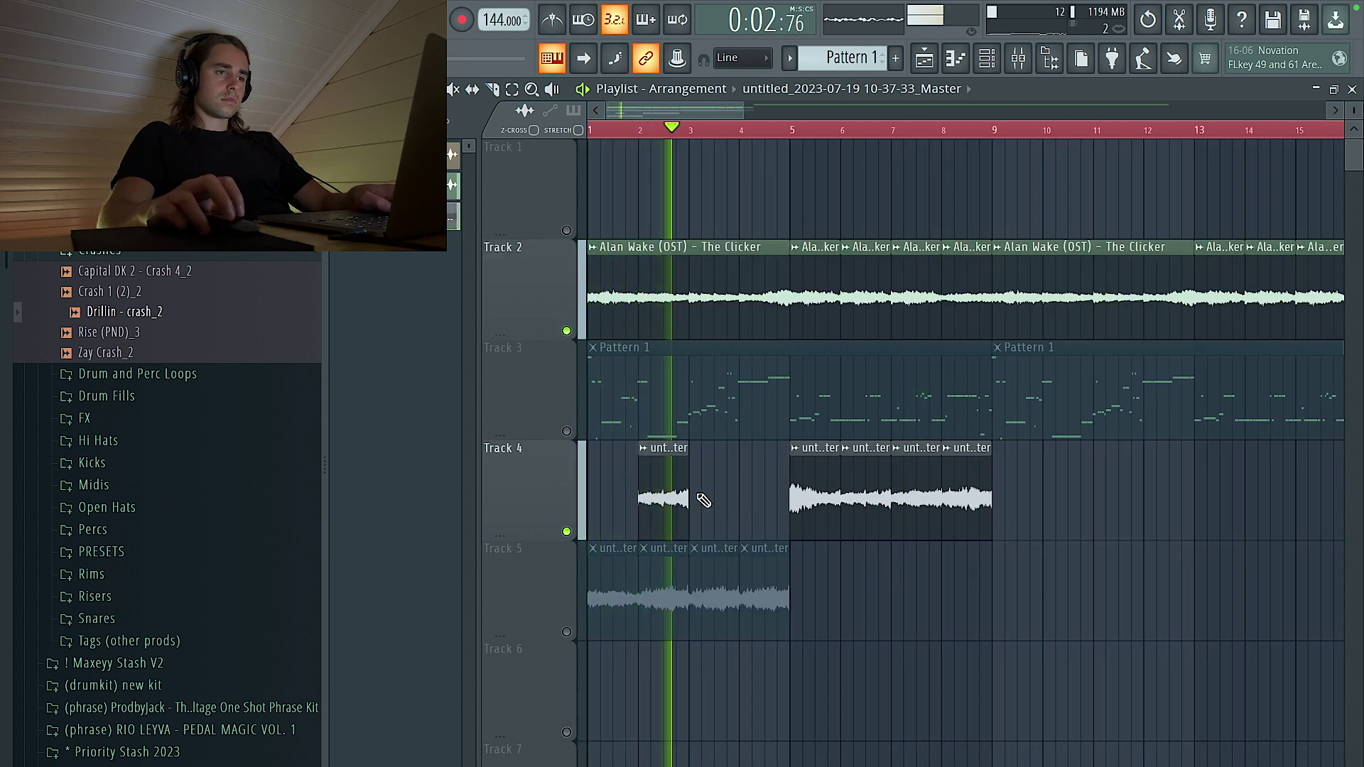
Step: Load Little Plate in Slot 3 of the rendered clip's mixer track and raise its low cut
left_click(1017, 60)
left_click(1179, 352)
mouse_move(1182, 377)
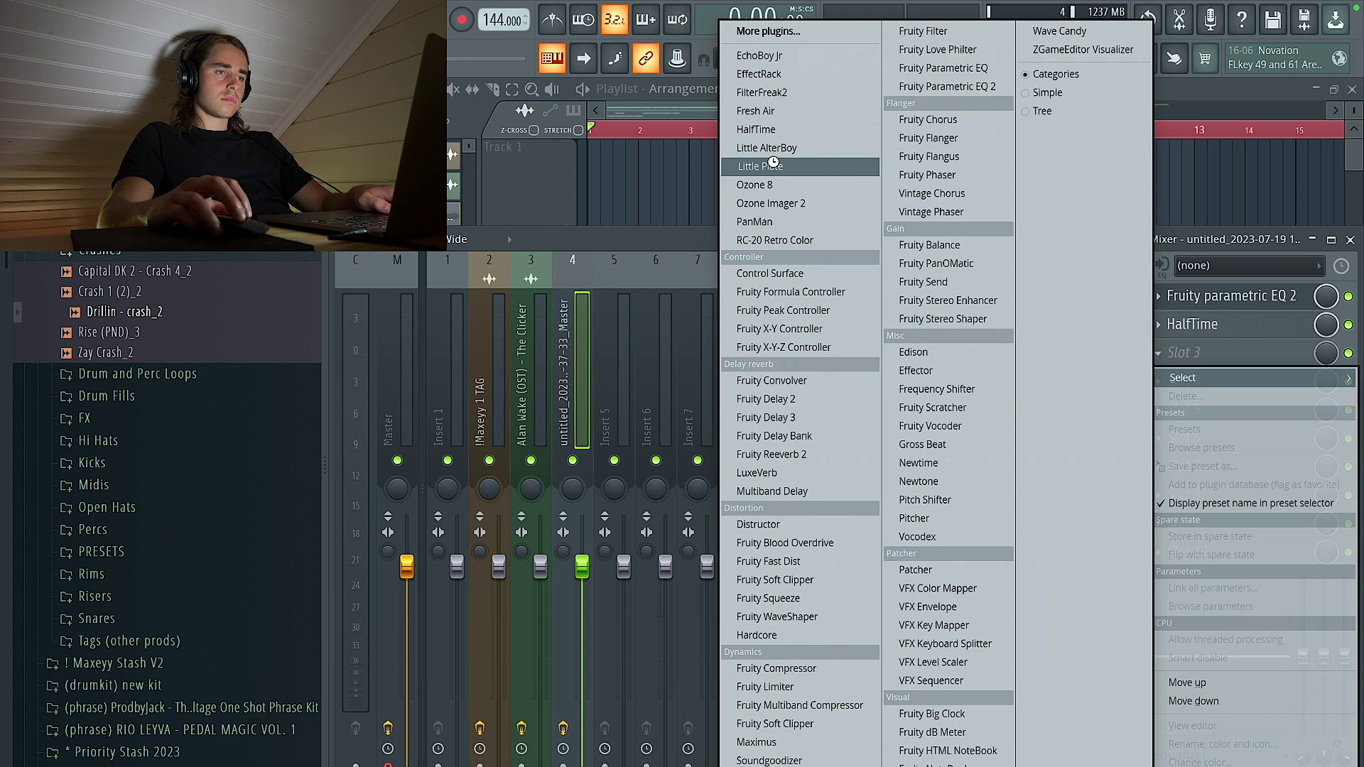
left_click(777, 167)
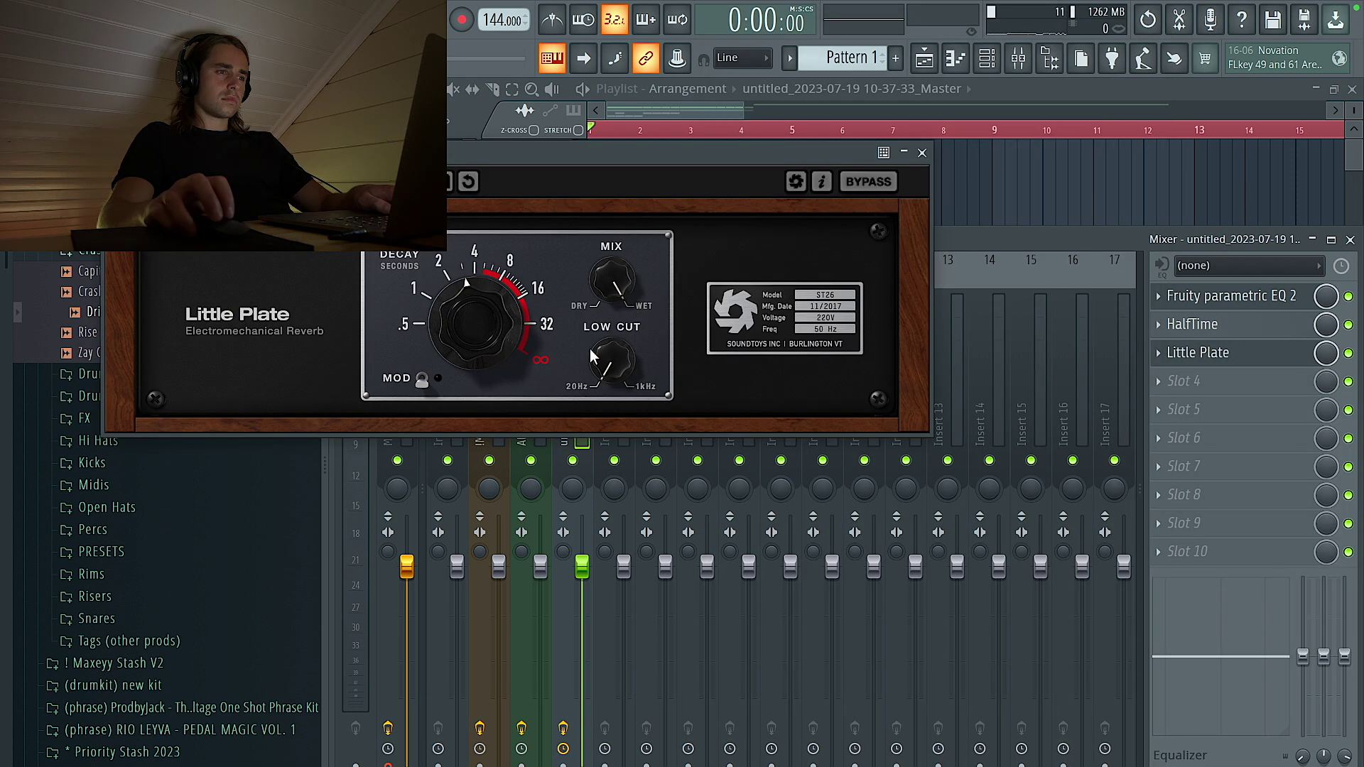
left_click(922, 152)
key("F9")
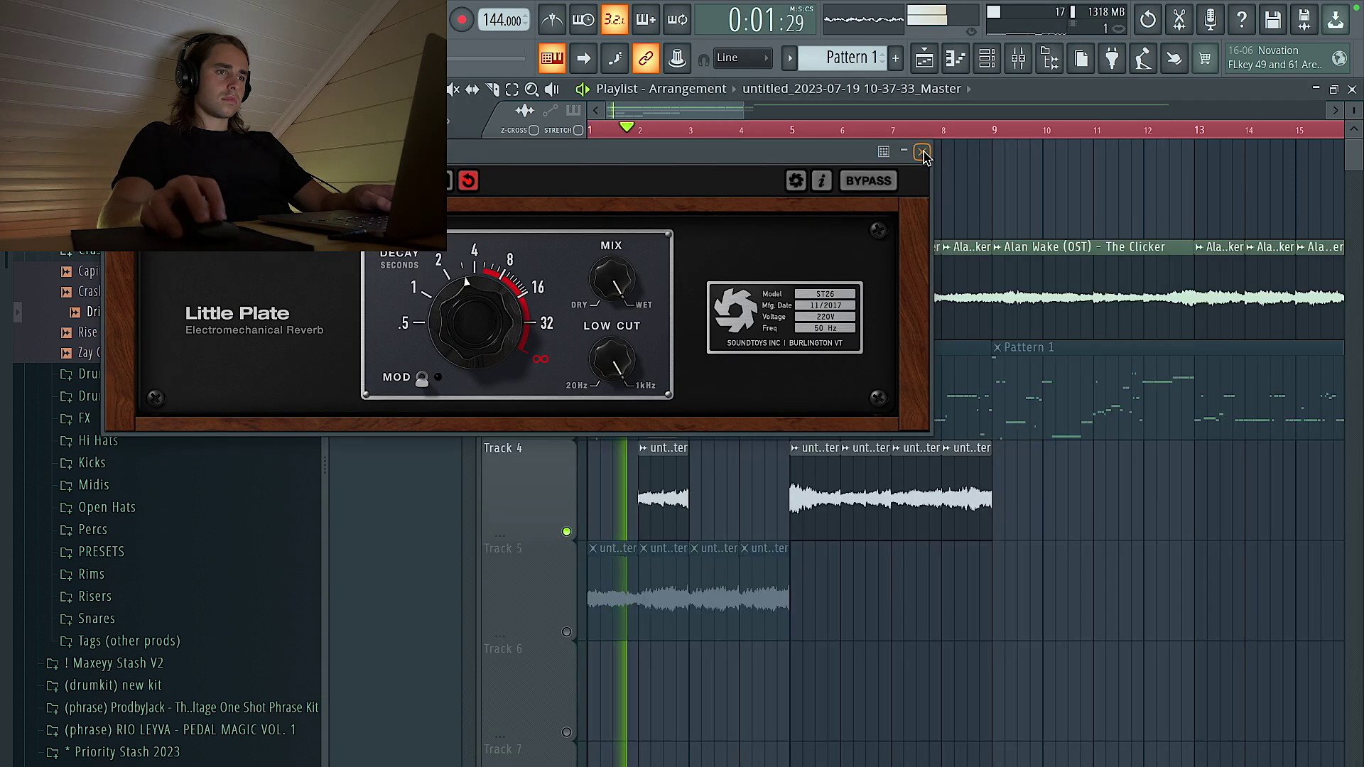
Step: Restart playback and solo Track 4 to audition the reverberated slice
scroll(817, 295, "down", 3)
key("space")
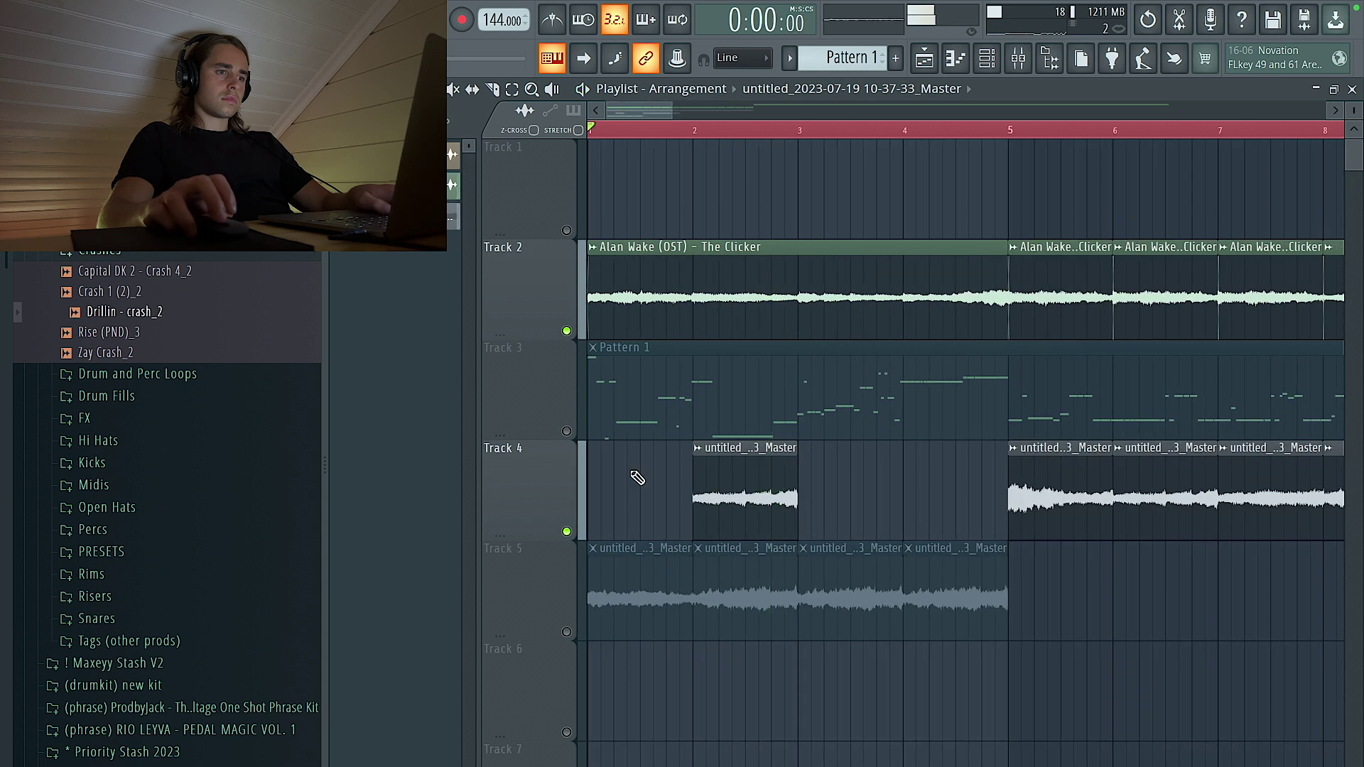
left_click(565, 532, "ctrl")
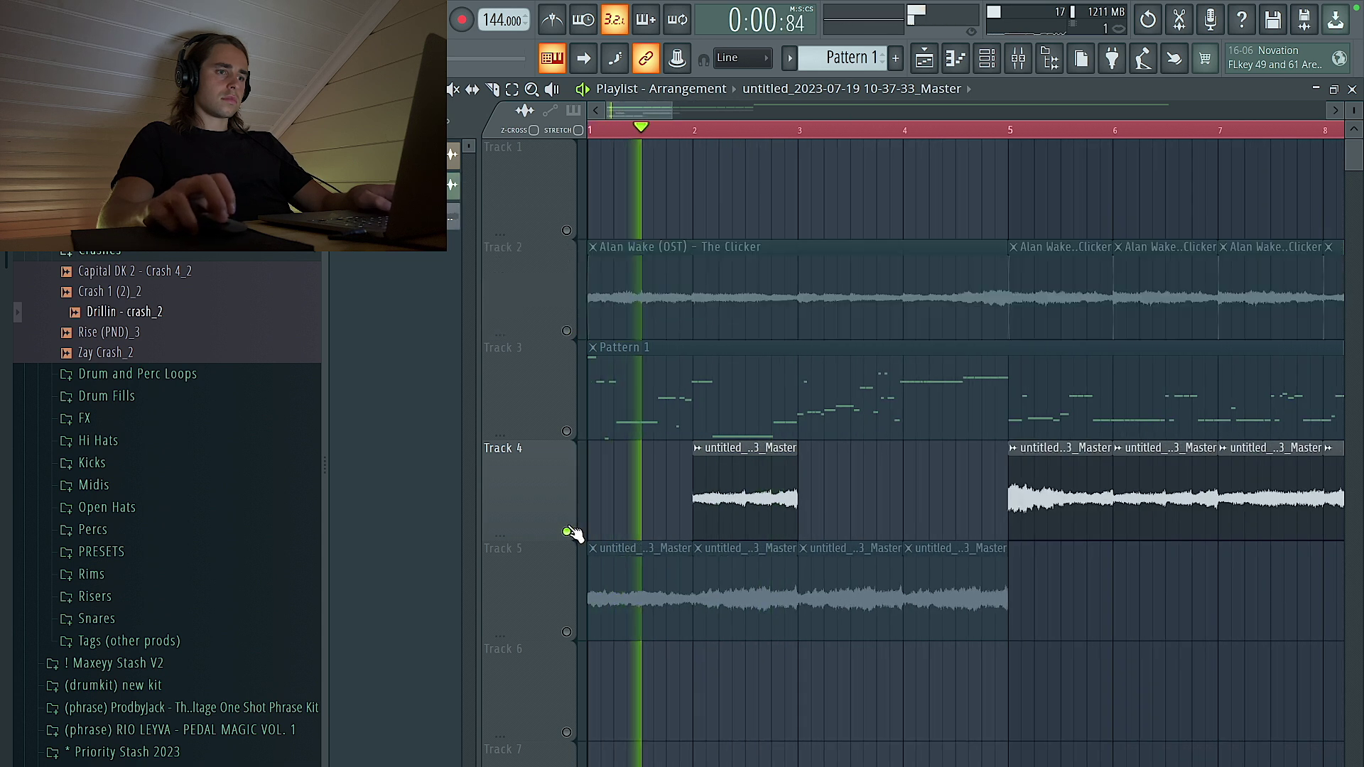
Step: Narrow the rendered clip's Fruity parametric EQ 2, with the low cut between 200 and 500 Hz and the high cut between 5 and 10 kHz
double_click(731, 510)
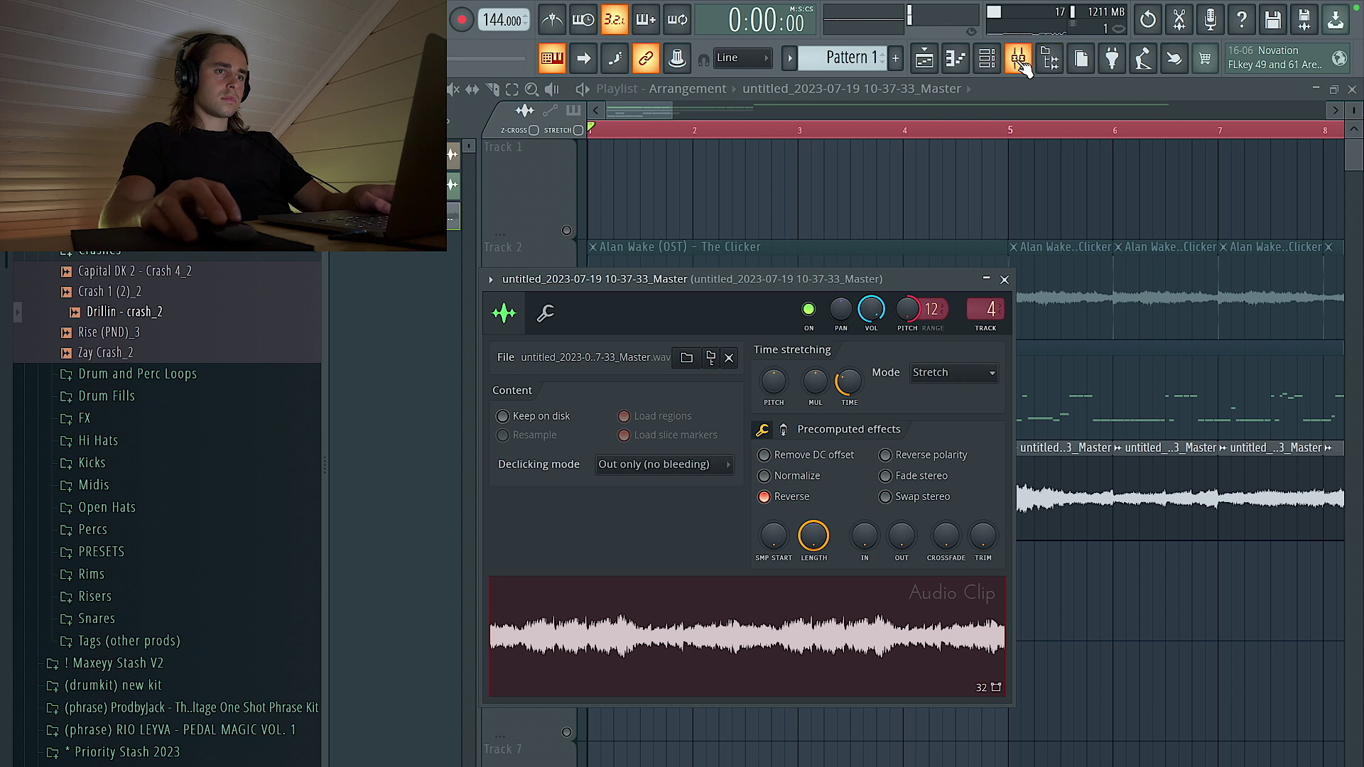
left_click(1019, 60)
left_click(1208, 295)
left_click_drag(685, 340, 768, 343)
key("space")
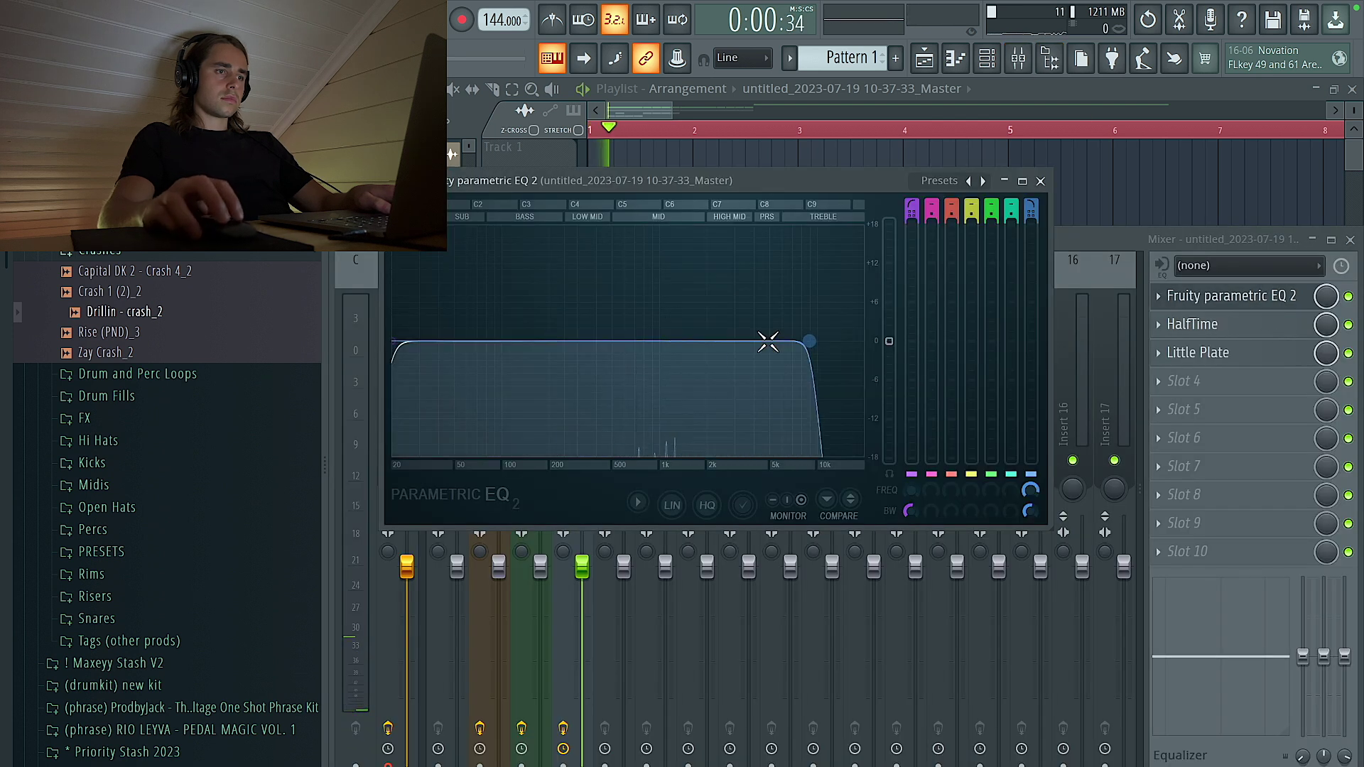
left_click_drag(404, 341, 589, 345)
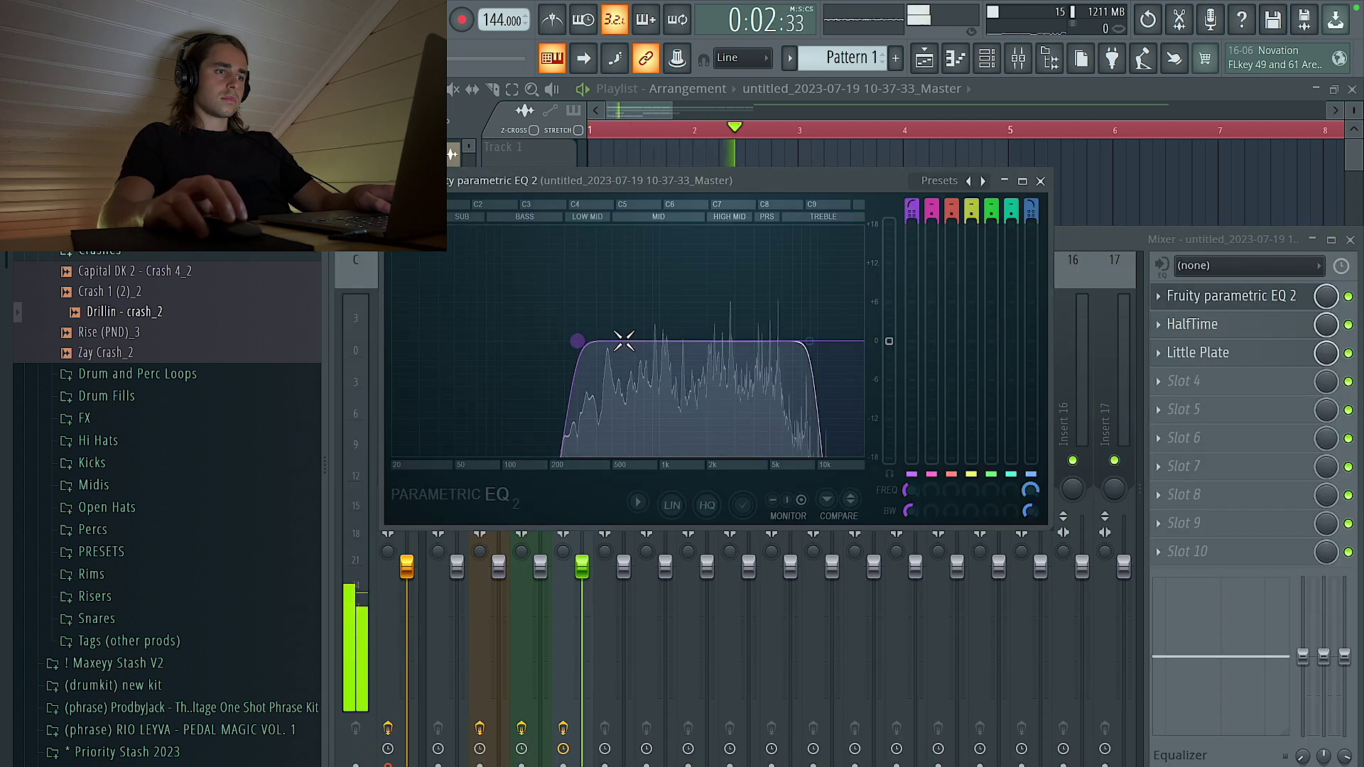
key("space")
Step: Unsolo the playlist tracks, mute Track 5 and play the arrangement
key("F5")
right_click(566, 331)
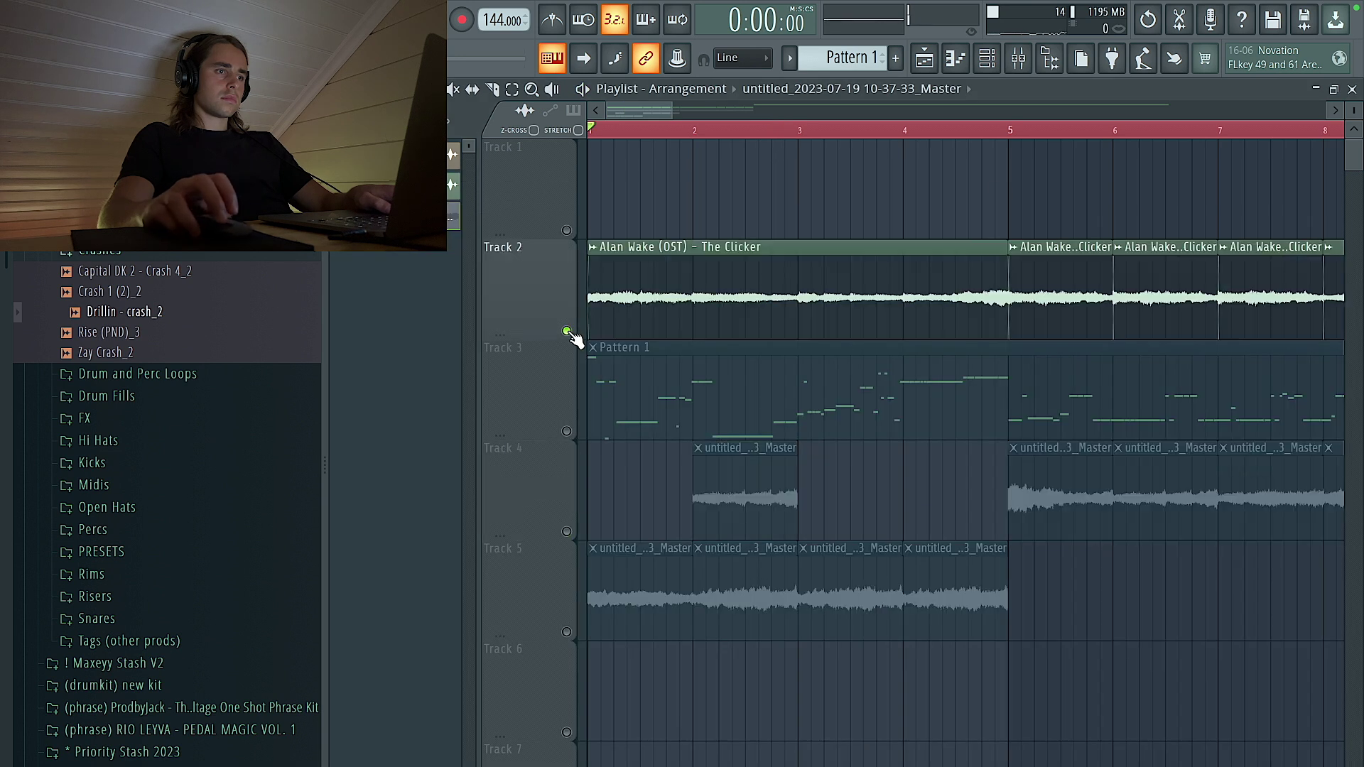
right_click(566, 331)
left_click(566, 633)
key("space")
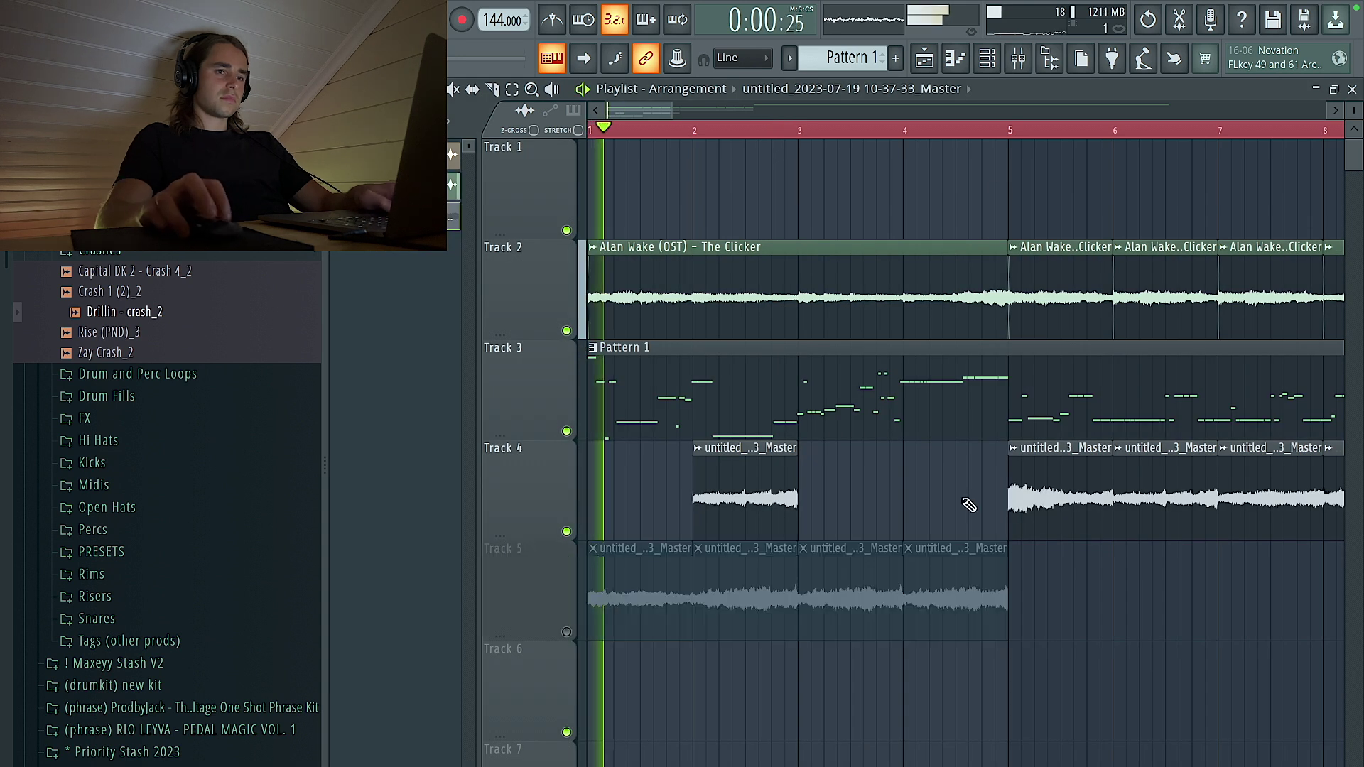
Step: Place a slice at bar 4 of Track 4 and delete that track's slices from bar 5 to bar 9
scroll(977, 500, "down", 2)
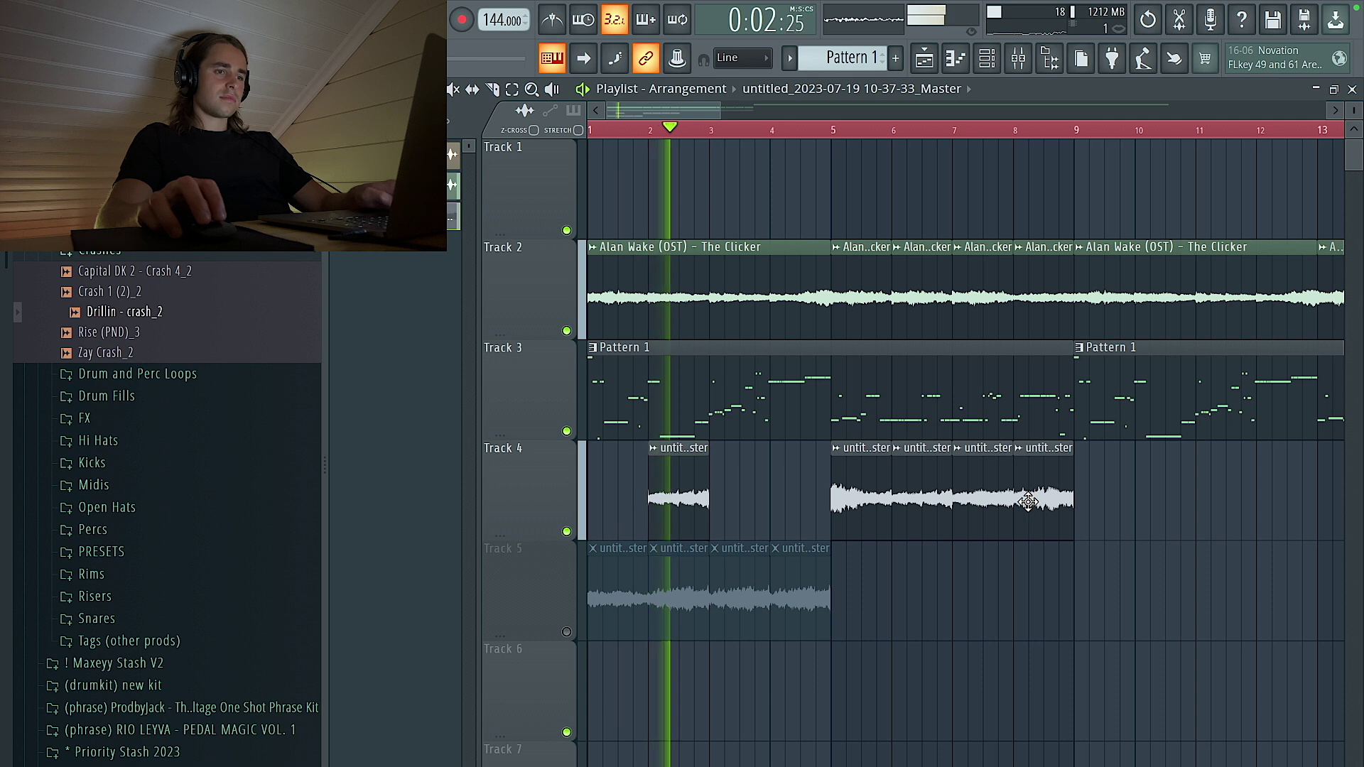
left_click(813, 512)
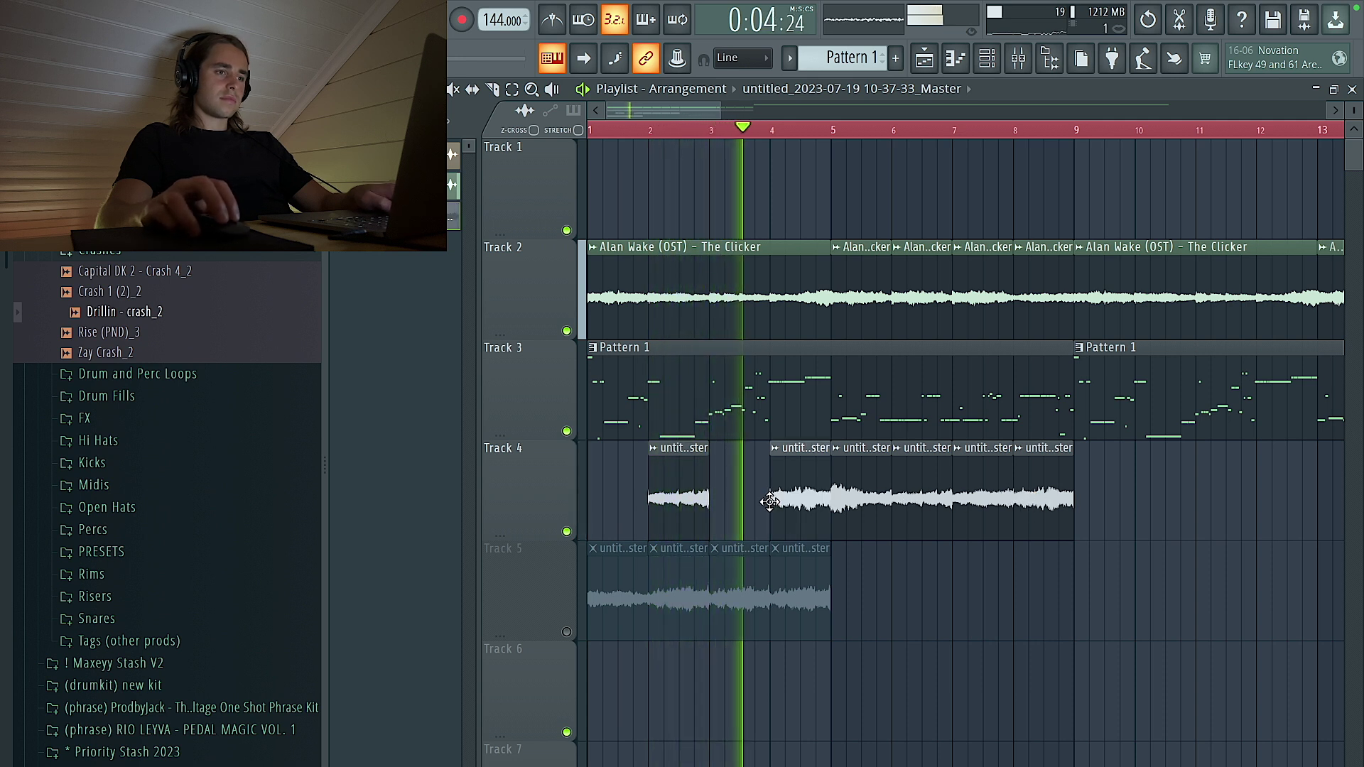
left_click_drag(1152, 536, 869, 524)
key("Delete")
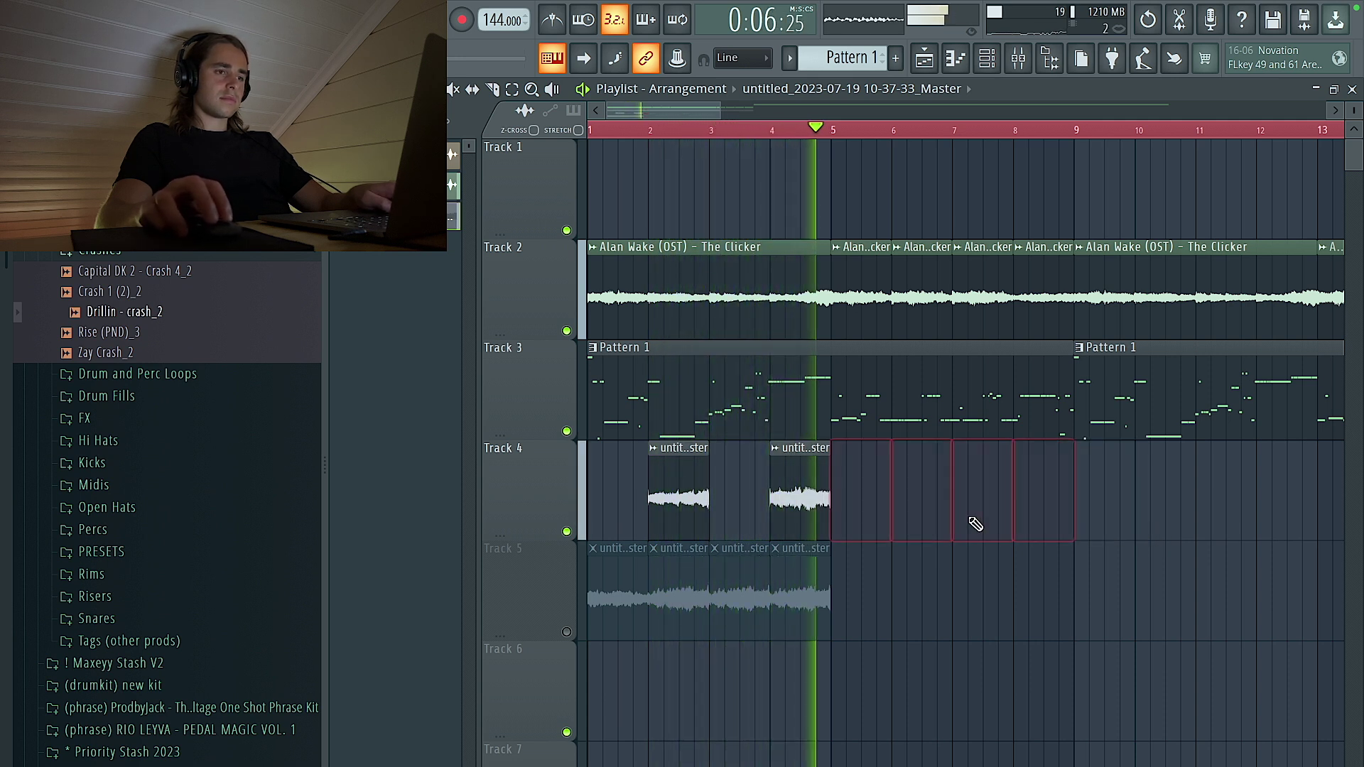
Step: Copy the two Track 4 slices from bars 2 and 4 to bars 10 and 12
left_click_drag(975, 525, 676, 517)
left_click_drag(811, 505, 1058, 510)
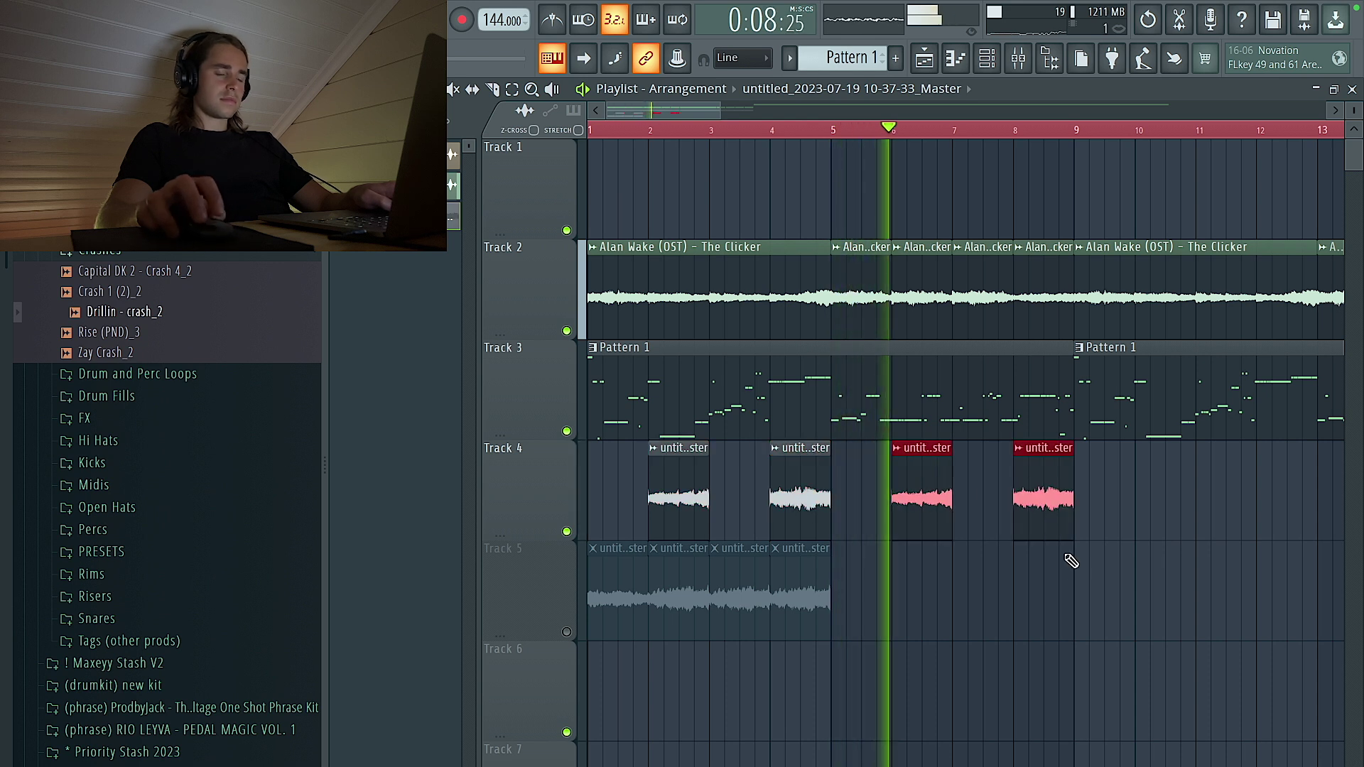
right_click(901, 492)
right_click(1041, 511)
left_click_drag(958, 512, 1104, 510)
scroll(639, 608, "down", 2, "ctrl")
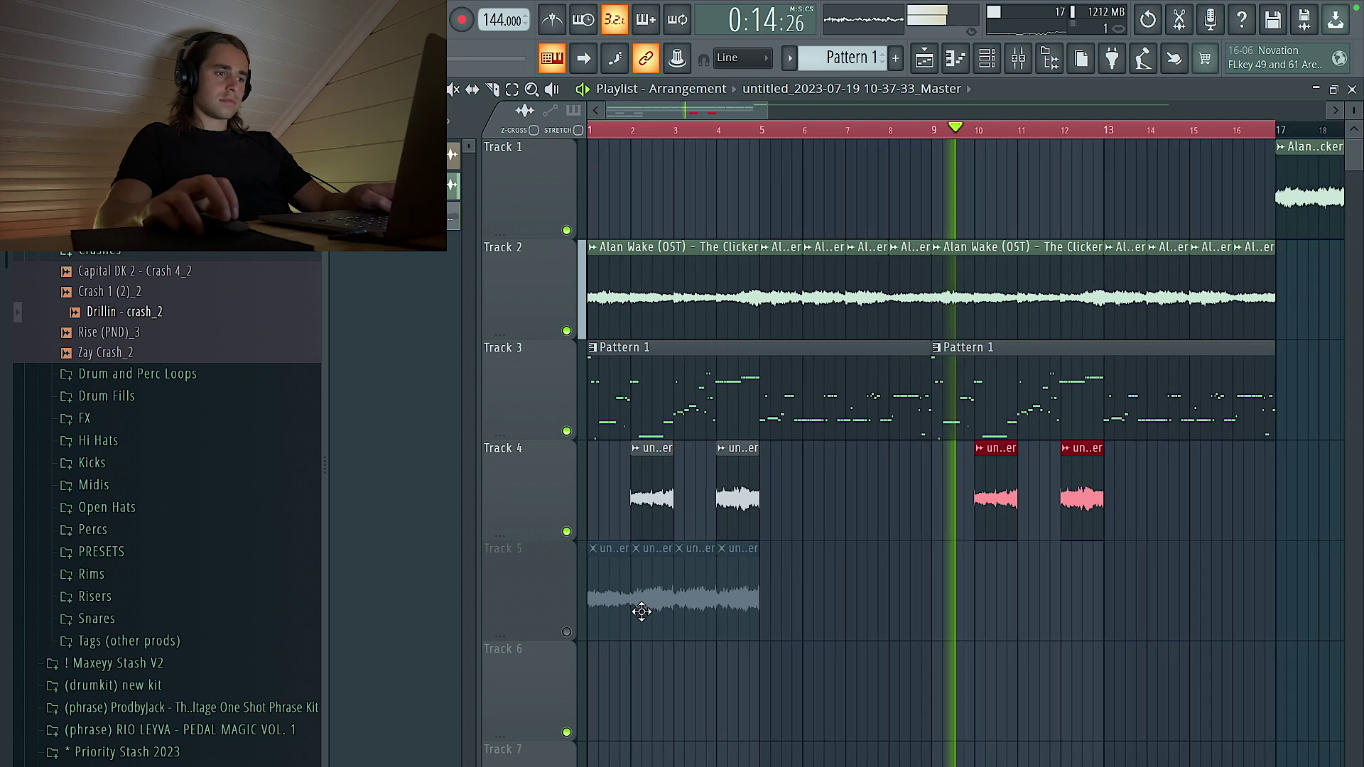
Step: Add further slices of the rendered clip at bars 8 and 16 of Track 4
left_click(902, 593)
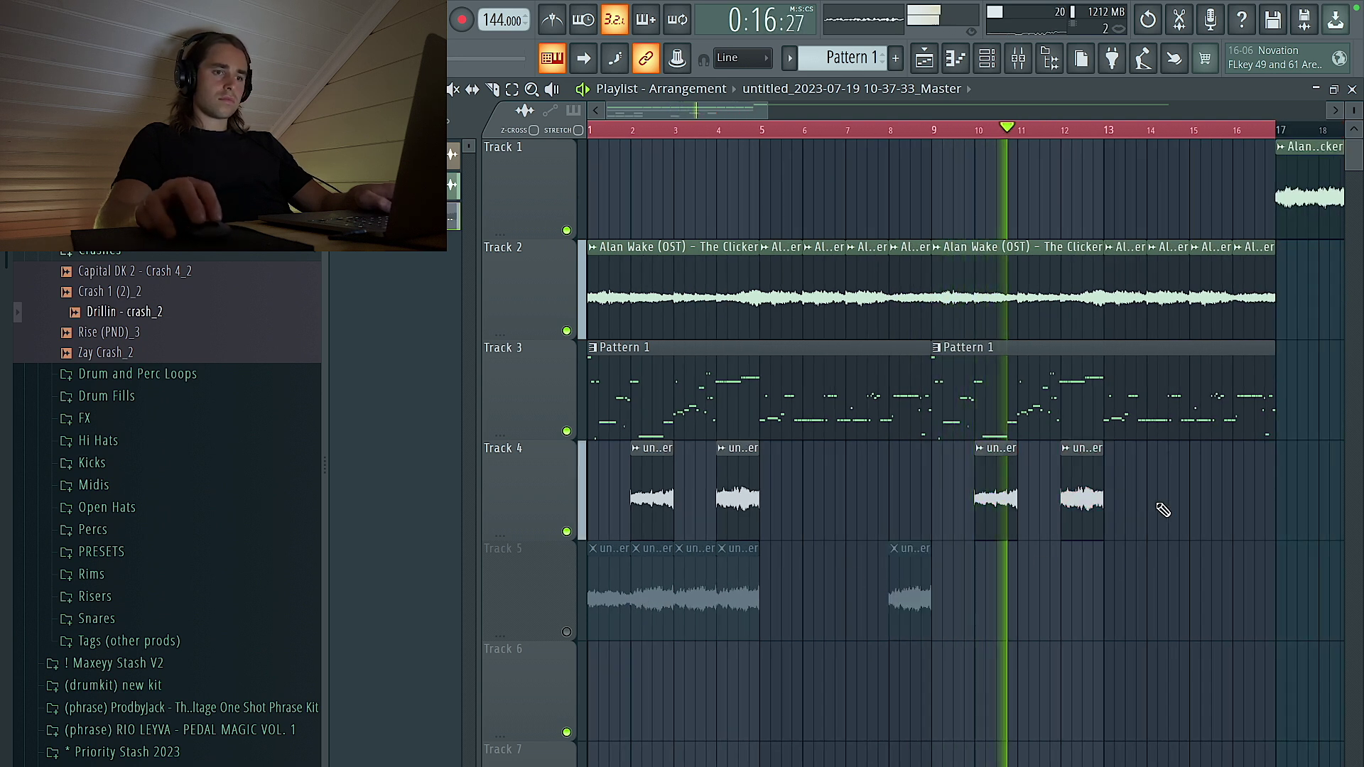
left_click(1216, 496)
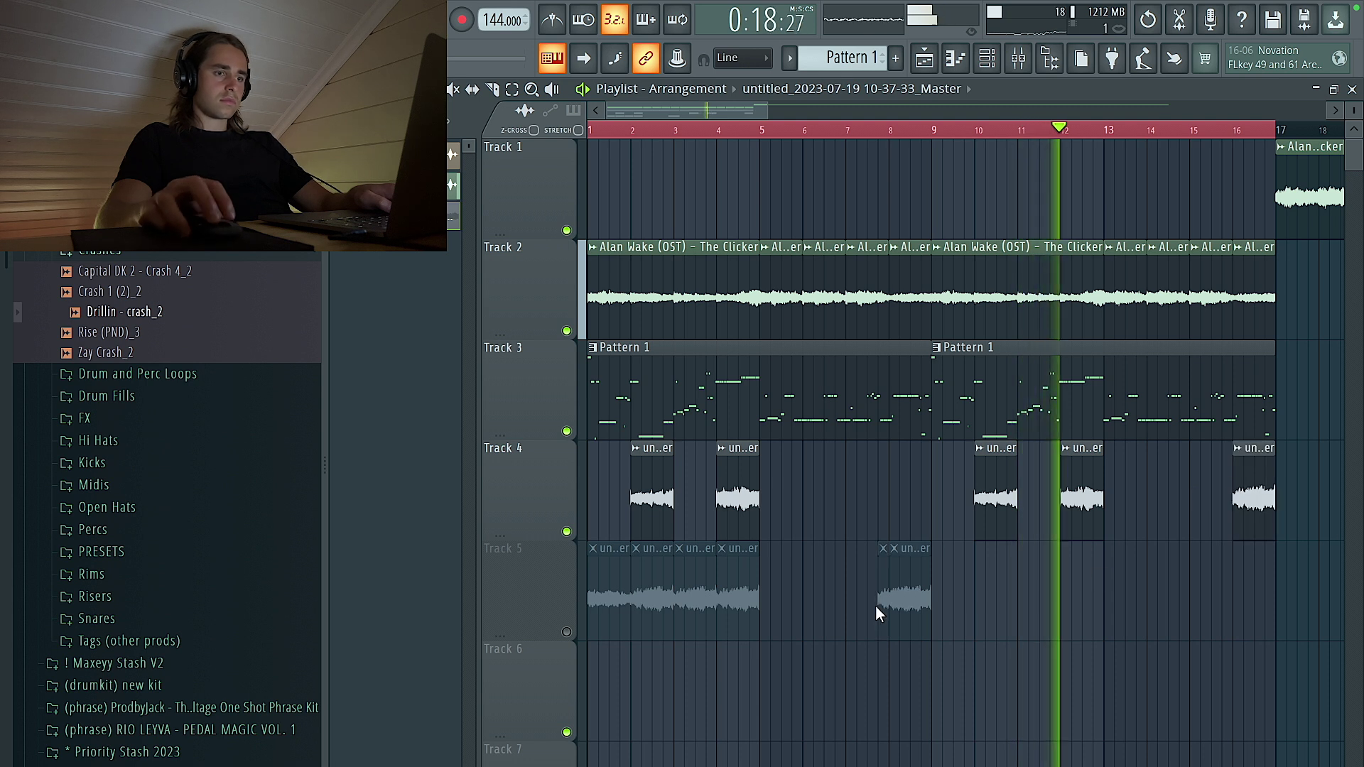
left_click_drag(906, 561, 898, 498, "ctrl")
Step: Move both Pattern 1 clips from Track 3 down to Track 7
scroll(913, 596, "down", 2, "alt")
left_click_drag(1055, 316, 642, 327, "ctrl")
key("shift+Down")
key("shift+Down")
key("shift+Down")
key("shift+Down")
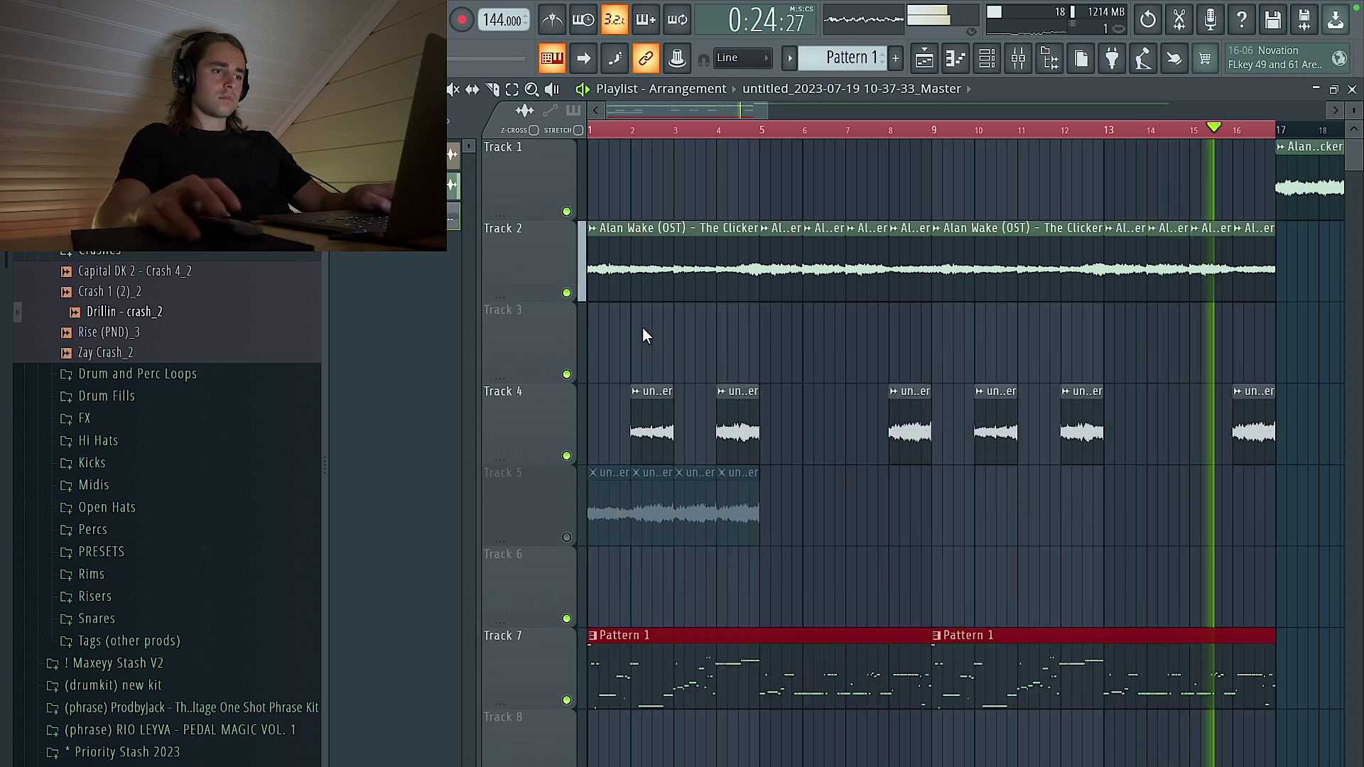
Step: Split the Track 1 Alan Wake clip at bar 25 and delete the part before it
scroll(807, 381, "up", 3, "ctrl")
scroll(852, 380, "up", 2, "ctrl")
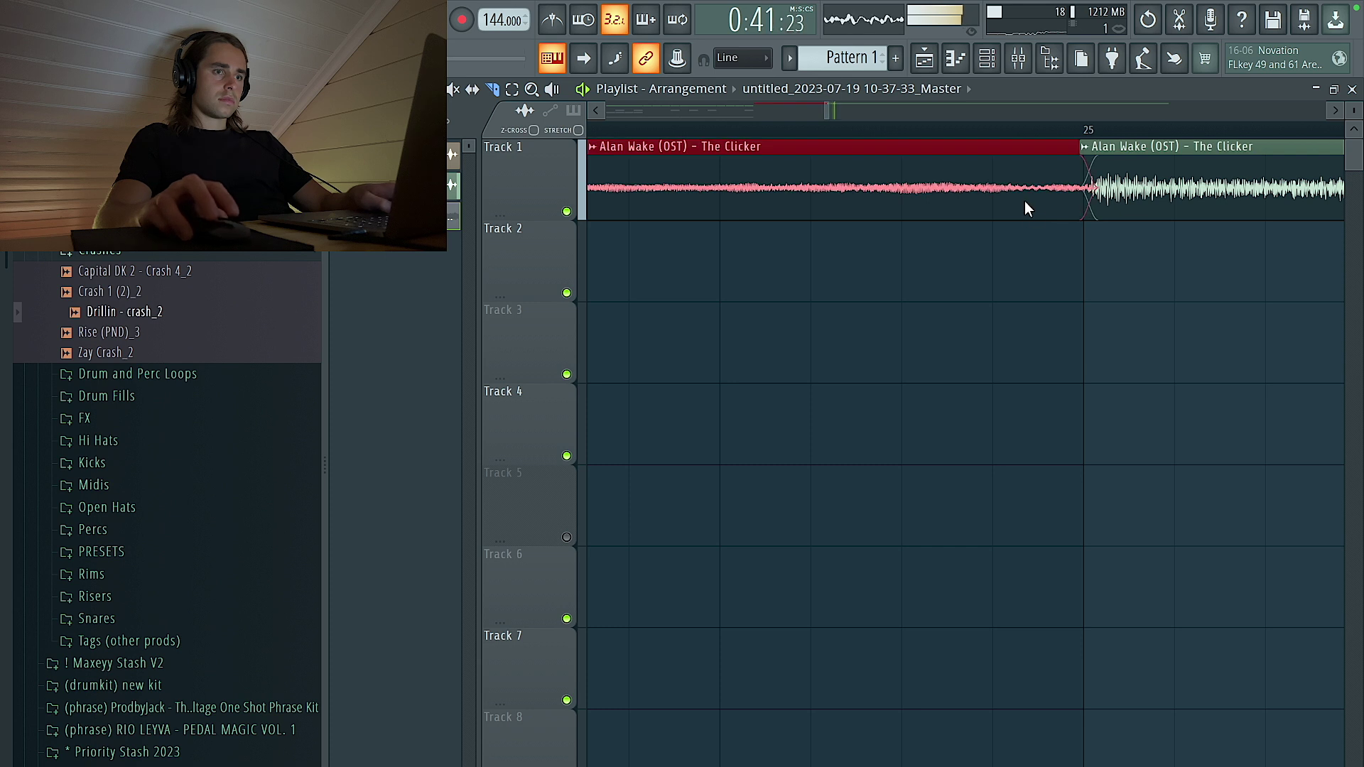
scroll(1022, 208, "down", 4, "ctrl")
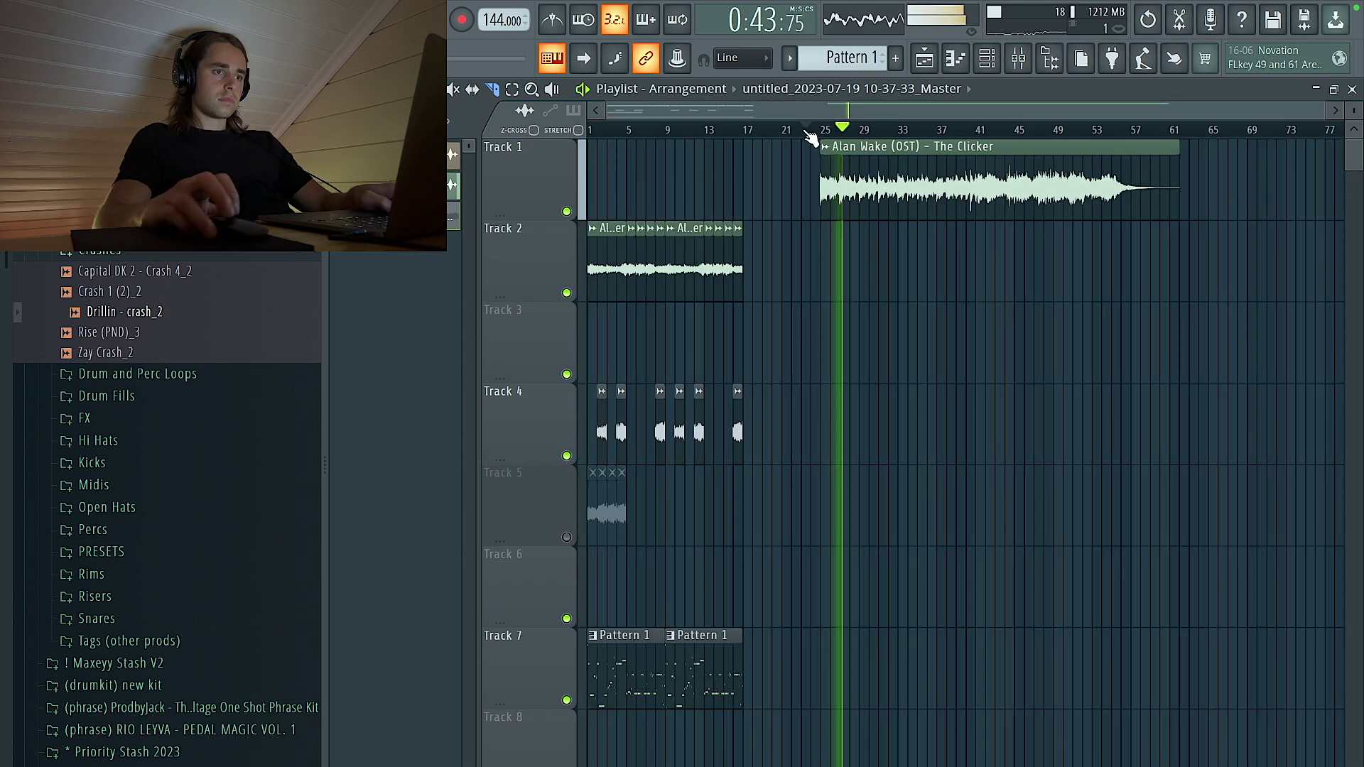
Step: Audition the remaining Track 1 Alan Wake clip at several points between bar 33 and bar 56
scroll(895, 206, "up", 6, "ctrl")
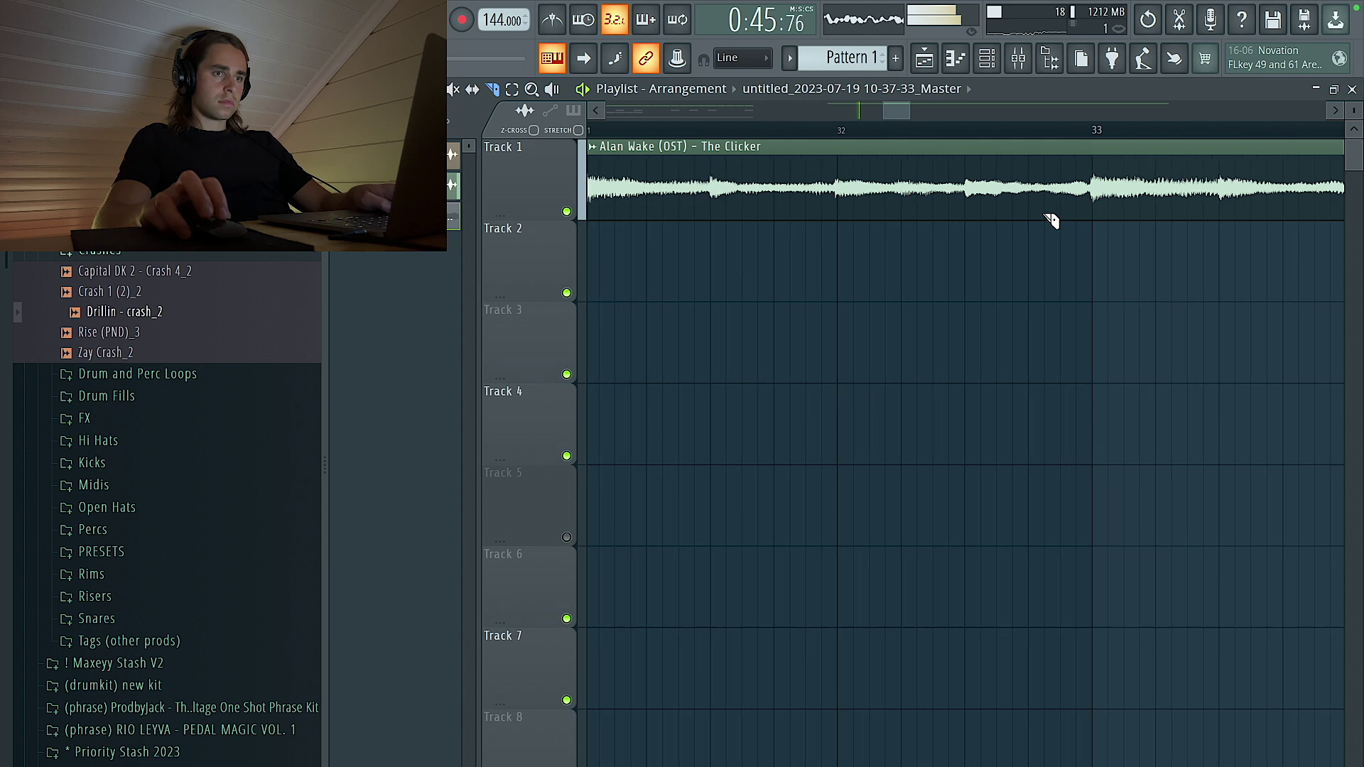
scroll(1058, 209, "down", 3, "ctrl")
left_click(1065, 129)
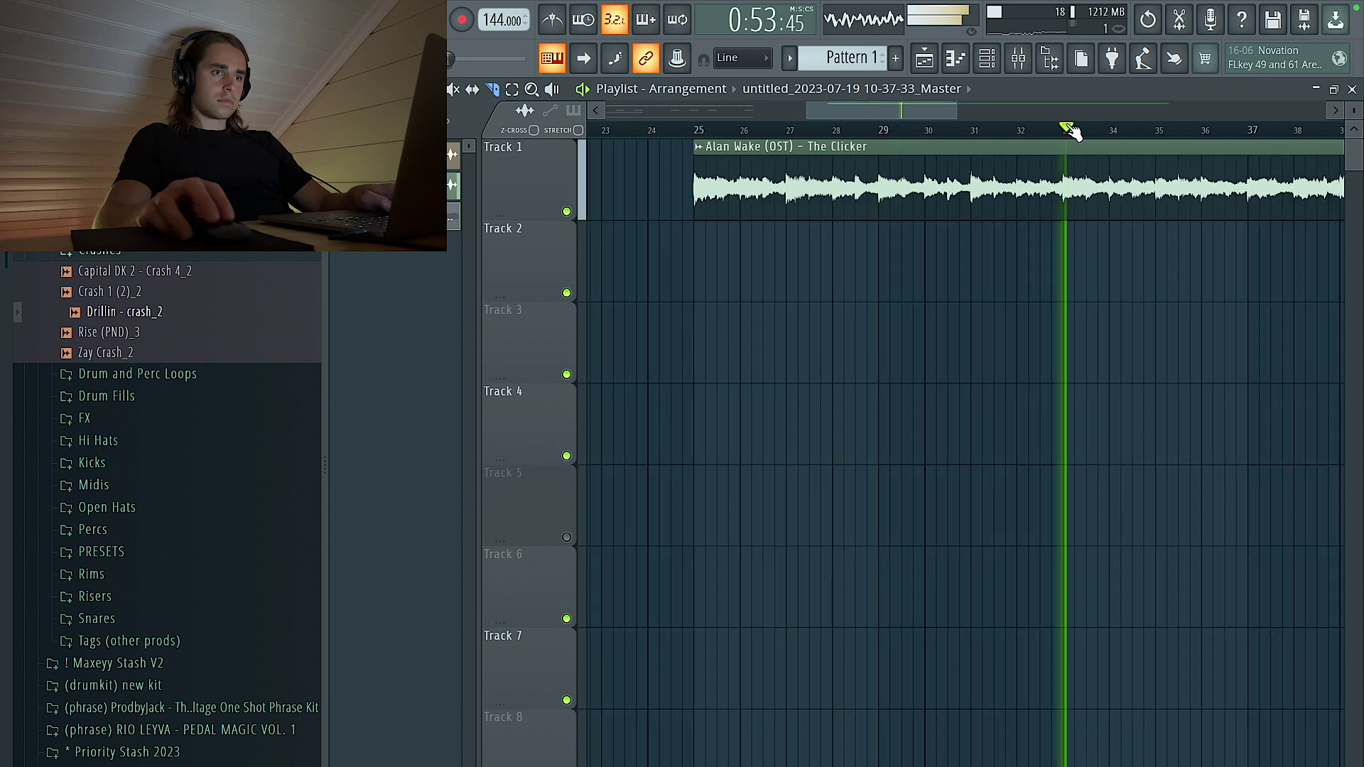
left_click(1017, 130)
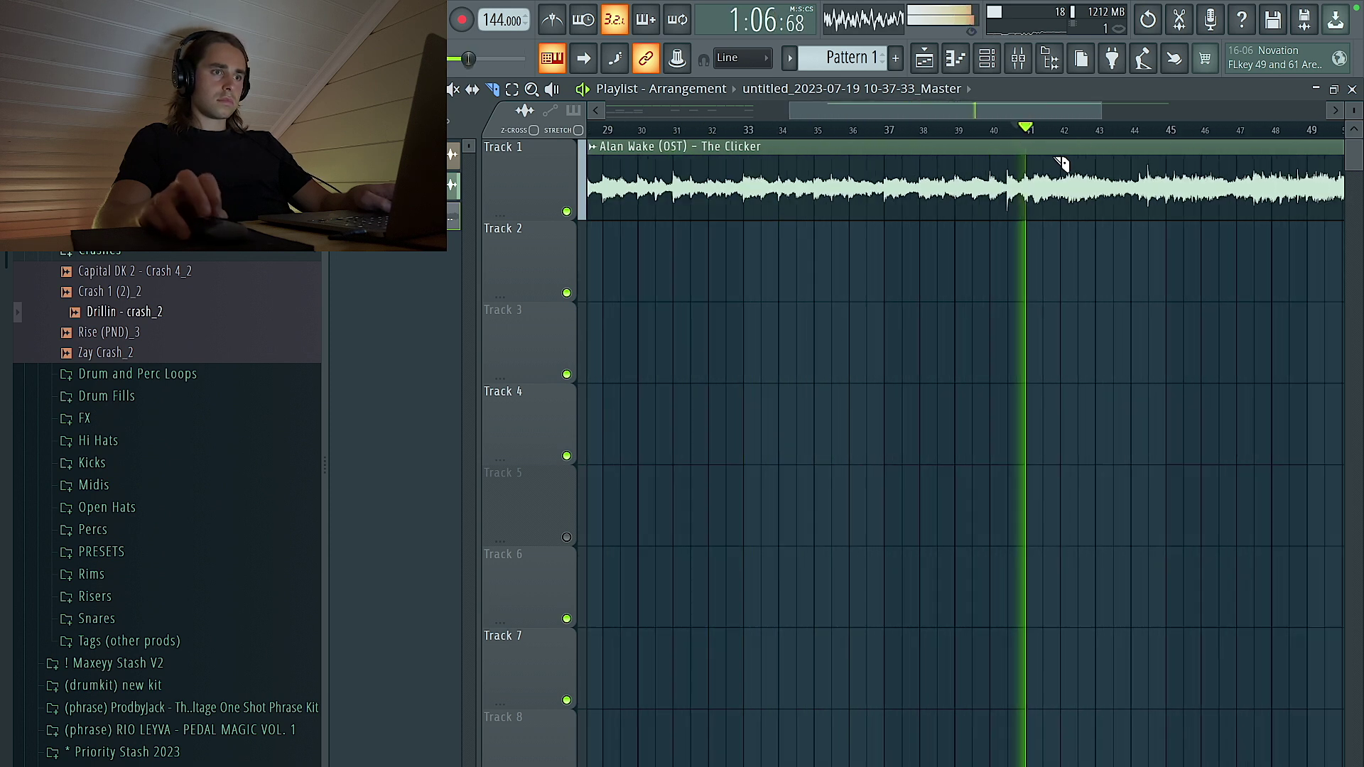
scroll(1062, 153, "down", 4, "ctrl")
left_click(1154, 131)
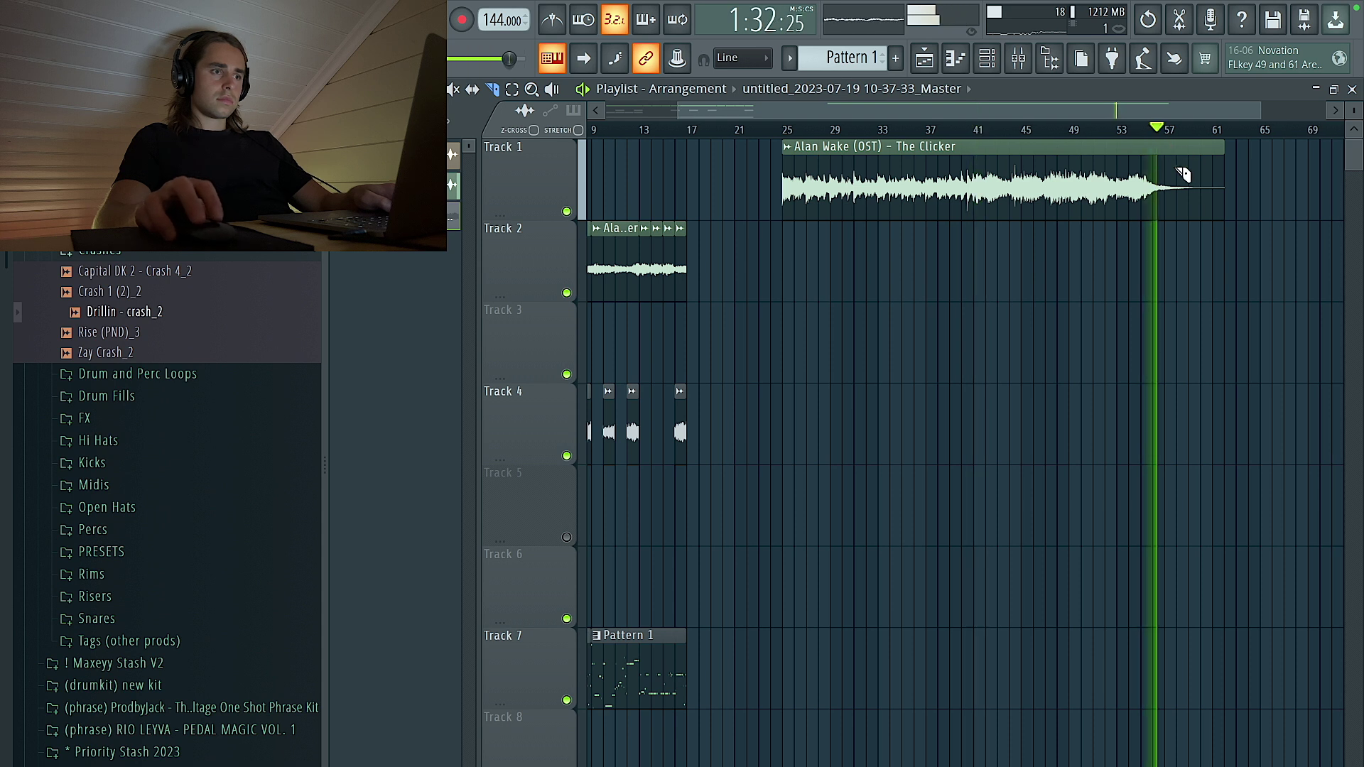
Step: Shift the clips on Tracks 2, 4, 5 and 7 together to a later position in the playlist
key("ctrl+a")
scroll(1176, 139, "left", 2)
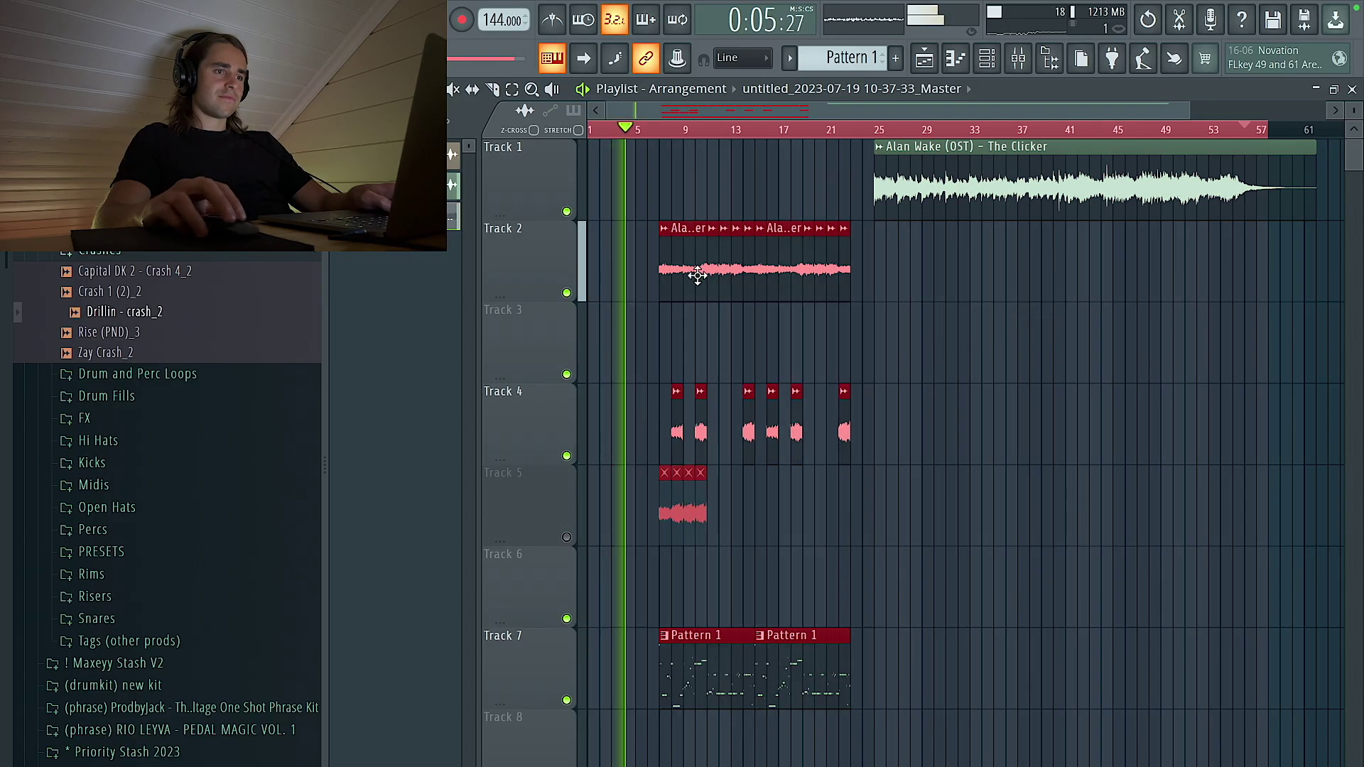
left_click_drag(804, 276, 797, 277)
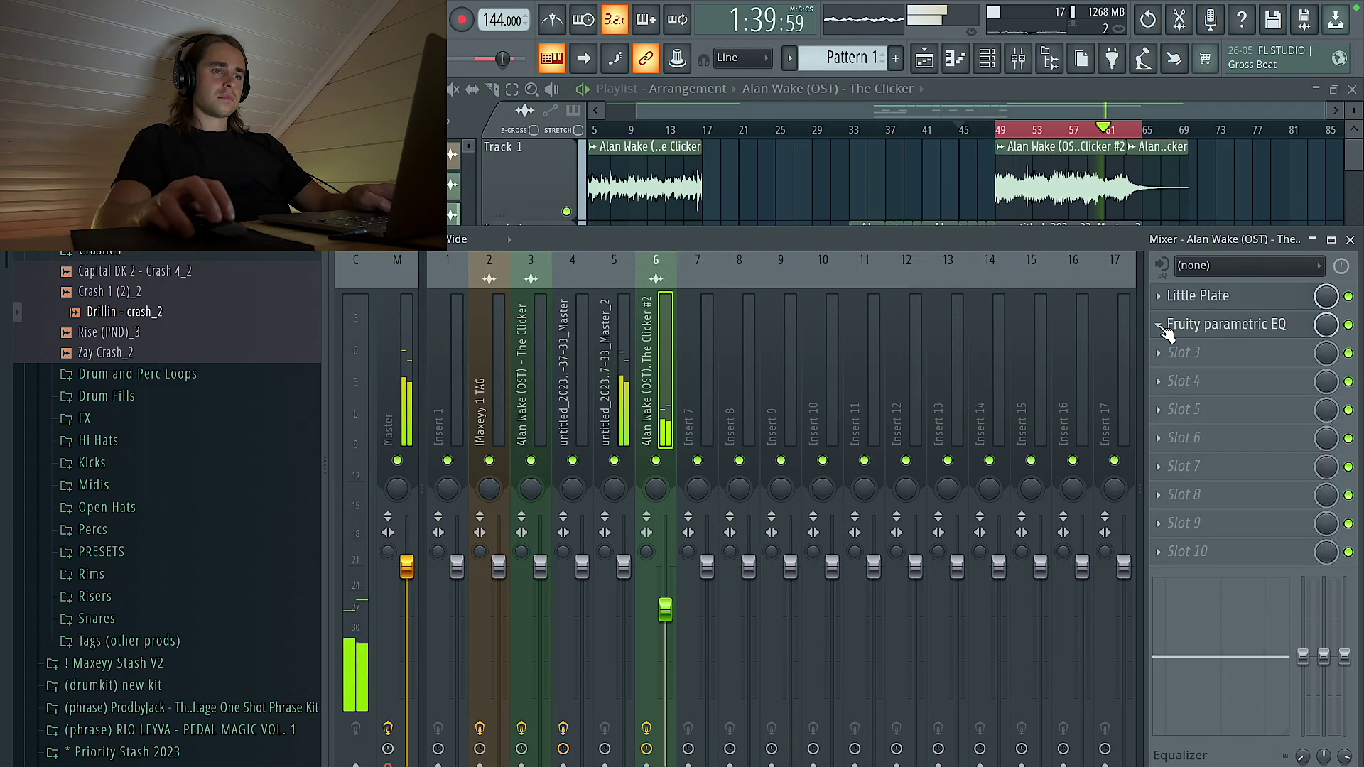
Step: Replace the second-slot equalizer on The Clicker #2 mixer track with Fruity parametric EQ 2
right_click(1208, 324)
mouse_move(1186, 349)
left_click(986, 88)
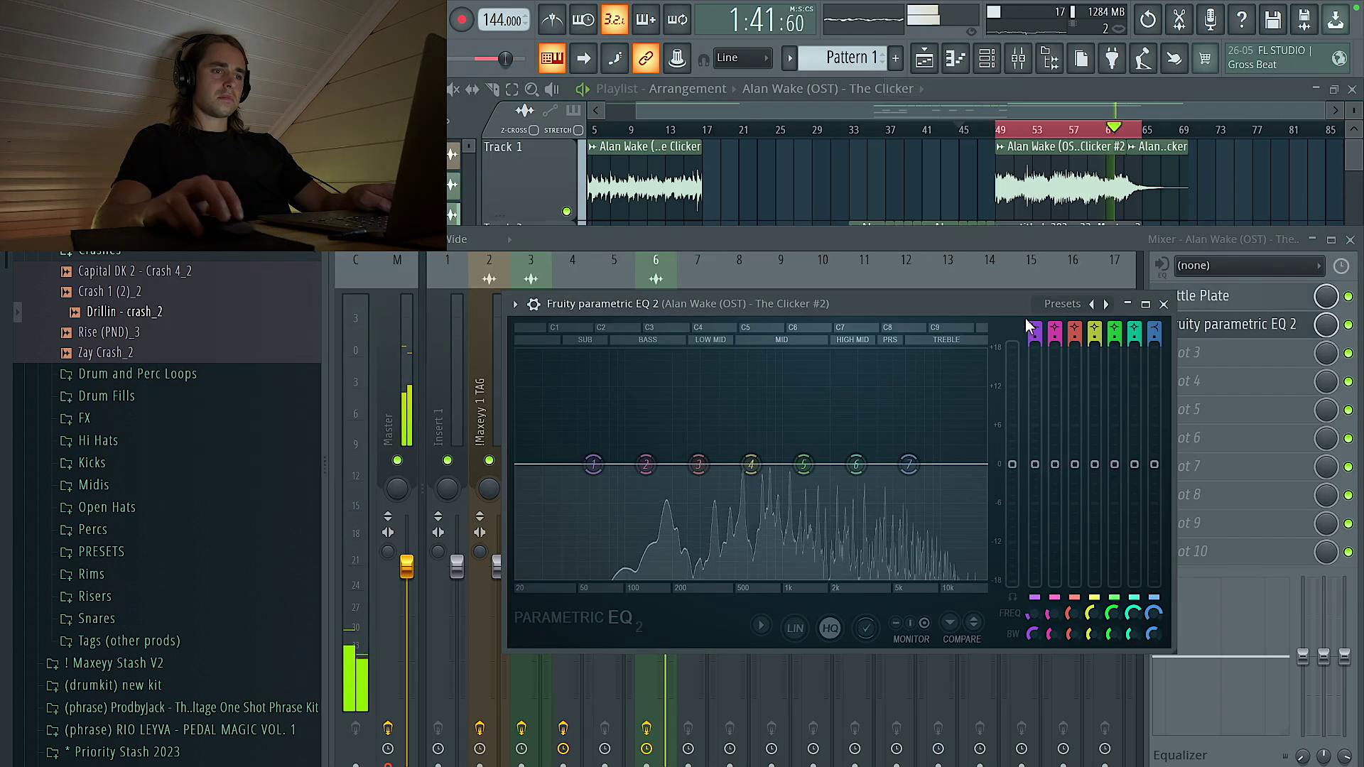
Step: Apply the 20Hz + 18kHz cut preset to the new equalizer and raise its low cut
left_click(1105, 304)
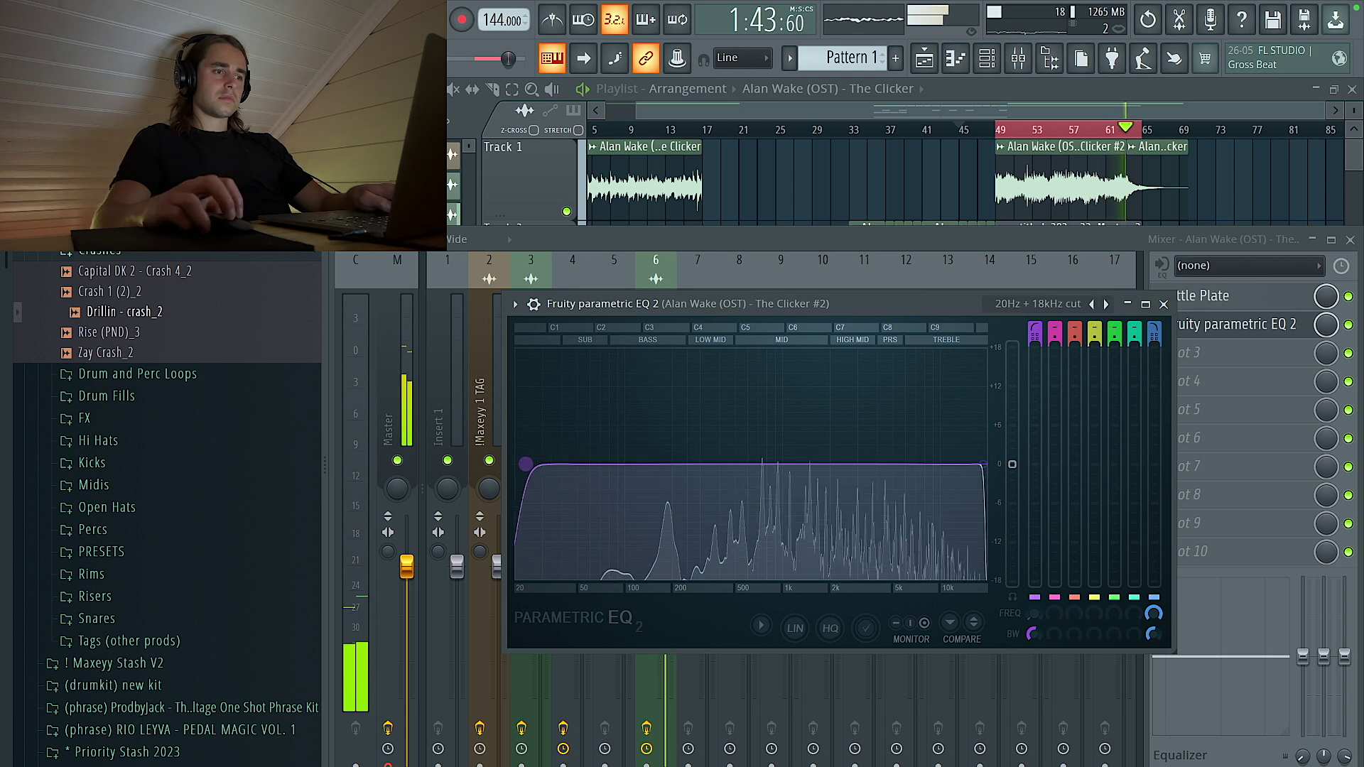
left_click_drag(518, 464, 684, 463)
left_click(1234, 213)
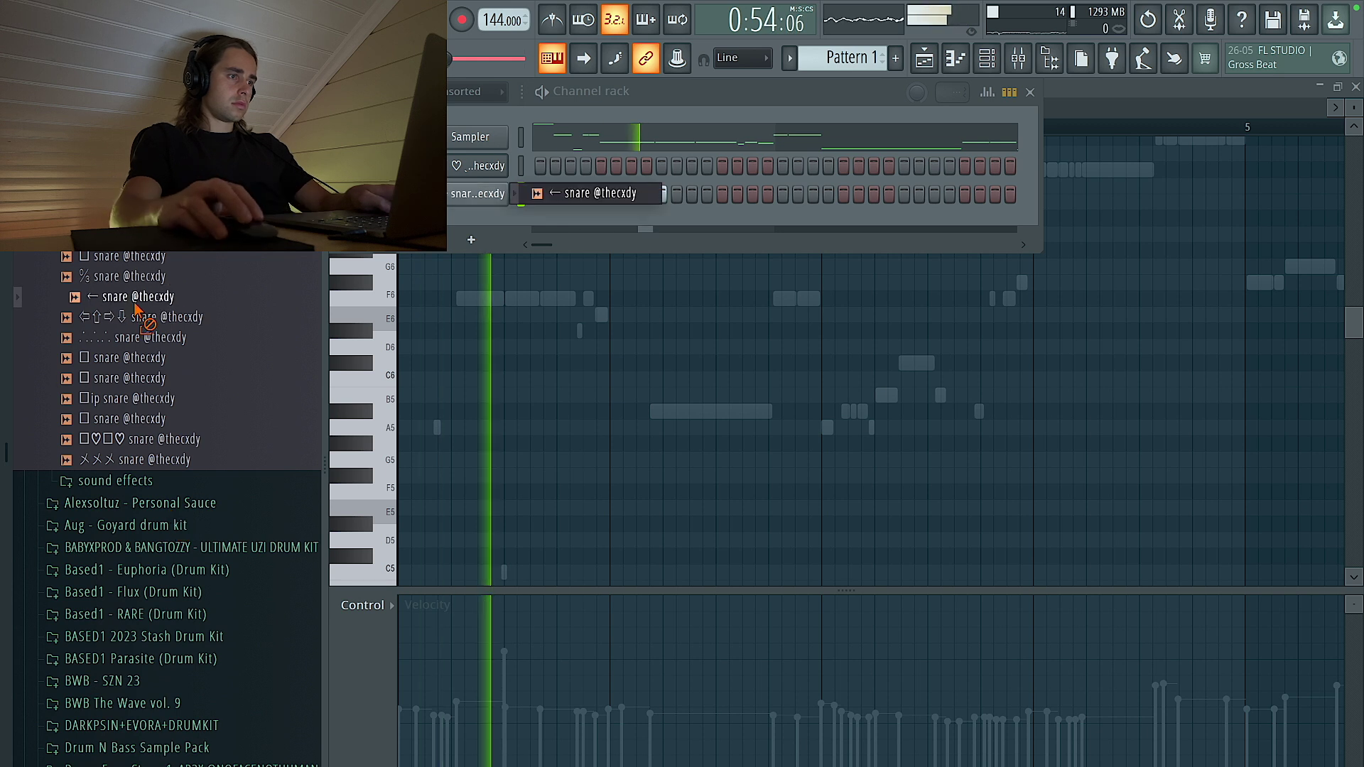
Step: Open the snare channel in the piano roll and repeat its C5 note through bars 2, 3 and 4
right_click(493, 193)
left_click(543, 193)
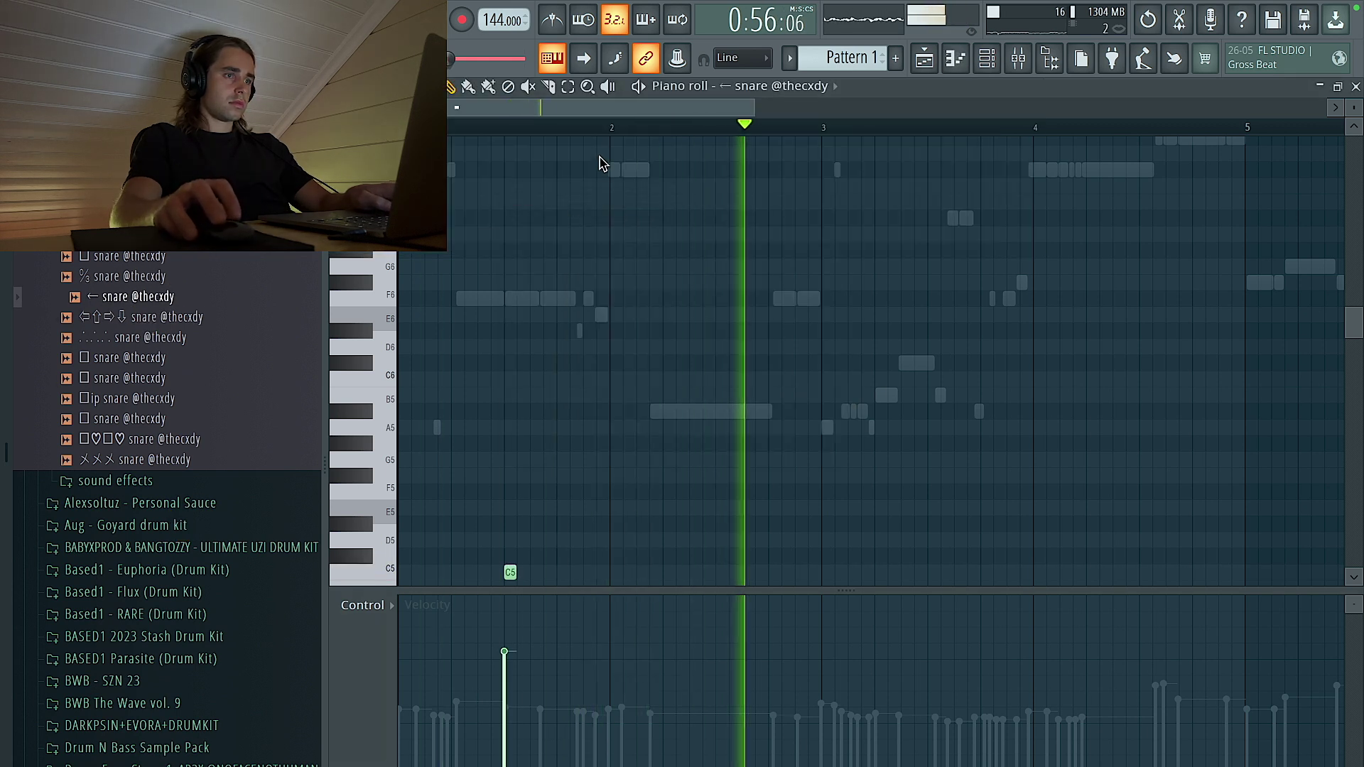
key("ctrl+b")
key("ctrl+b")
key("ctrl+b")
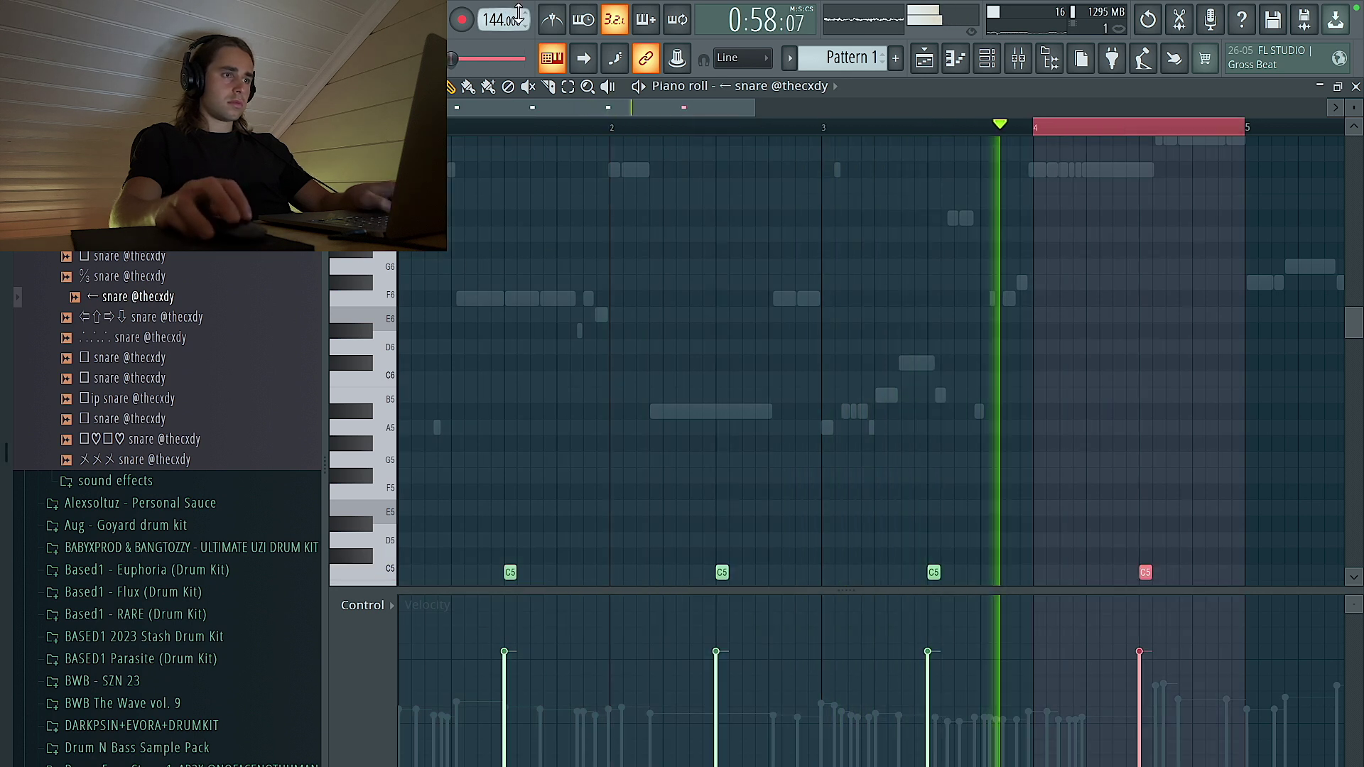
Step: Set the project tempo to 150 and raise the velocity of all four snare notes to maximum
key("ctrl+d")
key("ctrl+a")
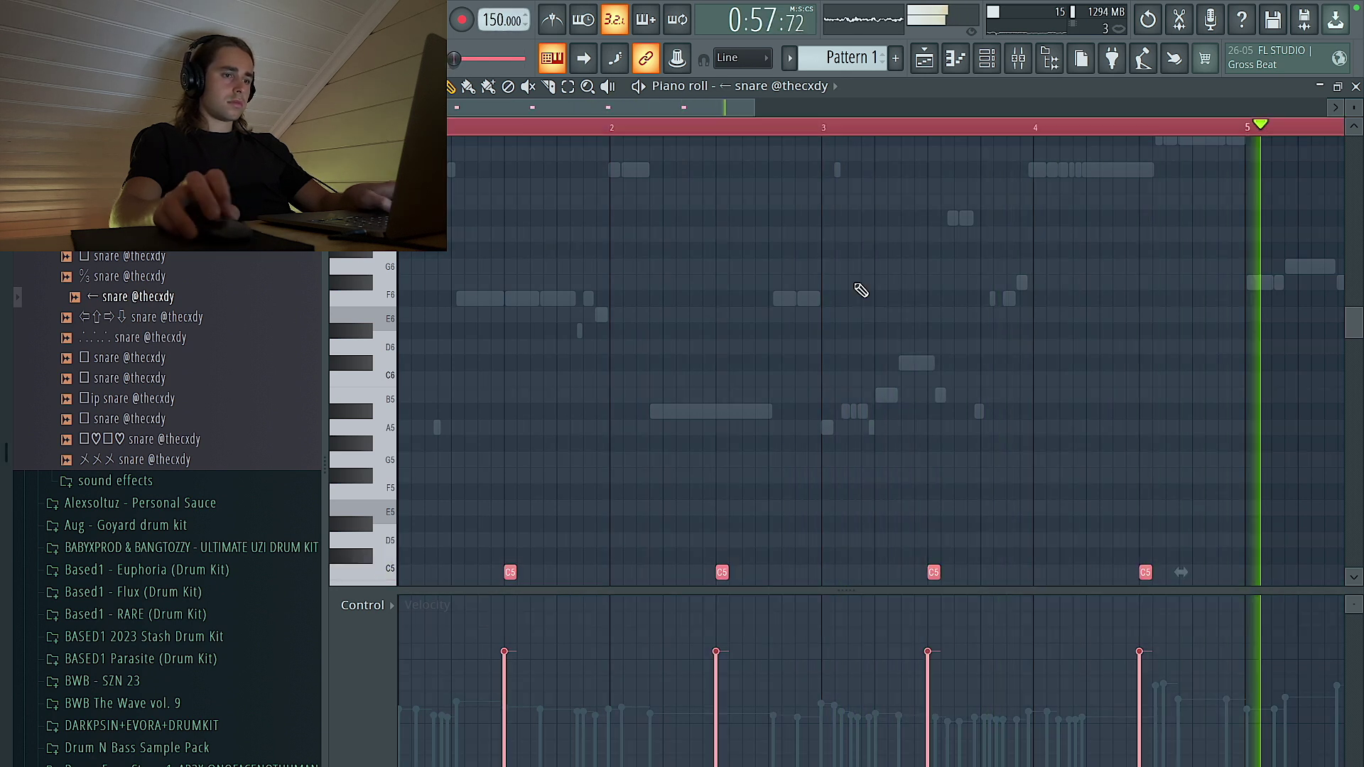
key("ctrl+d")
key("ctrl+a")
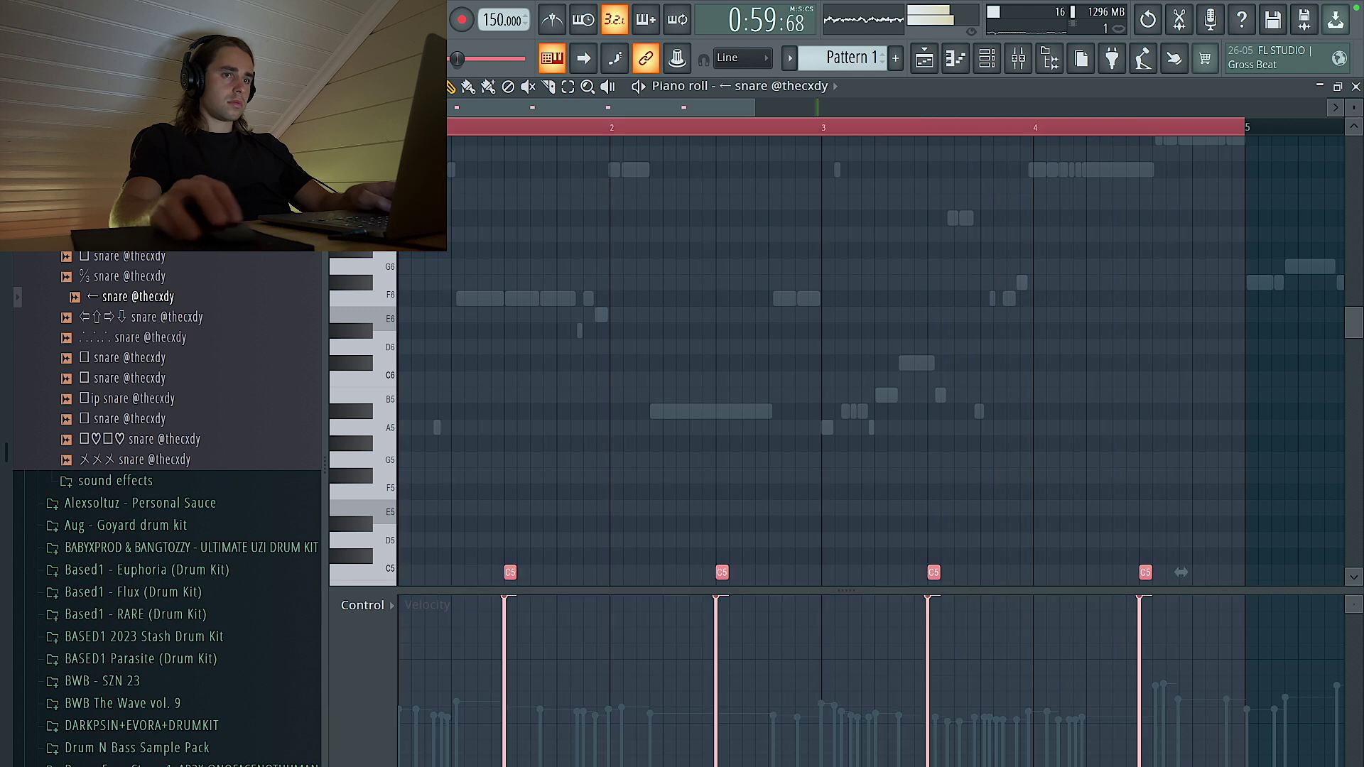
Step: Duplicate the four snare notes into bars 5 to 8 and replace the snare sample with breeze (snare) from the BASED1 2023 Stash Drum Kit
key("ctrl+b")
scroll(874, 309, "down", 3)
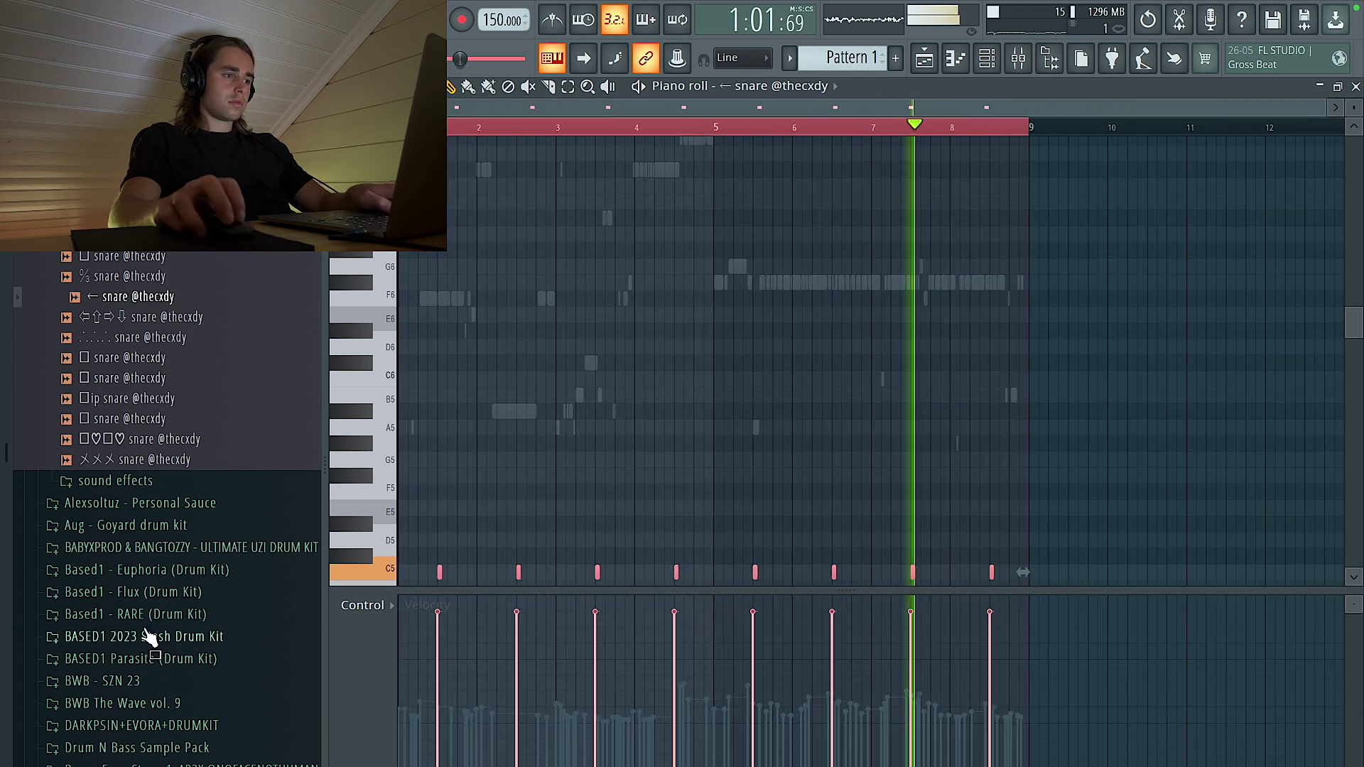
left_click(159, 637)
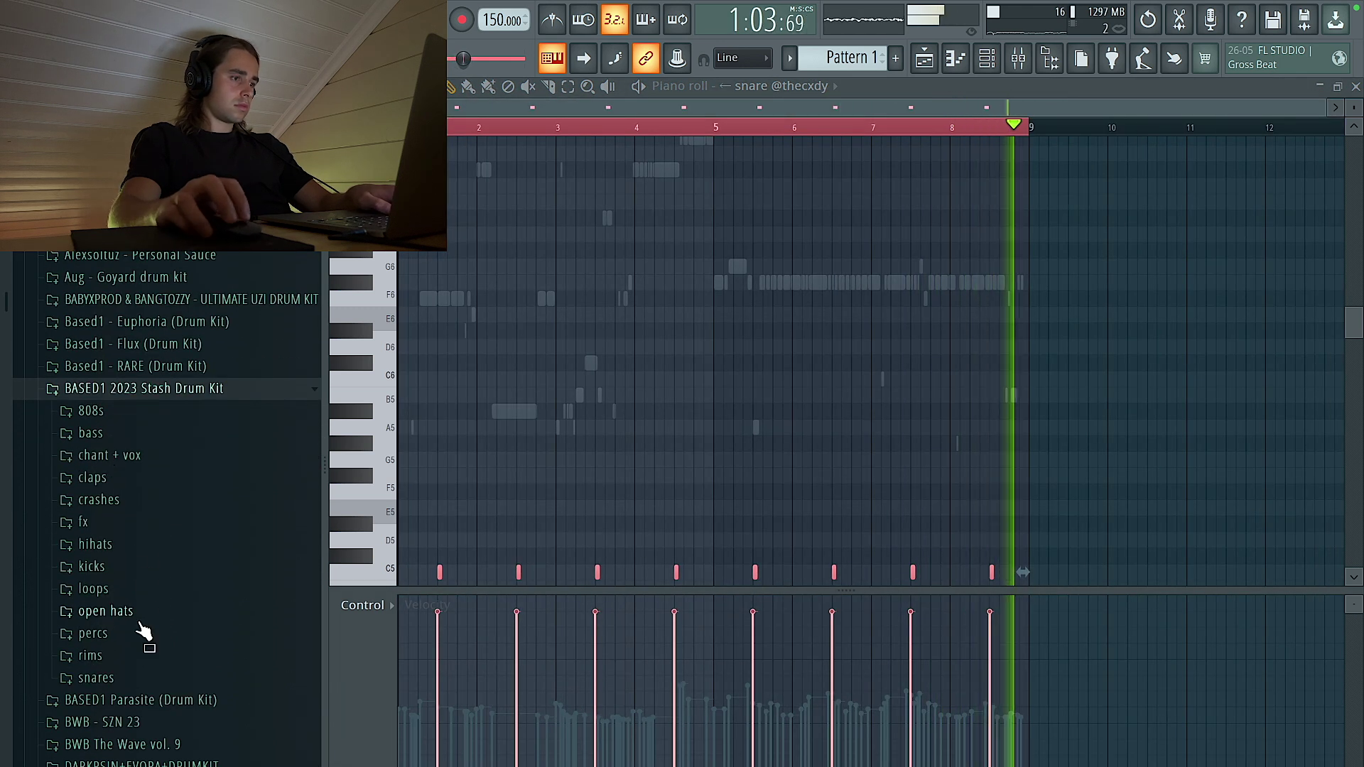
key("alt+Right")
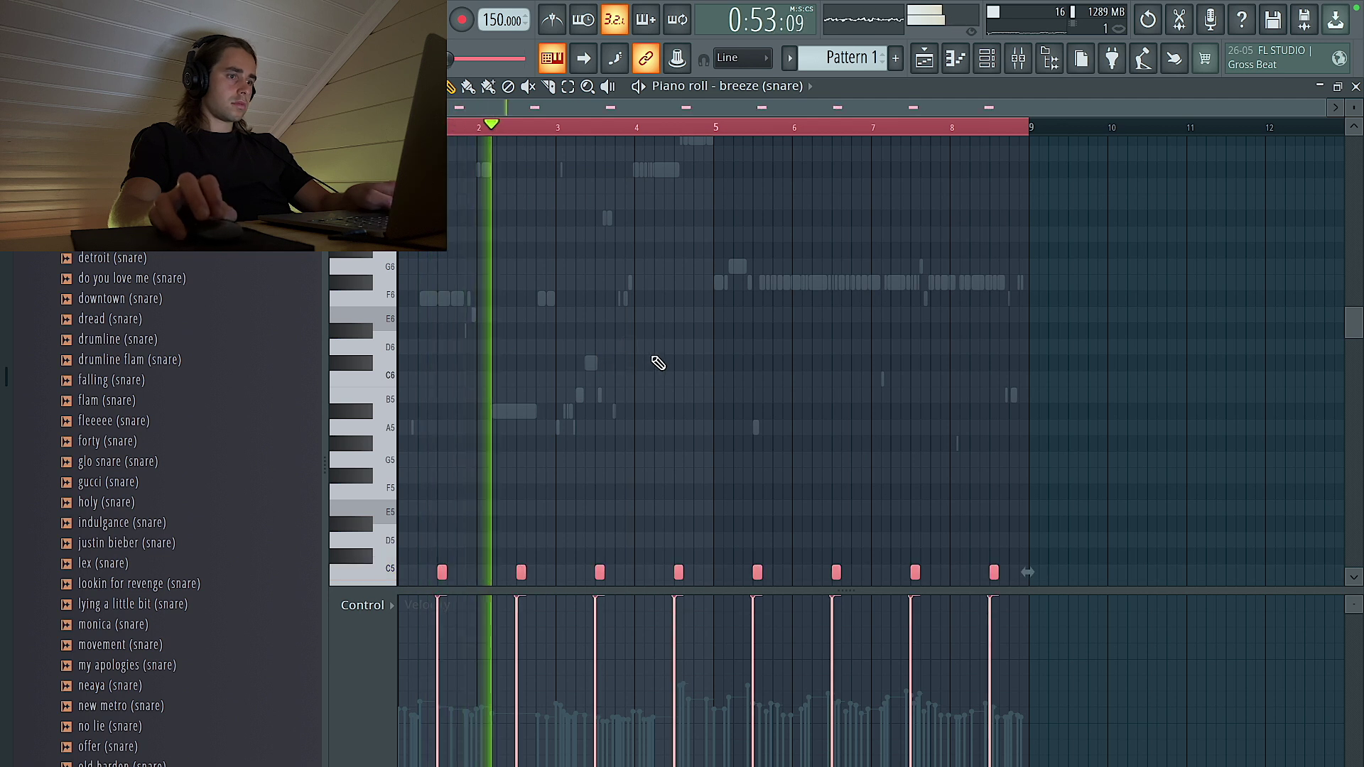
Step: Load a sample from the first drum kit's hi hat folder as a new channel and fill every second step
left_click(990, 71)
scroll(243, 355, "up", 5)
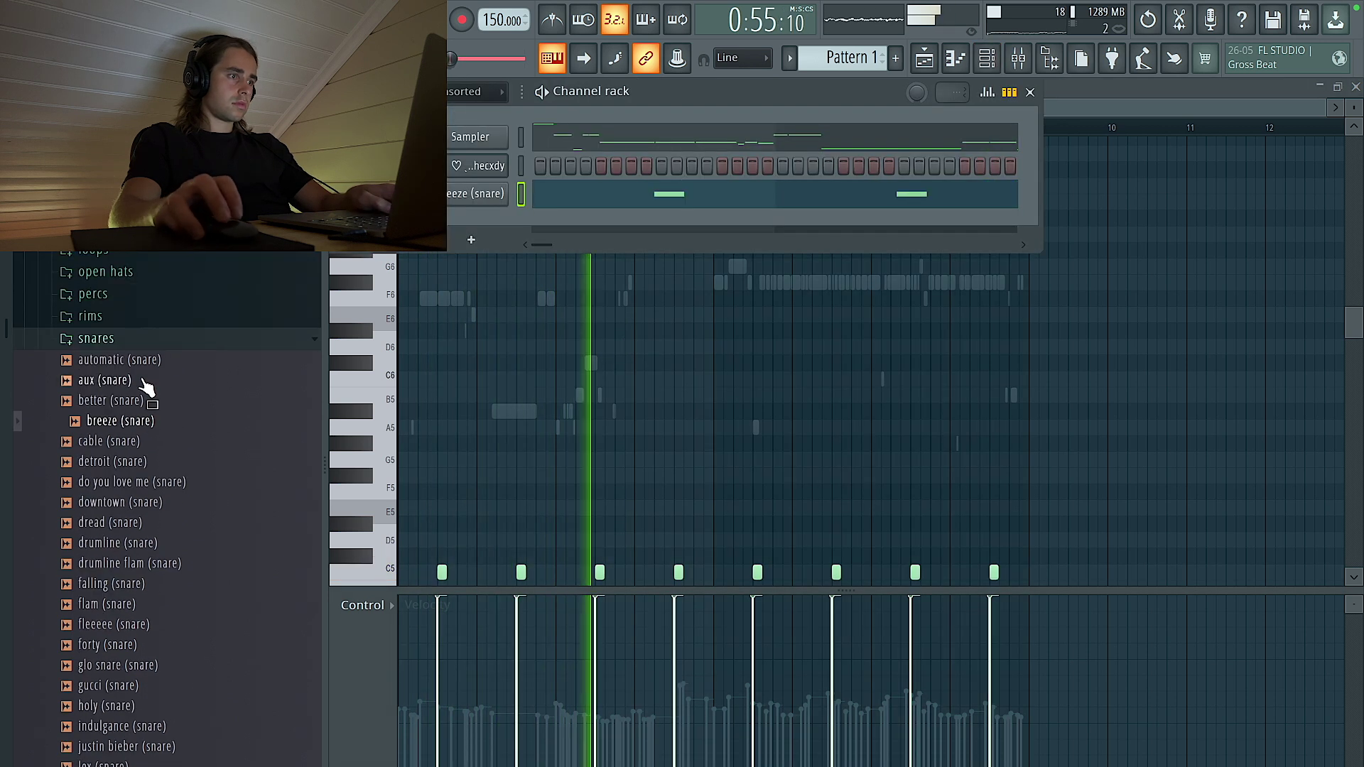
left_click(114, 341)
scroll(125, 359, "up", 2)
scroll(125, 359, "up", 3)
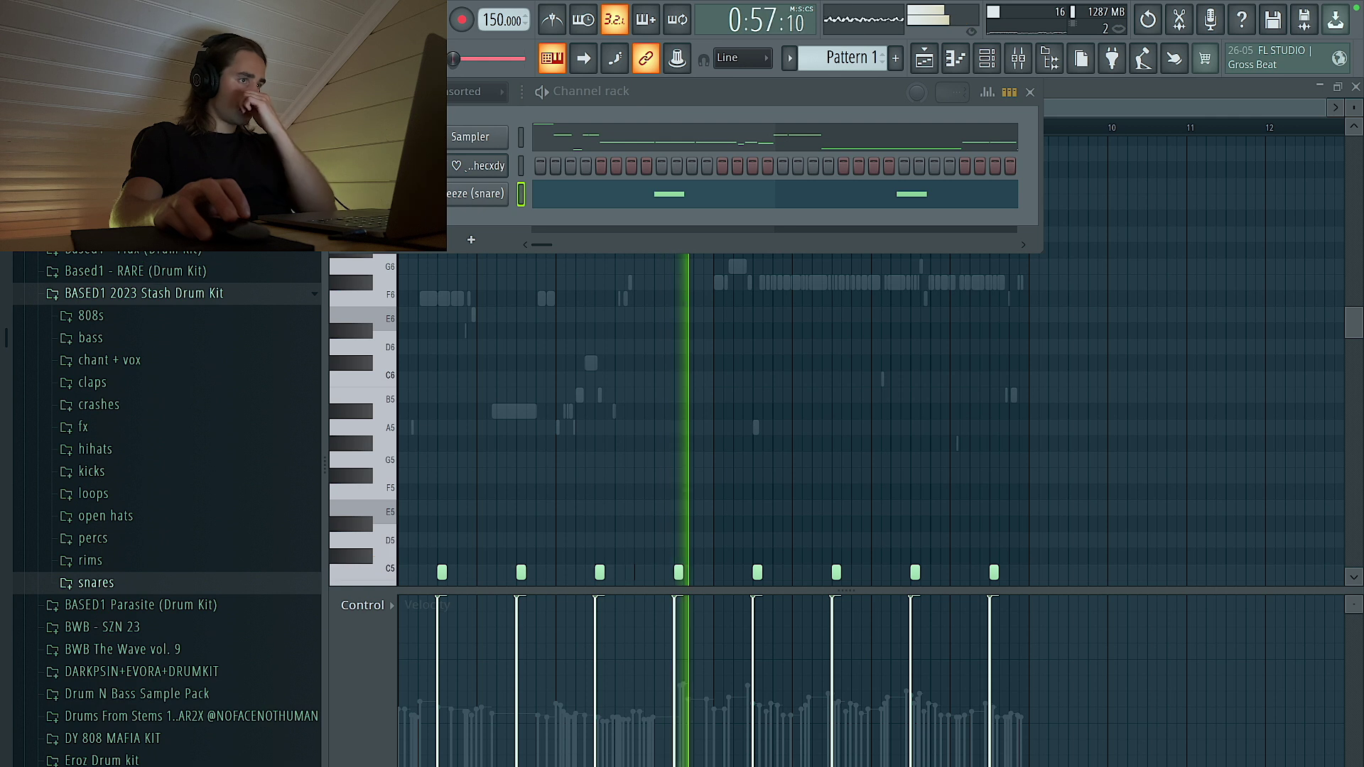
left_click(128, 304)
left_click(128, 305)
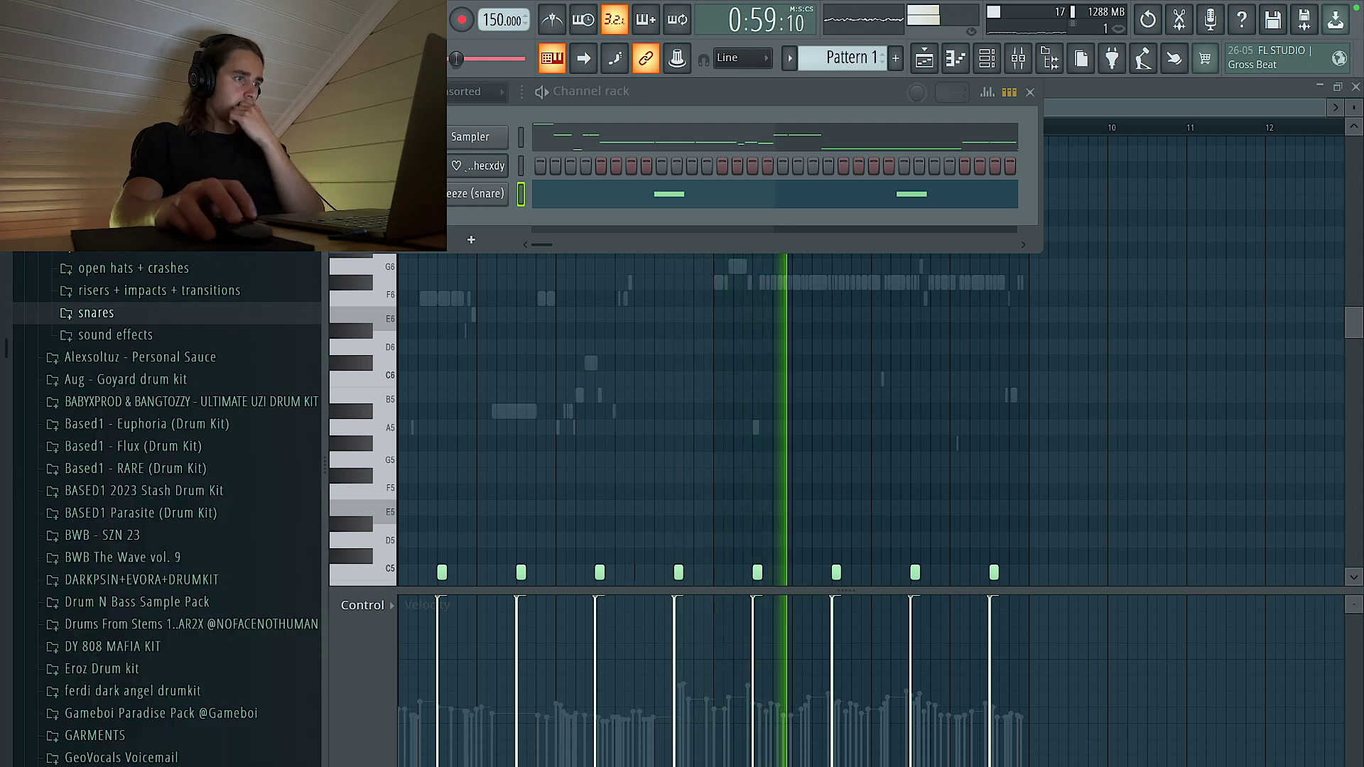
left_click(122, 257)
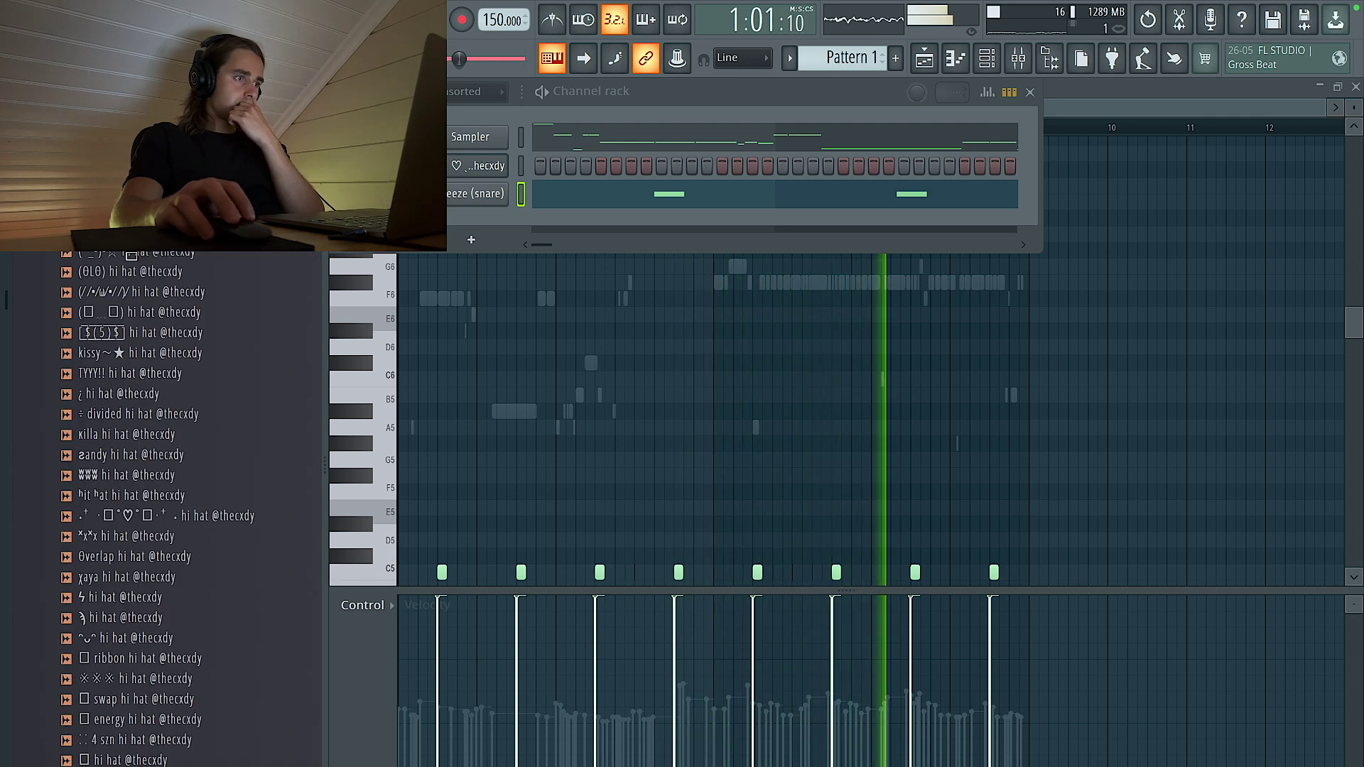
left_click_drag(128, 231, 458, 238)
left_click_drag(147, 299, 675, 240)
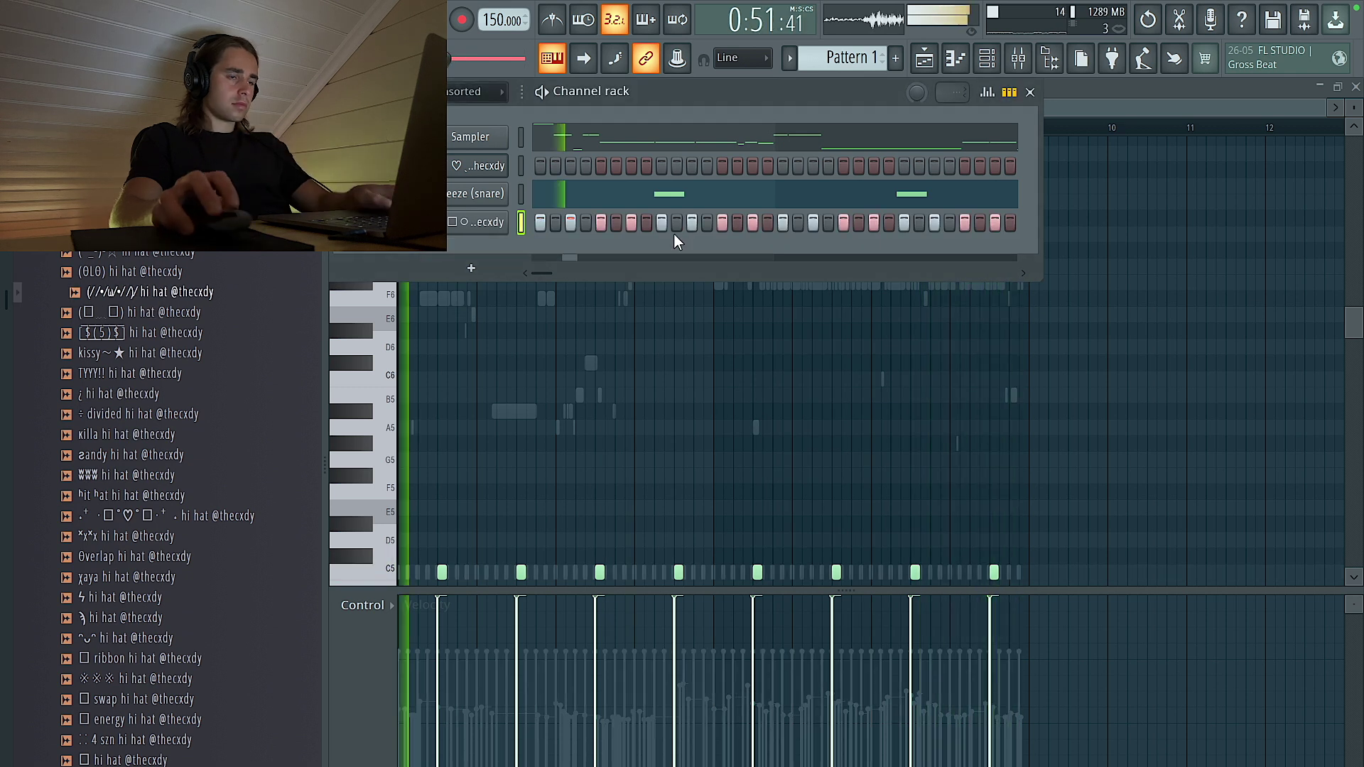
Step: Chop the hi-hat note on beat 3 of bar 1, keep three slices, and delete the note before beat 3 of bar 2
left_click(484, 224)
scroll(411, 497, "up", 5)
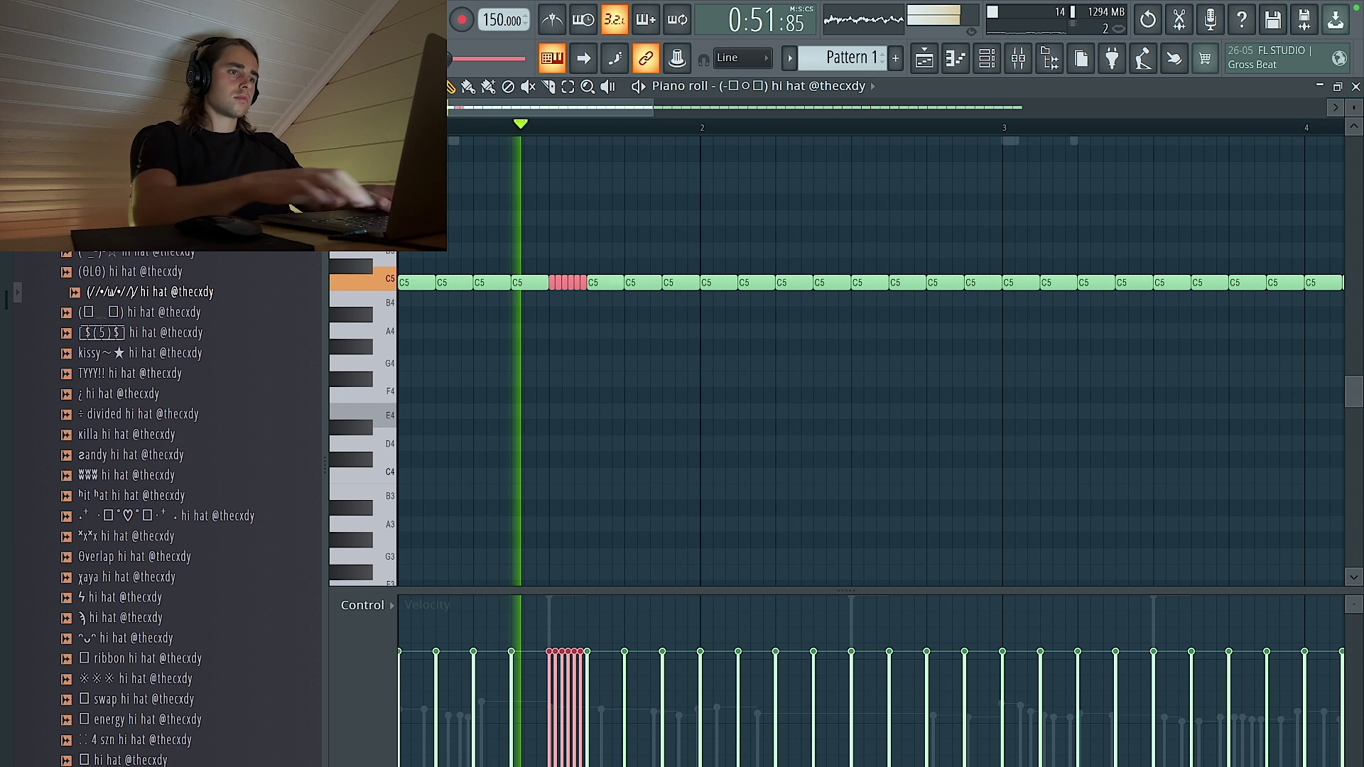
right_click(581, 287)
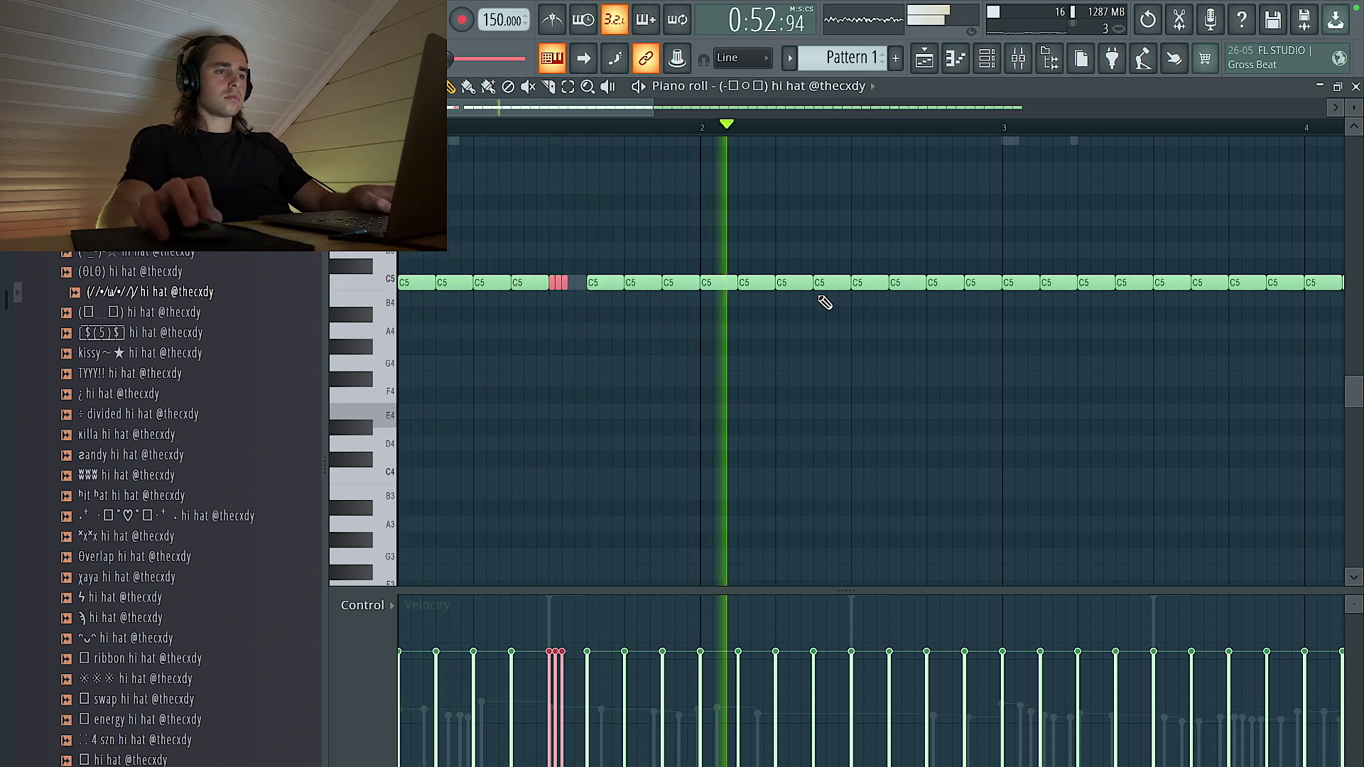
left_click(822, 289)
right_click(821, 288)
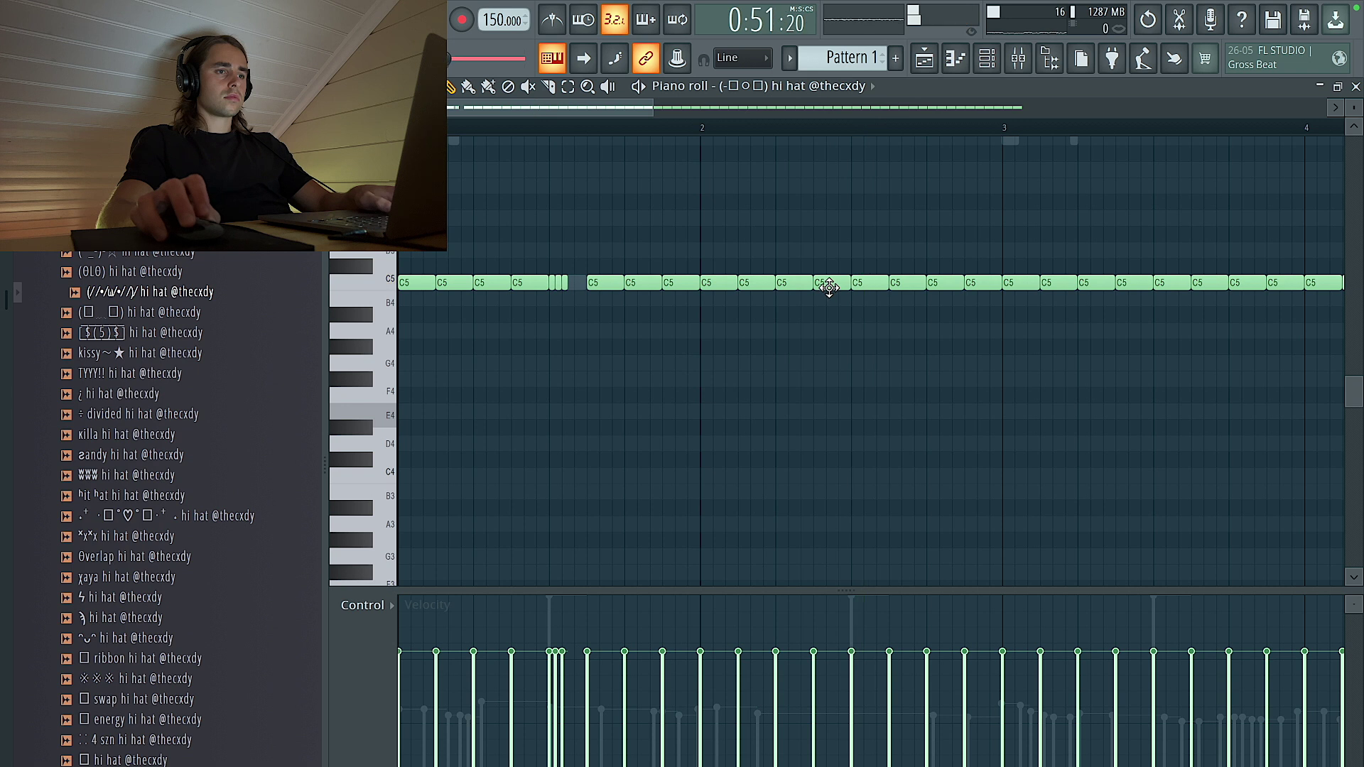
Step: Add low-pitched hi-hat notes: D4 at the end of bar 1, then A#3 and two G3 notes in bar 2
left_click(668, 429)
left_click_drag(669, 438, 664, 454)
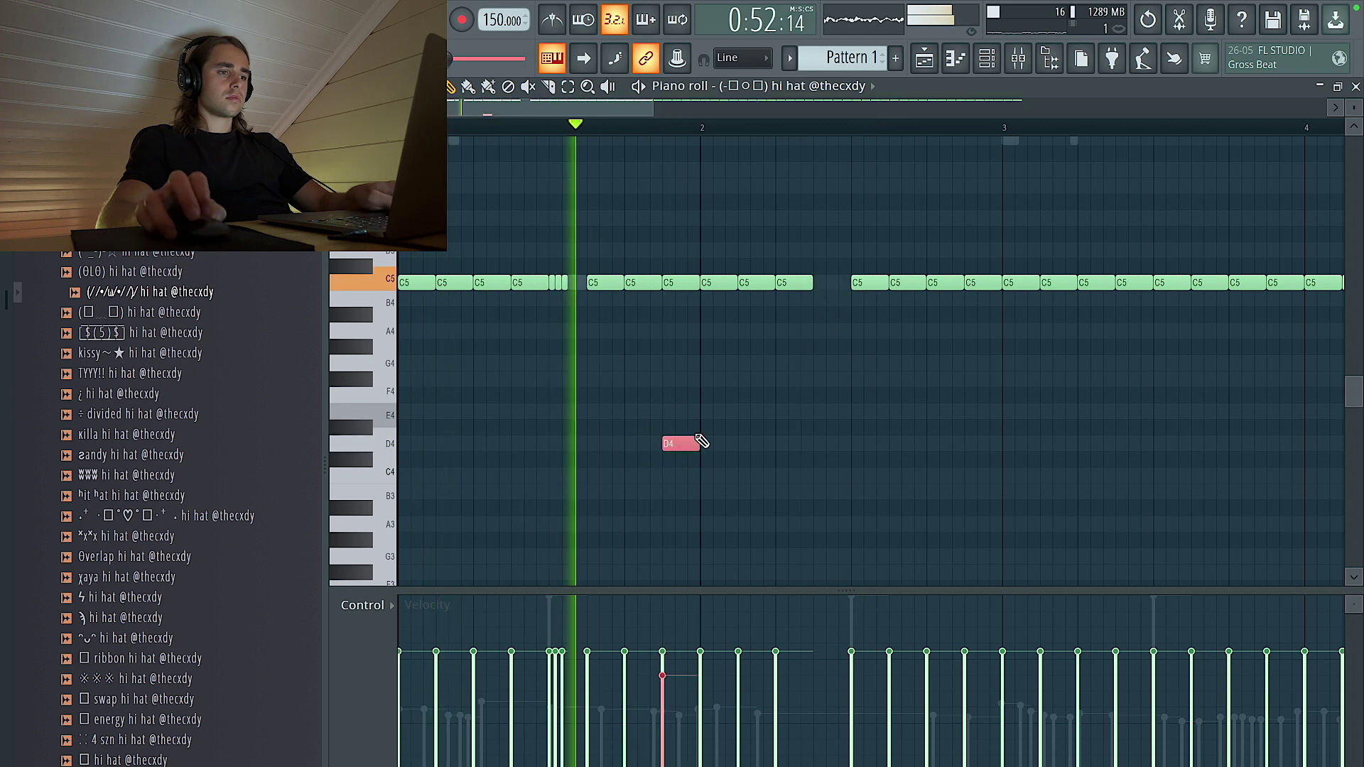
left_click(781, 506)
scroll(765, 529, "down", 2)
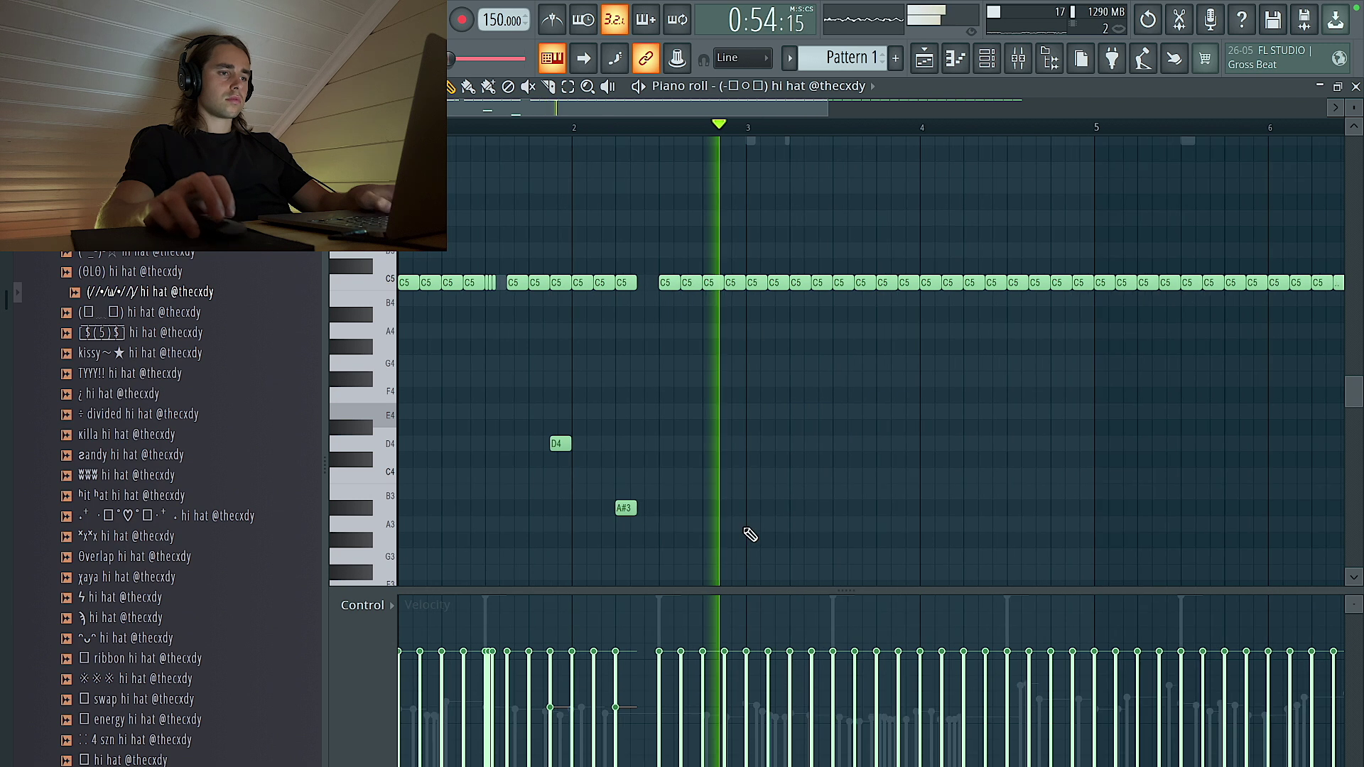
scroll(653, 349, "down", 3)
left_click(709, 363)
key("space")
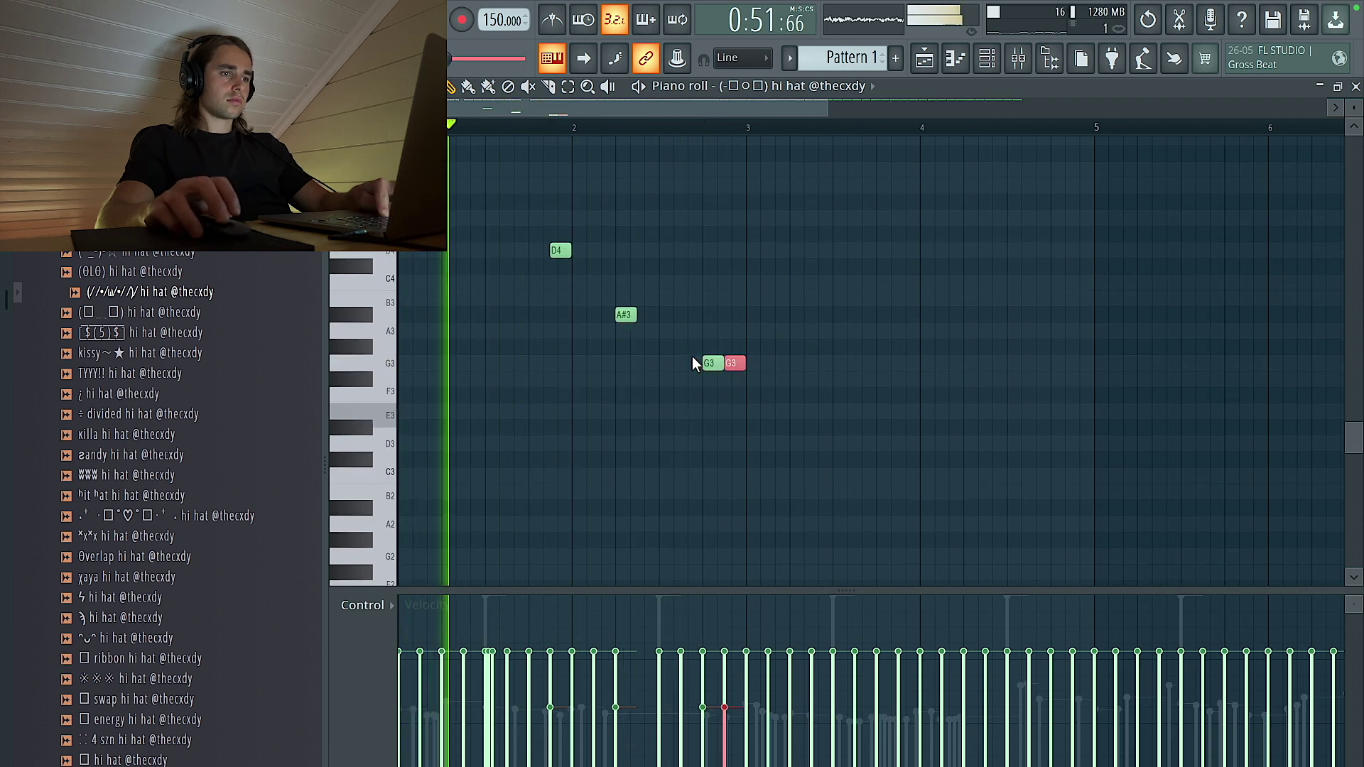
left_click_drag(858, 437, 613, 307)
scroll(838, 321, "up", 3)
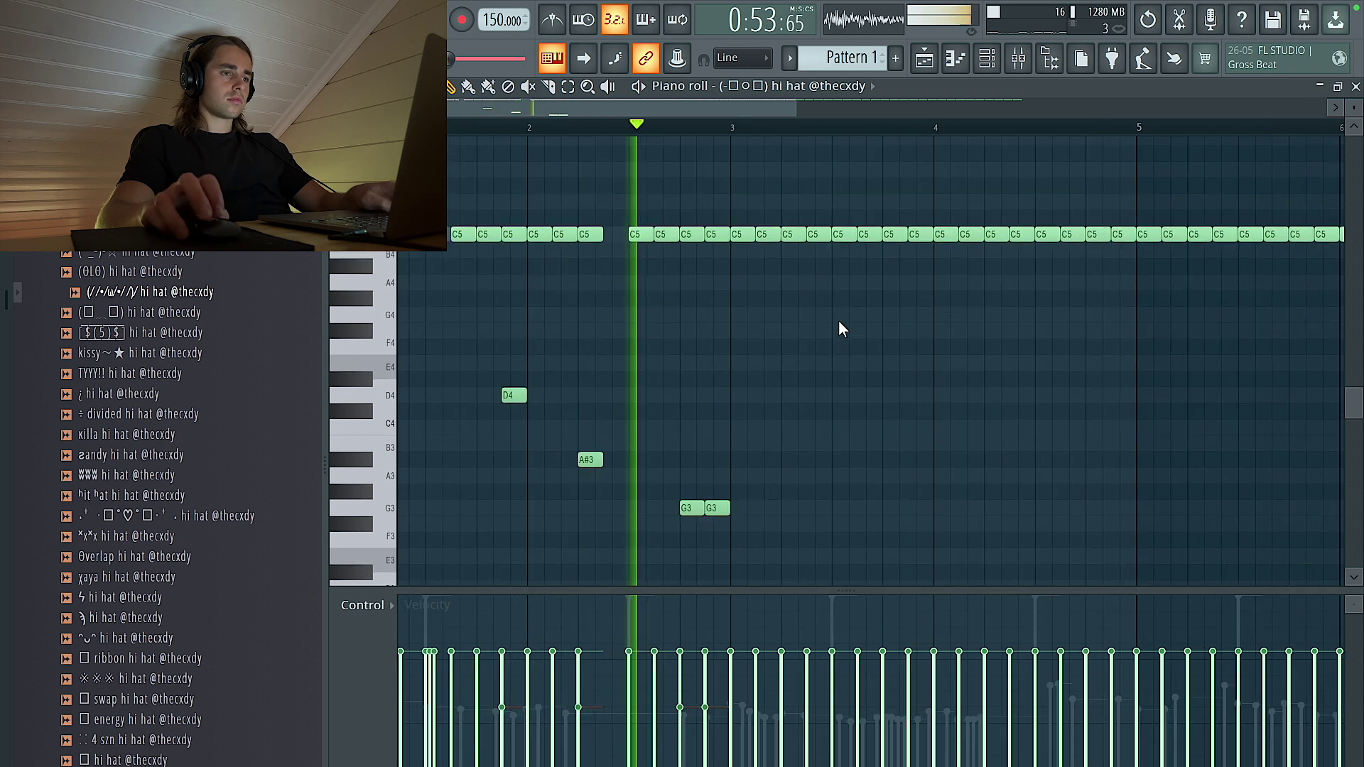
key("space")
right_click(774, 239)
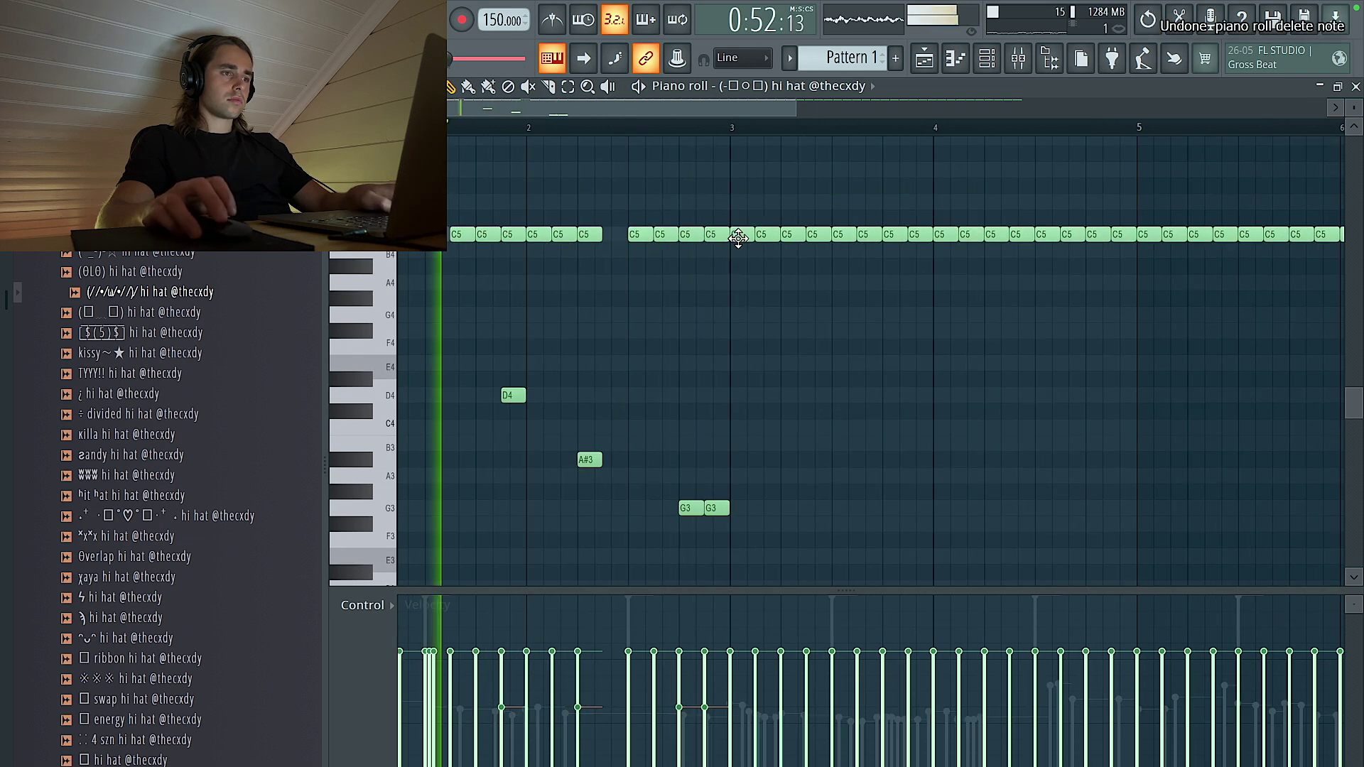
key("ctrl+a")
key("ctrl+d")
Step: Rework the roll on beat 3 of bar 1 into three evenly spaced hits and lower the velocity of some hi-hat notes
scroll(398, 268, "up", 2)
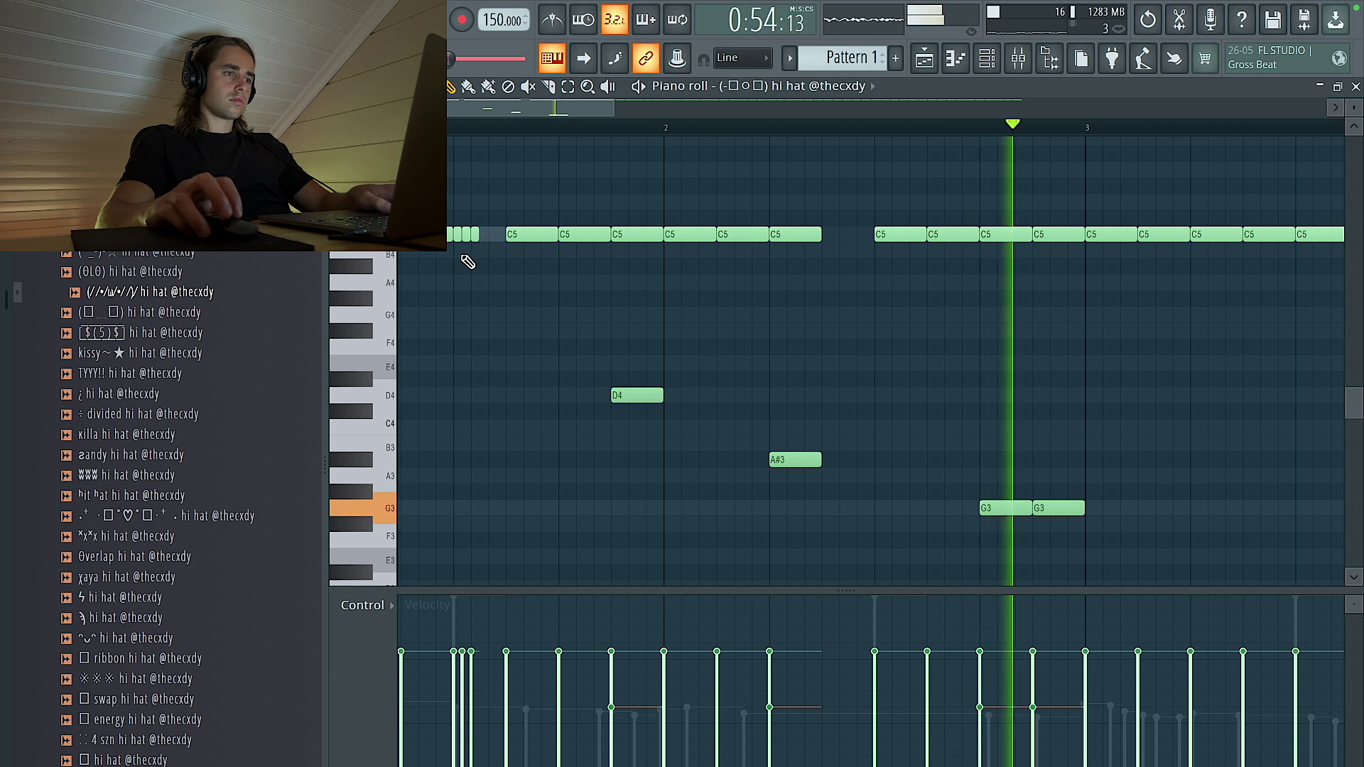
key("space")
scroll(498, 305, "up", 2)
scroll(535, 326, "down", 2)
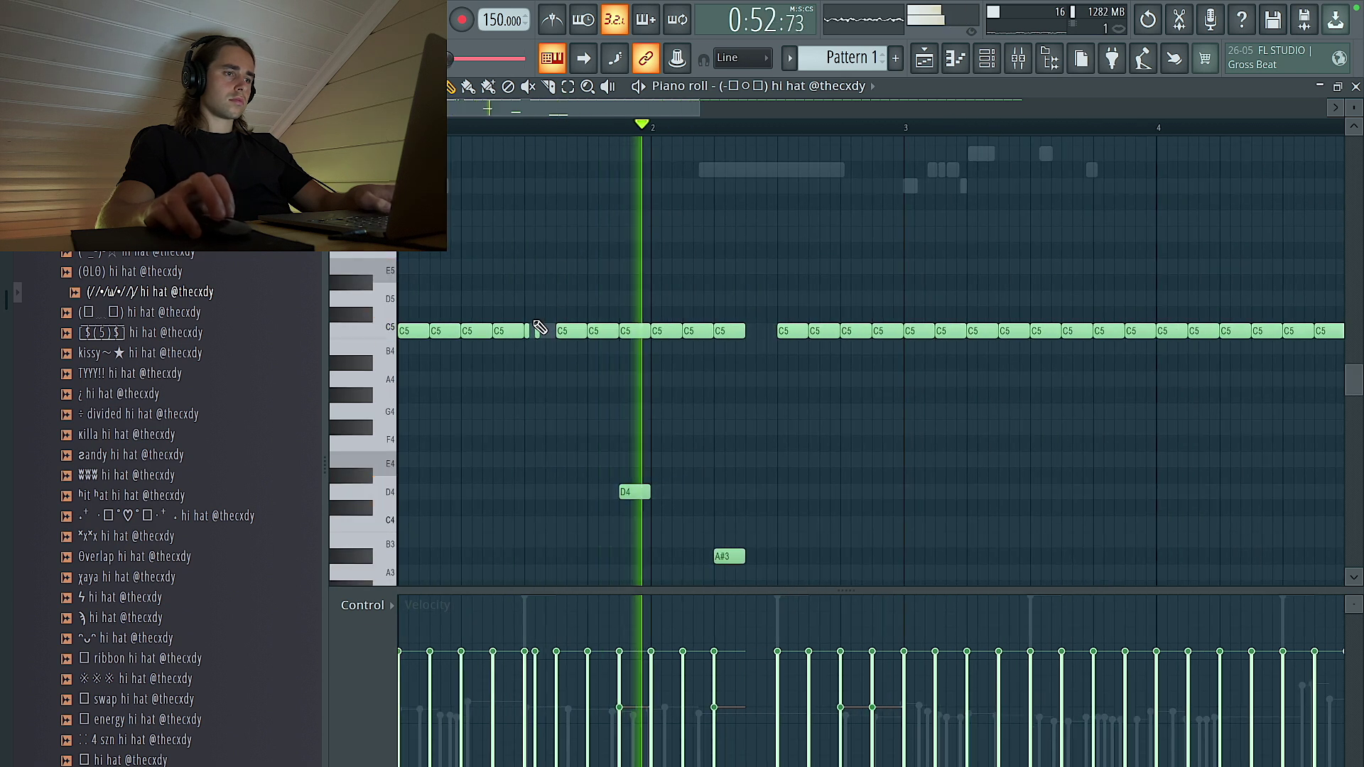
scroll(560, 338, "up", 3)
key("space")
key("space")
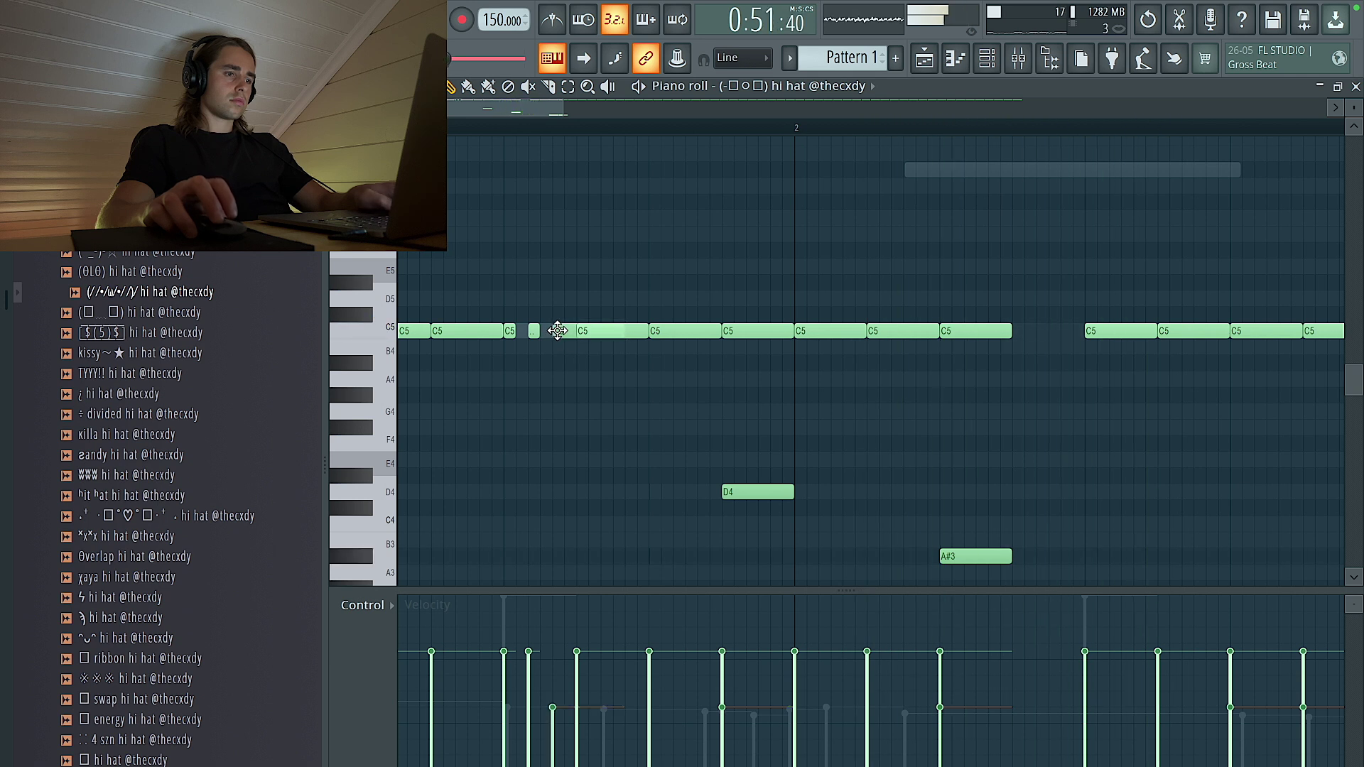
scroll(558, 330, "down", 3)
key("space")
Step: Chop the last two C5 hi-hat notes of bar 2 into 1/6 beat slices
left_click(429, 86)
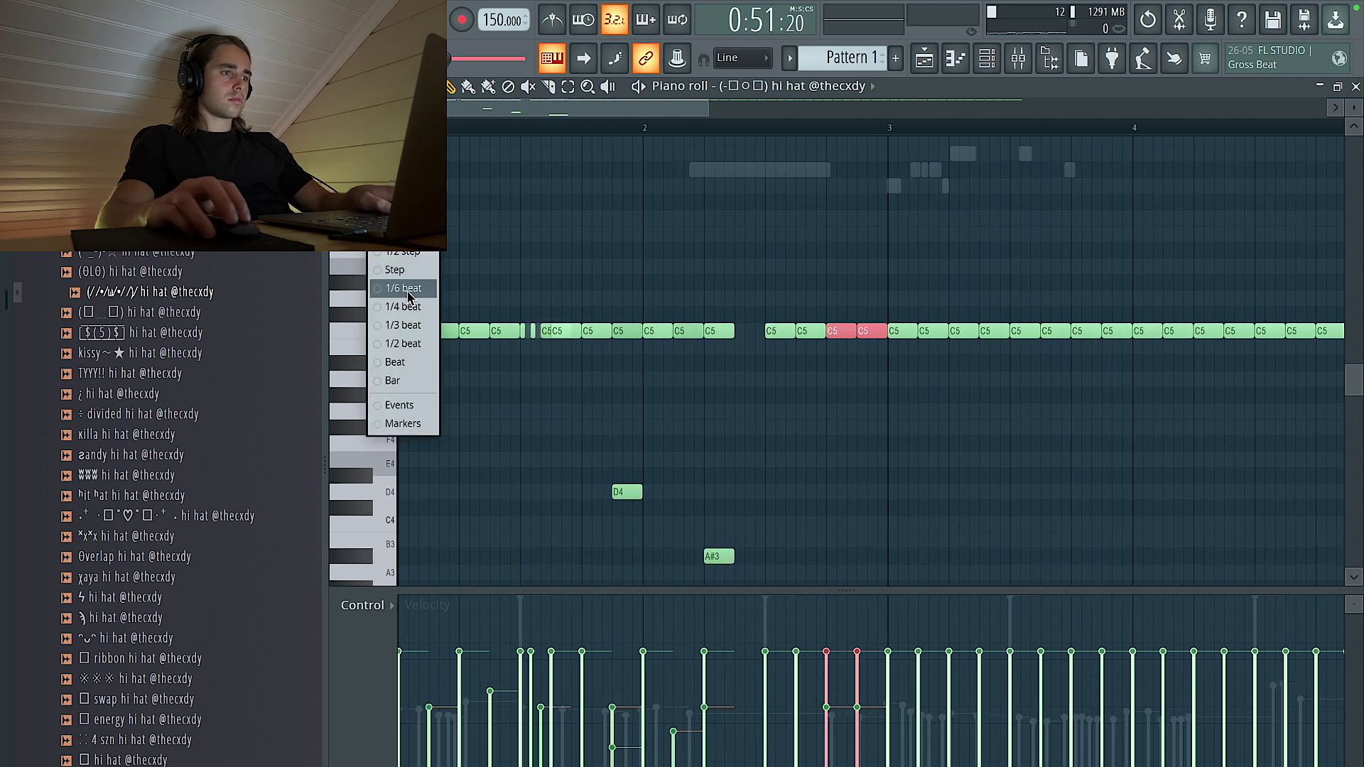
left_click(403, 288)
key("ctrl+u")
key("space")
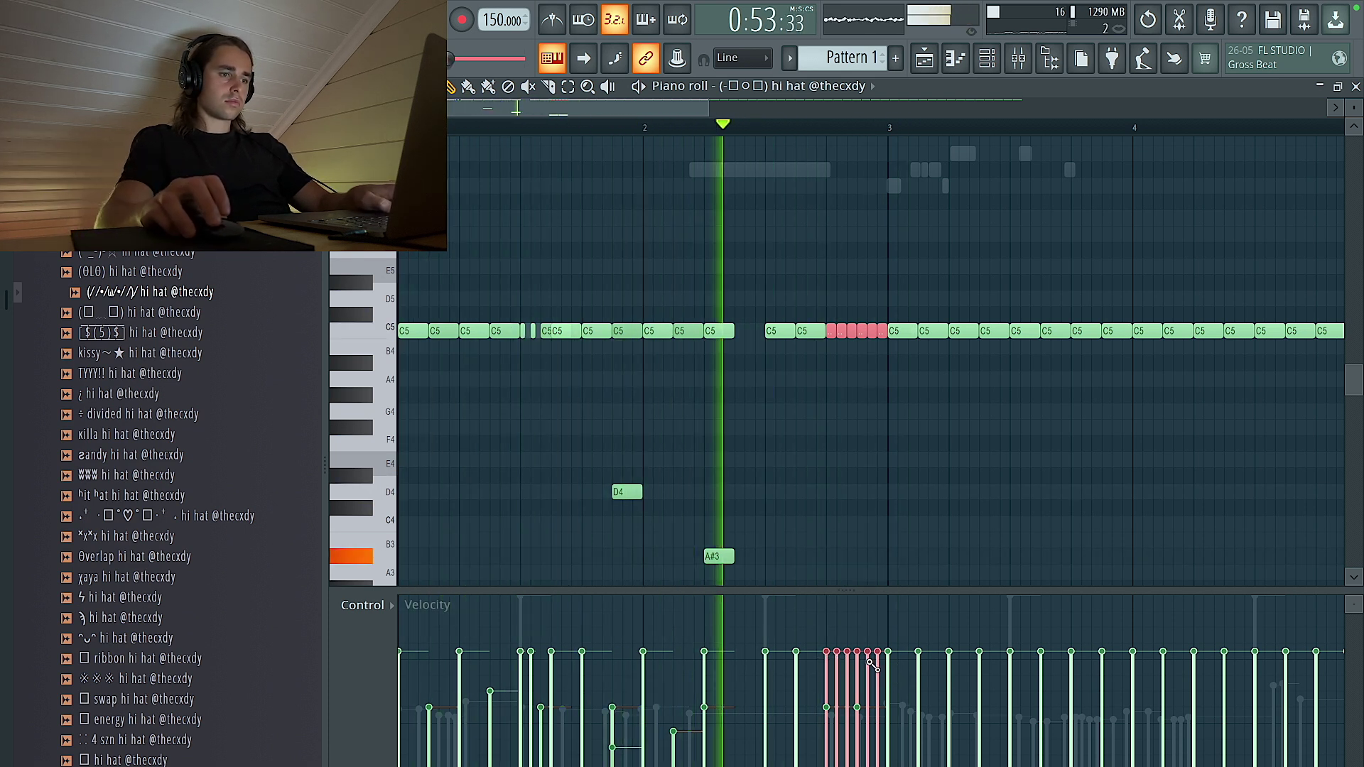
Step: Extend the hi-hat pattern through bar 8 with A#3 notes and C4 rolls, pan two bar 8 notes, and show note velocities again
scroll(856, 387, "down", 3)
scroll(707, 318, "down", 5)
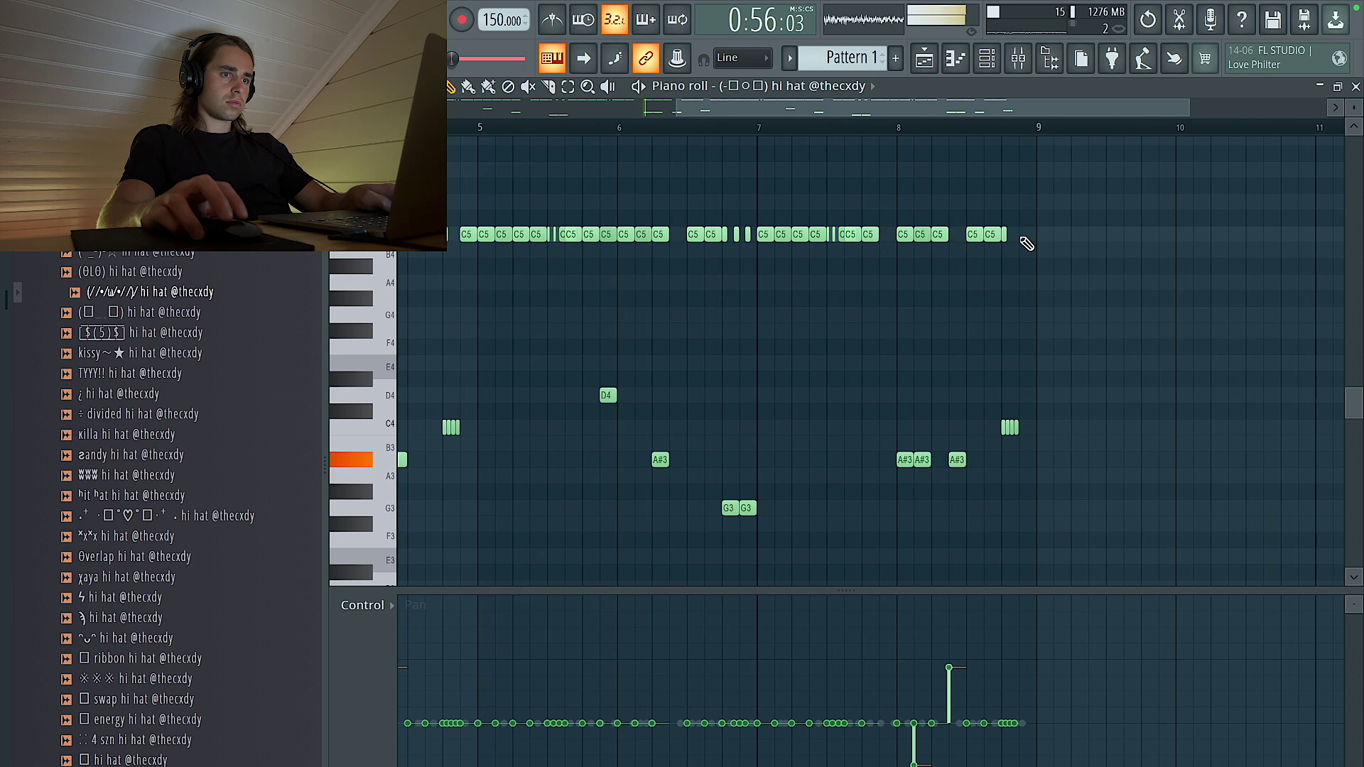
left_click(362, 606)
left_click(384, 657)
scroll(797, 404, "down", 2)
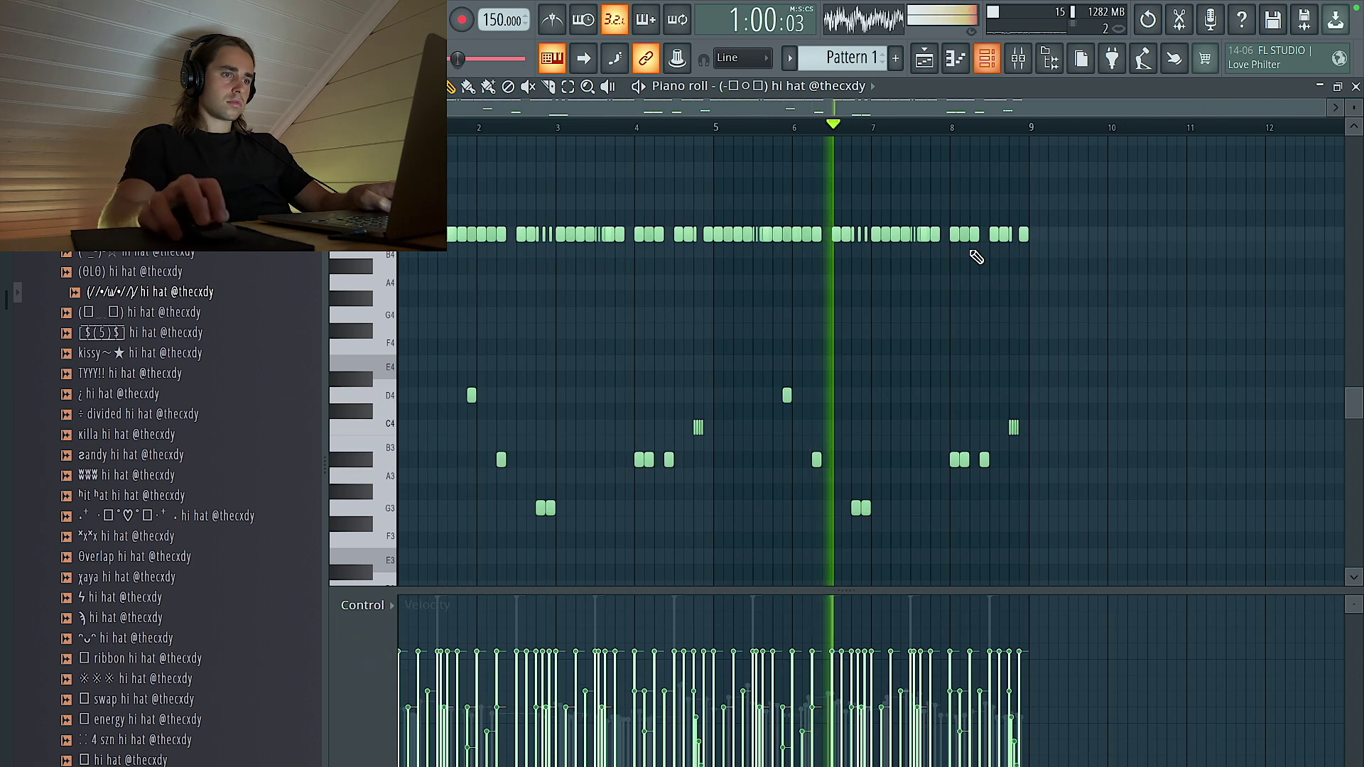
Step: Add quieter extra hits to the breeze snare in the piano roll, including a C#5 note near the end of bar 8
key("F6")
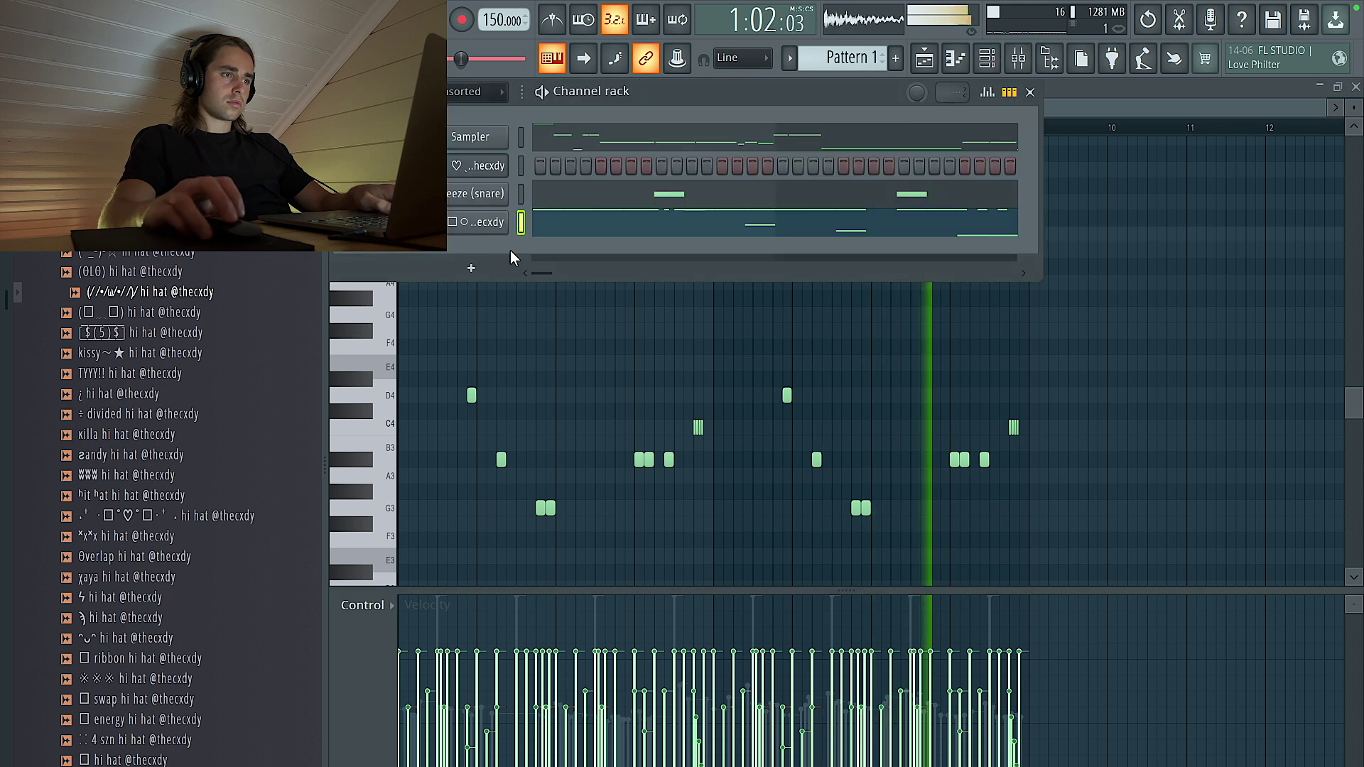
right_click(506, 186)
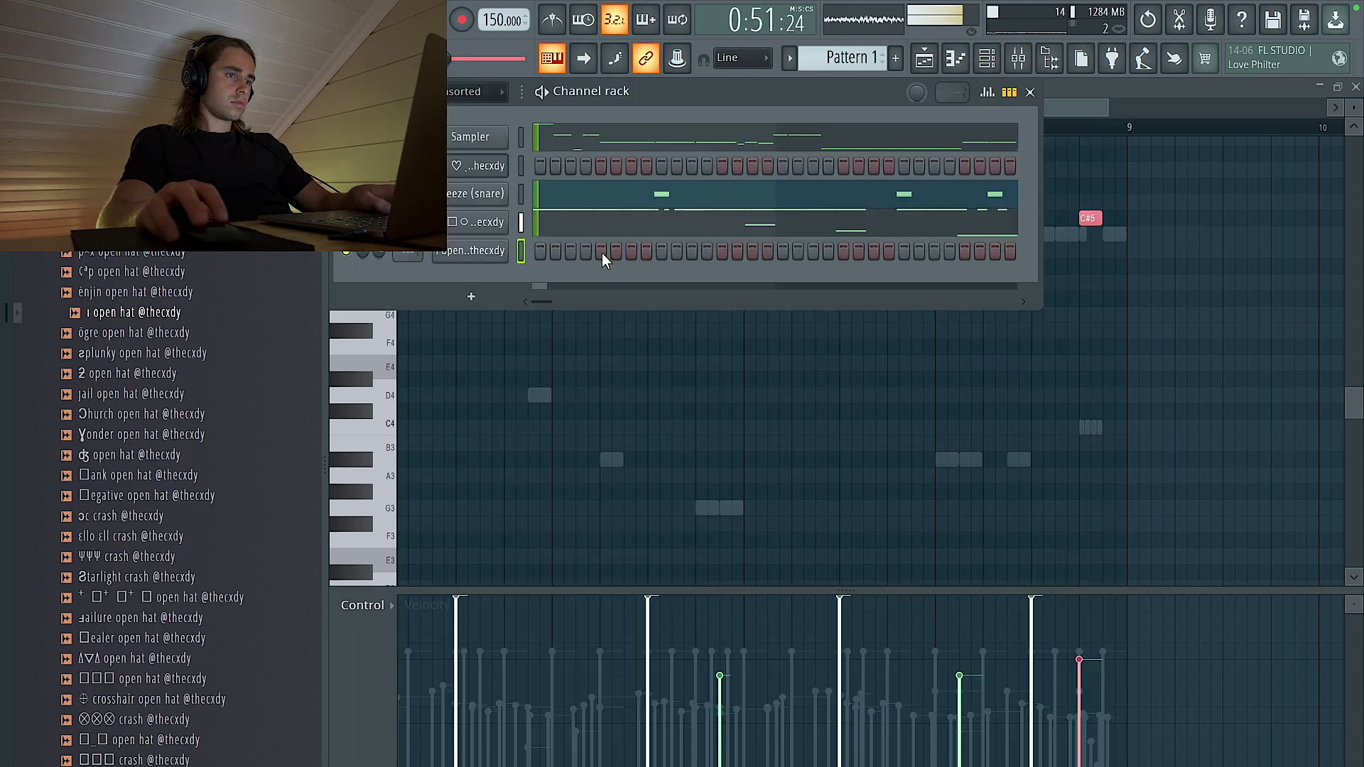
Step: Open the new open hat channel in the piano roll and repeat its C5 hits every two bars through bar 8
right_click(504, 250)
left_click(515, 252)
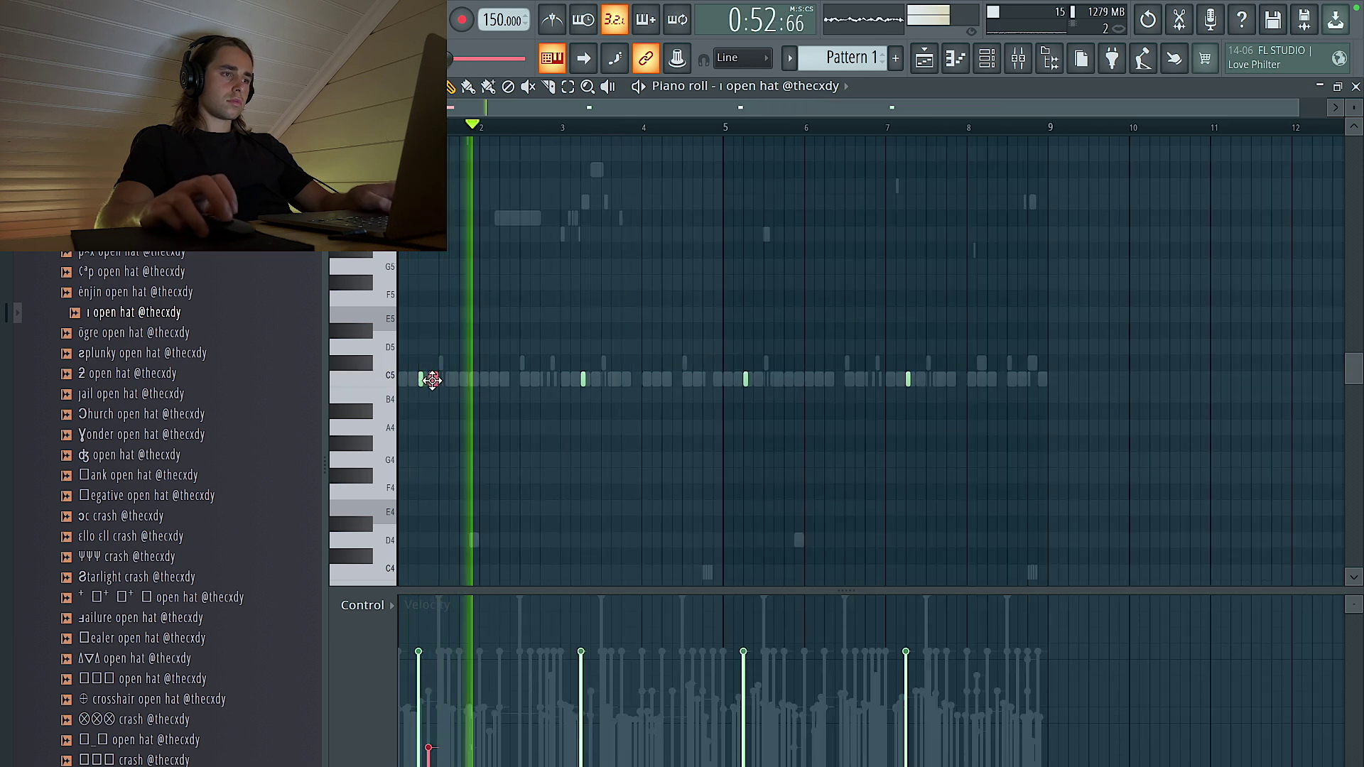
left_click(595, 379)
left_click_drag(1056, 433, 764, 339)
left_click_drag(722, 129, 449, 129)
key("ctrl+b")
key("ctrl+d")
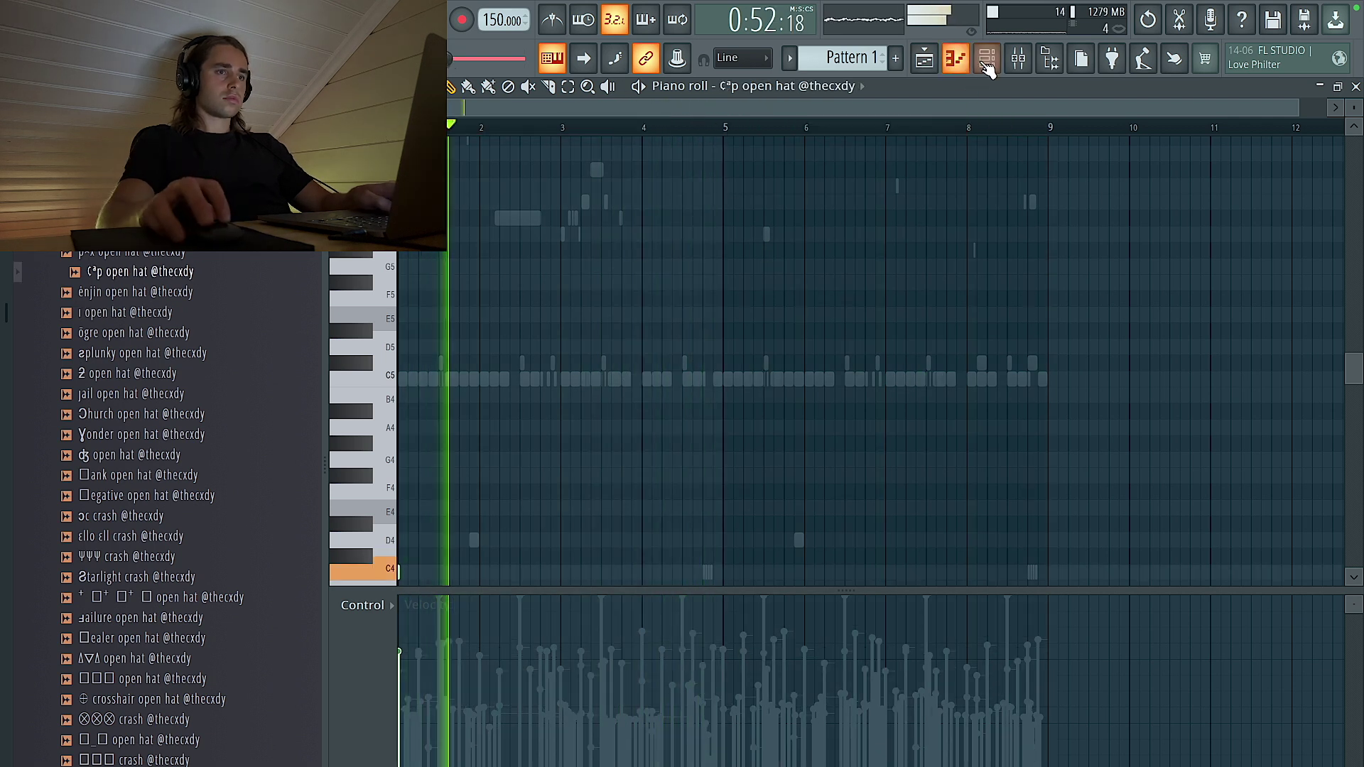
Step: Set the time-stretching mode of the second open hat channel to Stretch
left_click(987, 61)
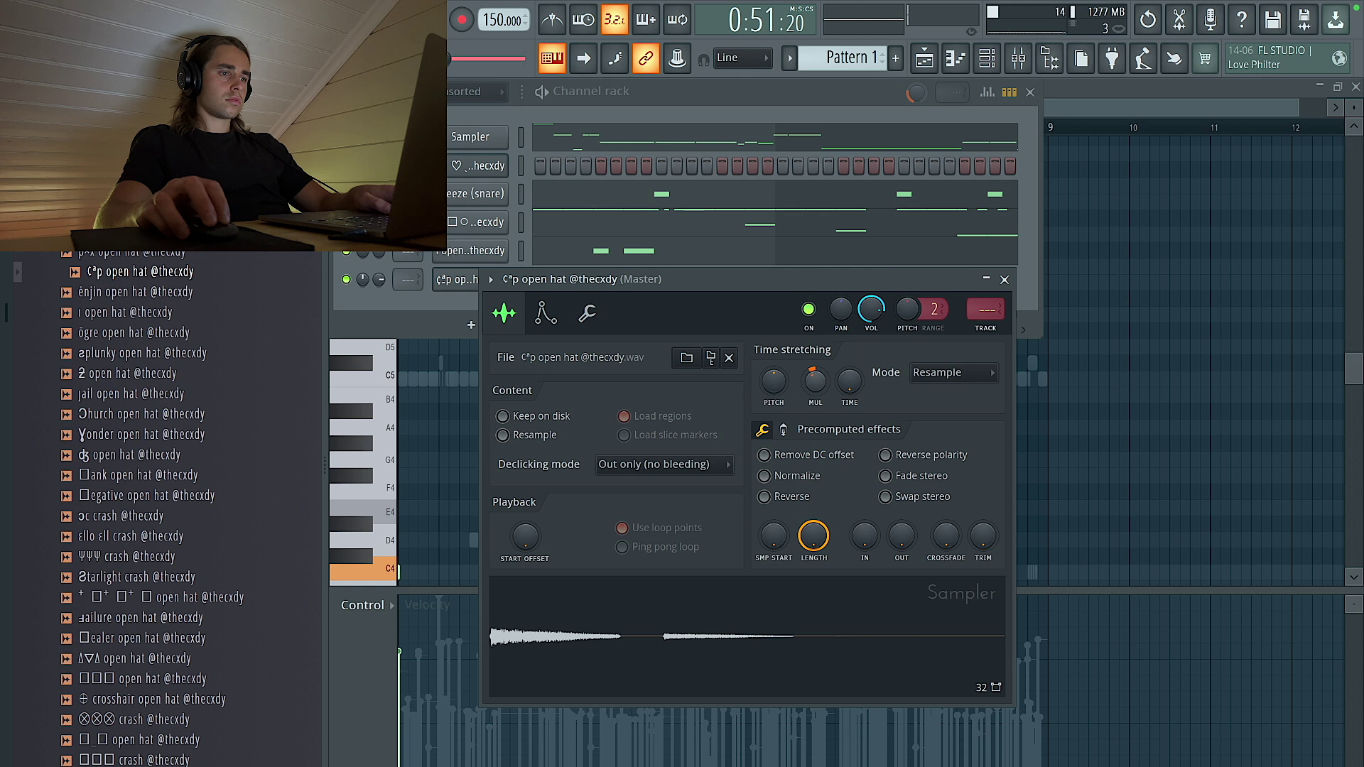
left_click(934, 373)
left_click(932, 425)
left_click(737, 100)
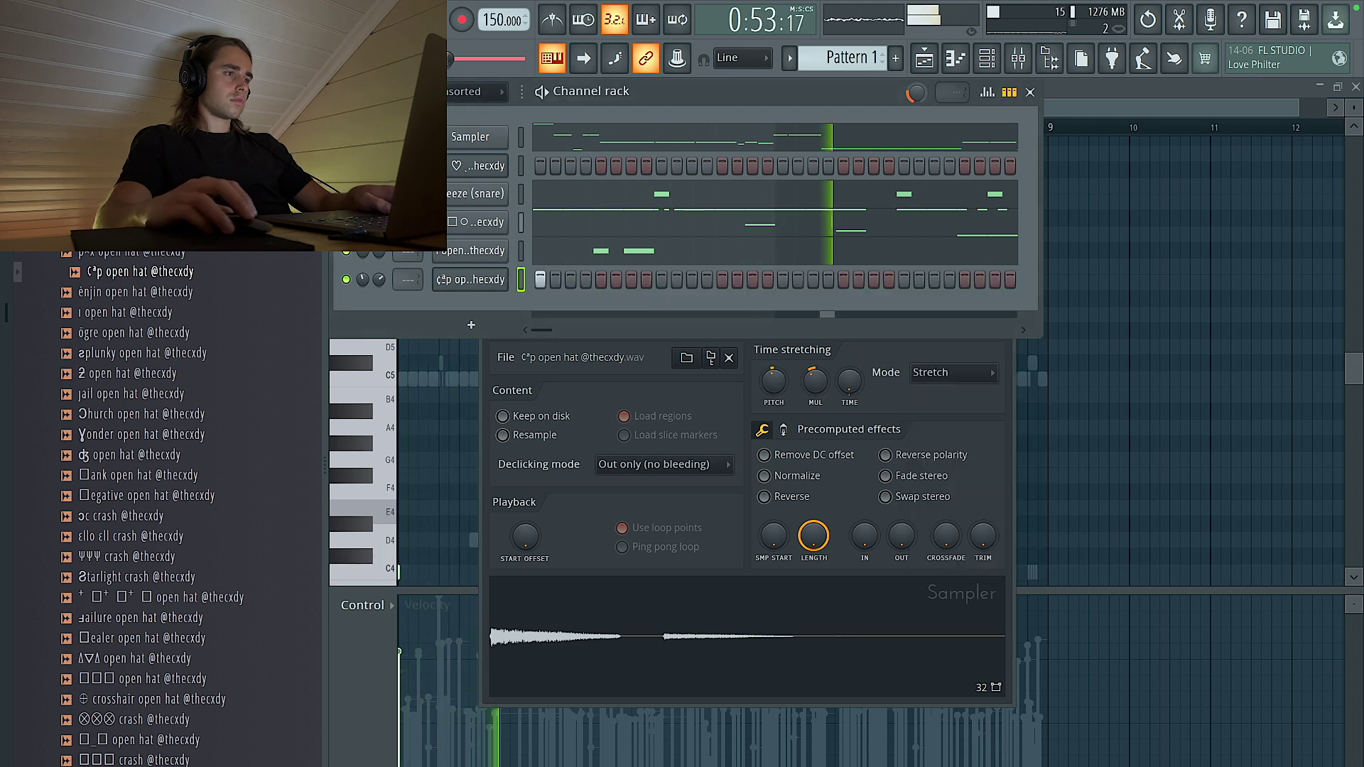
Step: Find the Go sfx sample in the drum kit's sound effects folder and place it on Track 5 of the playlist
scroll(162, 298, "up", 5)
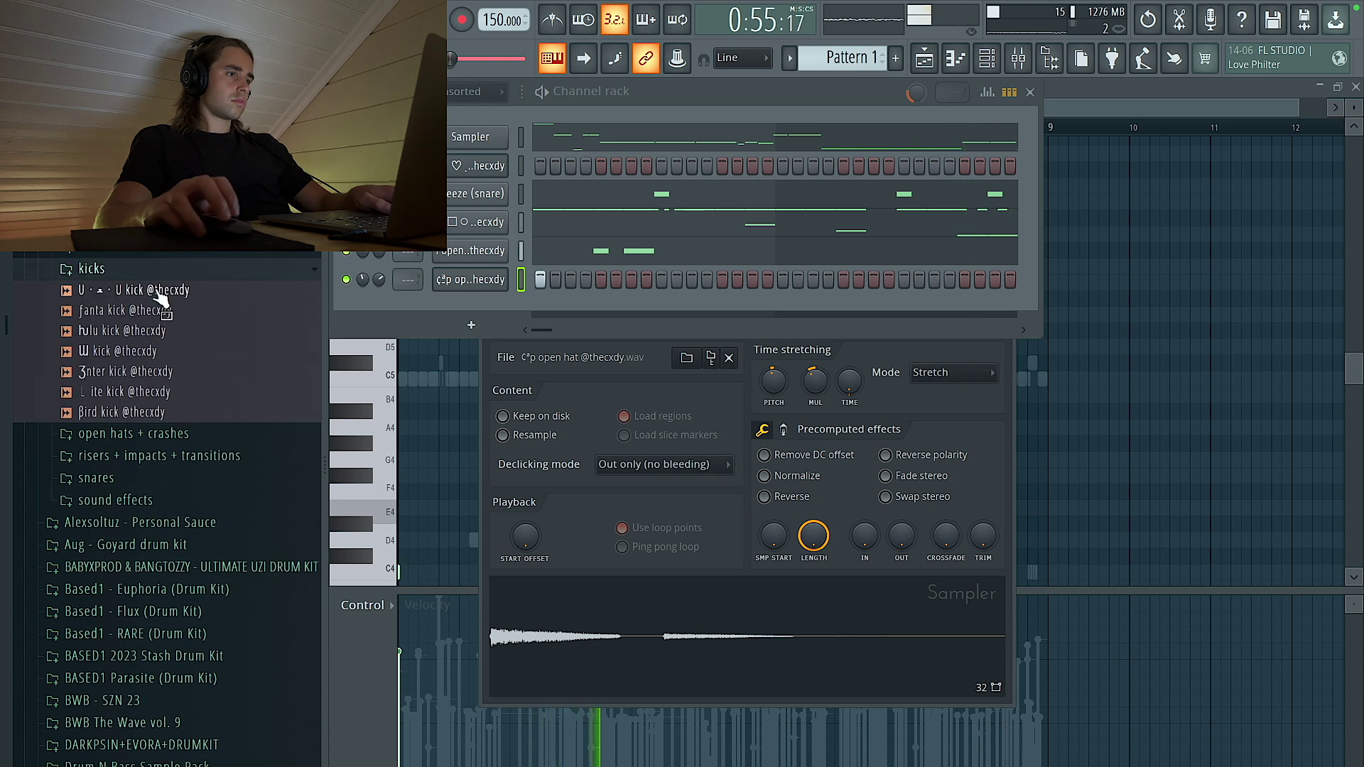
left_click(153, 292)
left_click(151, 355)
scroll(142, 298, "down", 2)
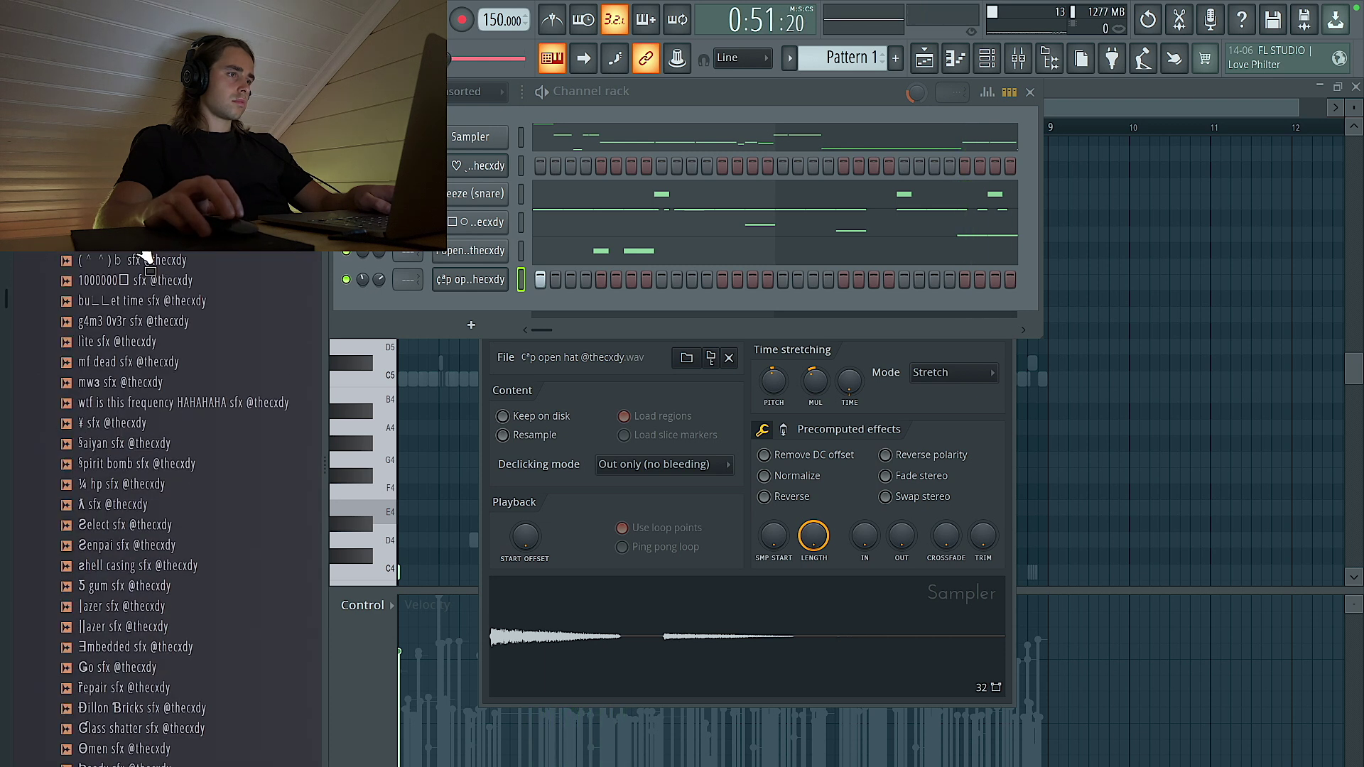
scroll(170, 433, "down", 5)
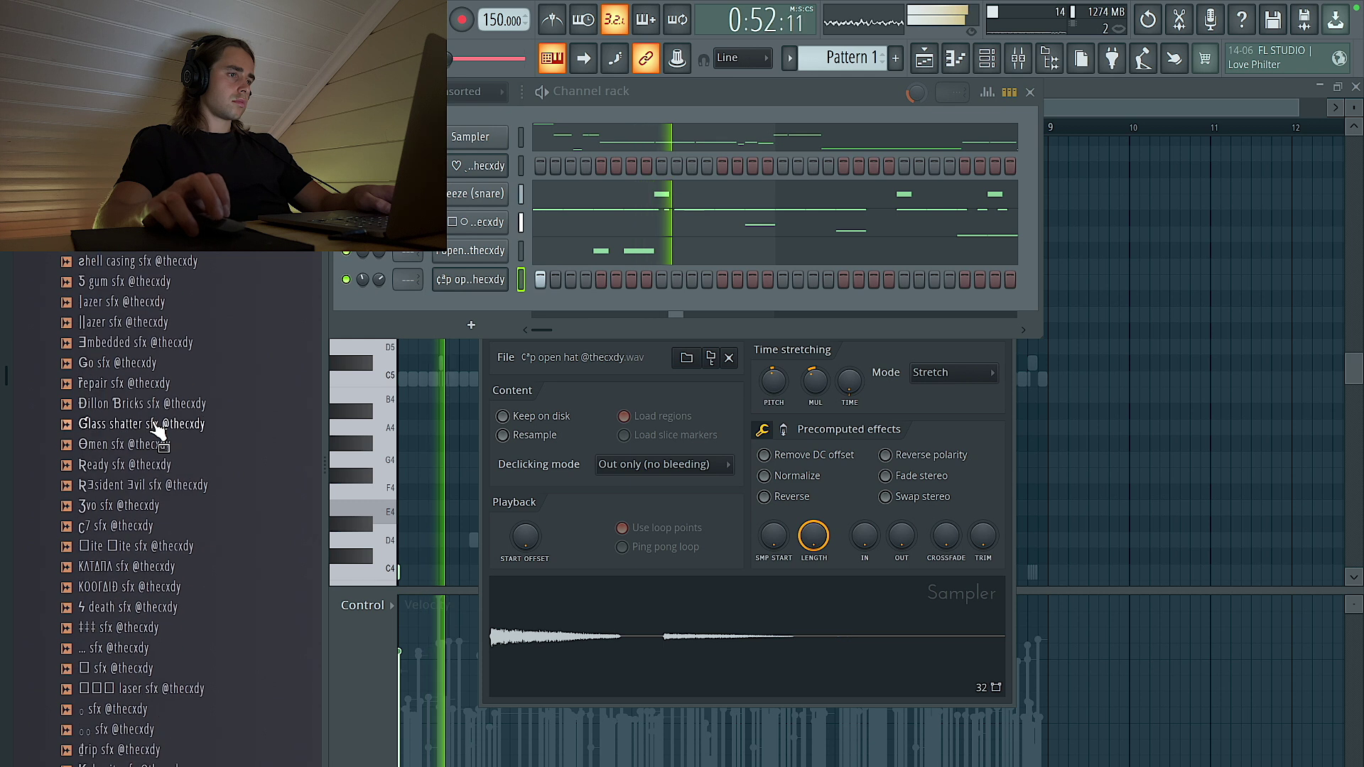
left_click(930, 60)
scroll(213, 320, "up", 1)
left_click_drag(128, 398, 806, 462)
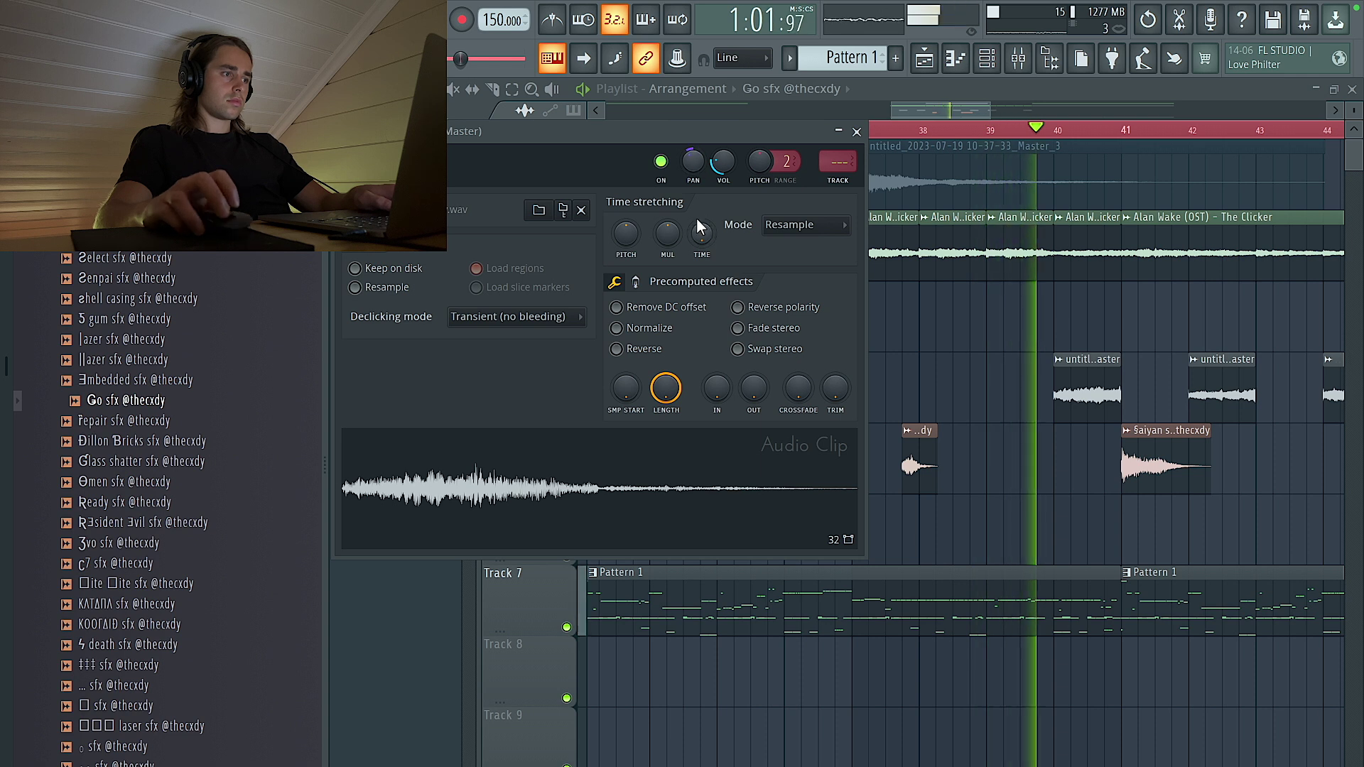
Step: Route the Go sfx clip to mixer track 7 and open the settings of the §aiyan sfx clip
left_click(845, 186)
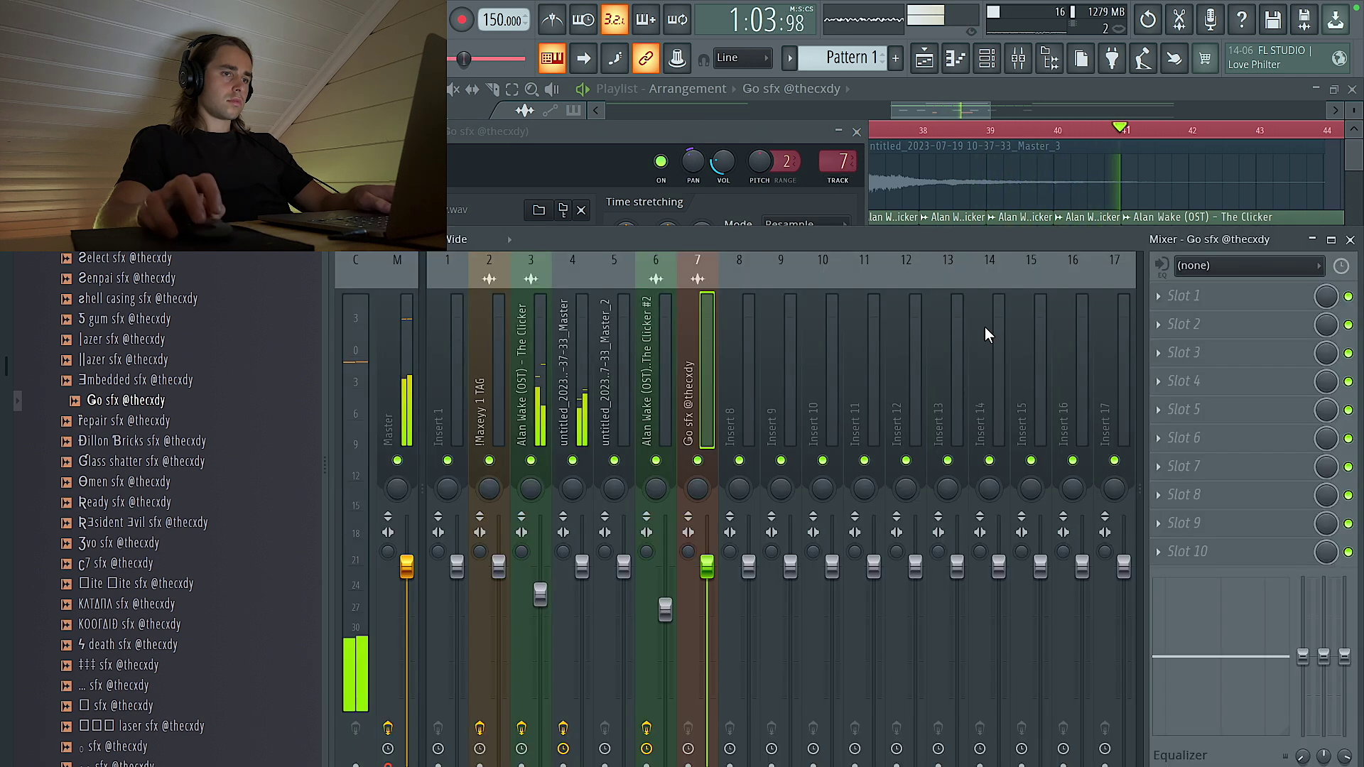
left_click(1029, 174)
scroll(937, 312, "down", 2)
left_click(1044, 433)
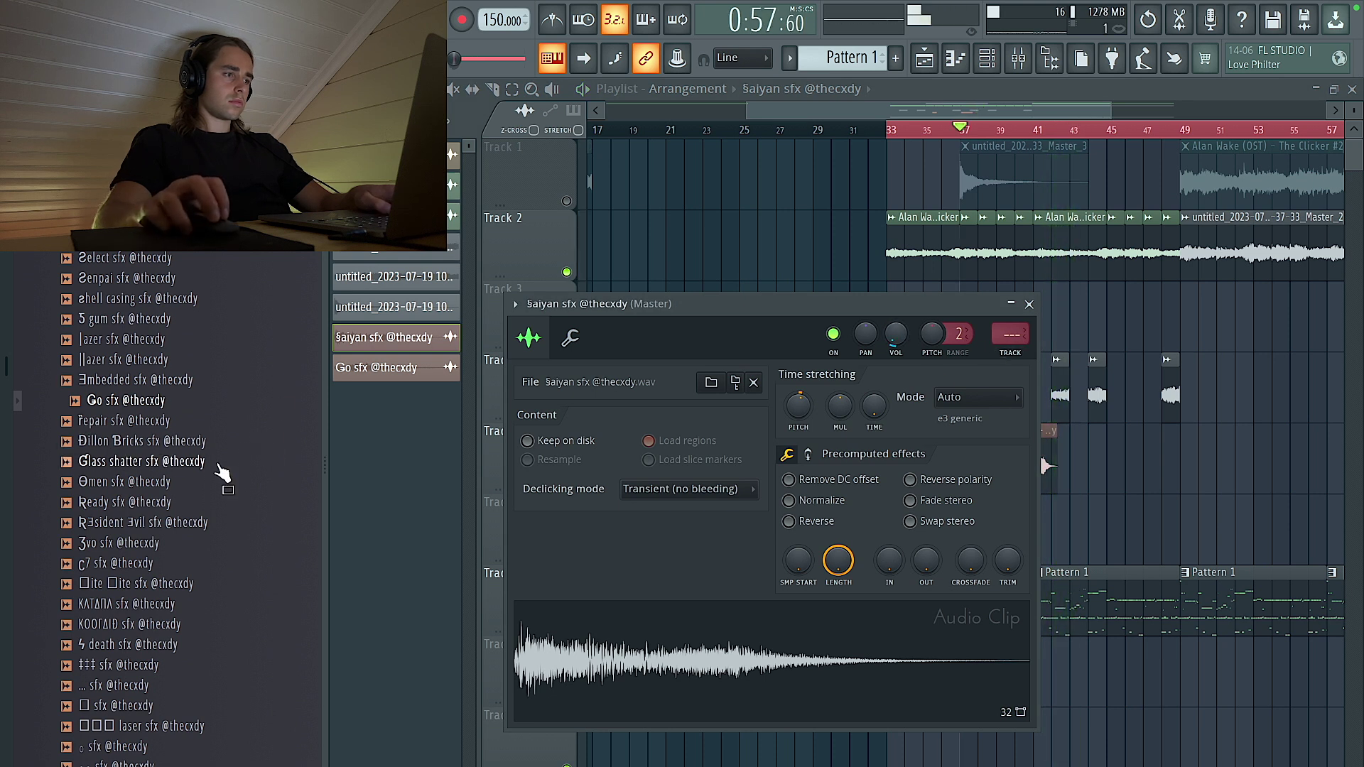
Step: Place the ϟ death sfx on Track 6 at bars 33 and 41, and add two more sfx clips at bars 48 and 49
left_click(409, 348)
left_click_drag(132, 644, 889, 530)
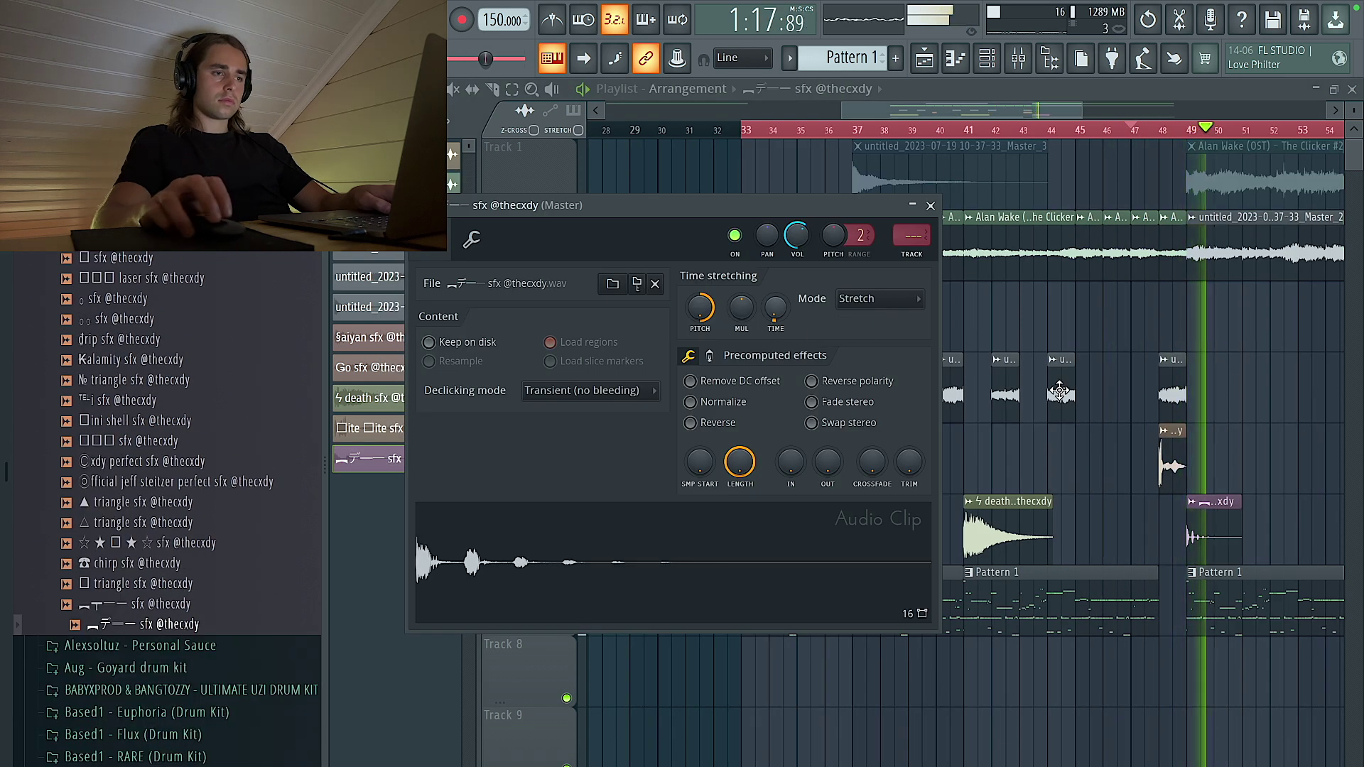
scroll(1059, 391, "up", 5)
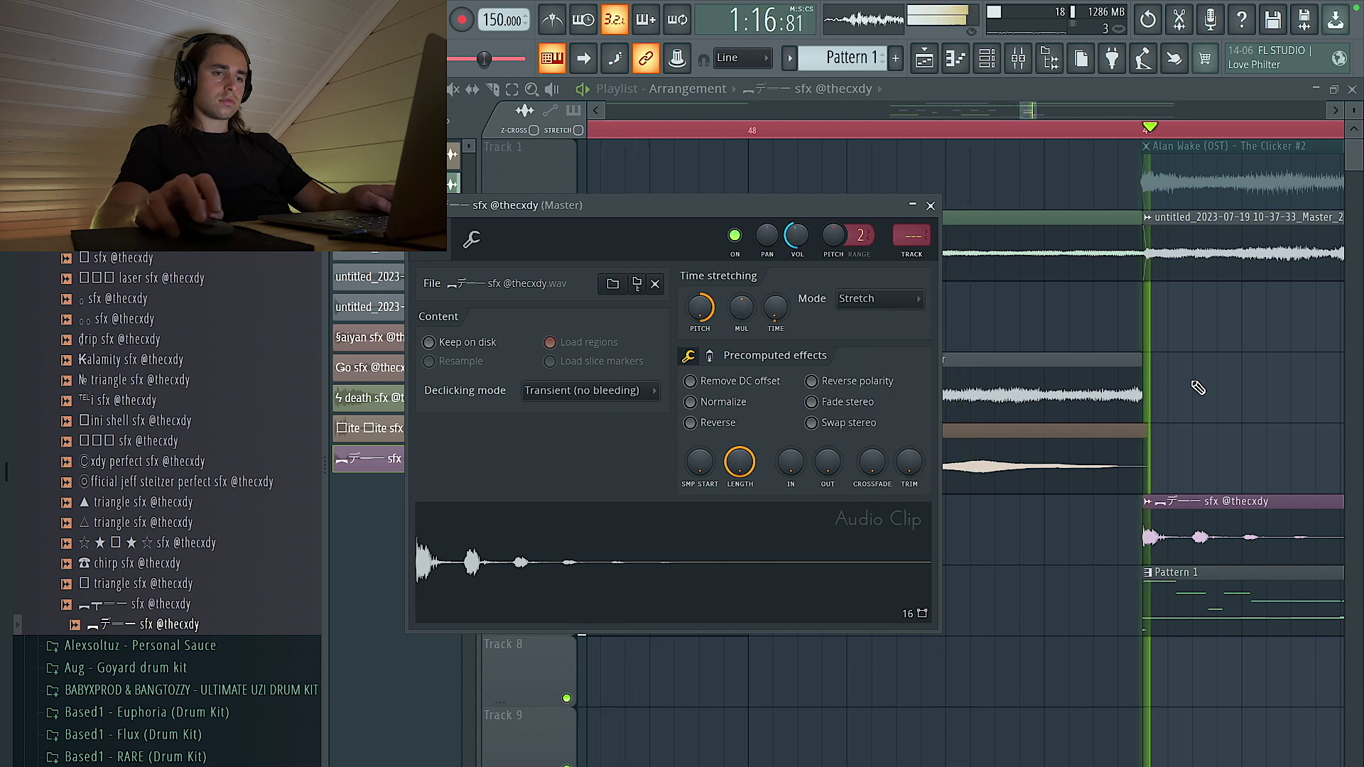
scroll(1210, 454, "down", 4)
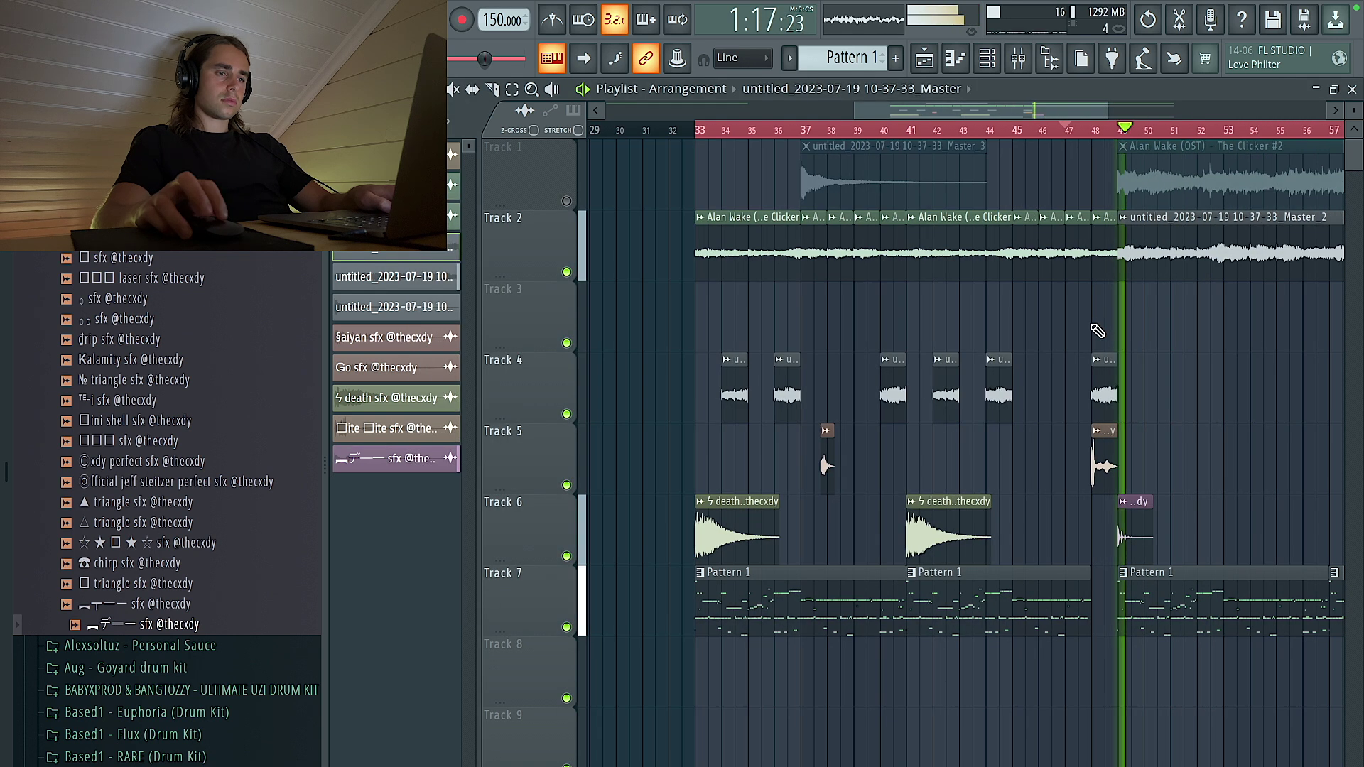
scroll(1044, 508, "down", 3)
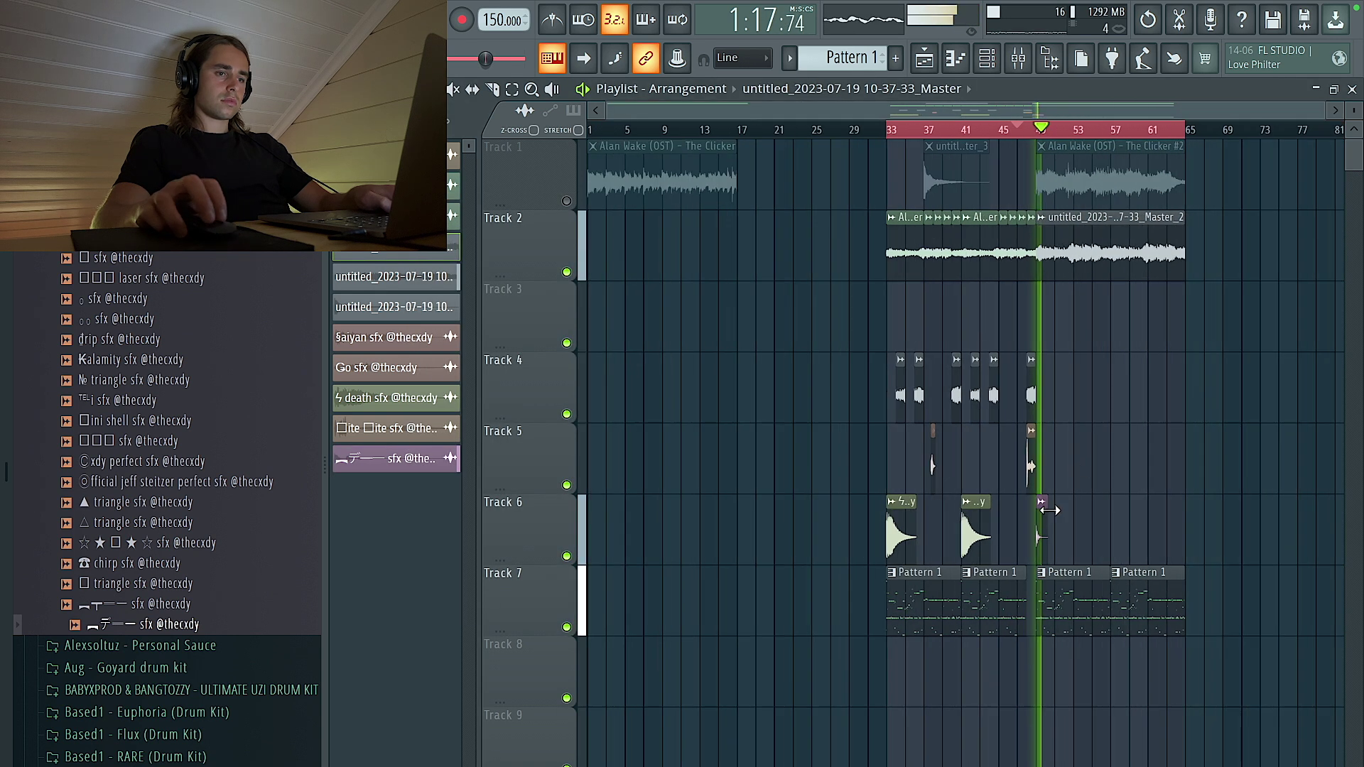
double_click(1037, 516)
key("Escape")
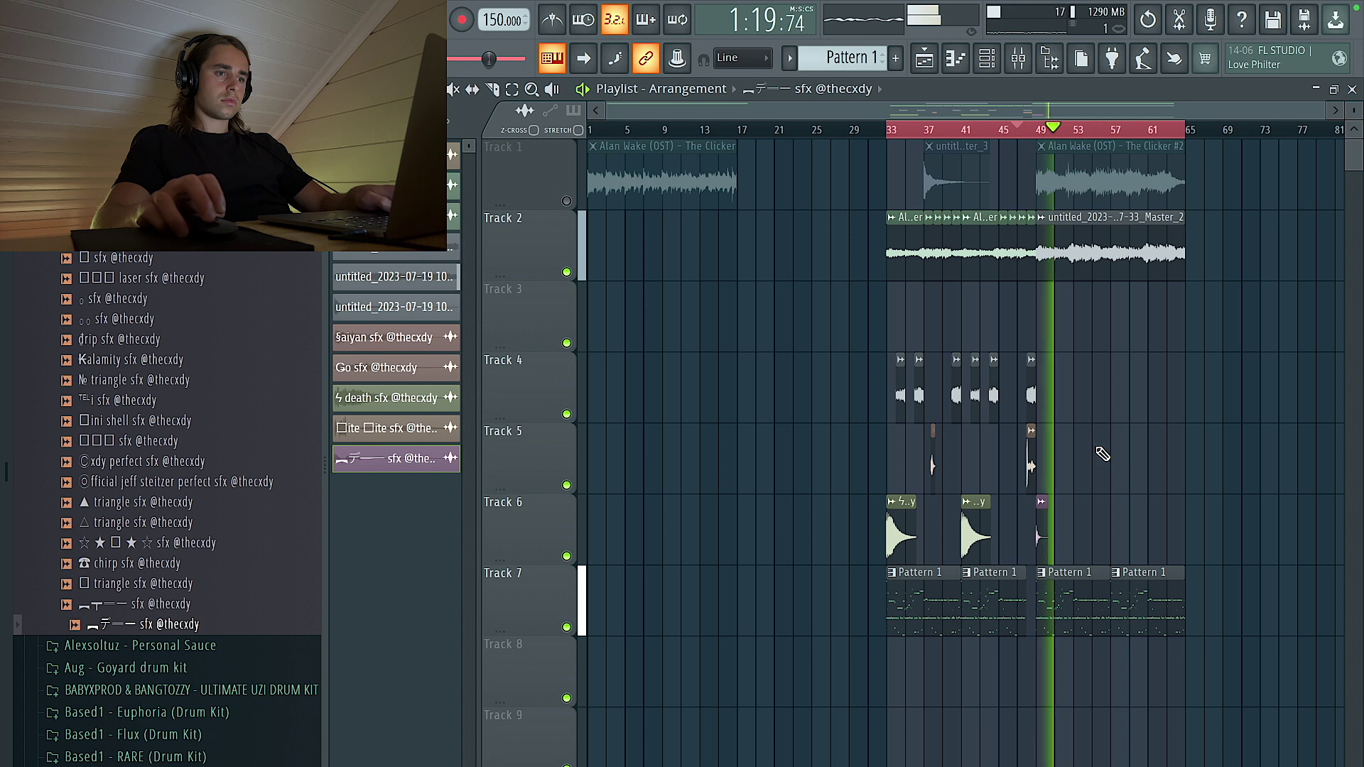
Step: Add copies of the Go sfx clip on Track 5 in bars 53, 54 and 38 of the playlist
scroll(952, 463, "up", 3)
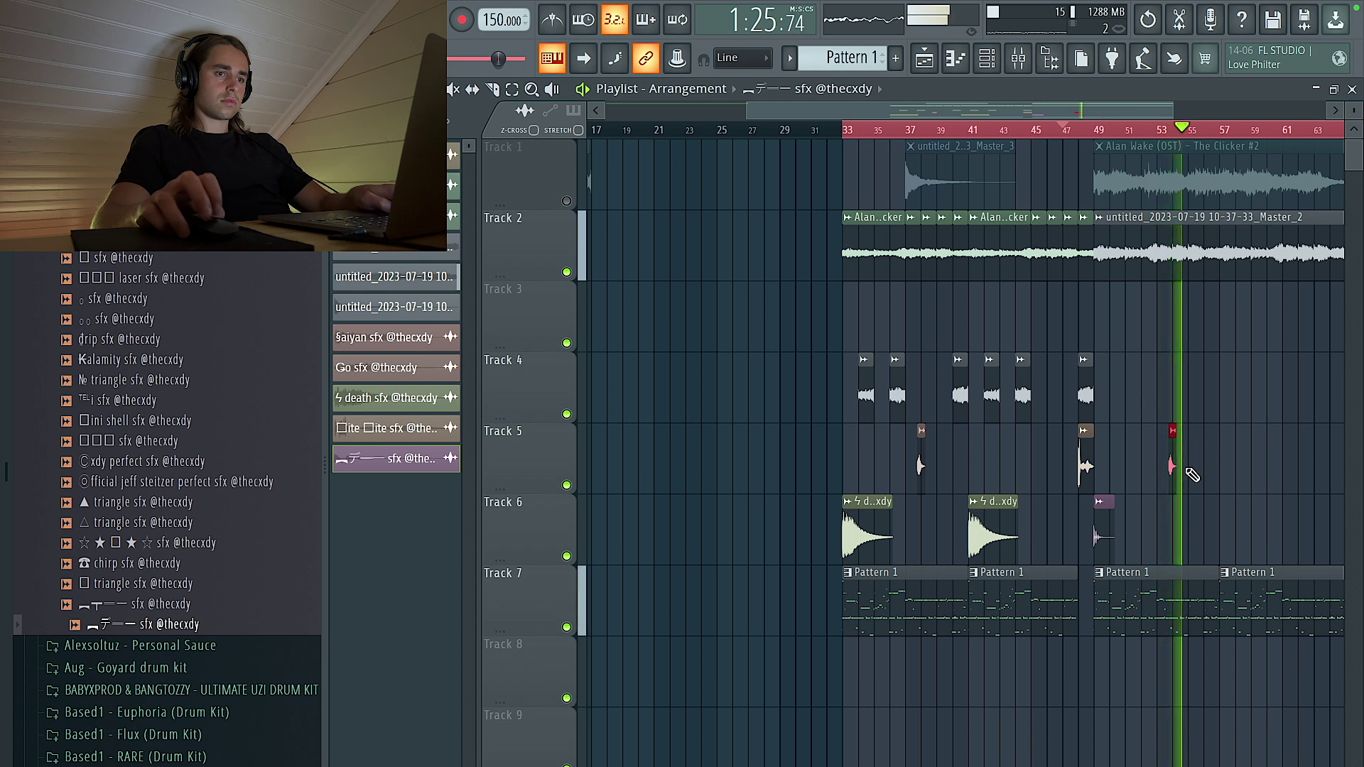
scroll(1187, 473, "up", 5)
left_click(1190, 479)
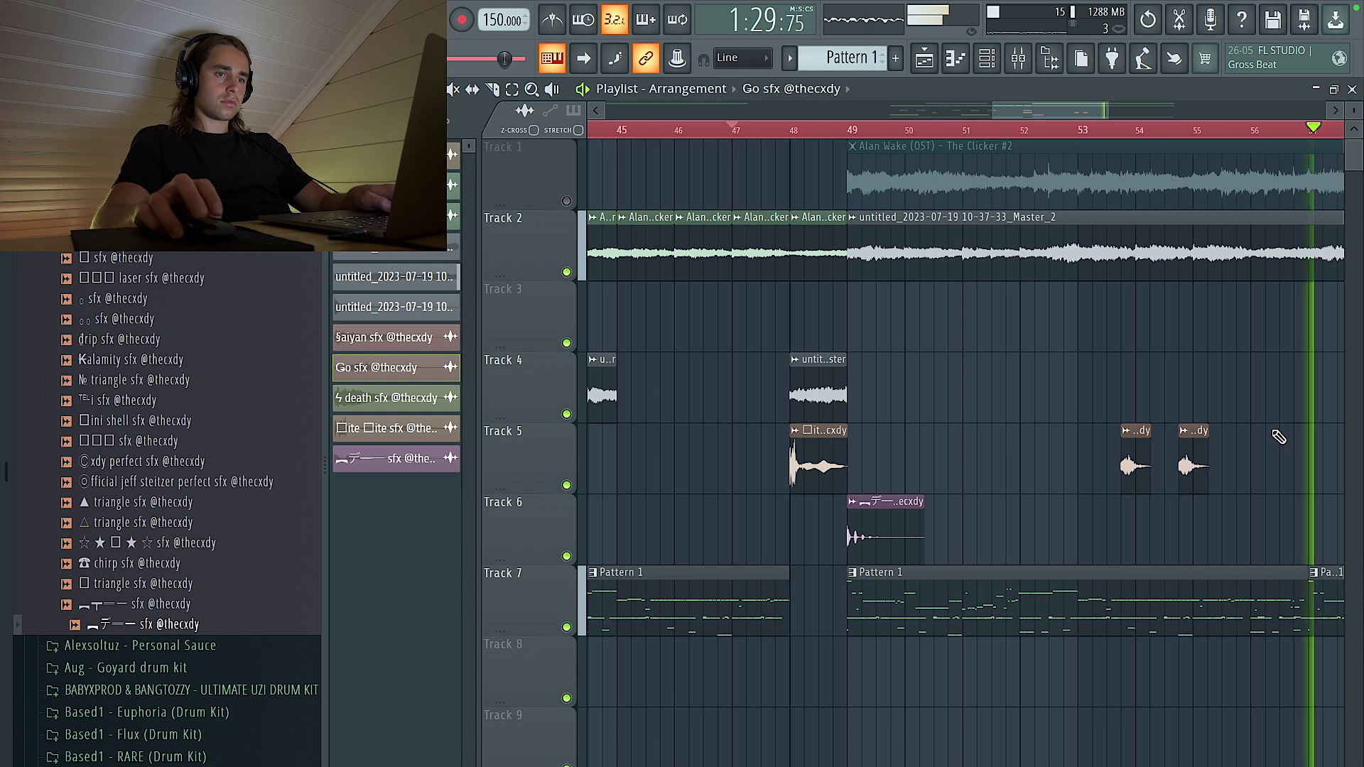
scroll(1278, 436, "down", 4)
scroll(916, 469, "up", 4)
left_click(951, 467)
scroll(982, 472, "down", 4)
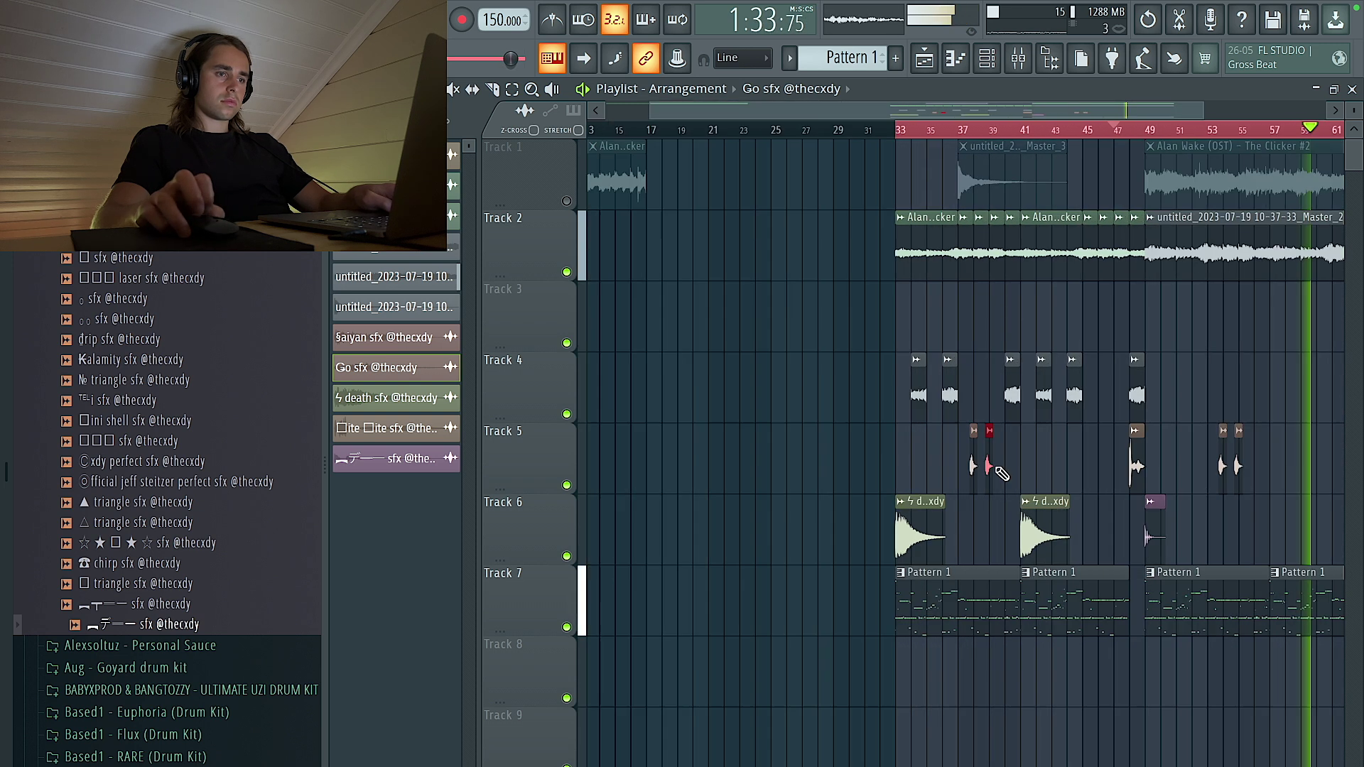
Step: Filter the channel rack to unsorted channels, then load the infinitywobble™ 808 sample from the drum kit for Pattern 2
left_click(1017, 62)
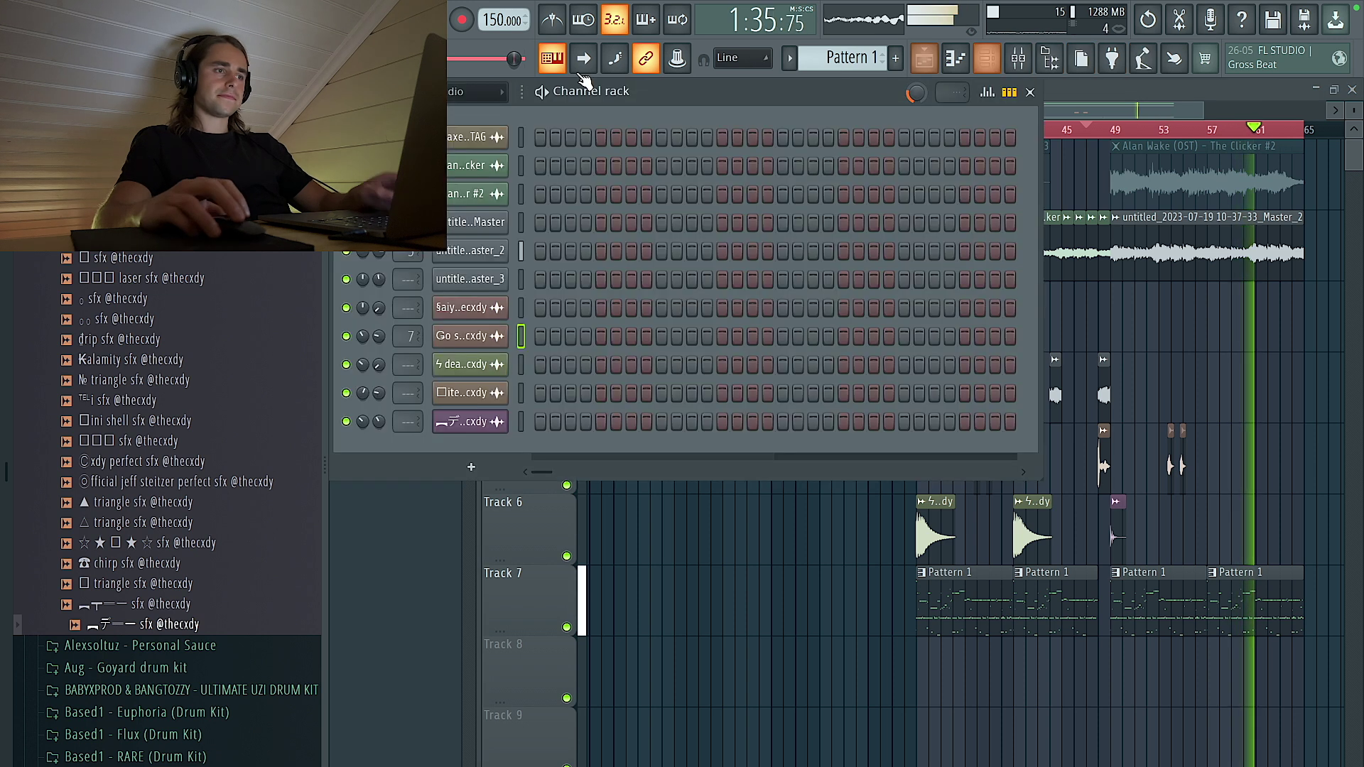
left_click(460, 99)
left_click(466, 156)
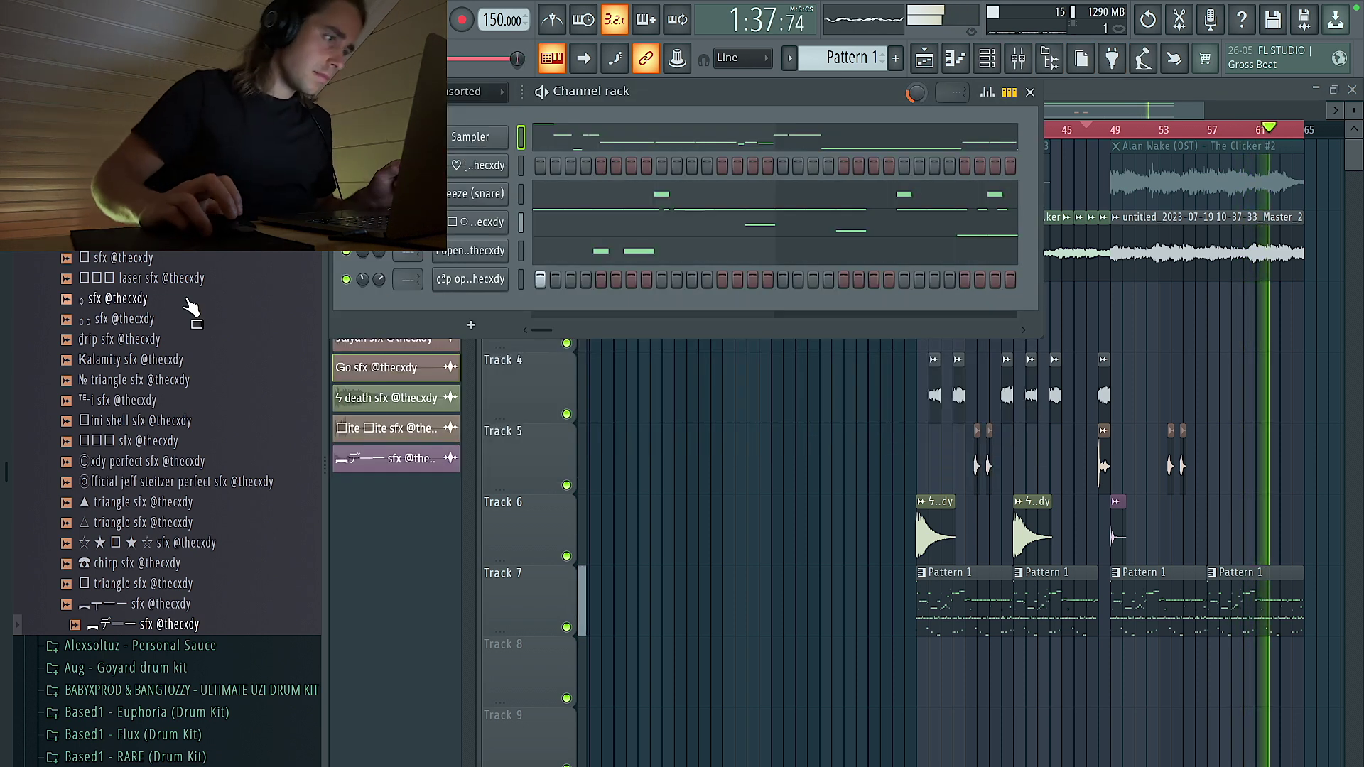
scroll(188, 306, "up", 15)
scroll(136, 320, "down", 5)
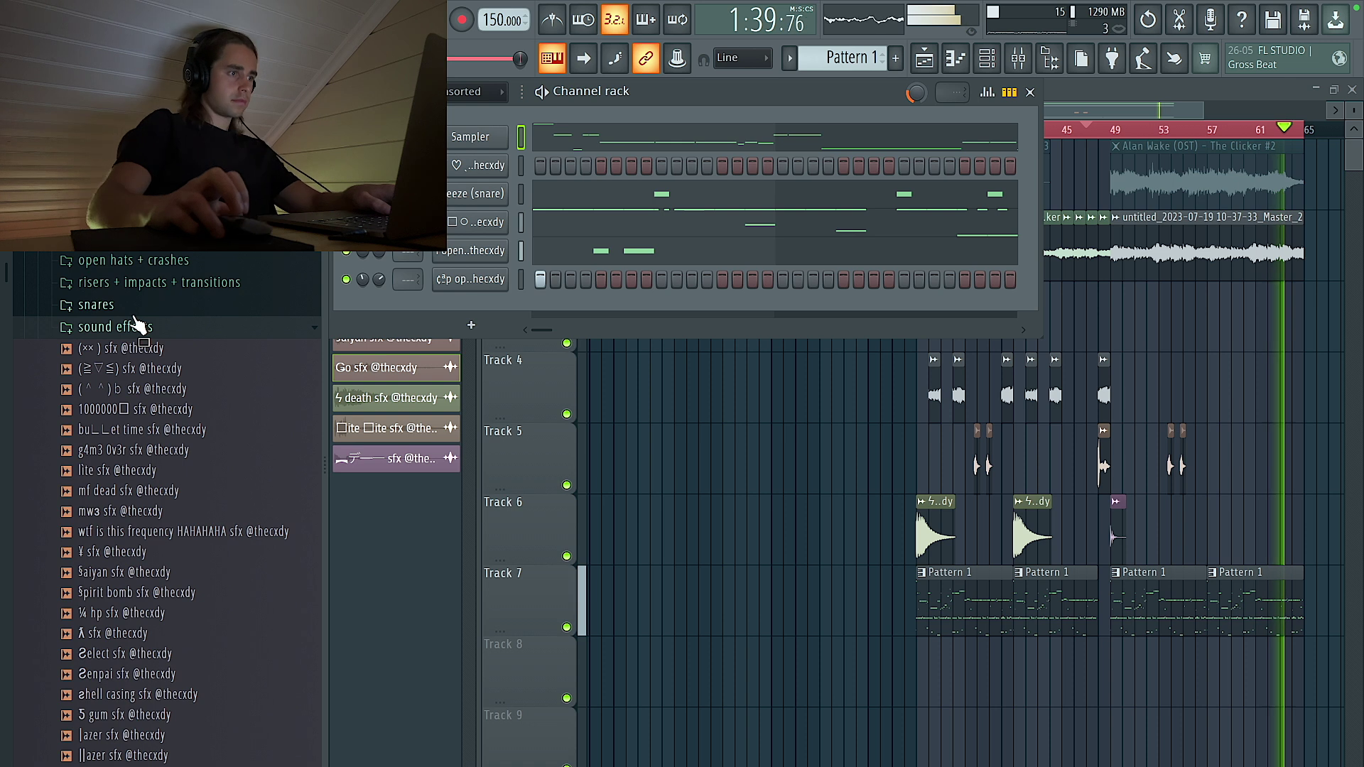
scroll(153, 268, "up", 10)
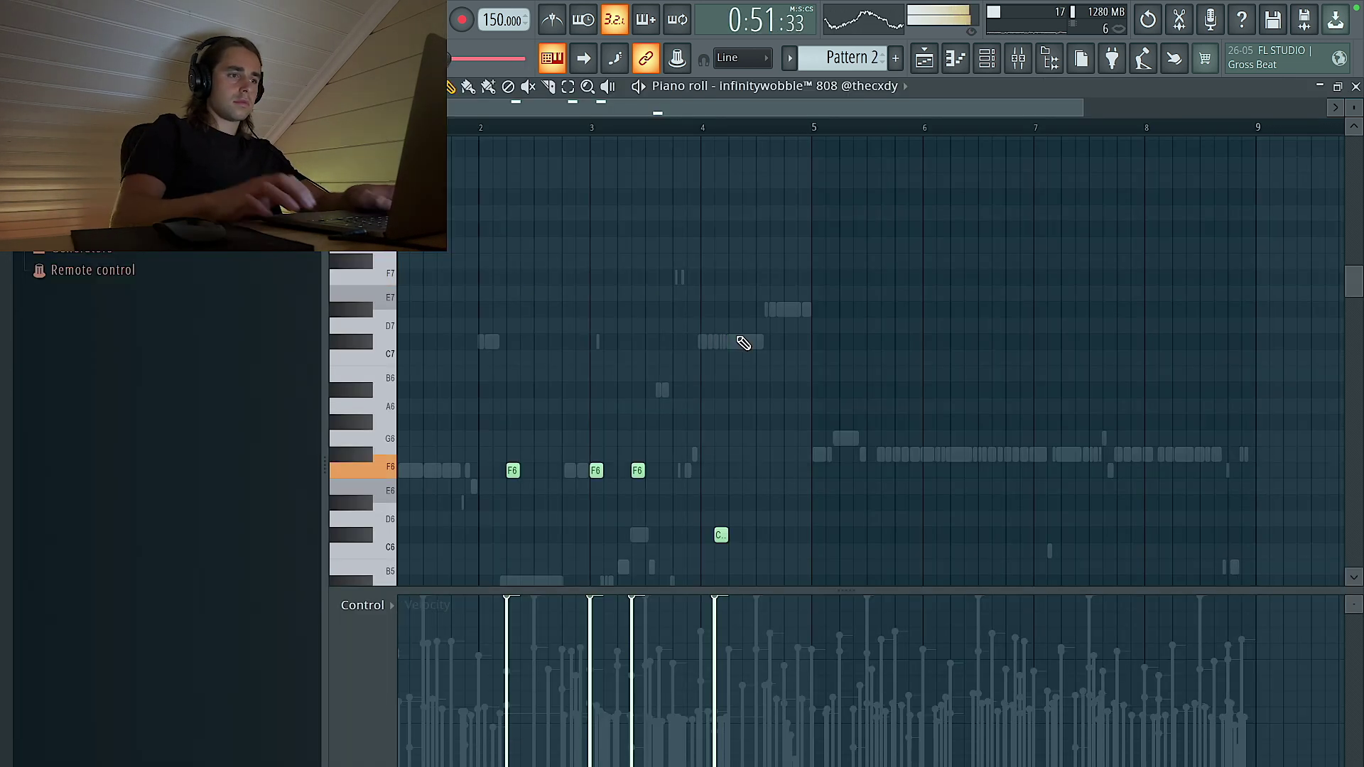
Step: Lower the 808 note in bar 2 to A#5, add a third F6 hit in bar 3, and select all notes
scroll(738, 343, "down", 5)
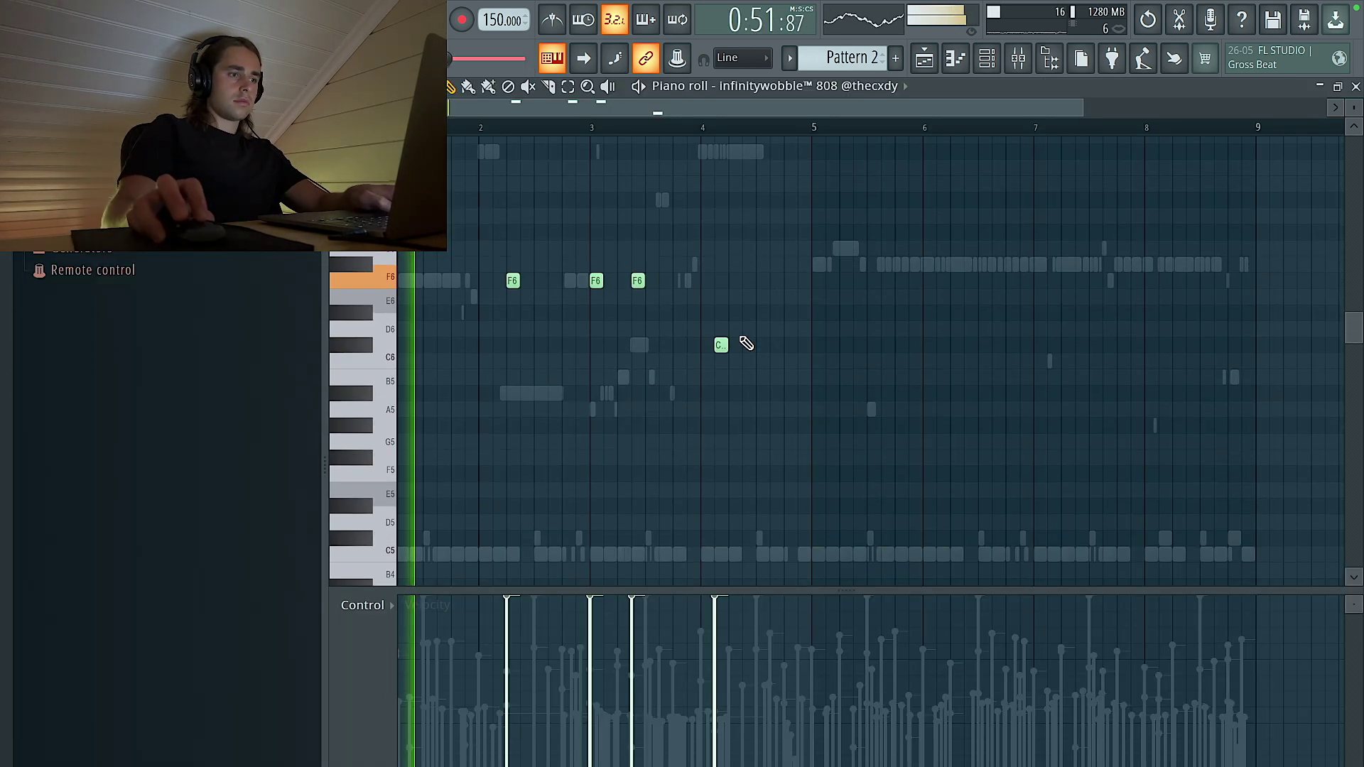
left_click_drag(543, 229, 549, 353)
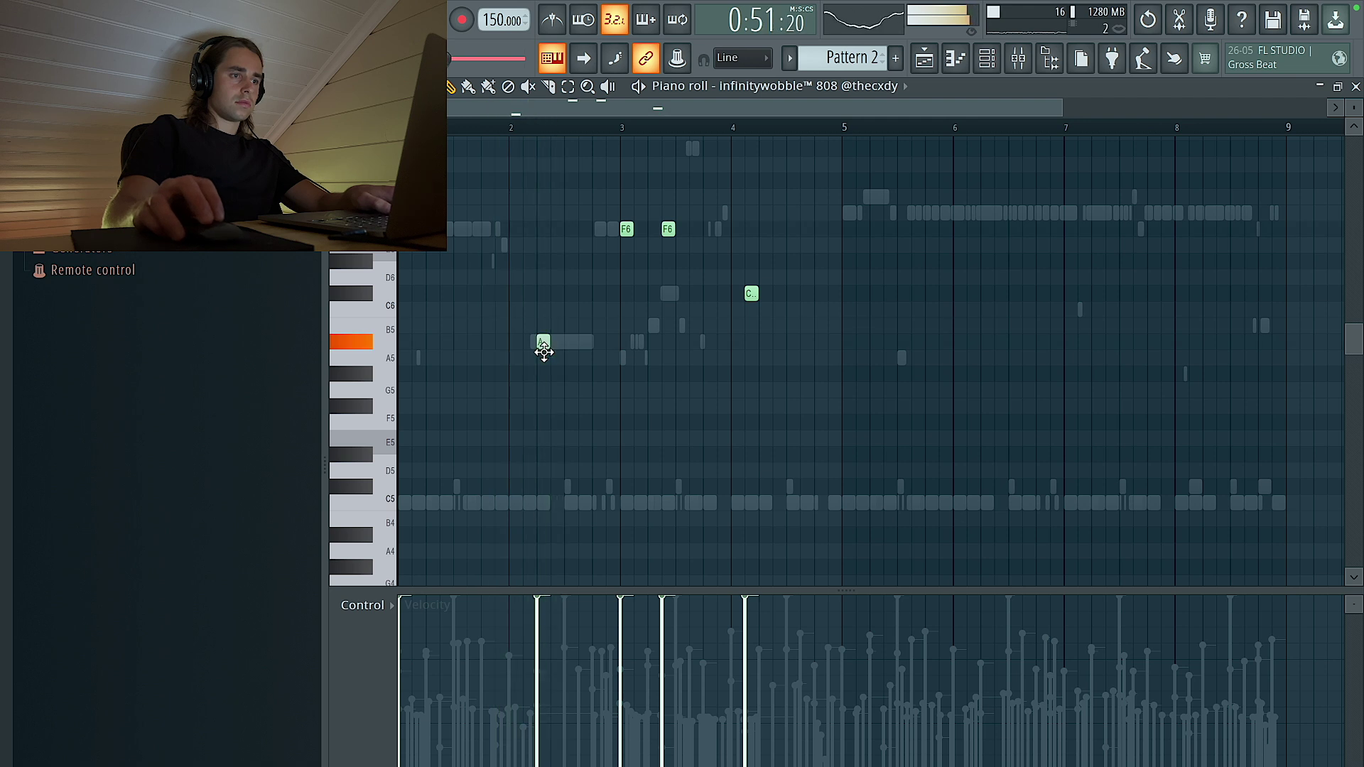
scroll(483, 380, "up", 2)
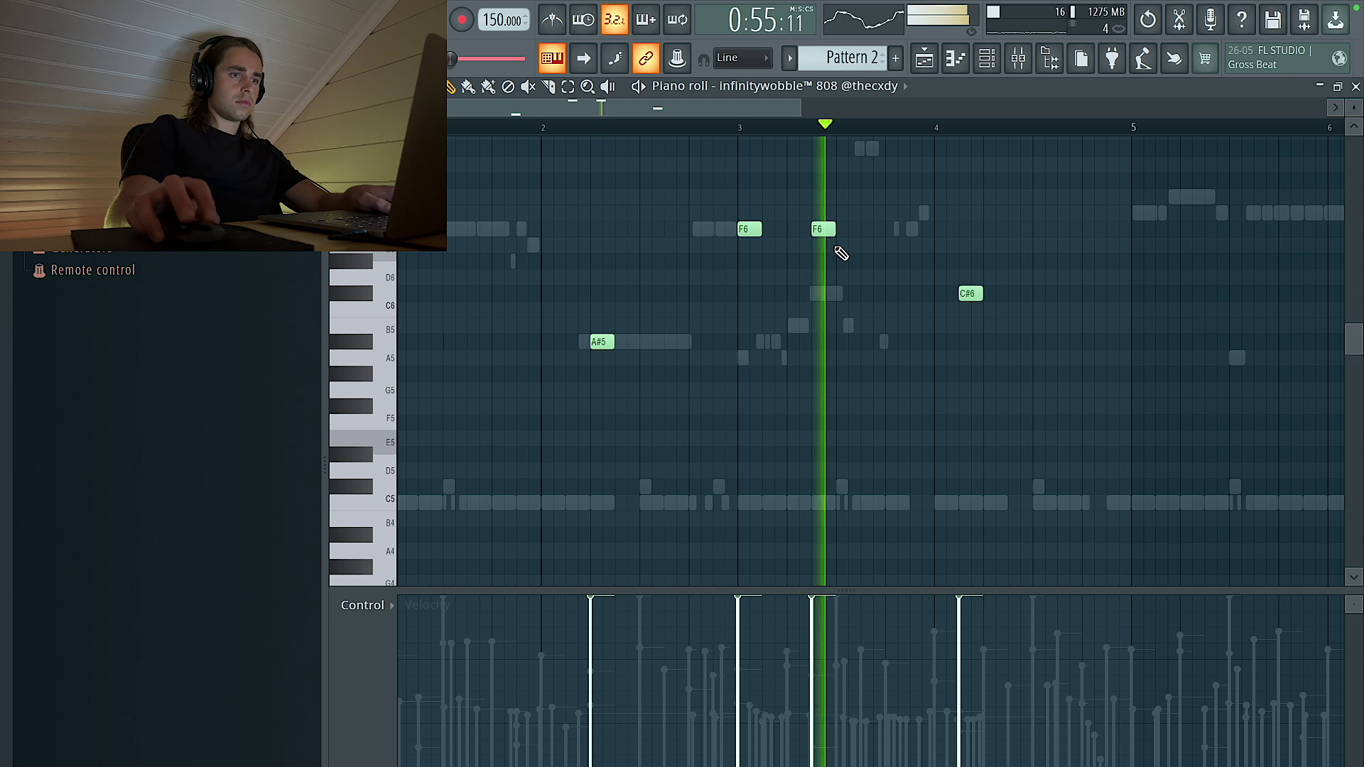
left_click(668, 230)
key("ctrl+a")
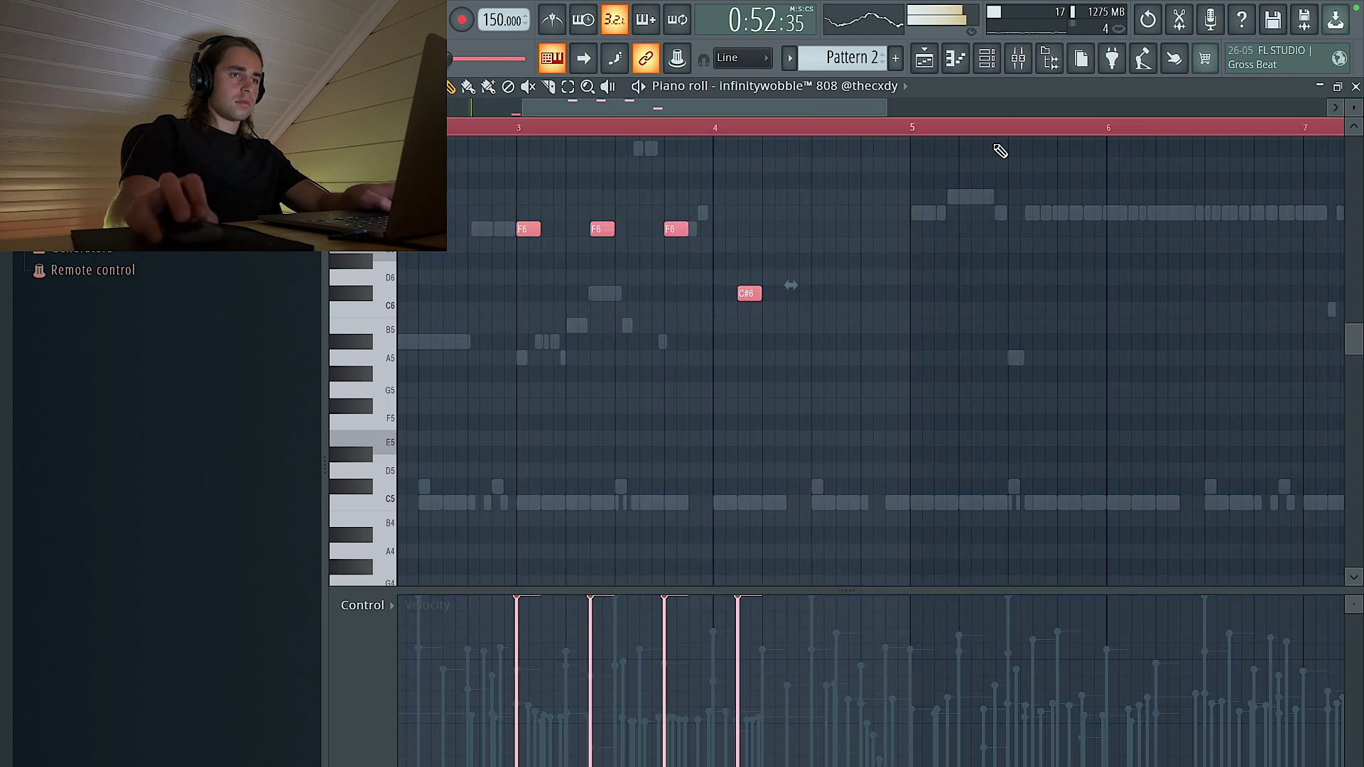
Step: Move the 808 line down an octave and extend it through bar 8 with F#5, A#4 and A#5 notes
left_click(988, 61)
left_click(620, 429)
scroll(624, 429, "up", 3)
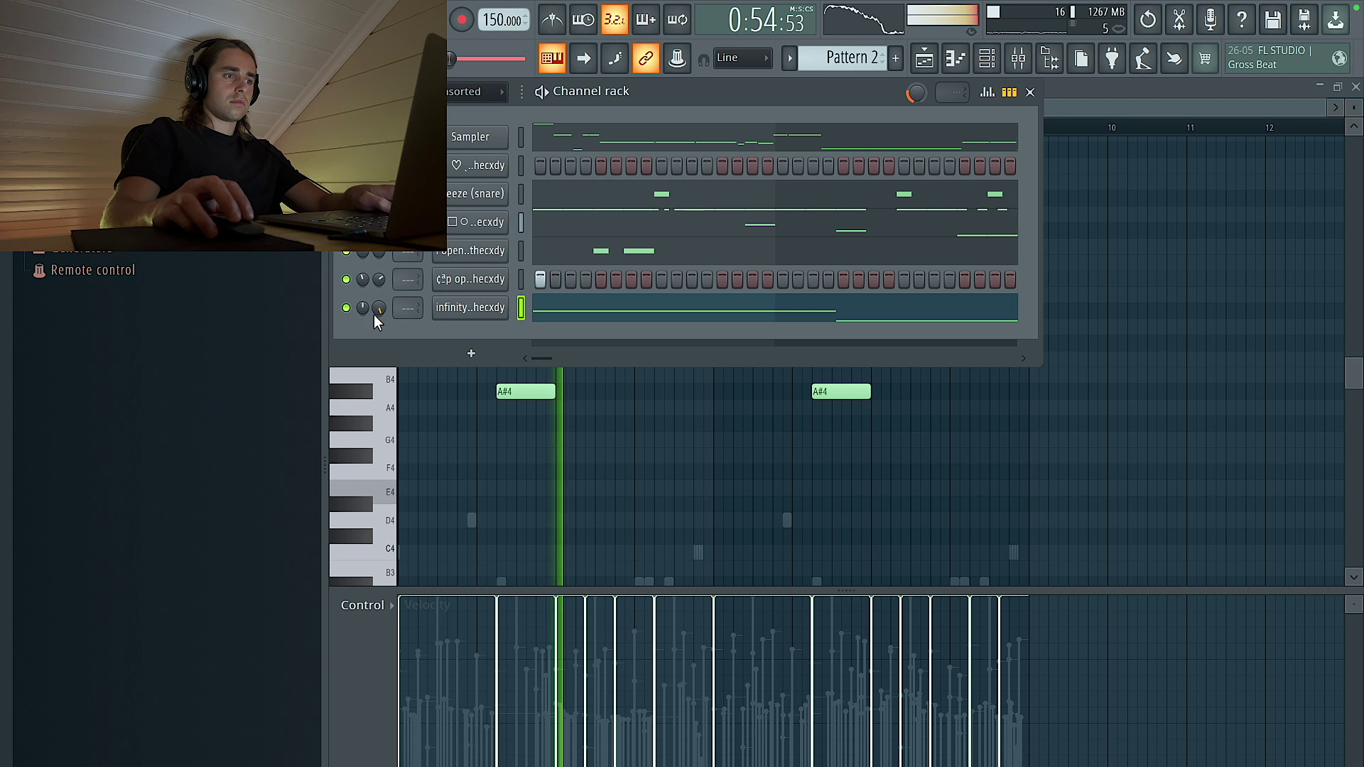
key("F6")
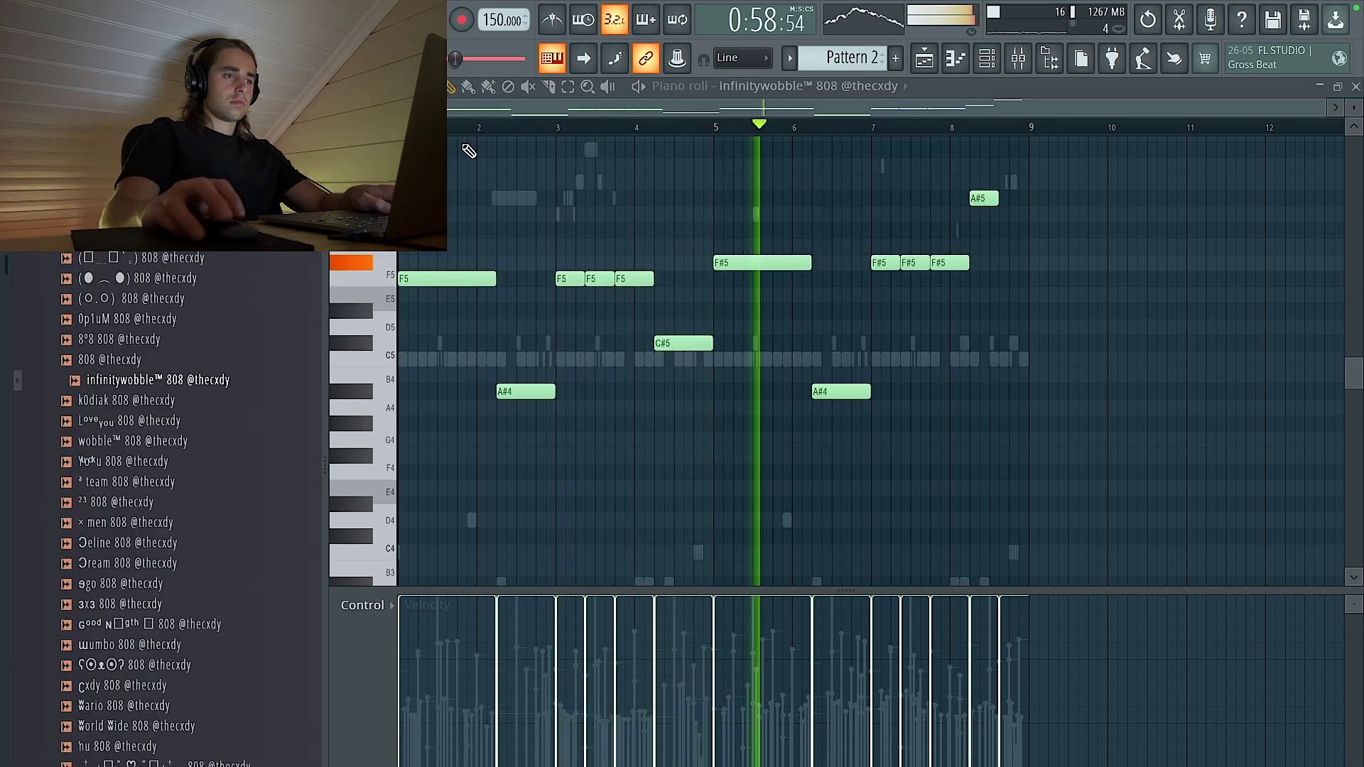
Step: Browse the root notes and scales in the piano roll's scale highlighting options
left_click(337, 86)
mouse_move(426, 183)
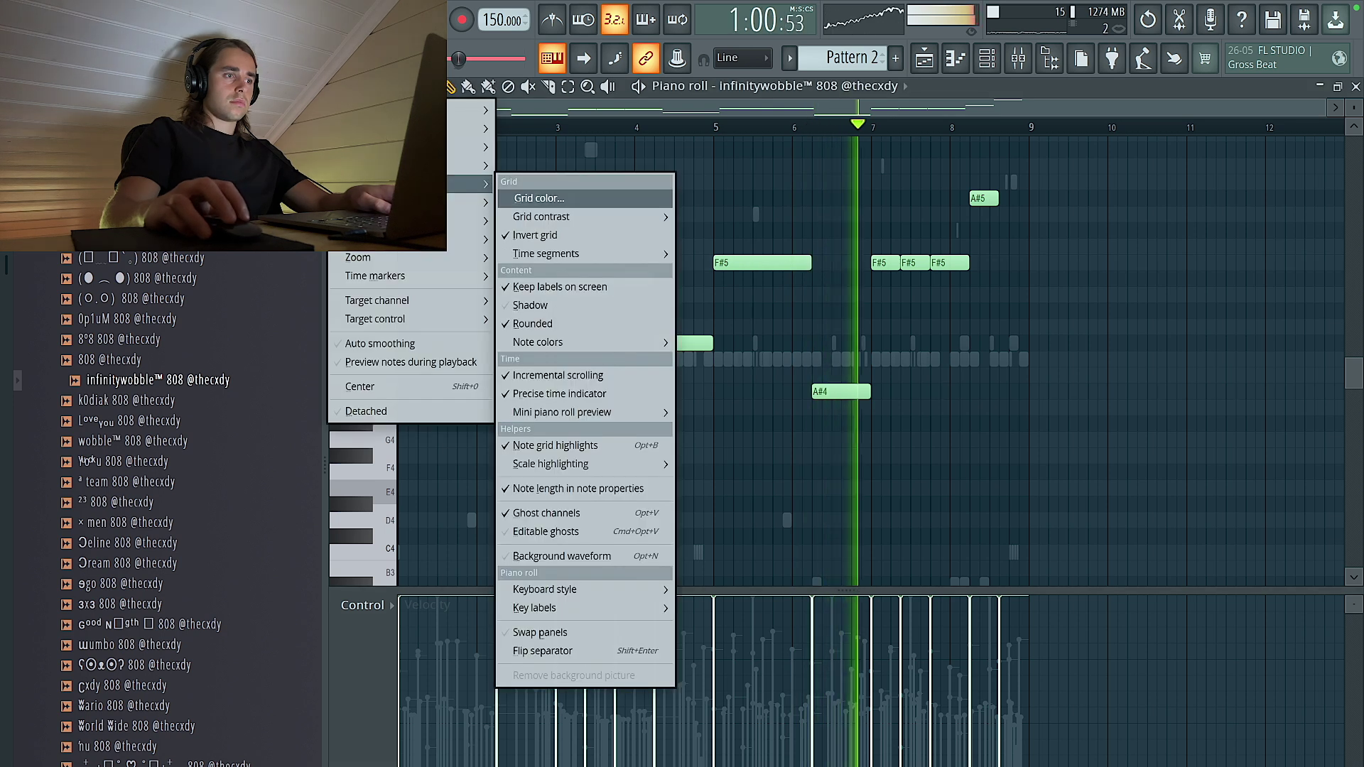
mouse_move(594, 469)
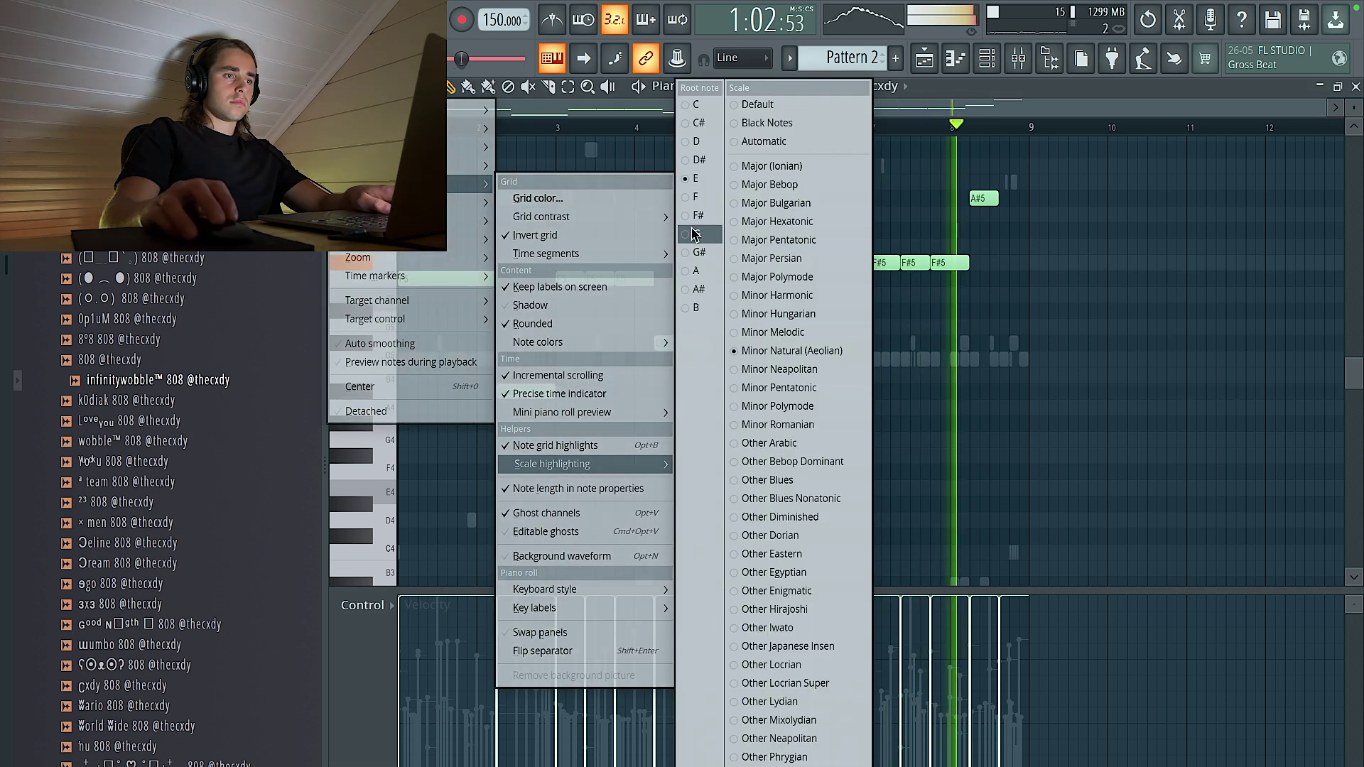
left_click(803, 206)
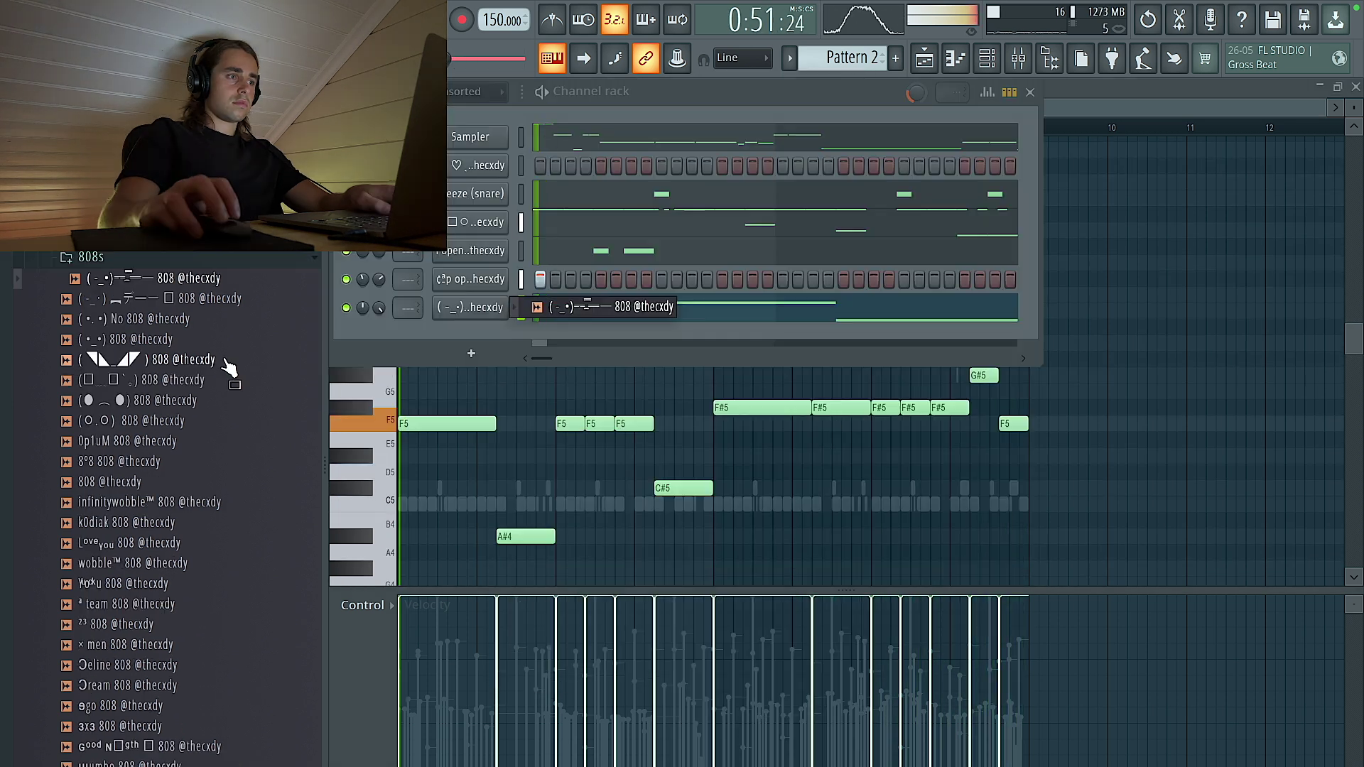
Step: Swap the 808 channel's sample for the ( -_•) 808 from the 808s folder and collapse the armored core kit folder
scroll(228, 365, "down", 3)
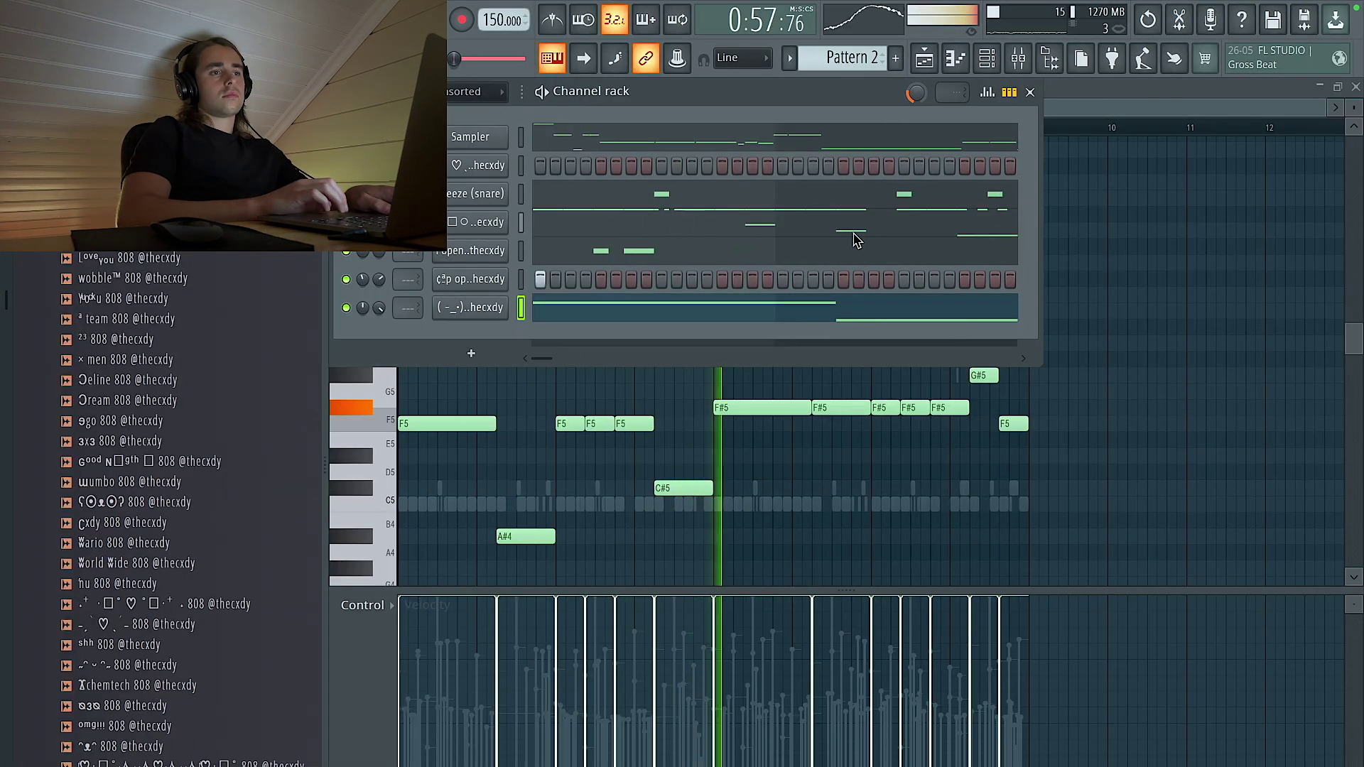
scroll(146, 318, "up", 5)
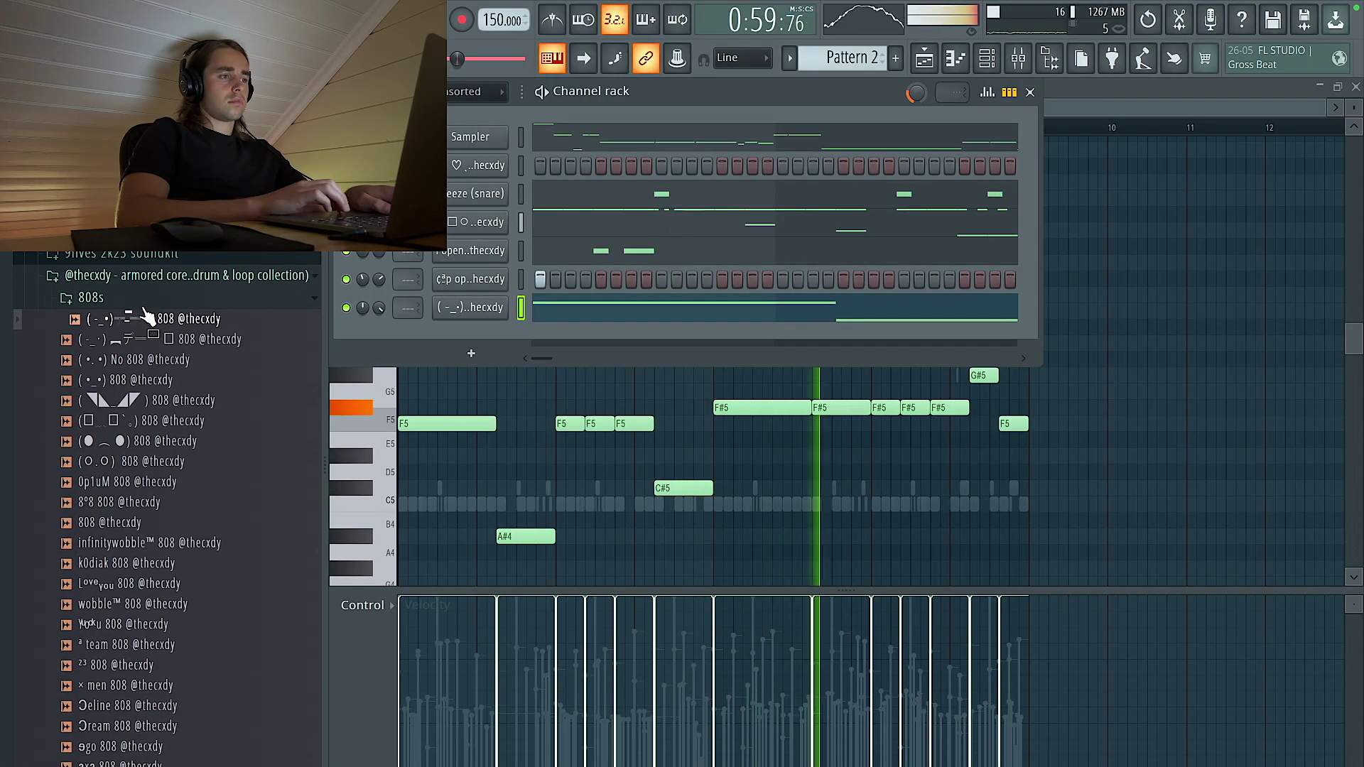
left_click(146, 282)
scroll(934, 451, "up", 2)
key("space")
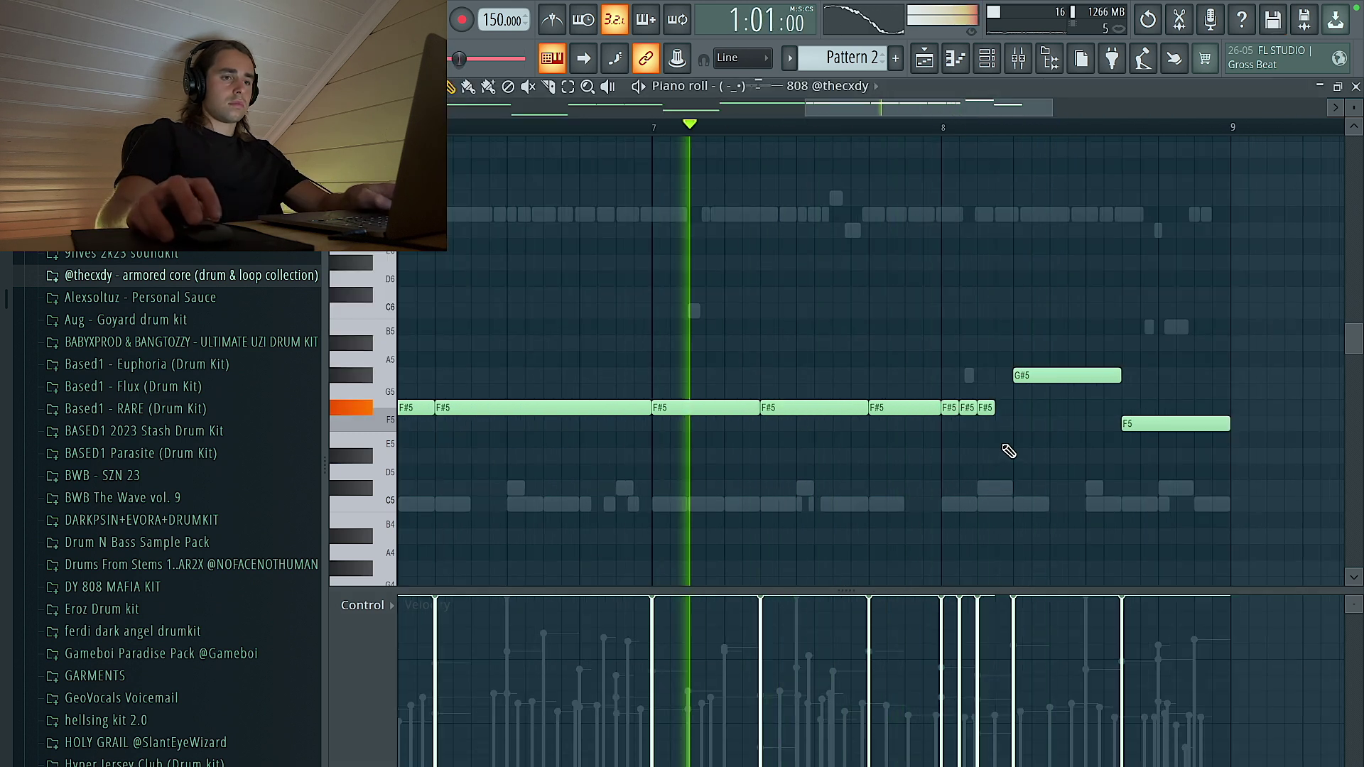
Step: Thin out the short F#5 repeats in bar 8, change the G#5 to two A#5 notes, and apply quick legato to all notes
right_click(895, 408)
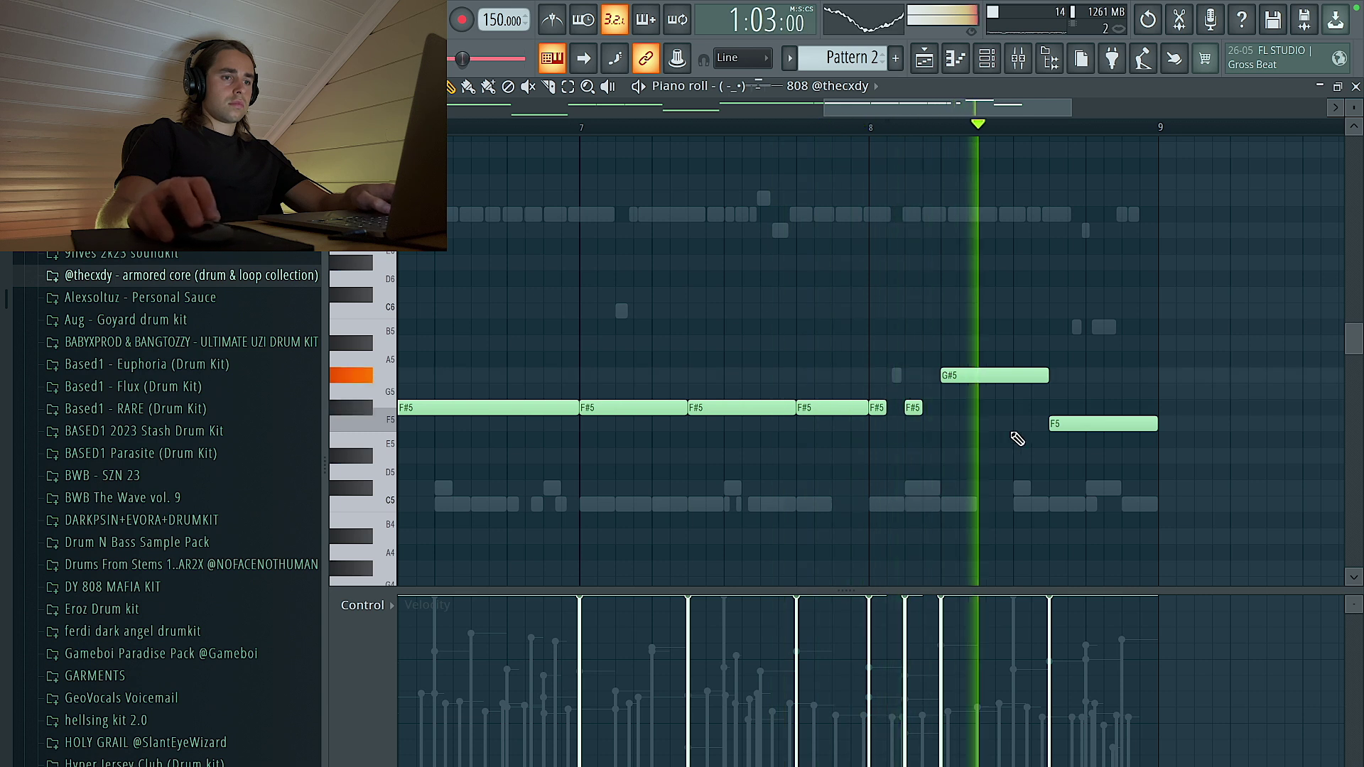
left_click_drag(990, 382, 990, 349)
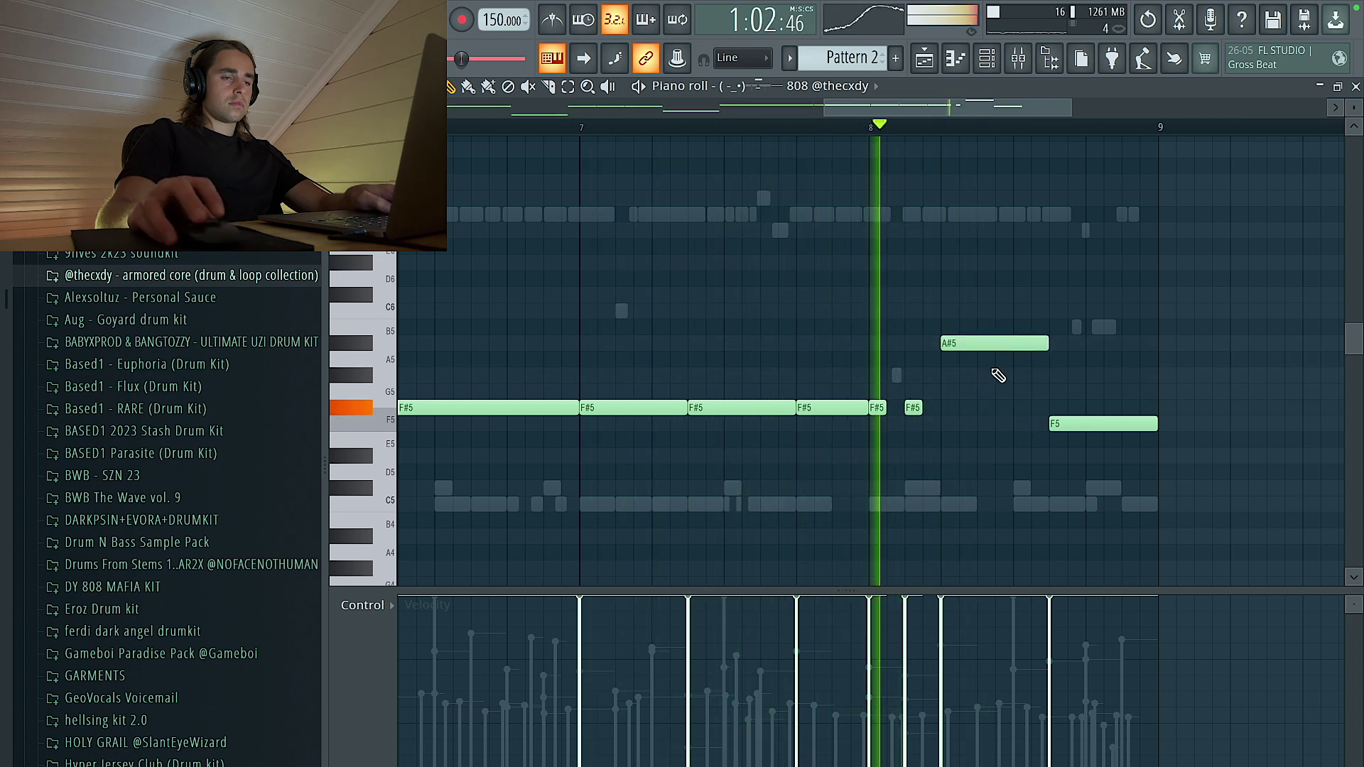
left_click_drag(1001, 389, 996, 343)
key("ctrl+a")
key("ctrl+l")
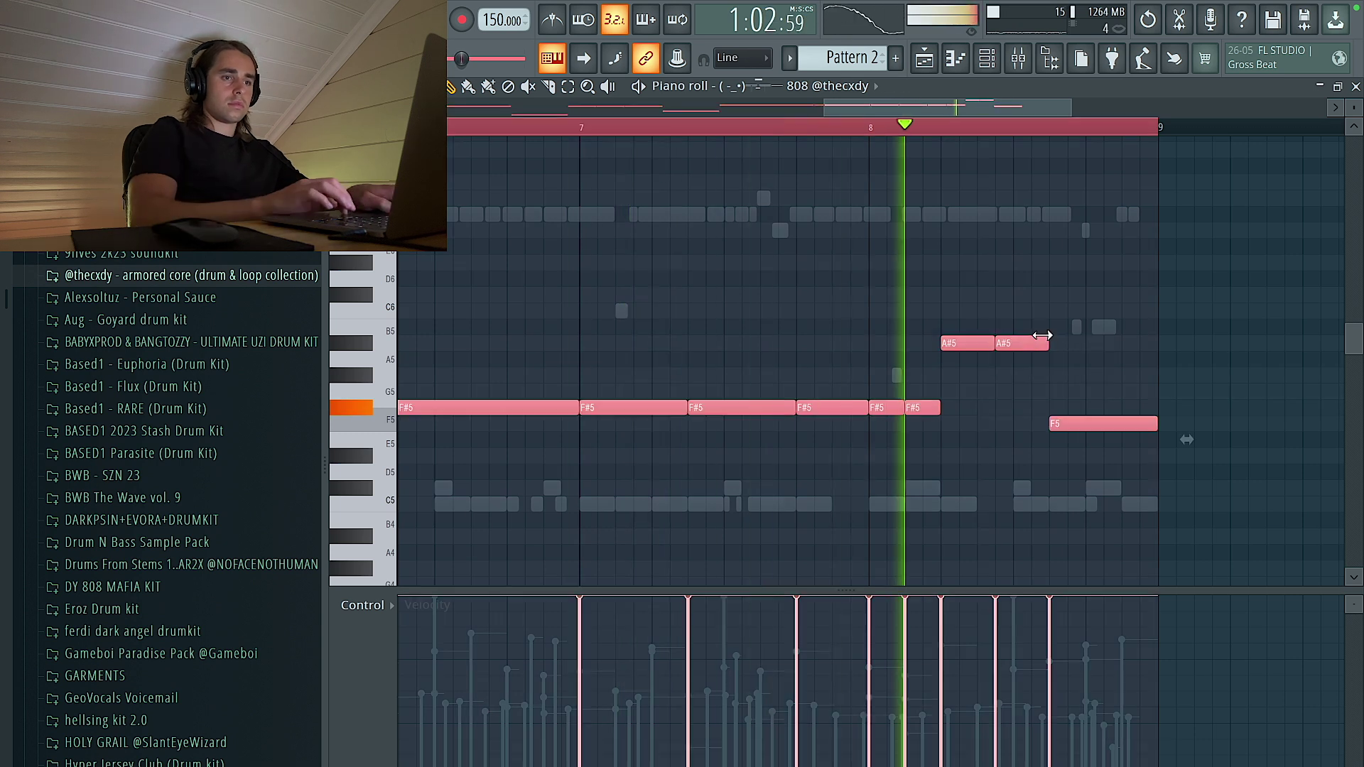
Step: Try bar 8's second A#5 an octave lower at A#4, delete it, and reapply quick legato to all 808 notes
left_click(1029, 339)
key("ctrl+Down")
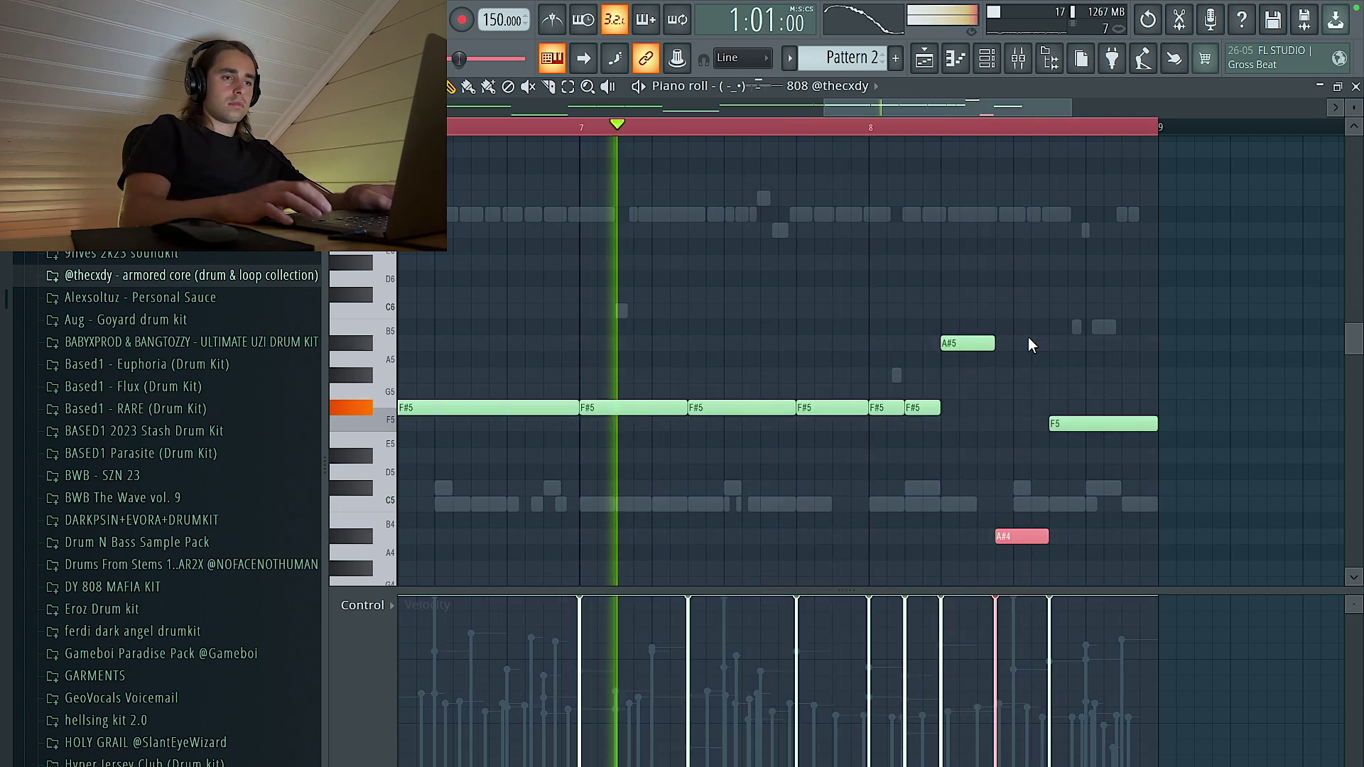
right_click(1023, 537)
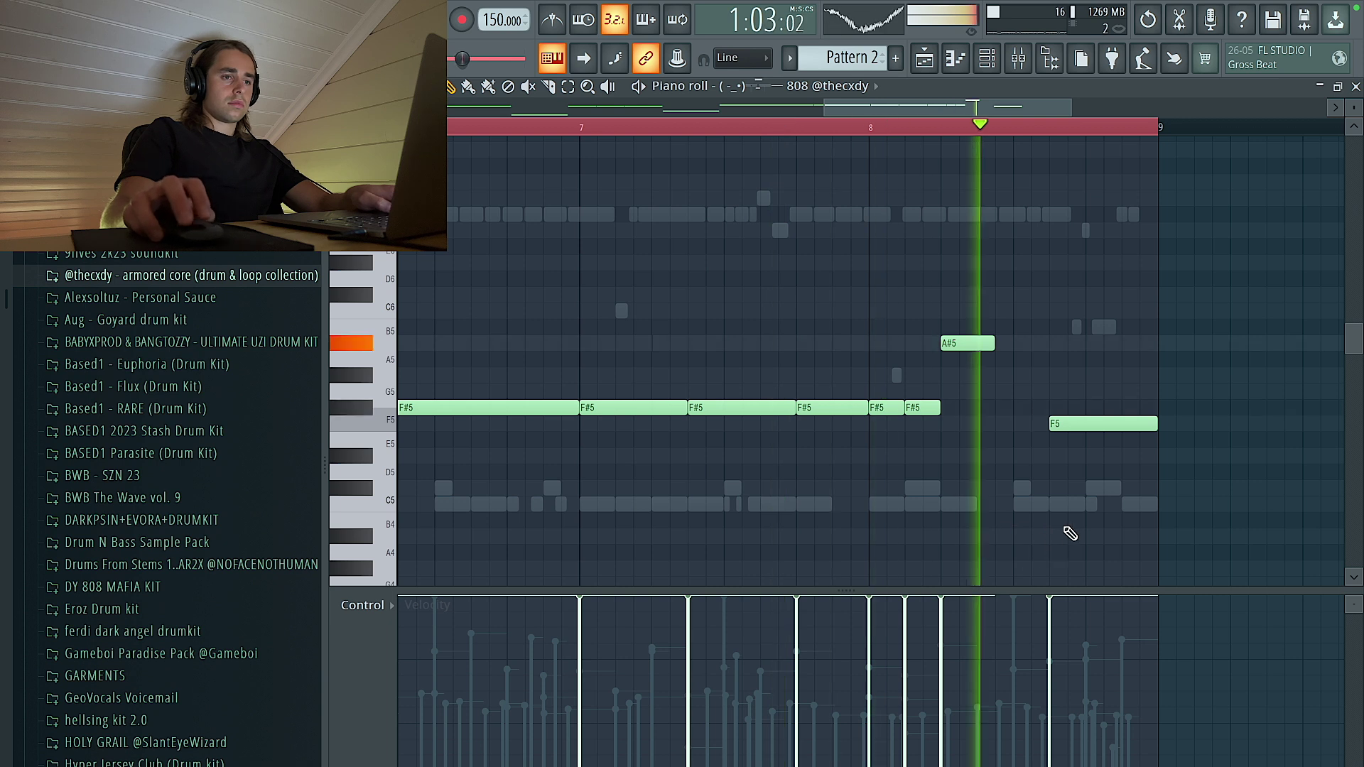
key("ctrl+a")
key("ctrl+l")
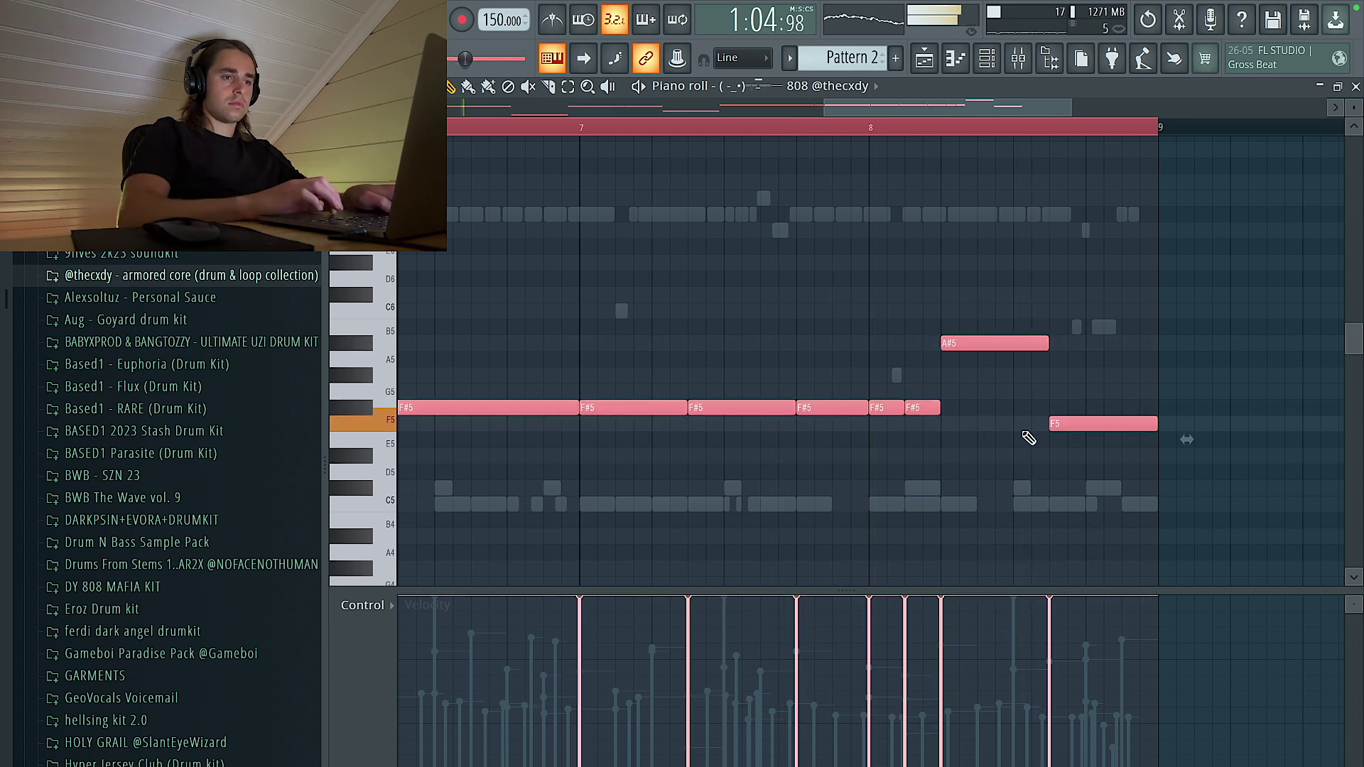
scroll(1028, 437, "down", 4)
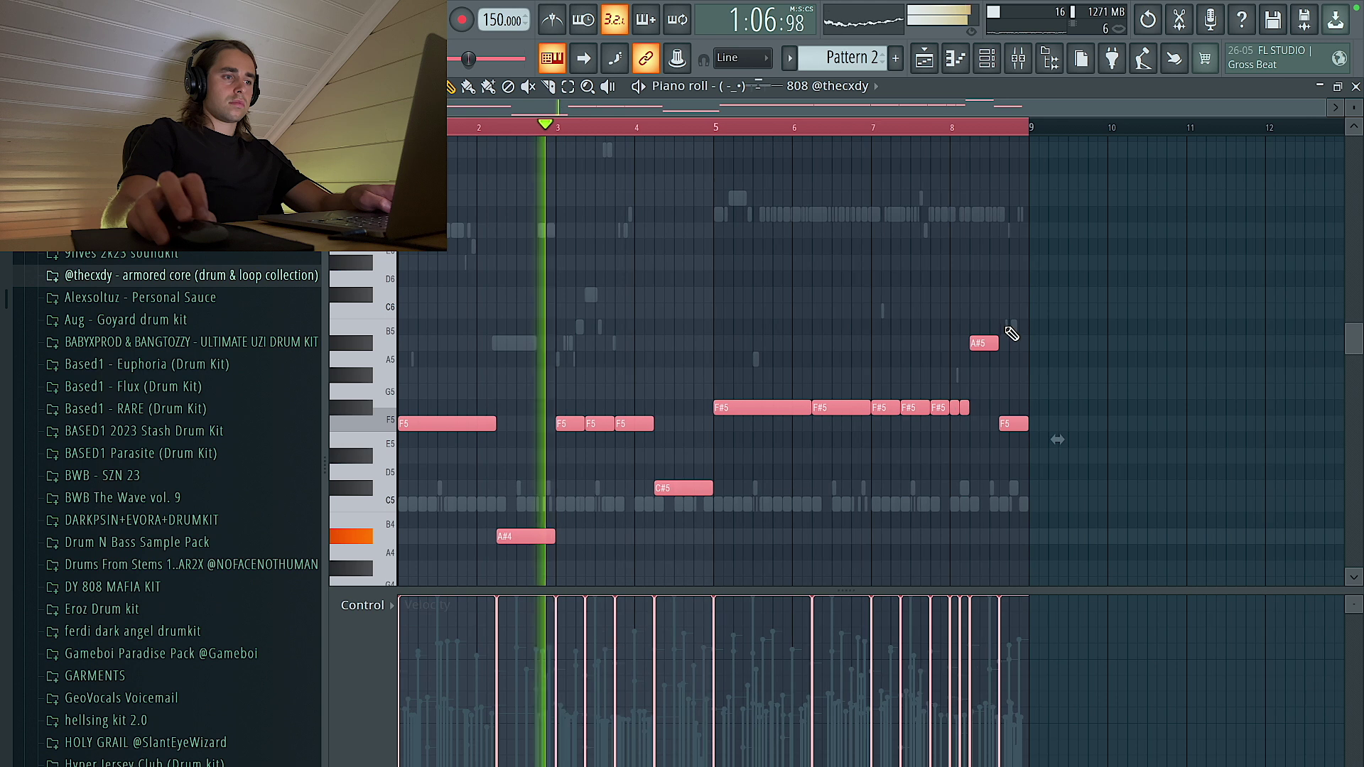
key("ctrl+d")
Step: Load FERDI KICK (RACK 1)_2 from the Maxeyy Stash V2 Kicks folder as a channel and open it in the piano roll
left_click(1019, 61)
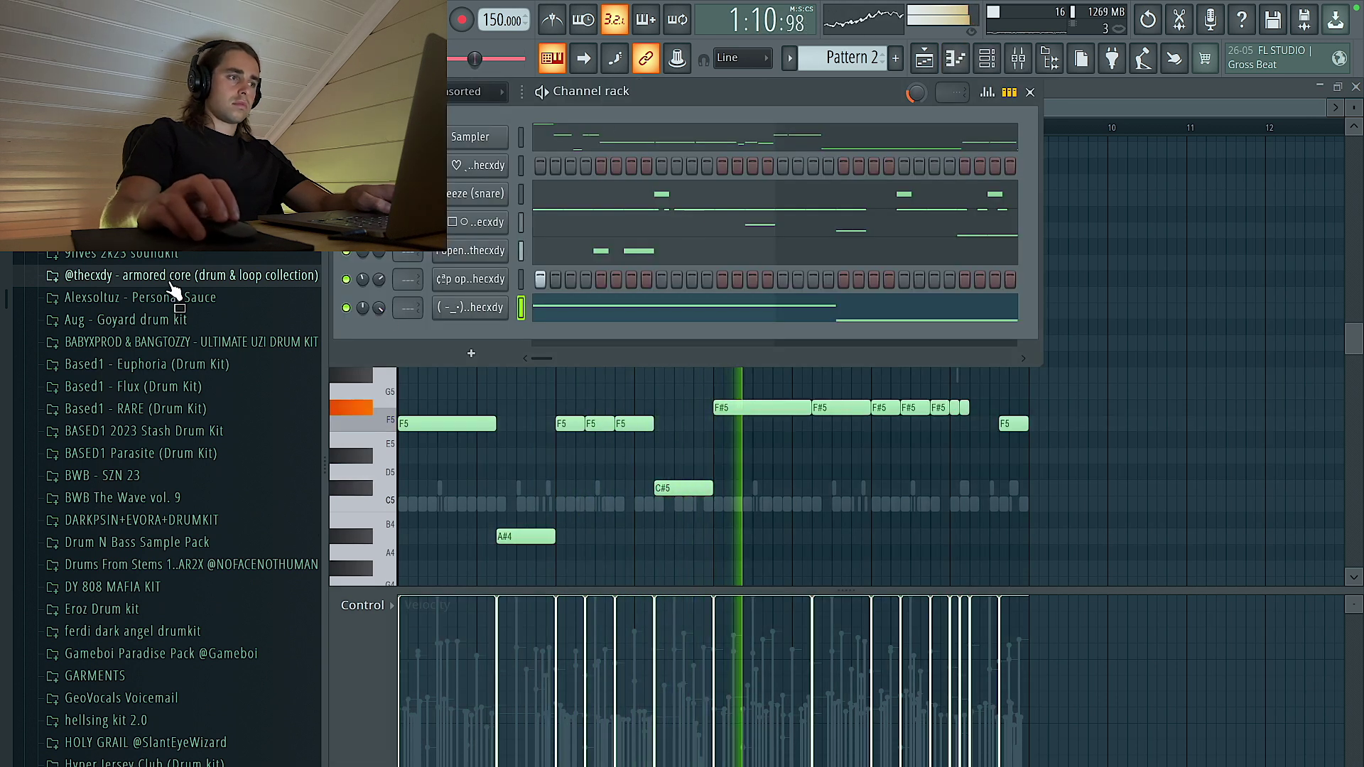
scroll(160, 391, "up", 5)
left_click(114, 304)
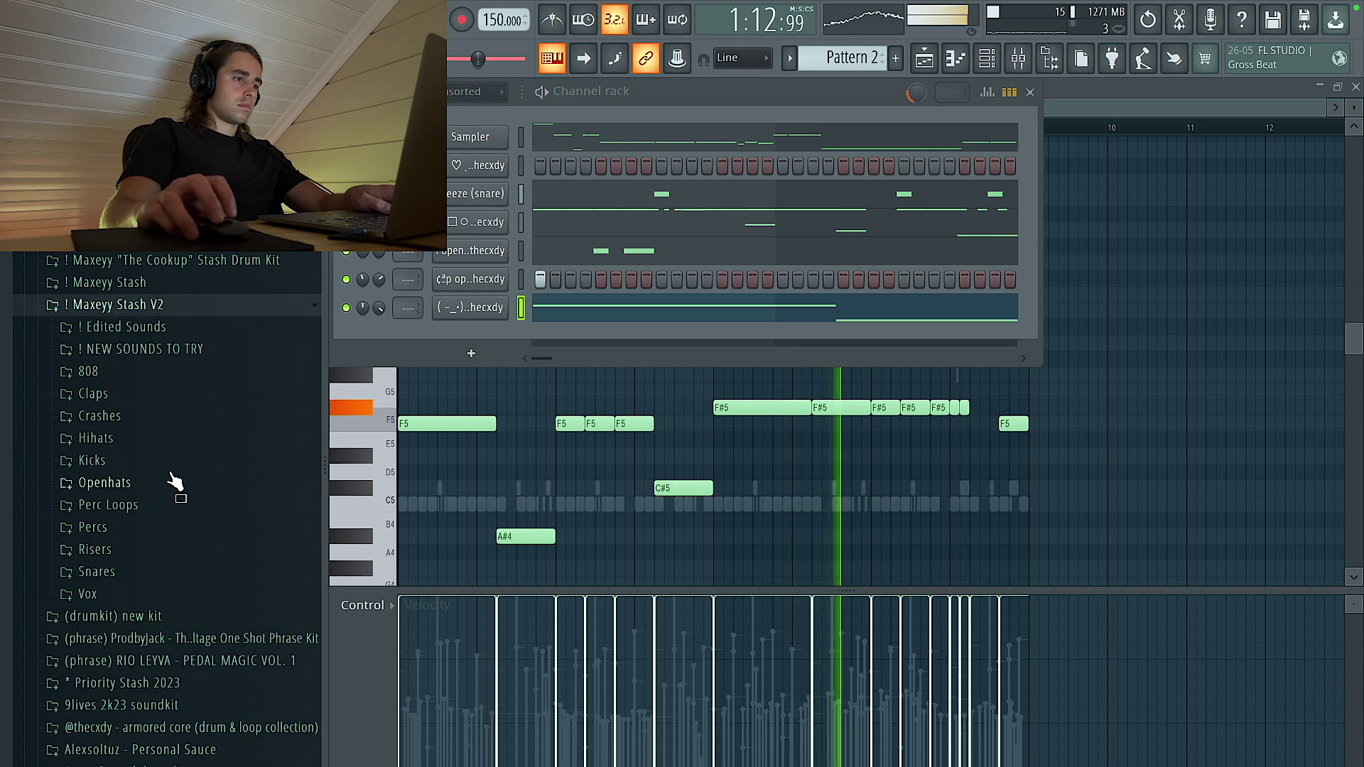
left_click(142, 461)
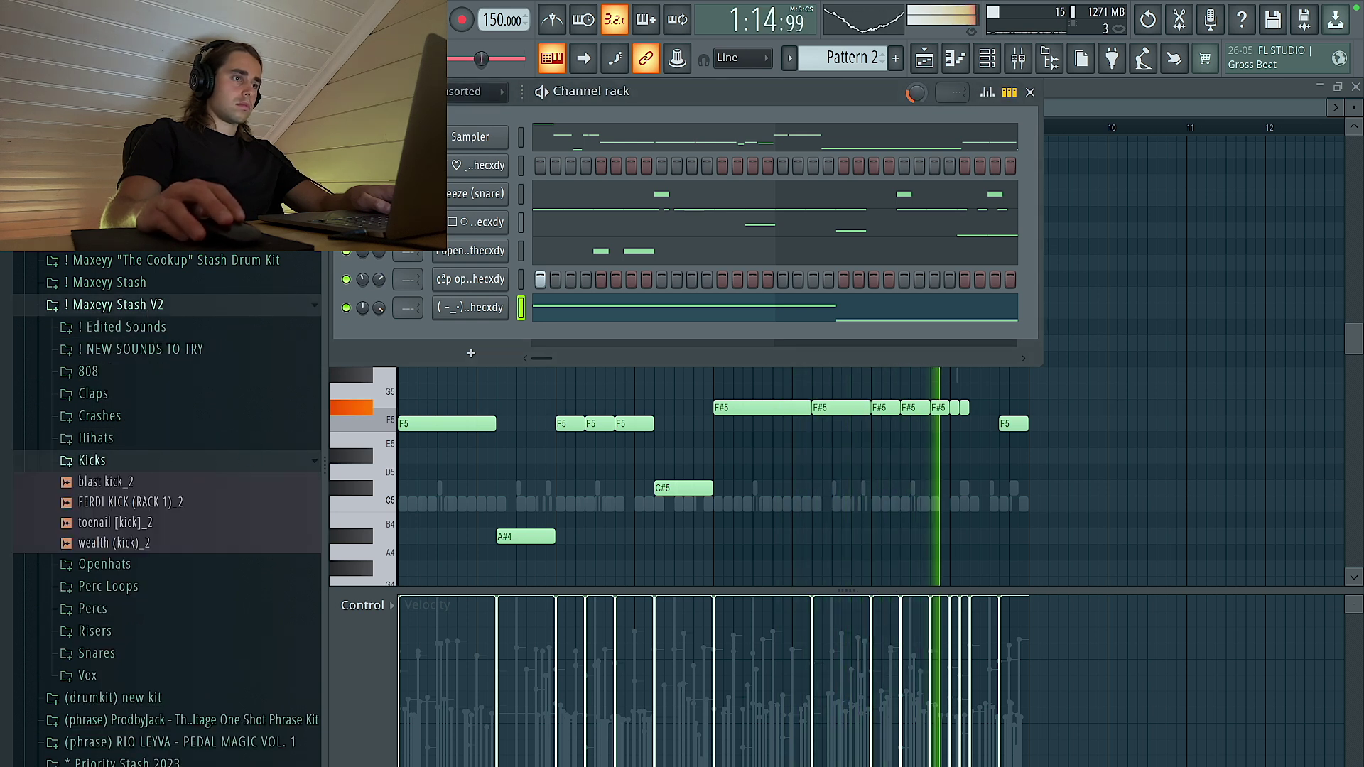
left_click(128, 502)
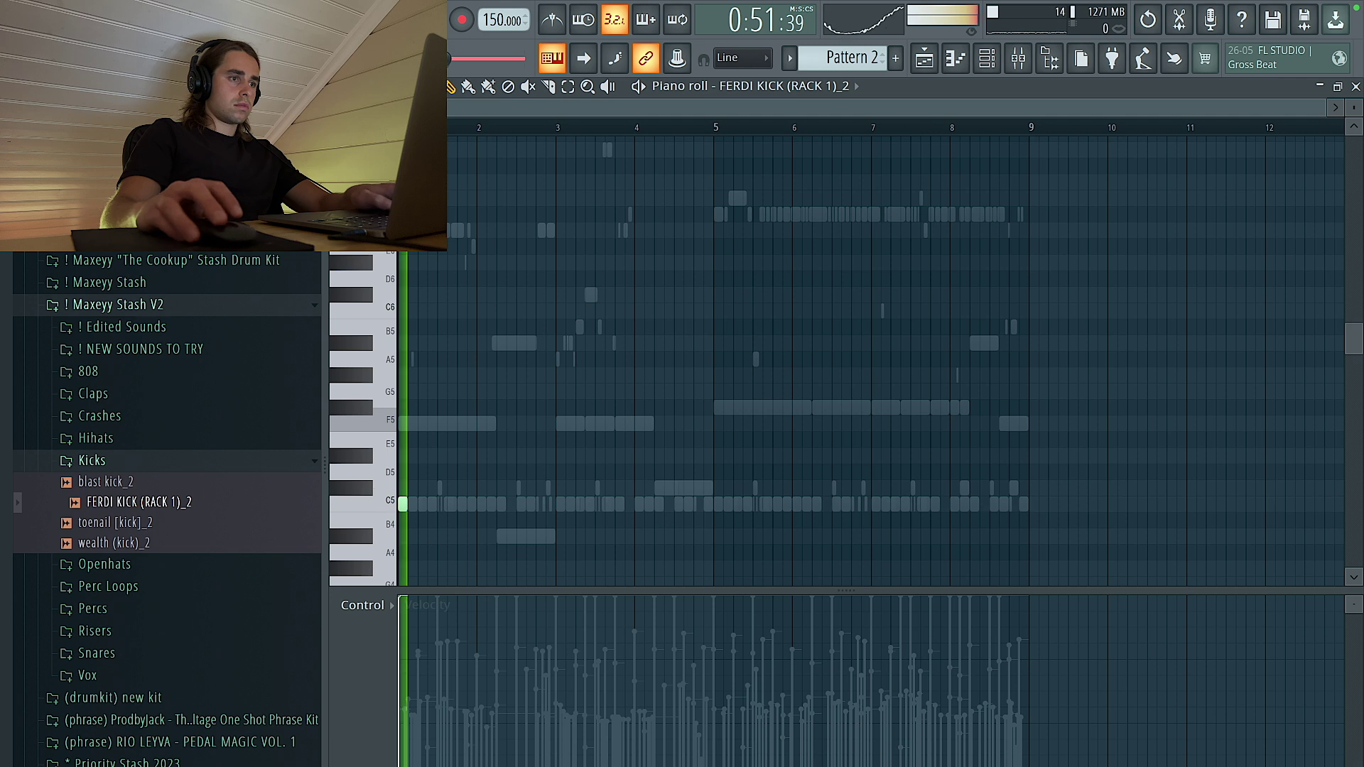
Step: Add C5 kick notes under the 808 hits in bars 2, 3 and 4 of the FERDI KICK channel
left_click(502, 505)
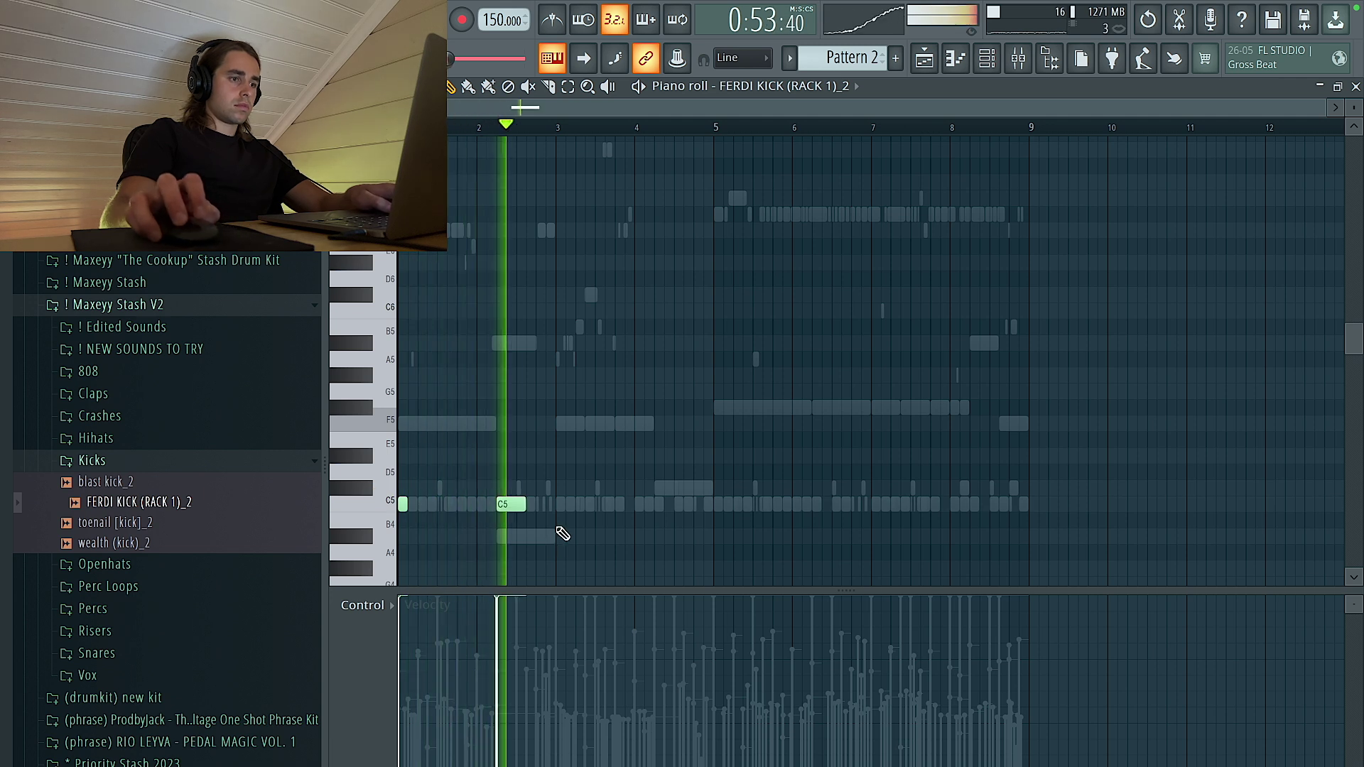
left_click(561, 505)
left_click(600, 505)
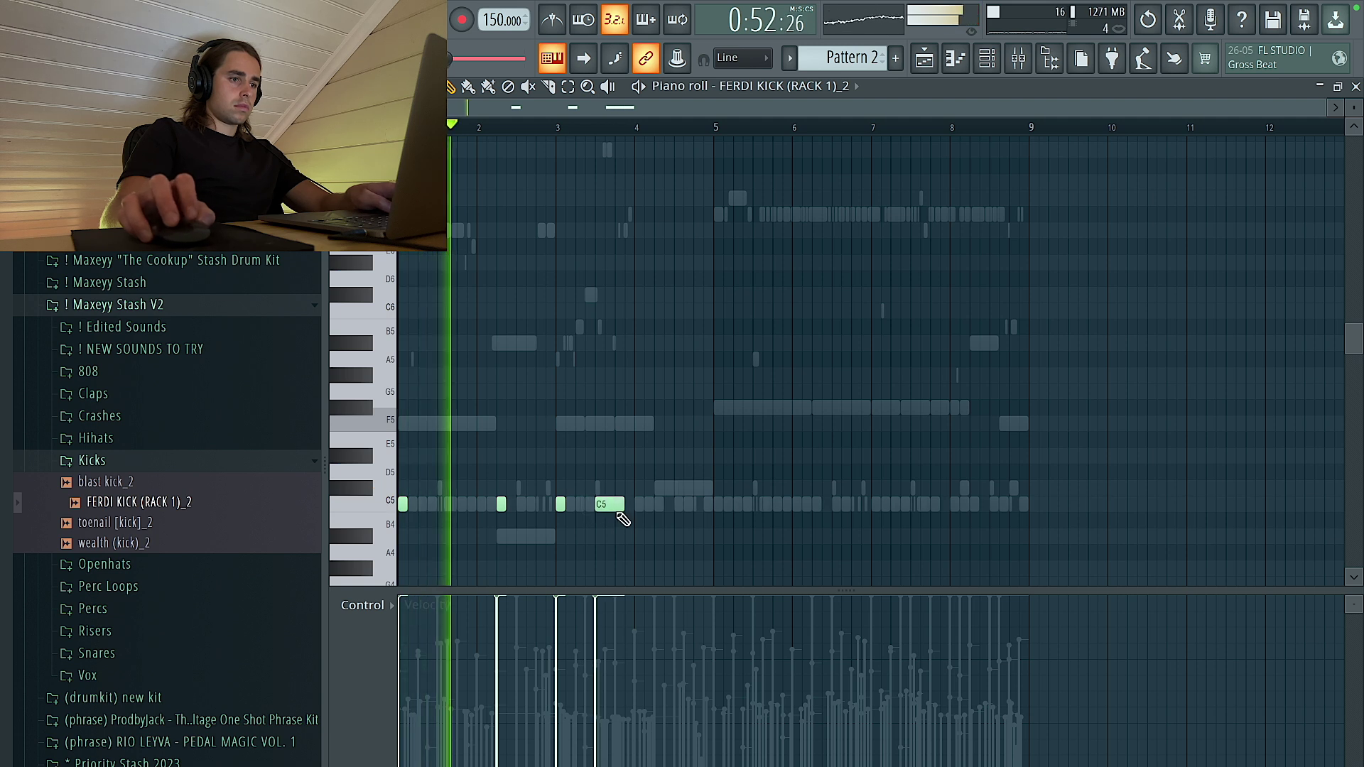
left_click(557, 128)
scroll(604, 426, "up", 2)
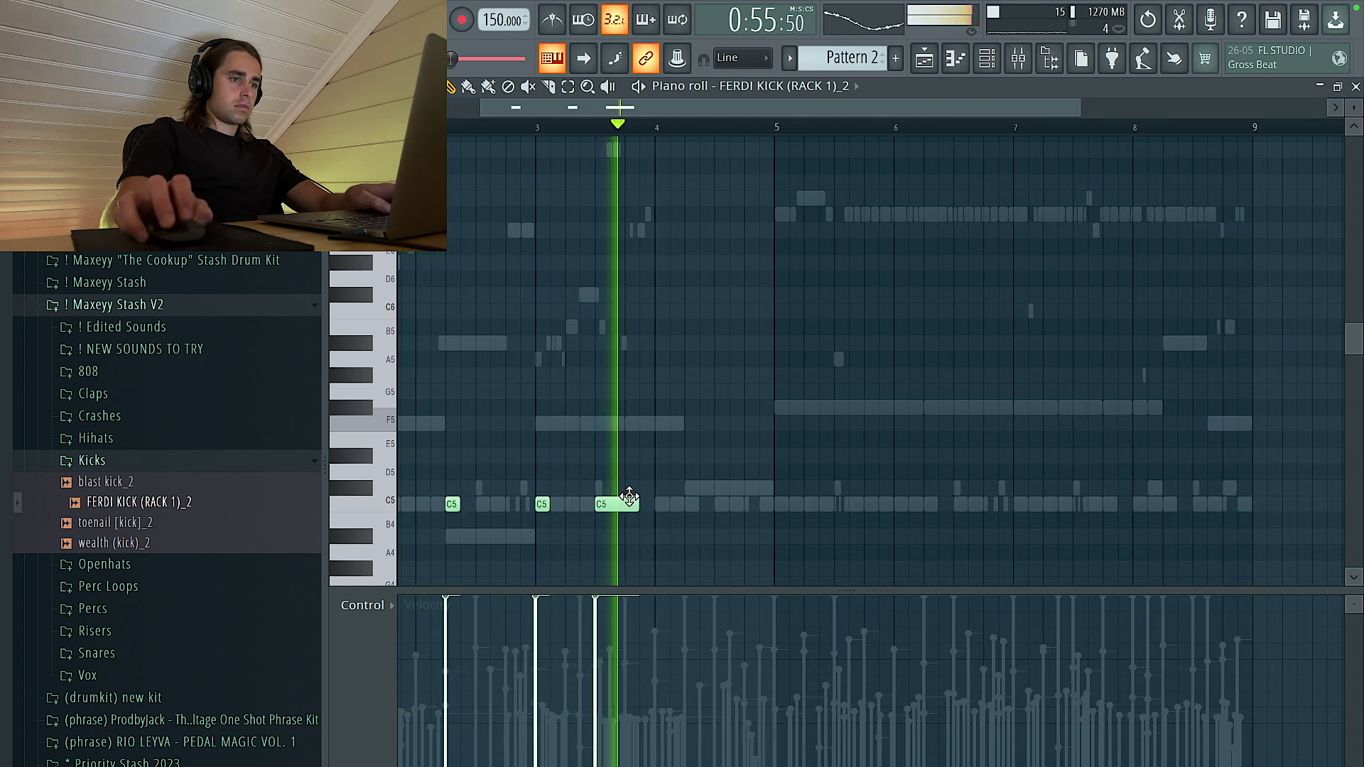
mouse_move(629, 497)
left_mouse_down()
mouse_move(625, 540)
mouse_move(627, 502)
left_mouse_up()
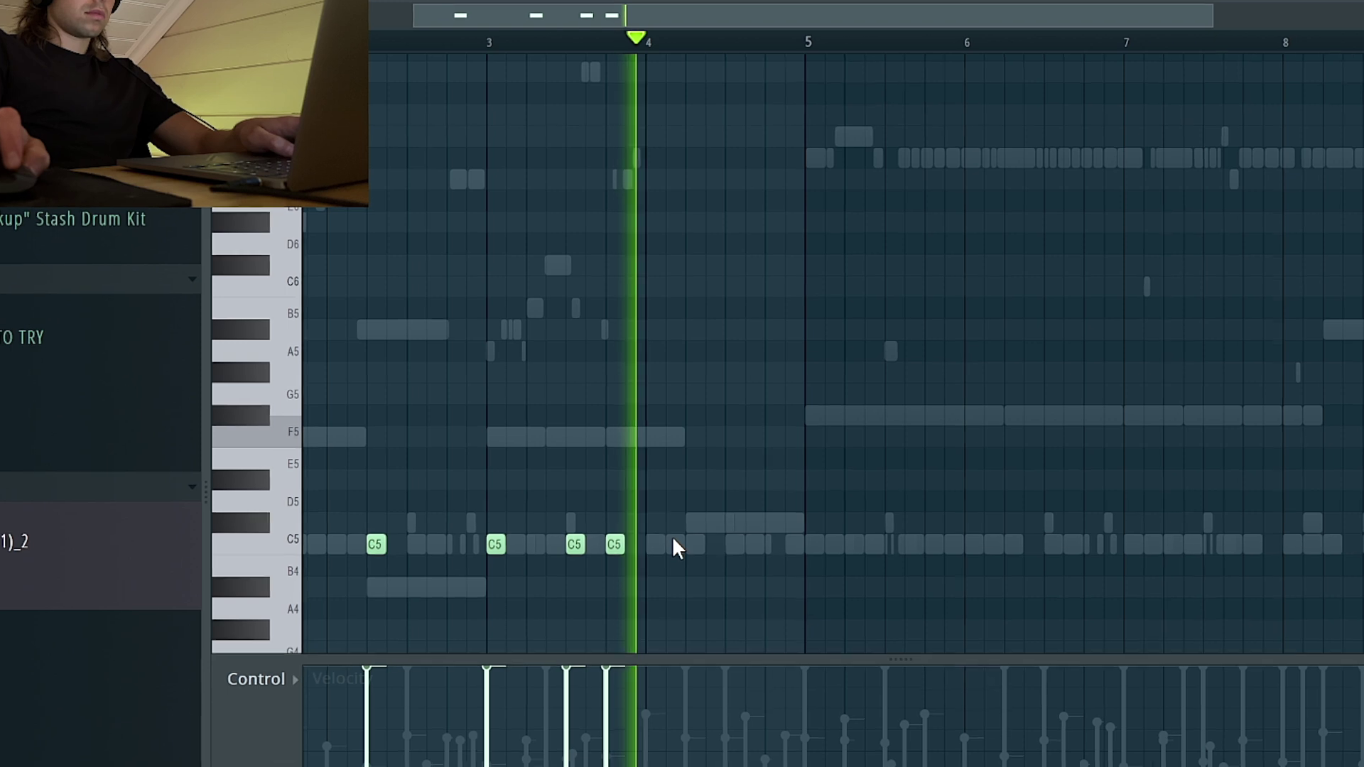
left_click(675, 544)
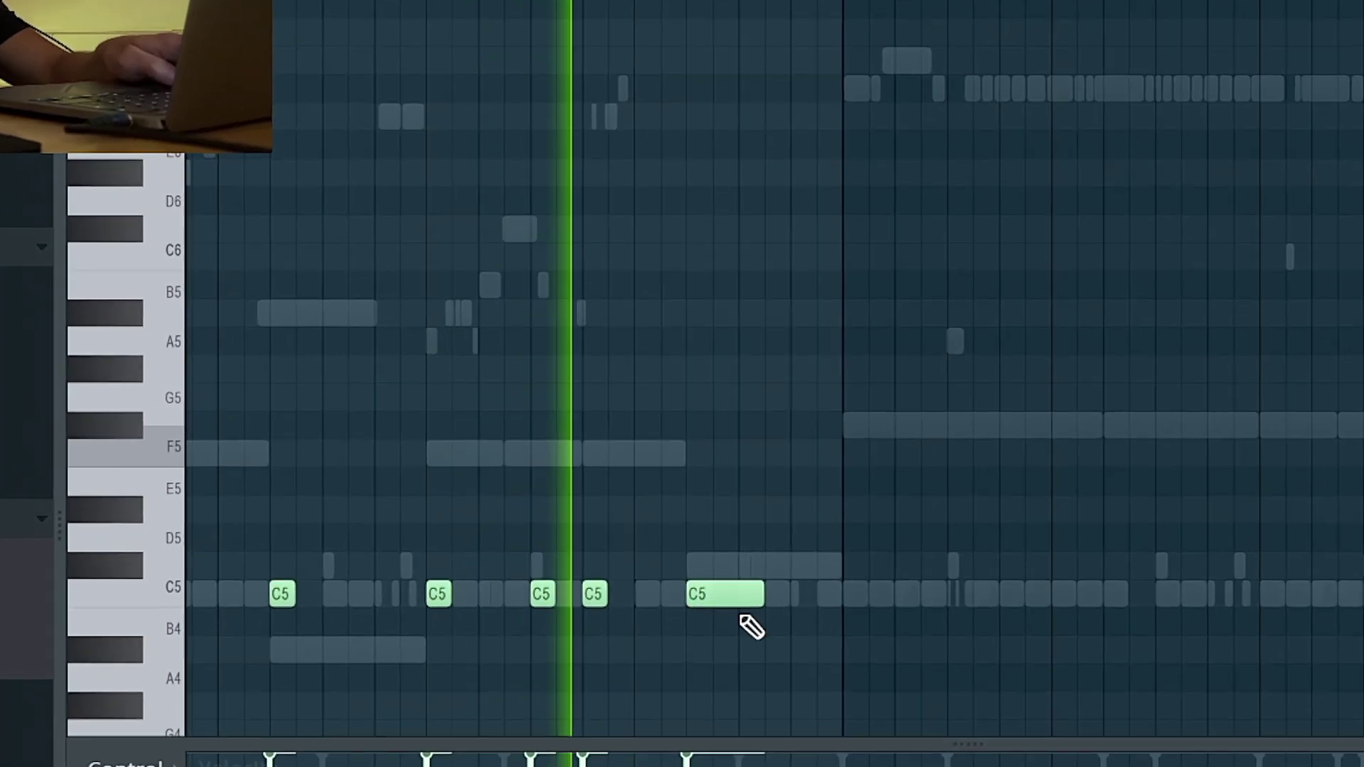
left_click(767, 592)
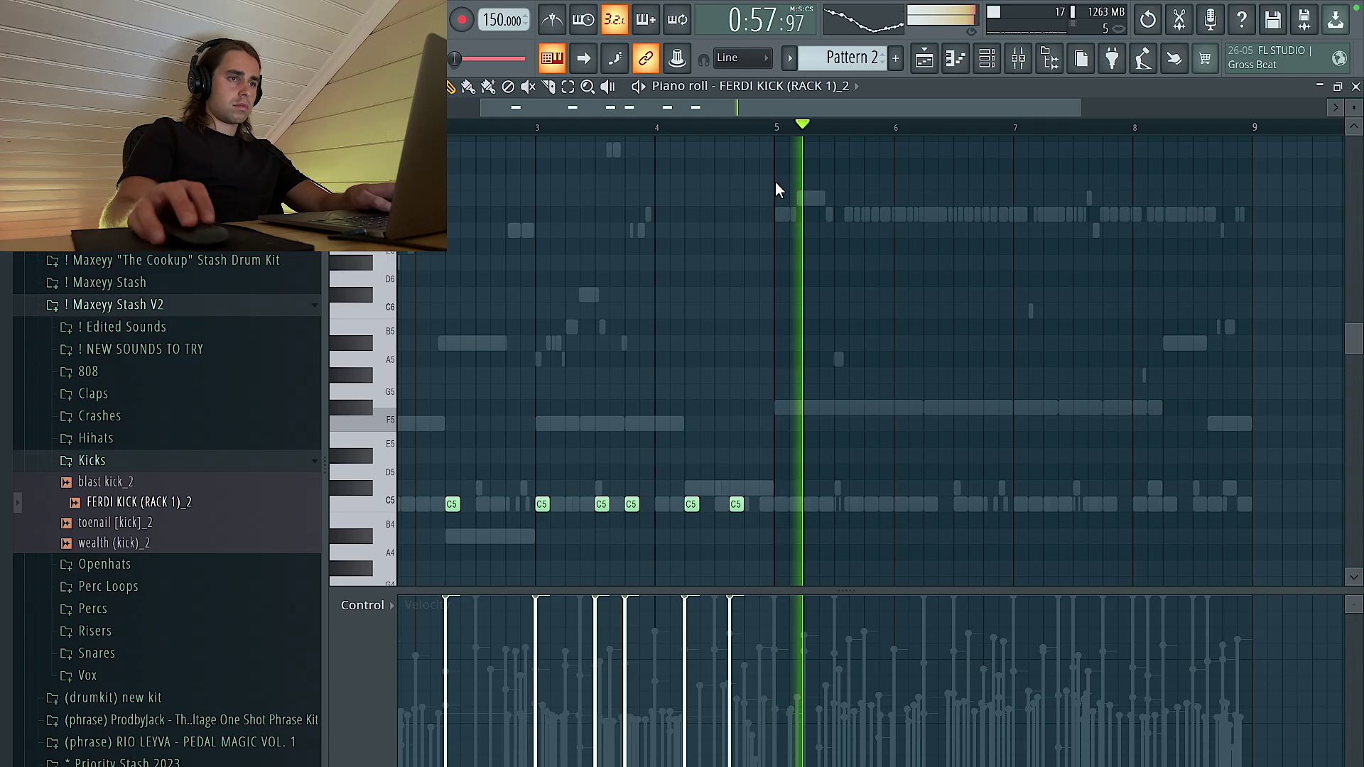
Step: Duplicate the kick notes from bars 1 to 4 into bars 5 to 8 and adjust the FERDI KICK channel's volume
left_click_drag(776, 121, 995, 64)
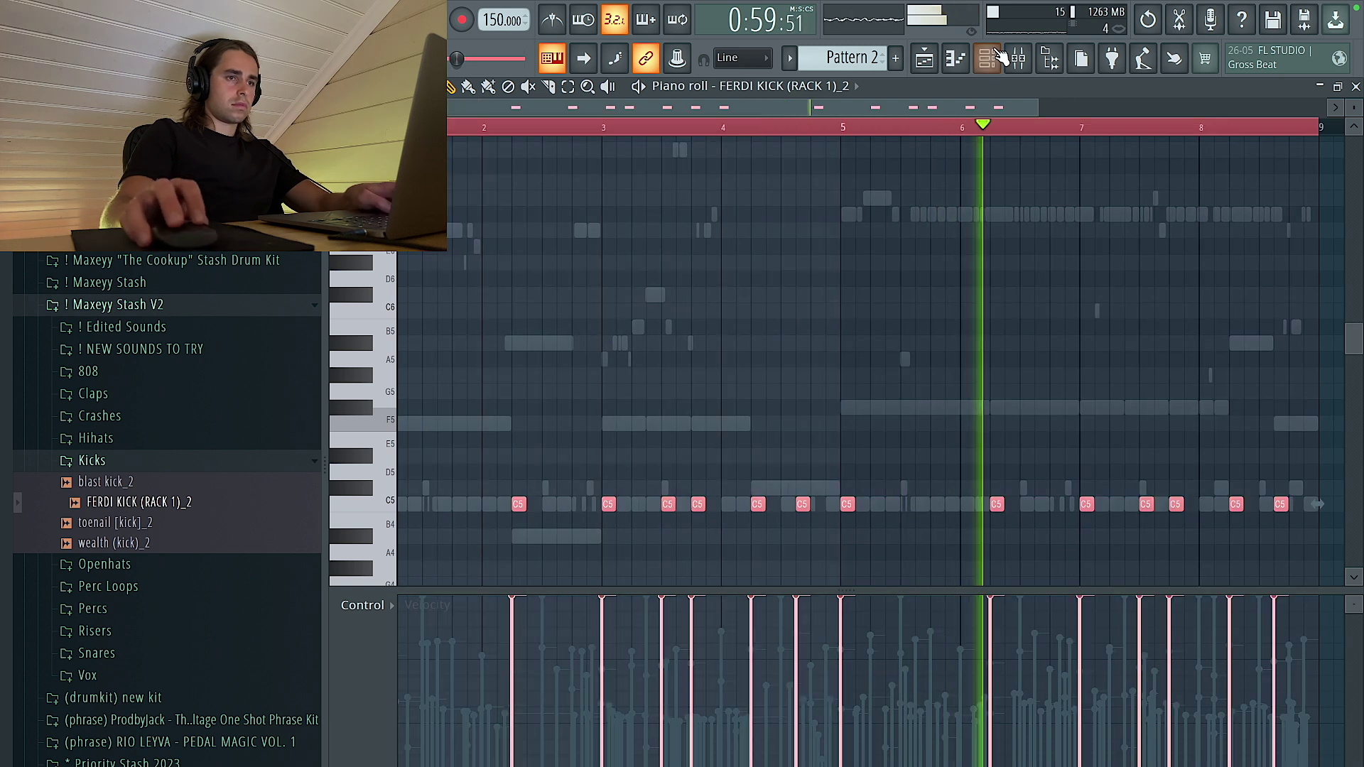
left_click(995, 63)
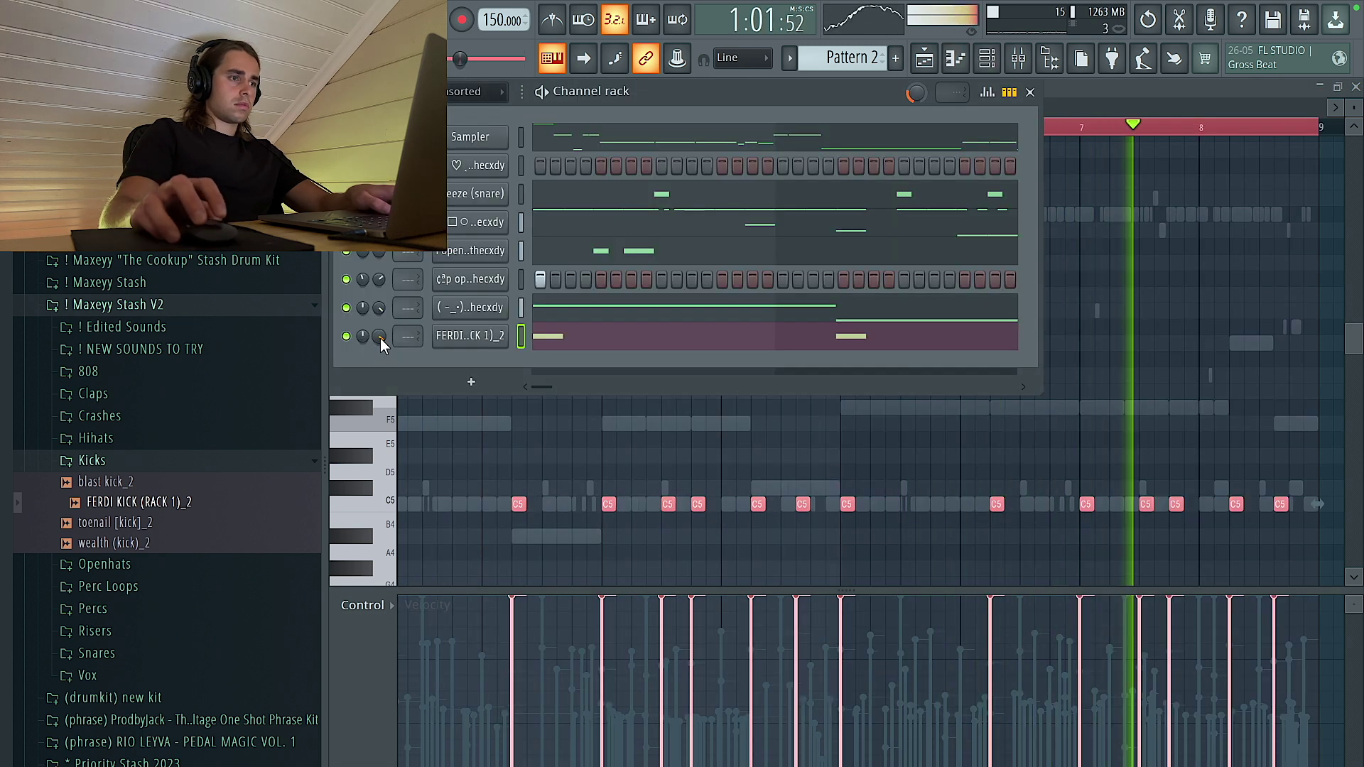
left_click(1174, 477)
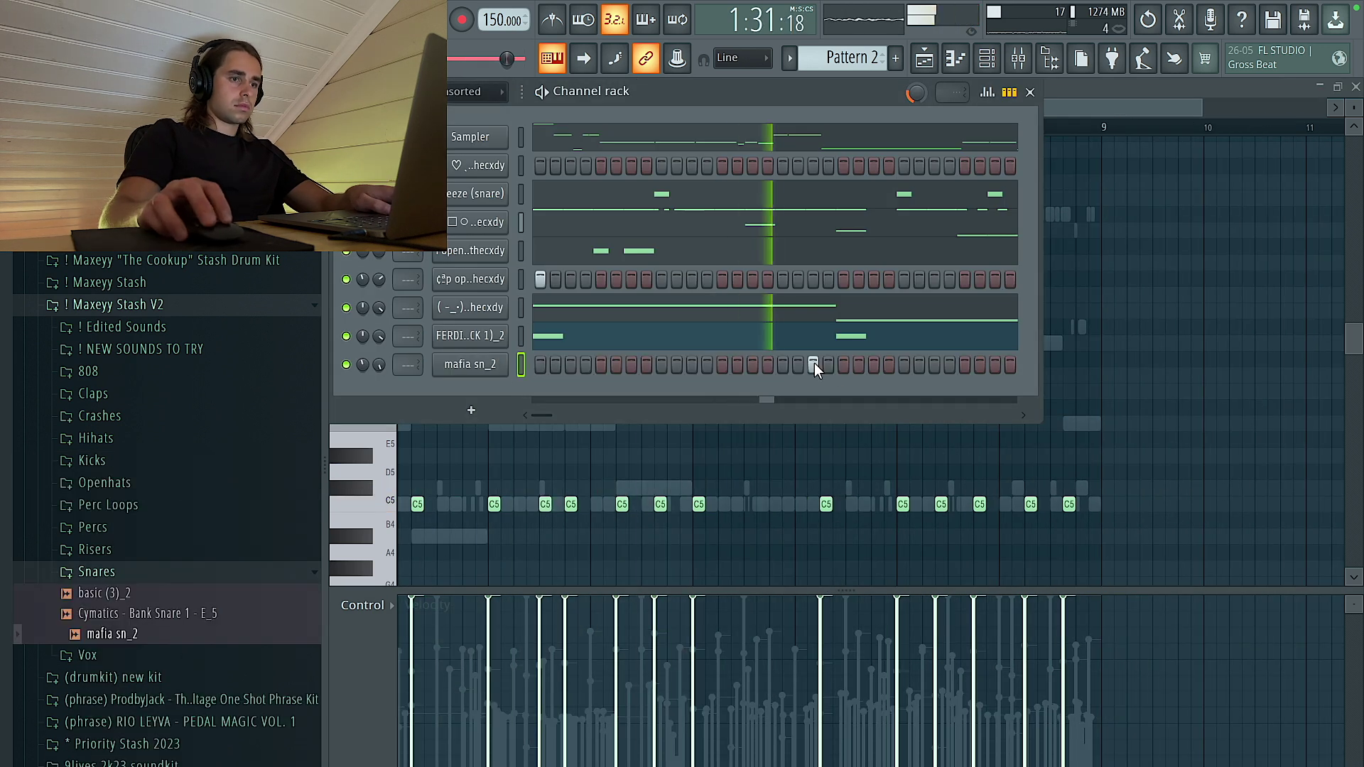
Step: Open the mafia sn_2 snare in the piano roll and duplicate bars 1 to 4 into bars 5 to 8
right_click(483, 361)
left_click(492, 360)
left_click_drag(529, 130, 801, 137)
key("ctrl+b")
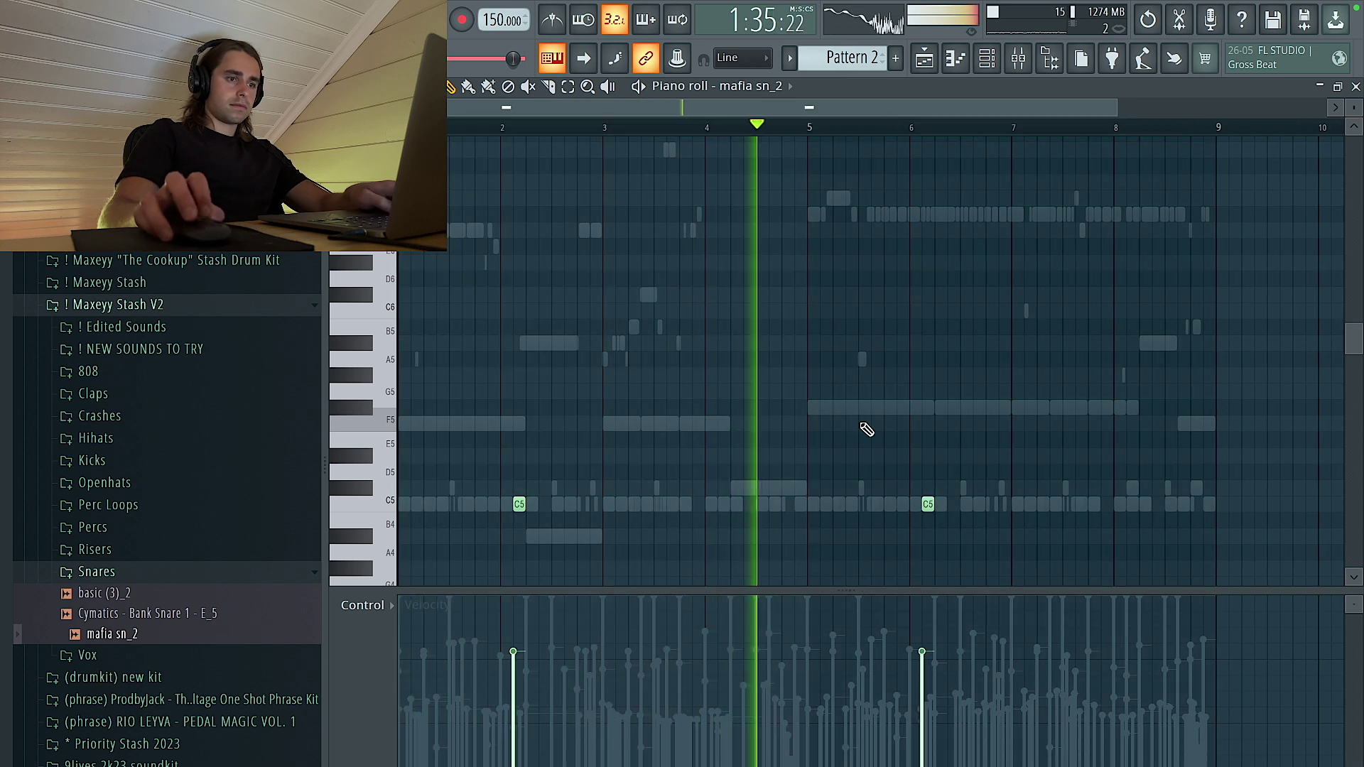
Step: Try an extra C5 mafia sn_2 hit near the start of bar 8 and delete it
scroll(854, 422, "up", 3)
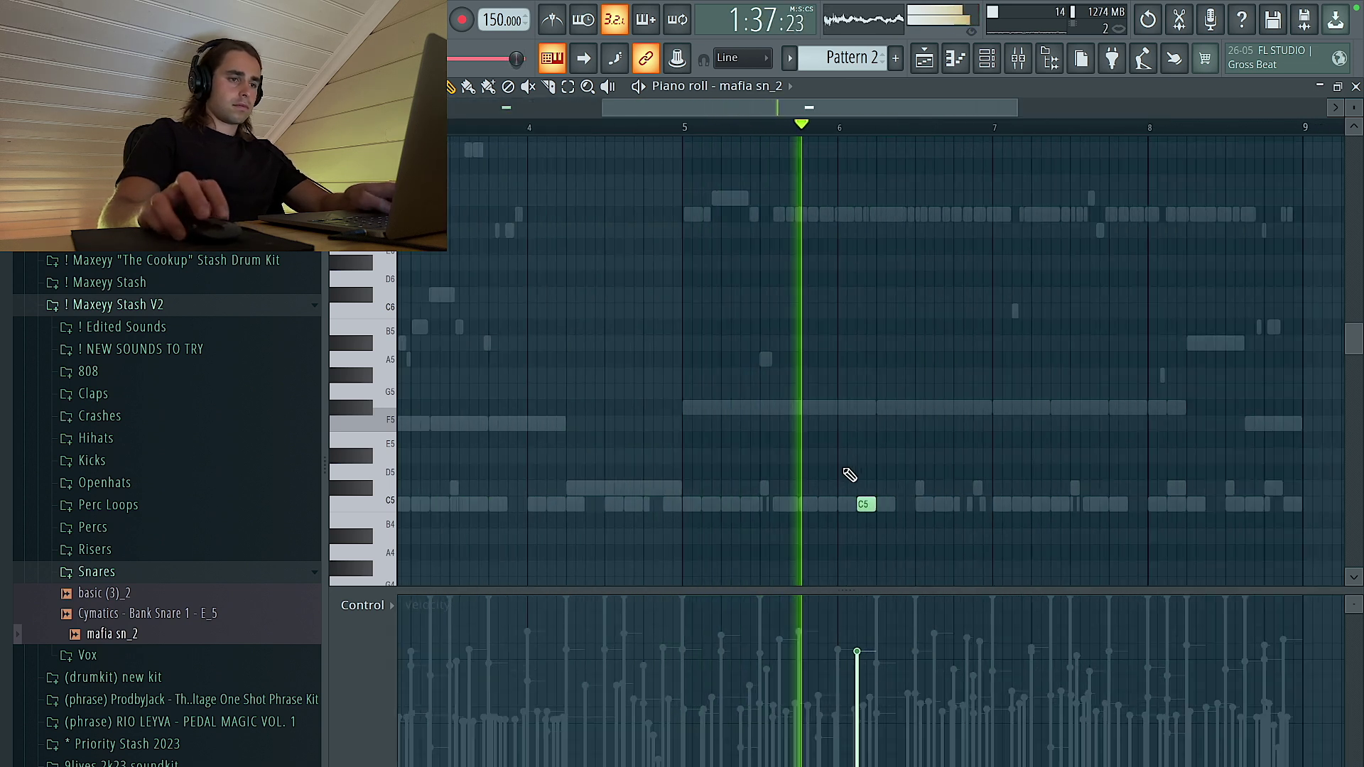
scroll(1030, 499, "down", 2)
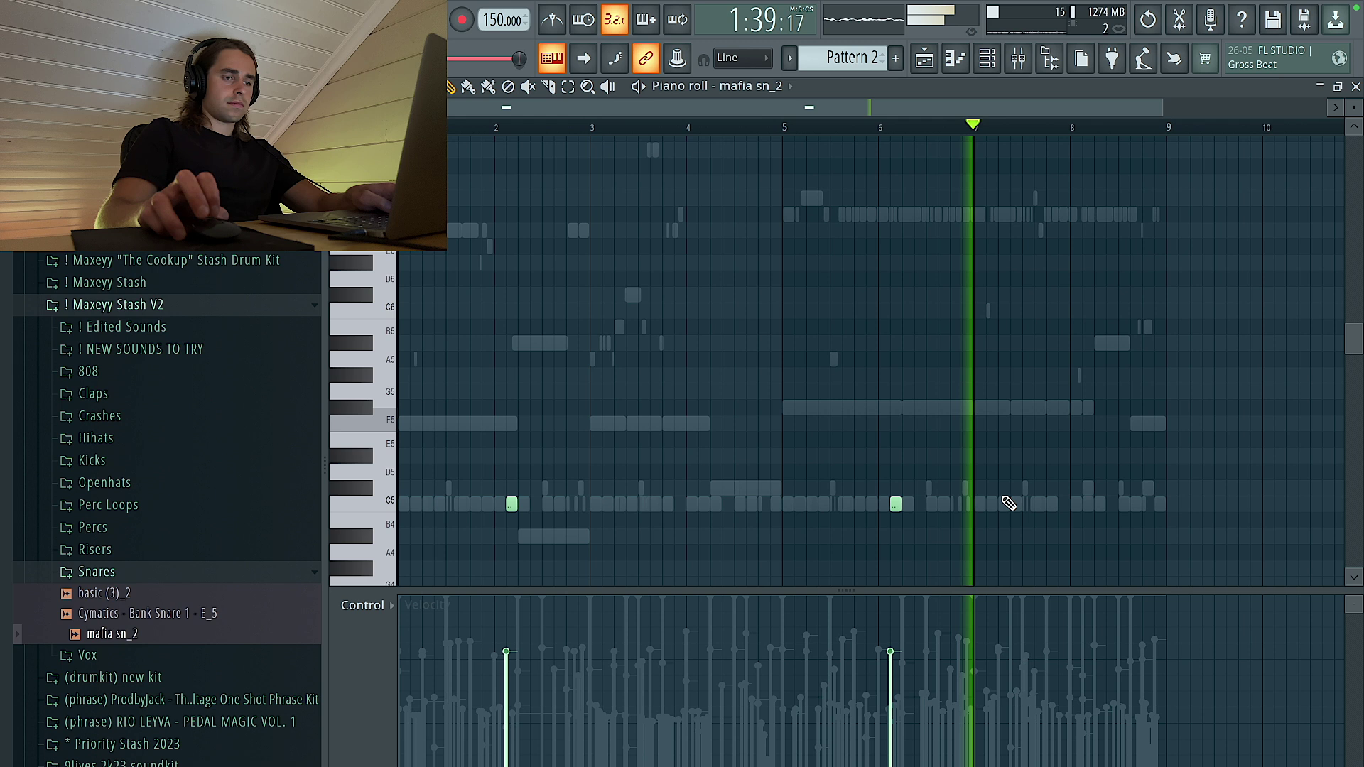
scroll(1066, 518, "up", 2)
left_click(1064, 506)
right_click(1074, 509)
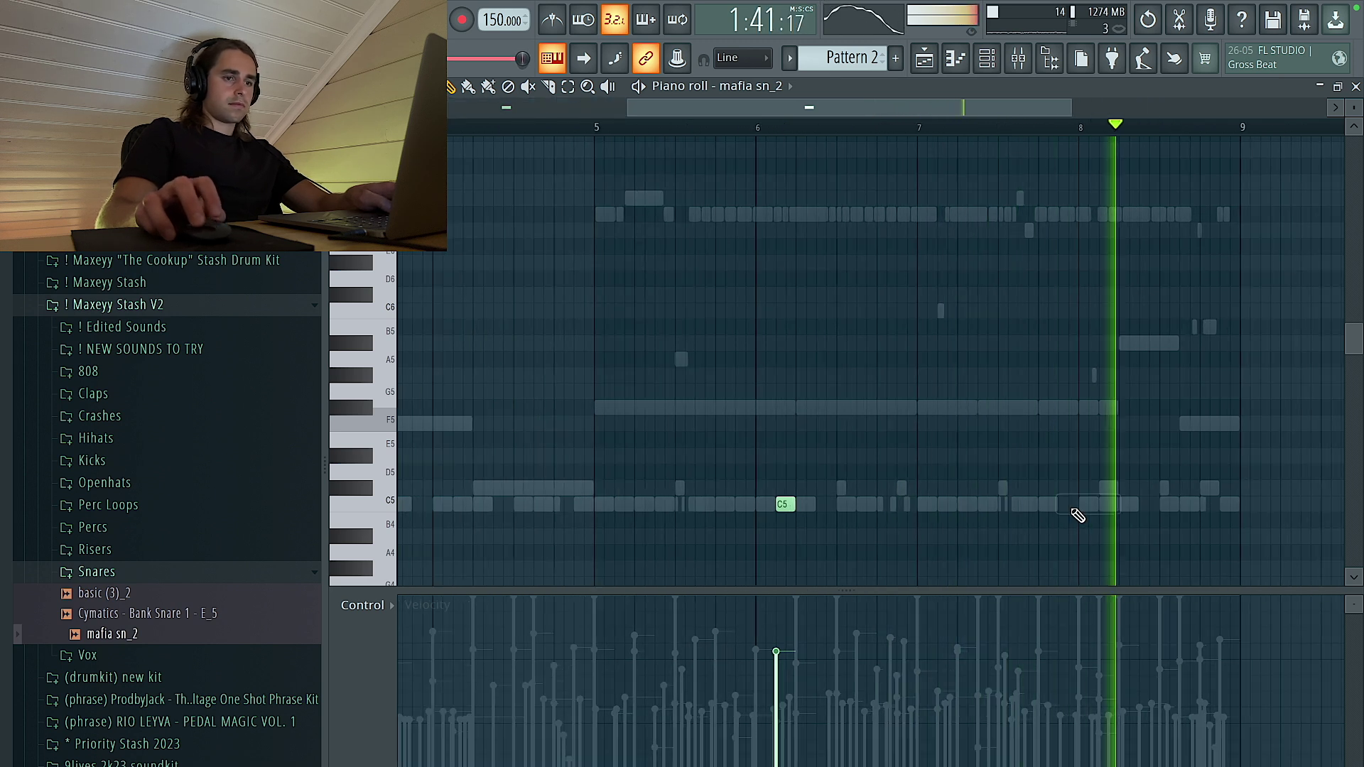
Step: Load NarcoWave hat open 2_2 from the Openhats folder and add a C5 hit late in bar 2 and two in bar 4
key("F6")
left_click(468, 355)
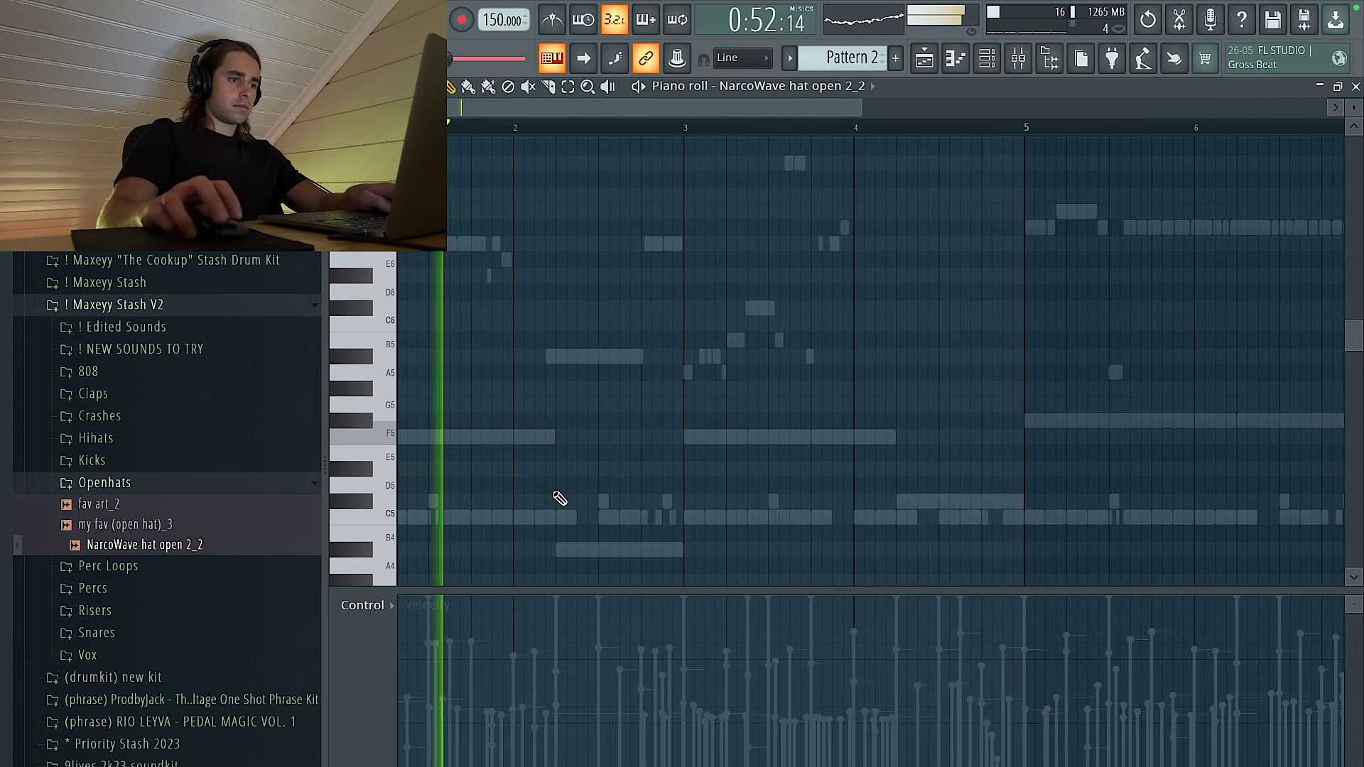
left_click(645, 515)
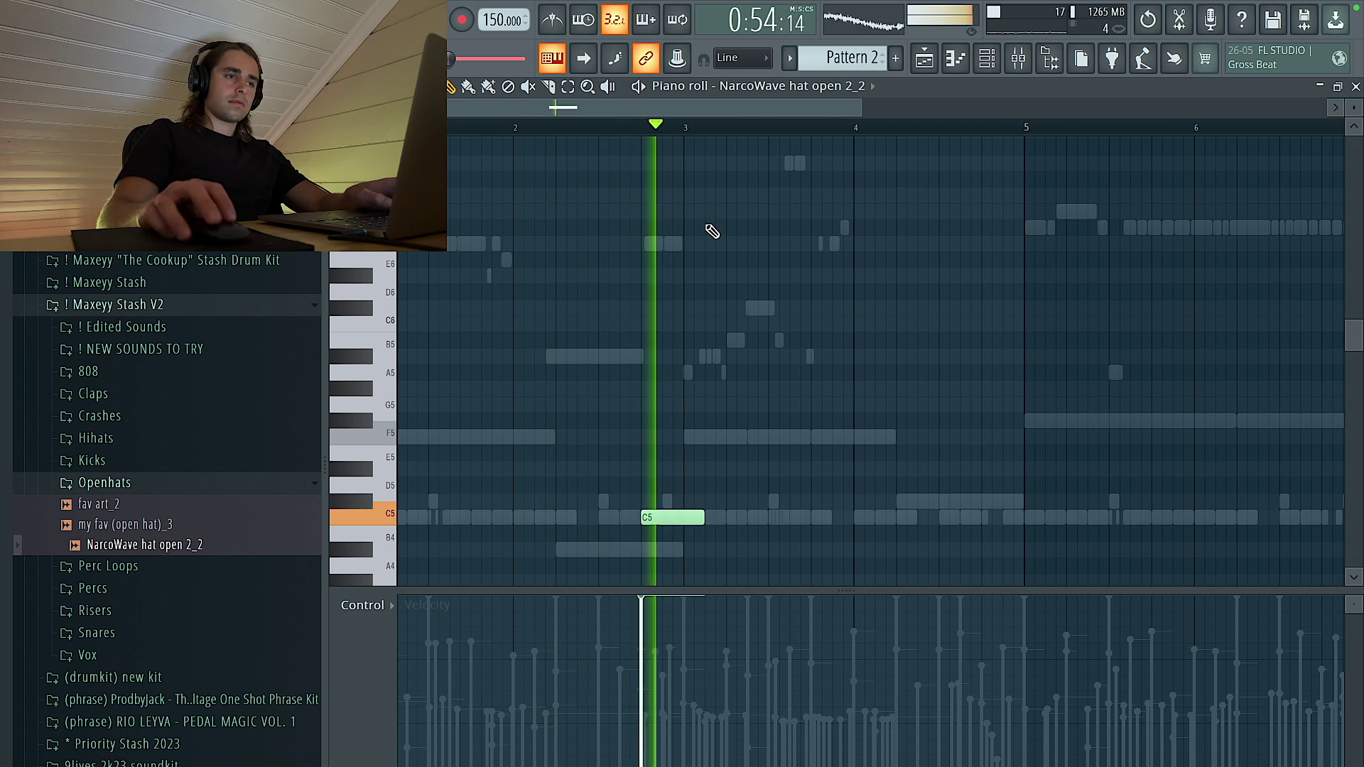
scroll(736, 284, "down", 3)
left_click(939, 420)
left_click(983, 421)
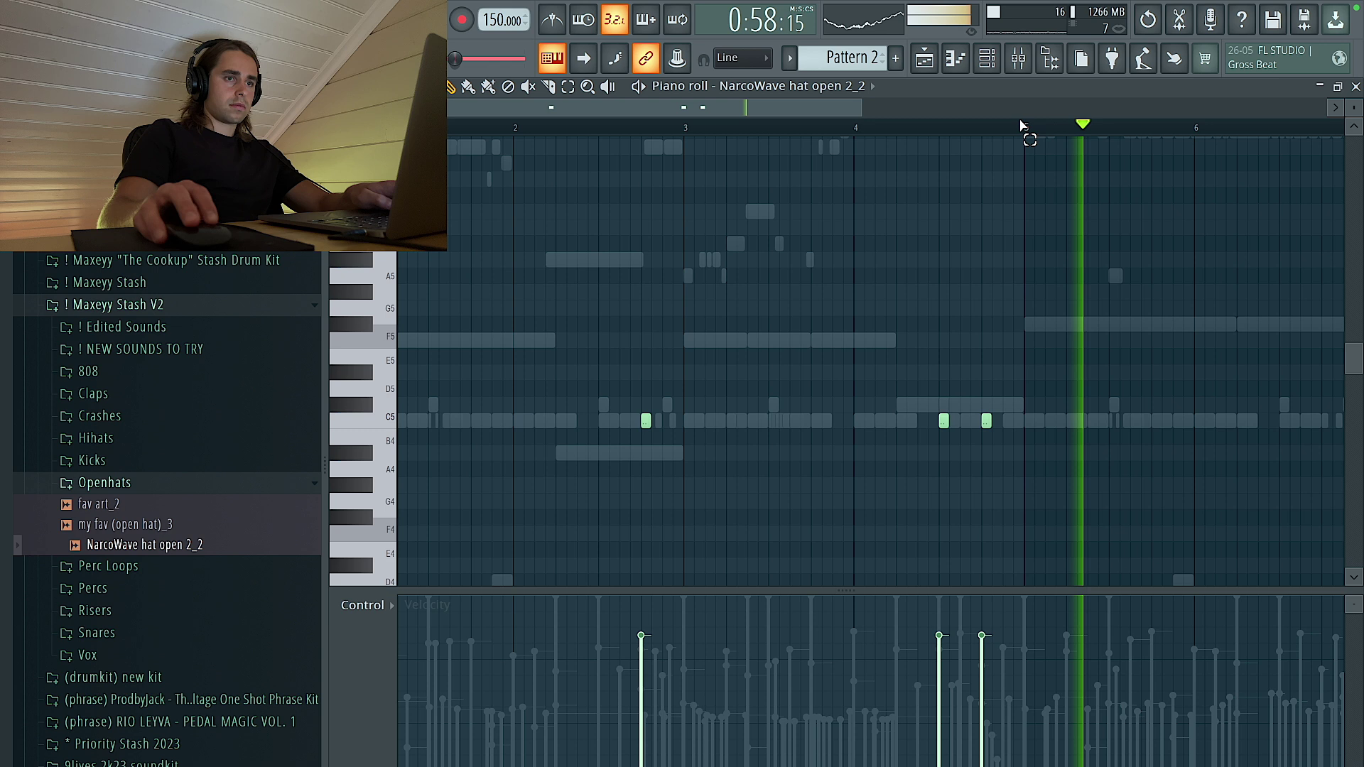
Step: Repeat the open hat notes from bars 1 to 4 in bars 5 to 8
left_click(986, 58)
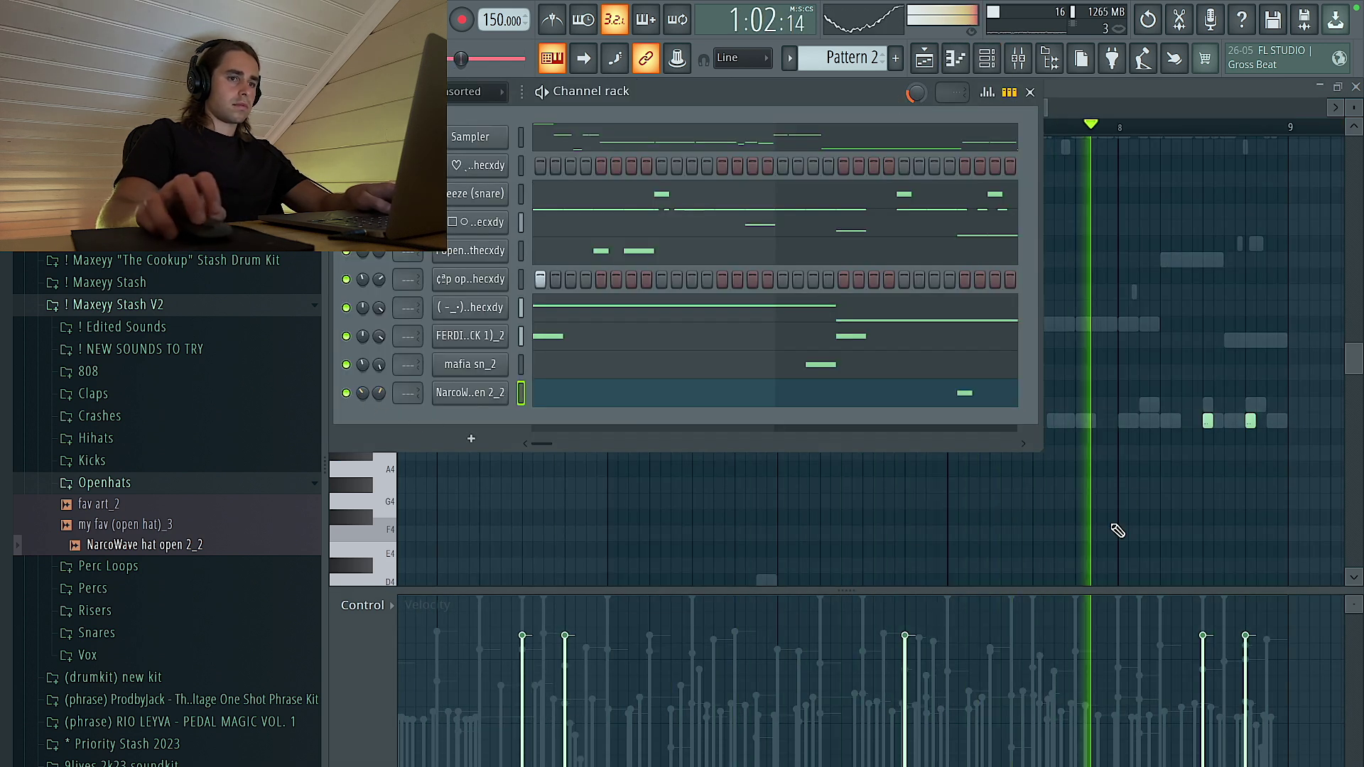
key("F6")
scroll(1094, 475, "down", 2, "ctrl")
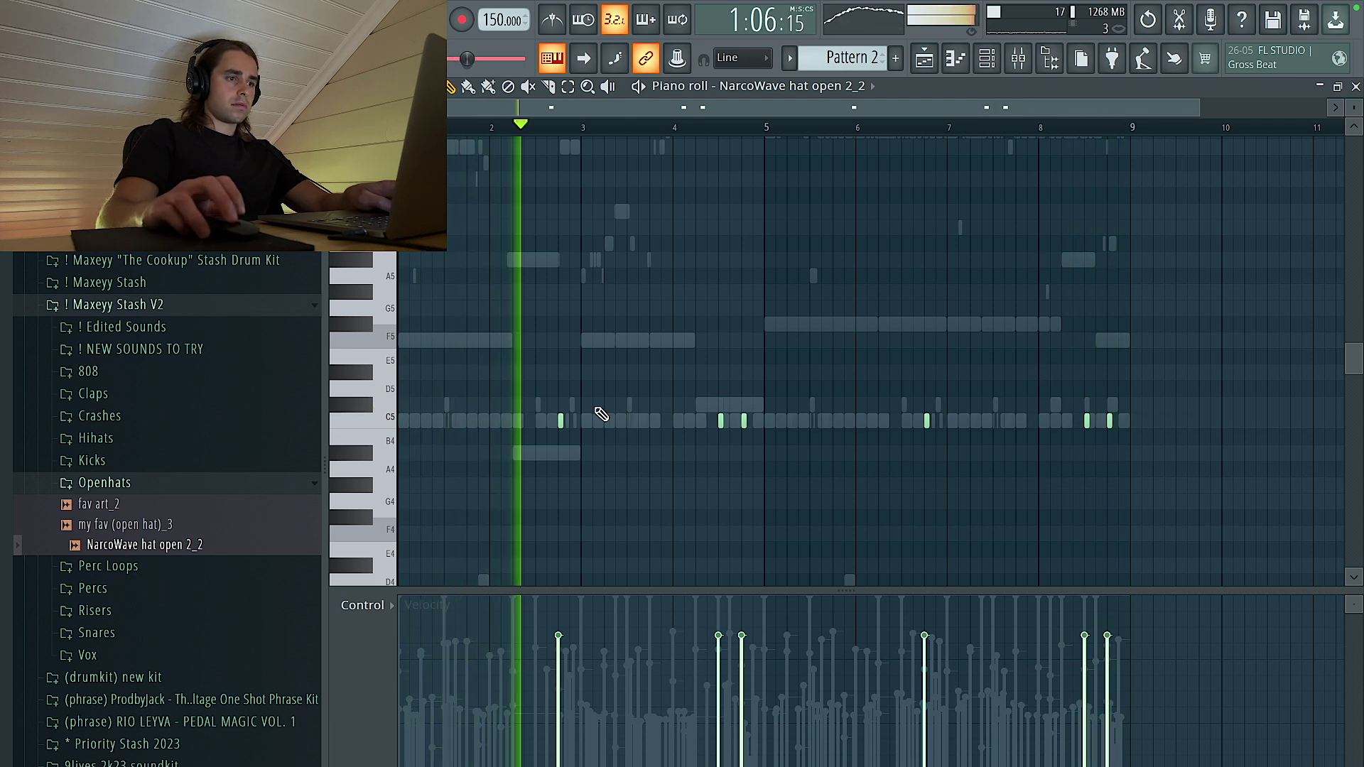
Step: Show the breeze (snare) notes in the piano roll and switch to the ( -_•) 808 notes
double_click(573, 404)
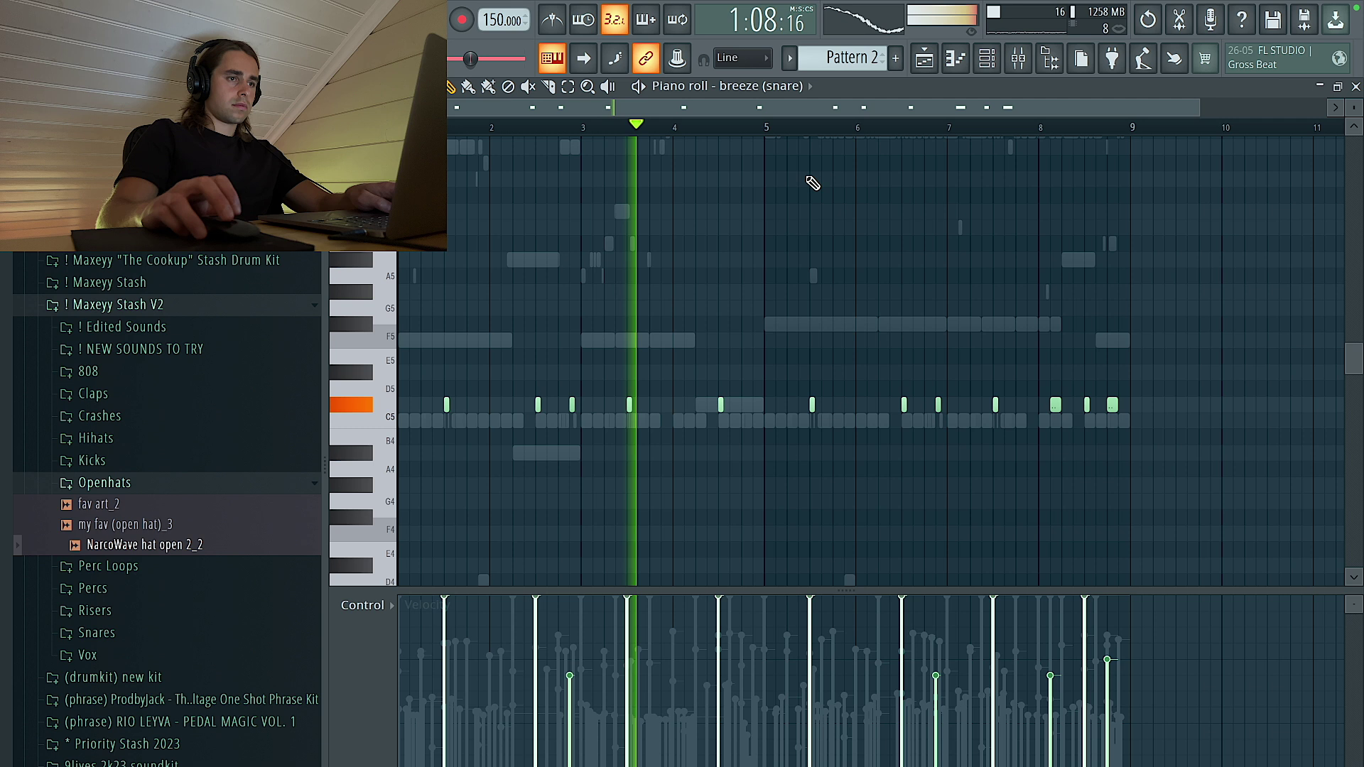
left_click(801, 87)
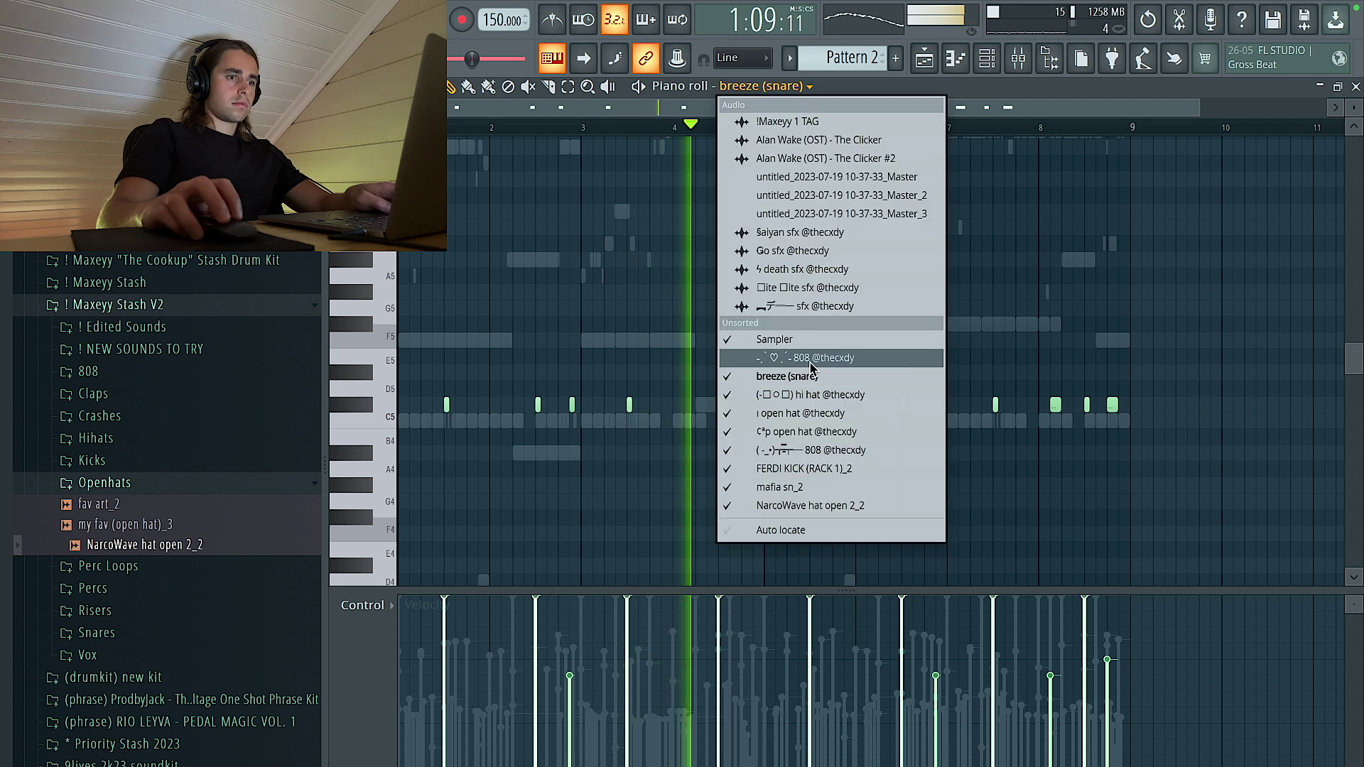
left_click(810, 450)
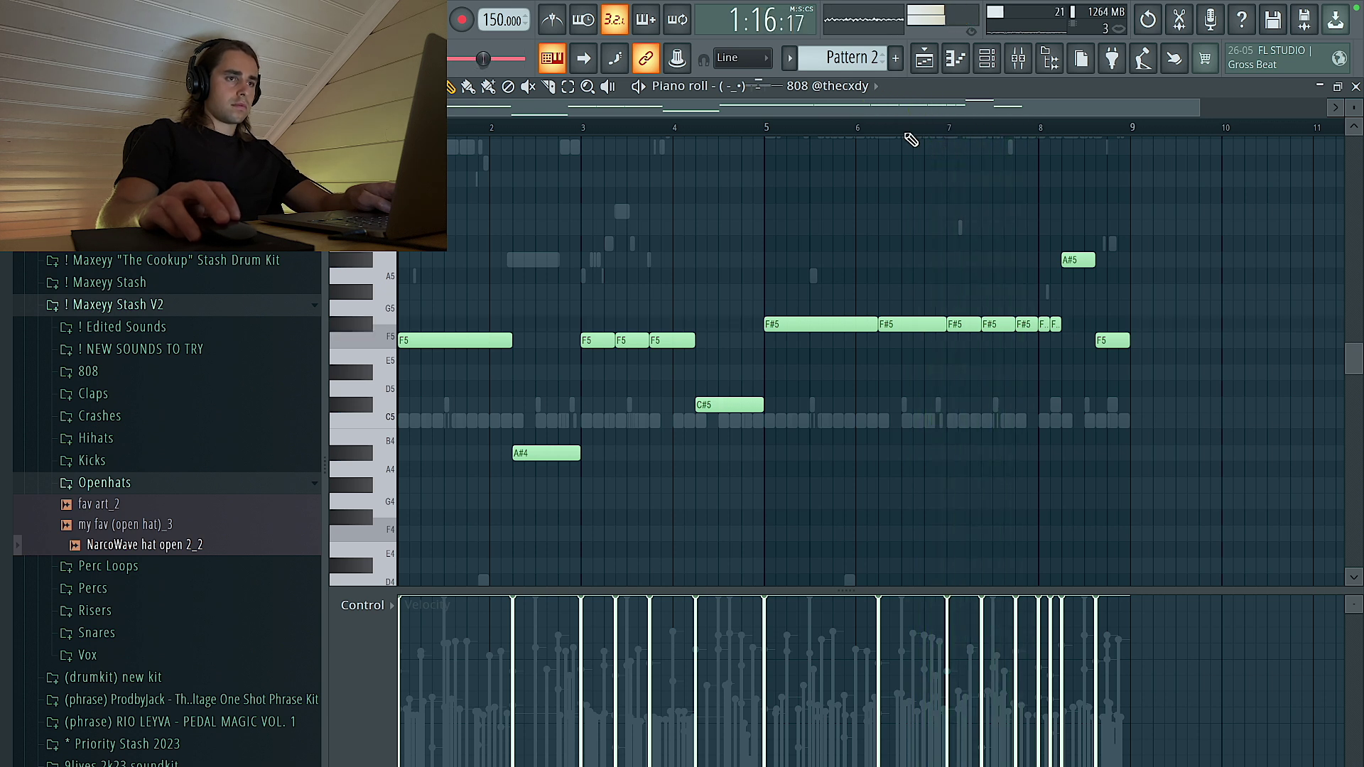
Step: Adjust the volume of the Master_2 audio clip on track 2 of the playlist
left_click(925, 61)
double_click(1115, 253)
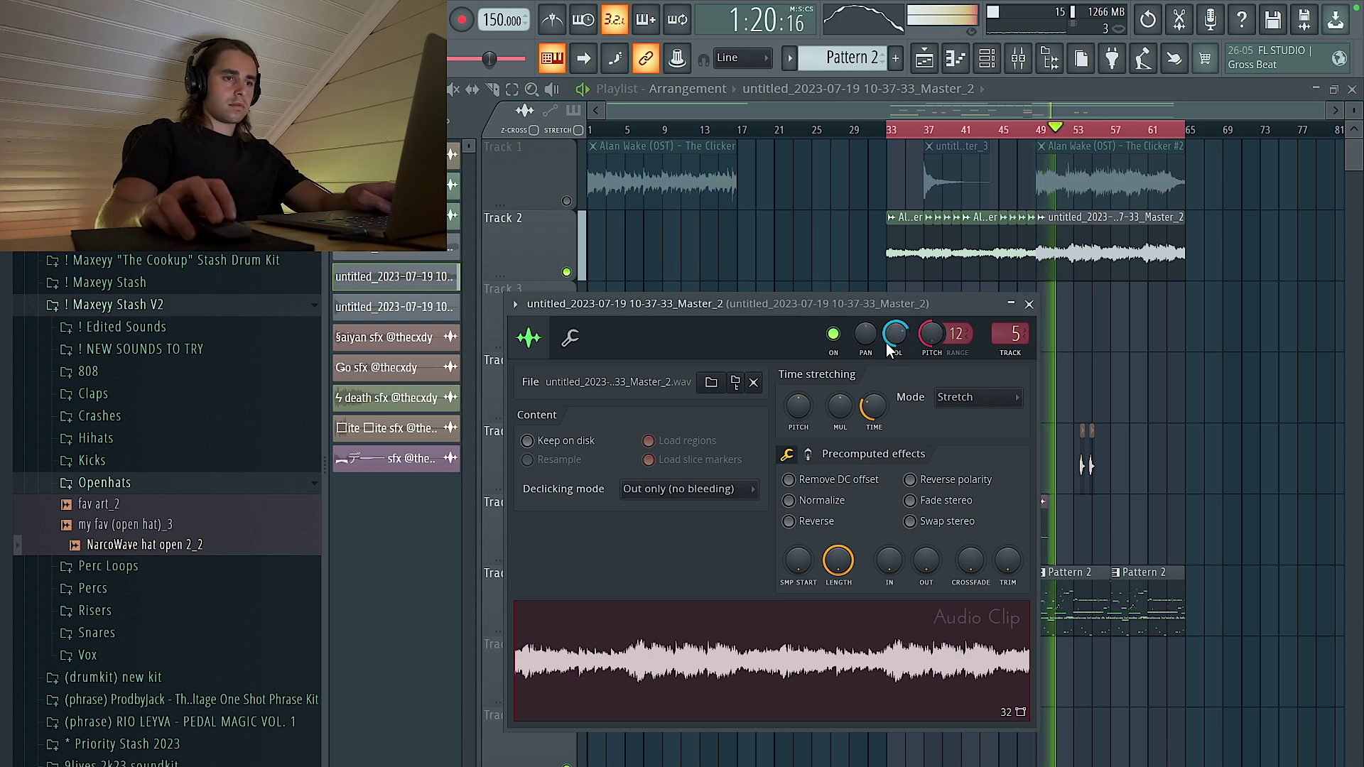
key("Escape")
scroll(1207, 350, "up", 3)
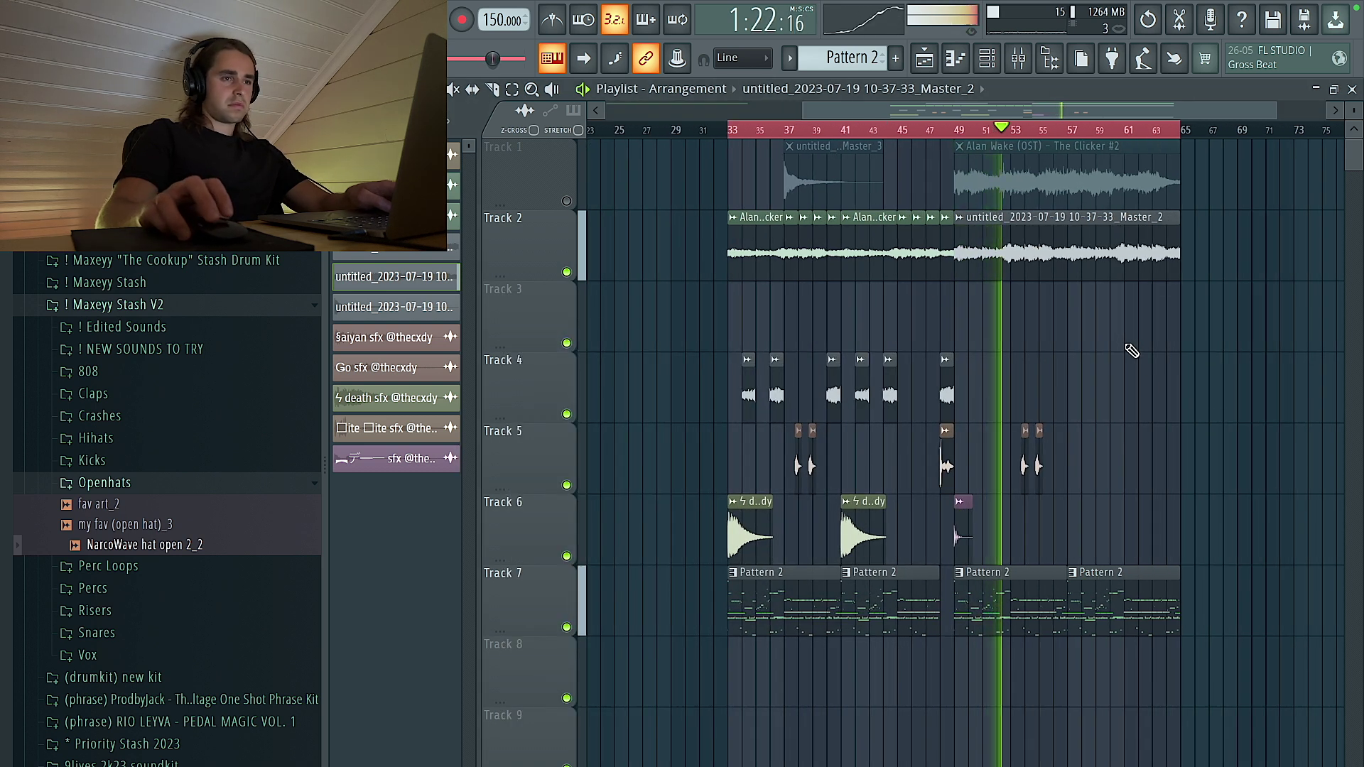
Step: Select bars 49 to 57 in the playlist and open the ( -_•) 808 channel's notes in the piano roll
left_click(989, 61)
key("F6")
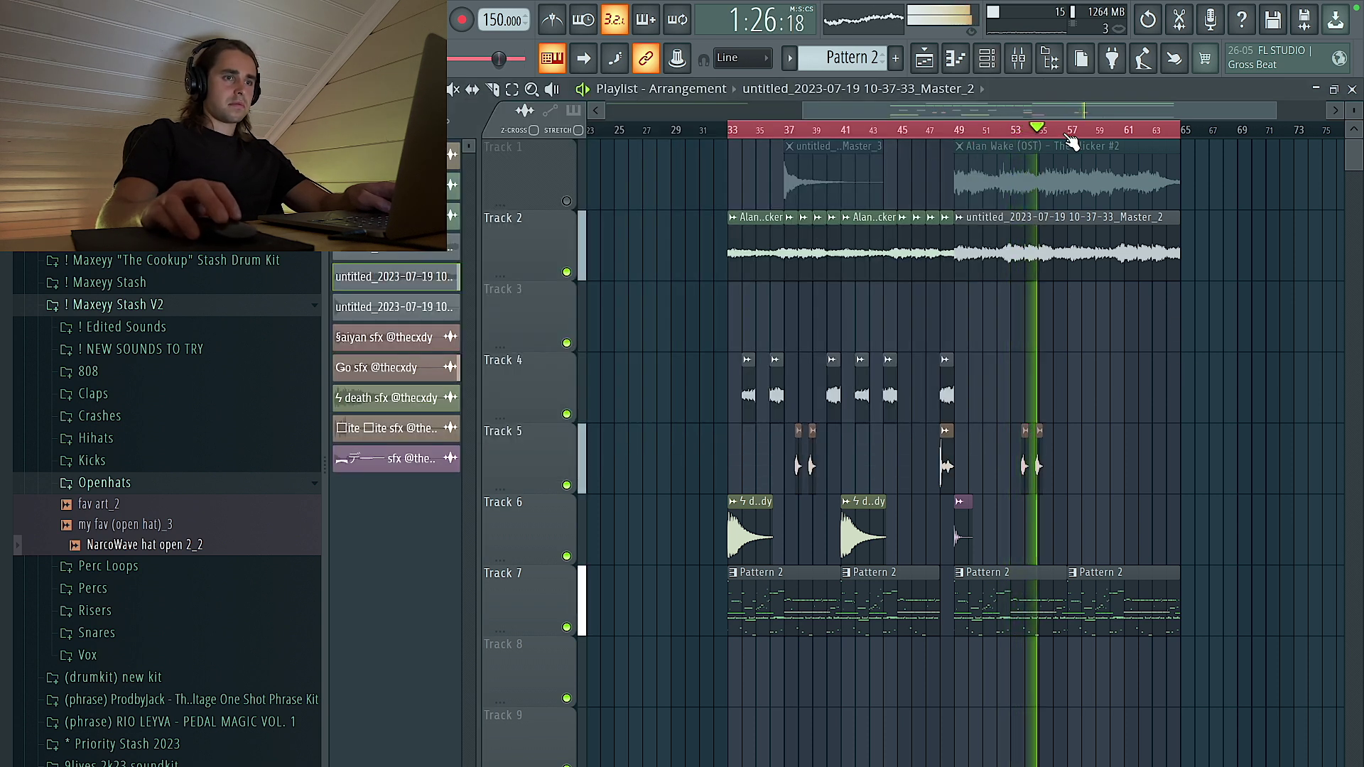
key("ctrl+d")
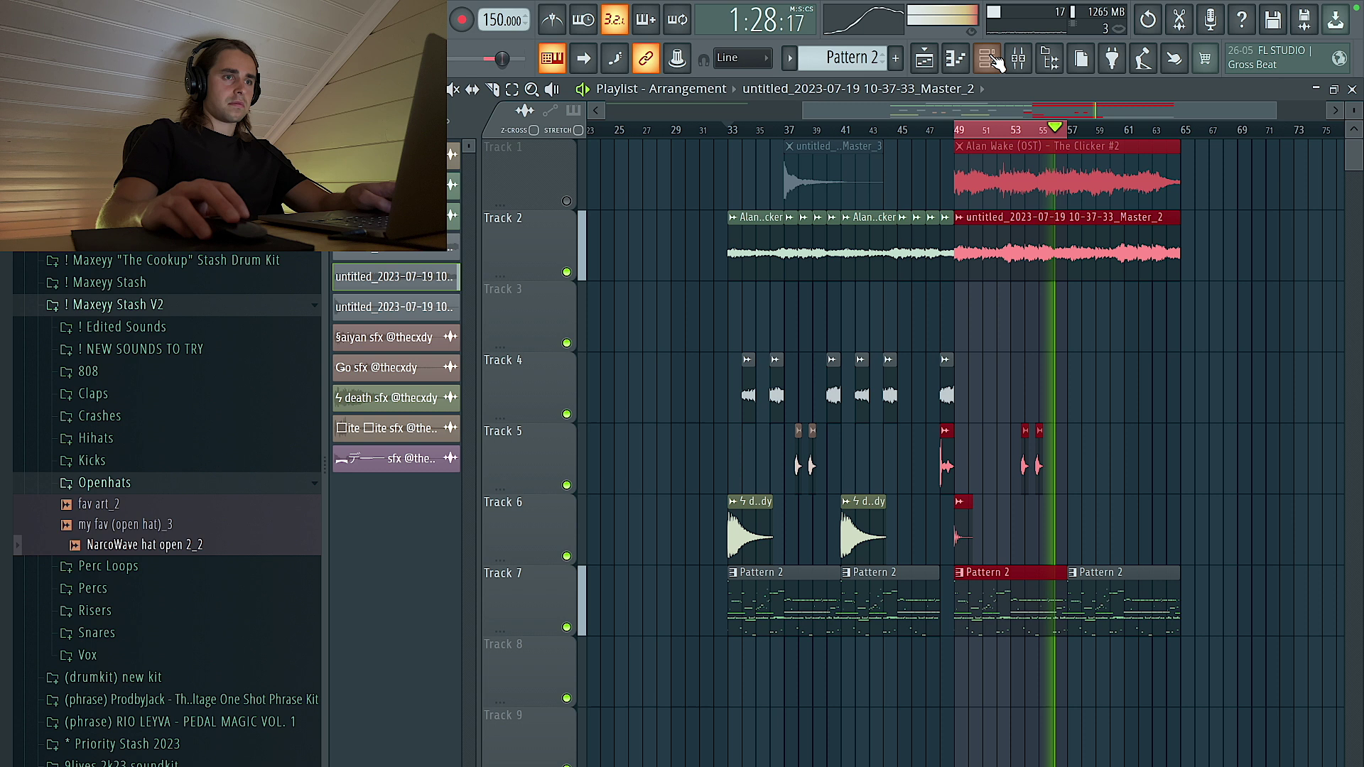
left_click(988, 61)
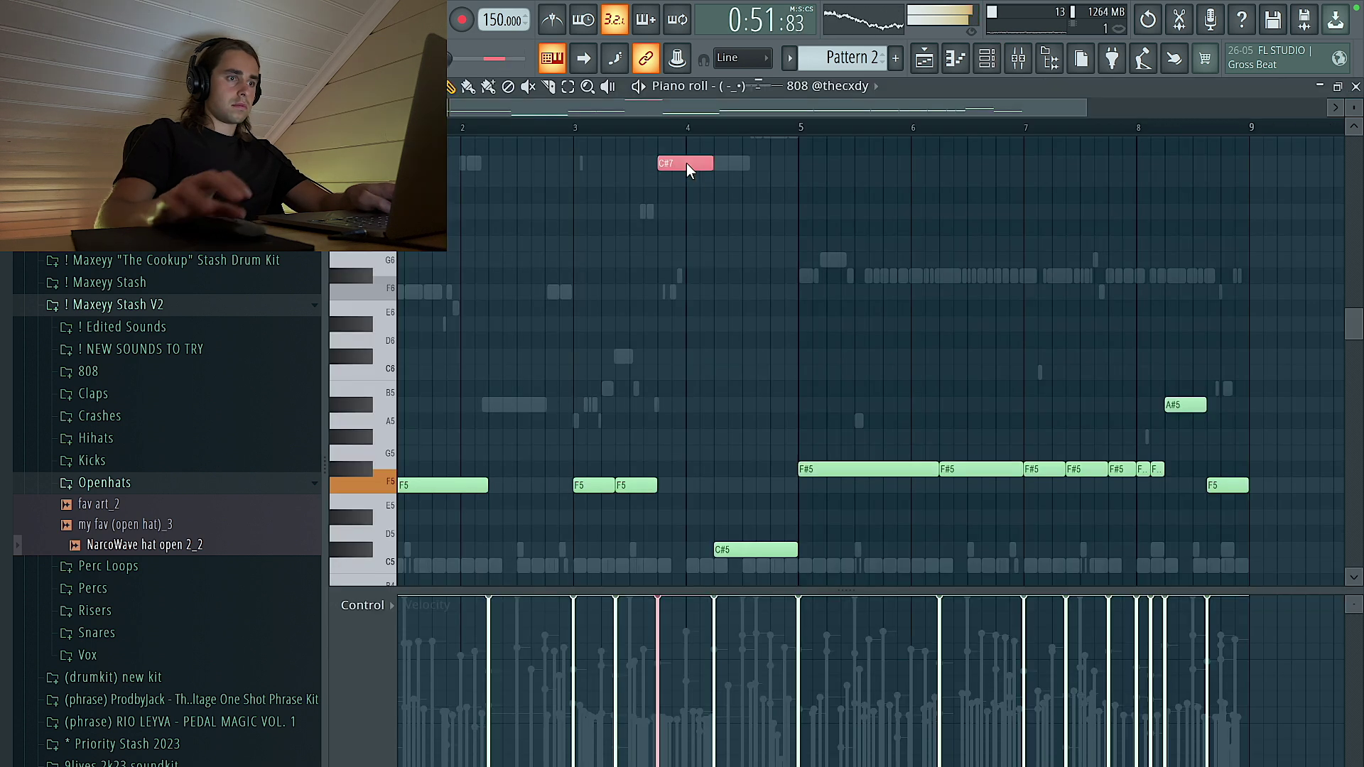
Step: Move the 808's third F5 note after bar 3 to C#5 and split the following C#5 note in two
key("ctrl+Down")
scroll(688, 170, "down", 4)
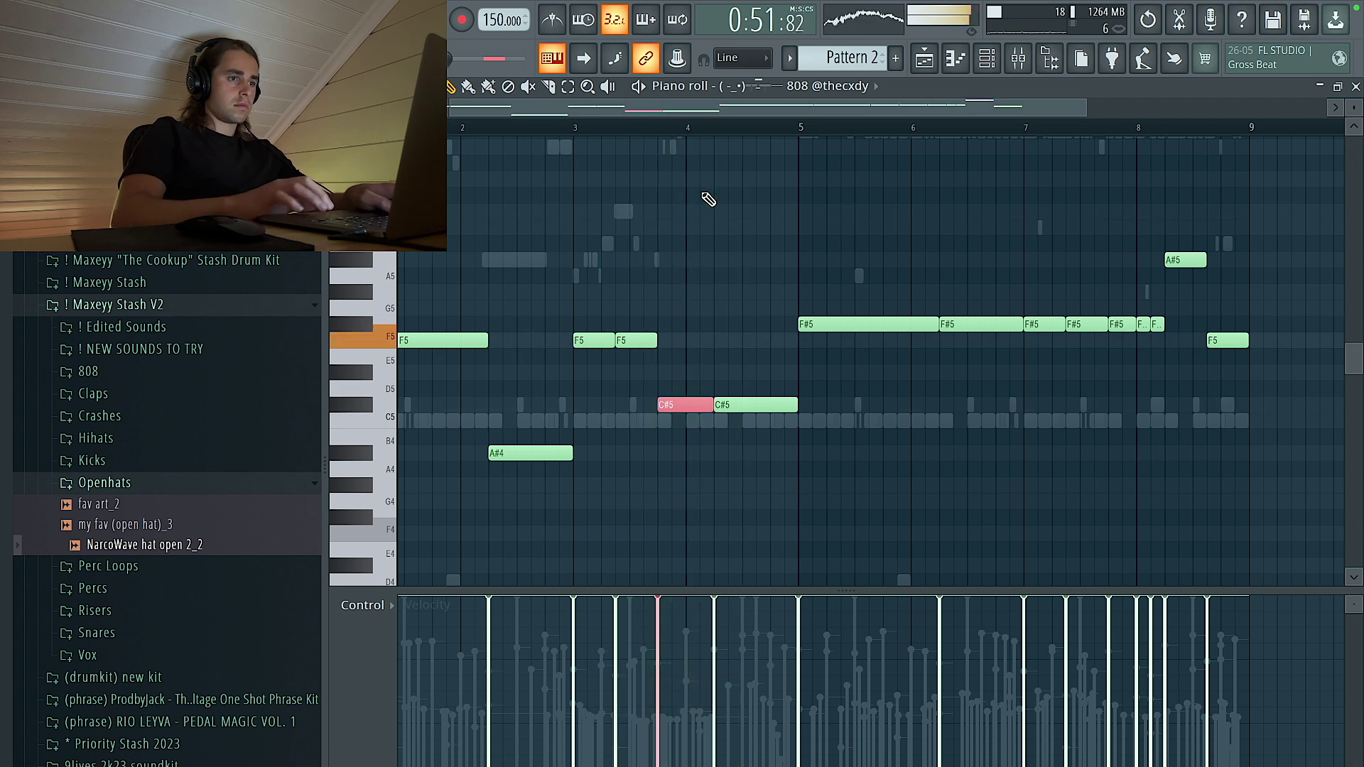
scroll(708, 200, "down", 2, "ctrl")
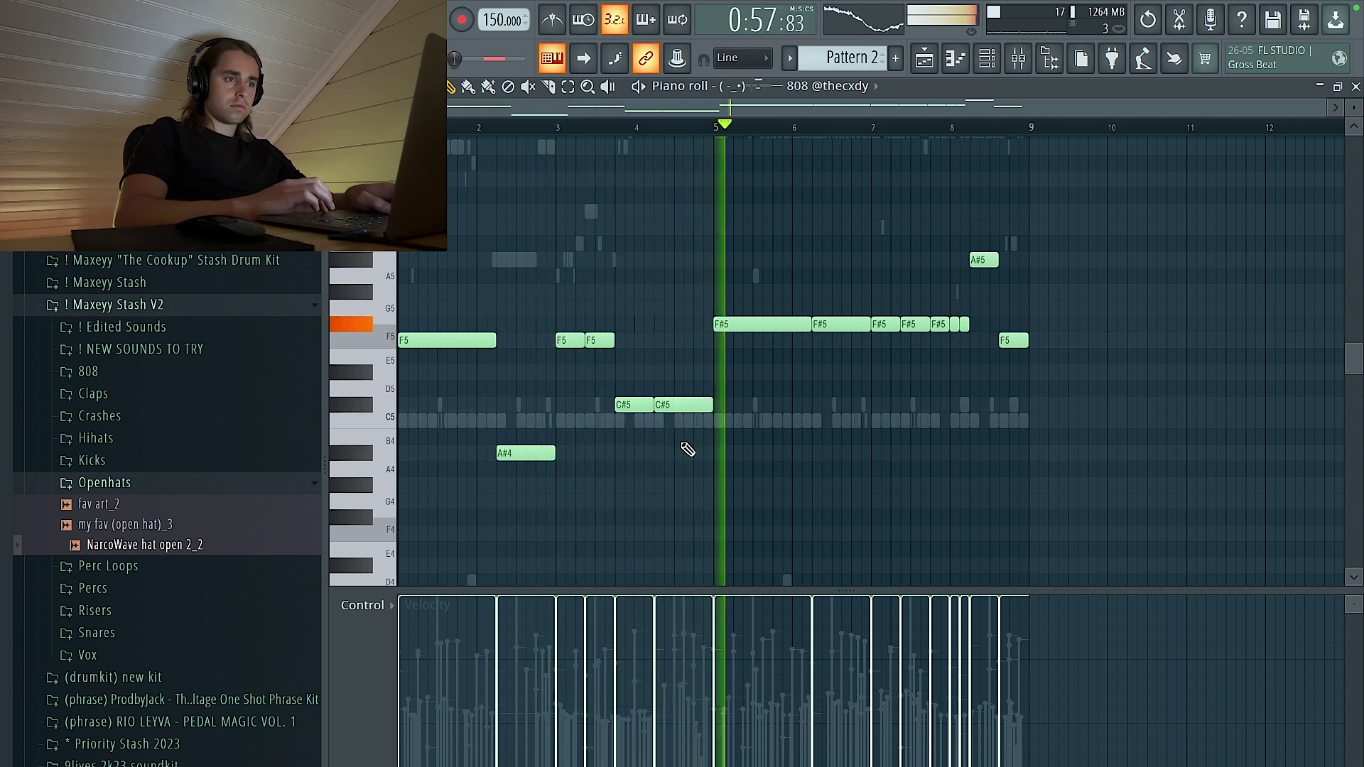
key("ctrl+a")
key("ctrl+d")
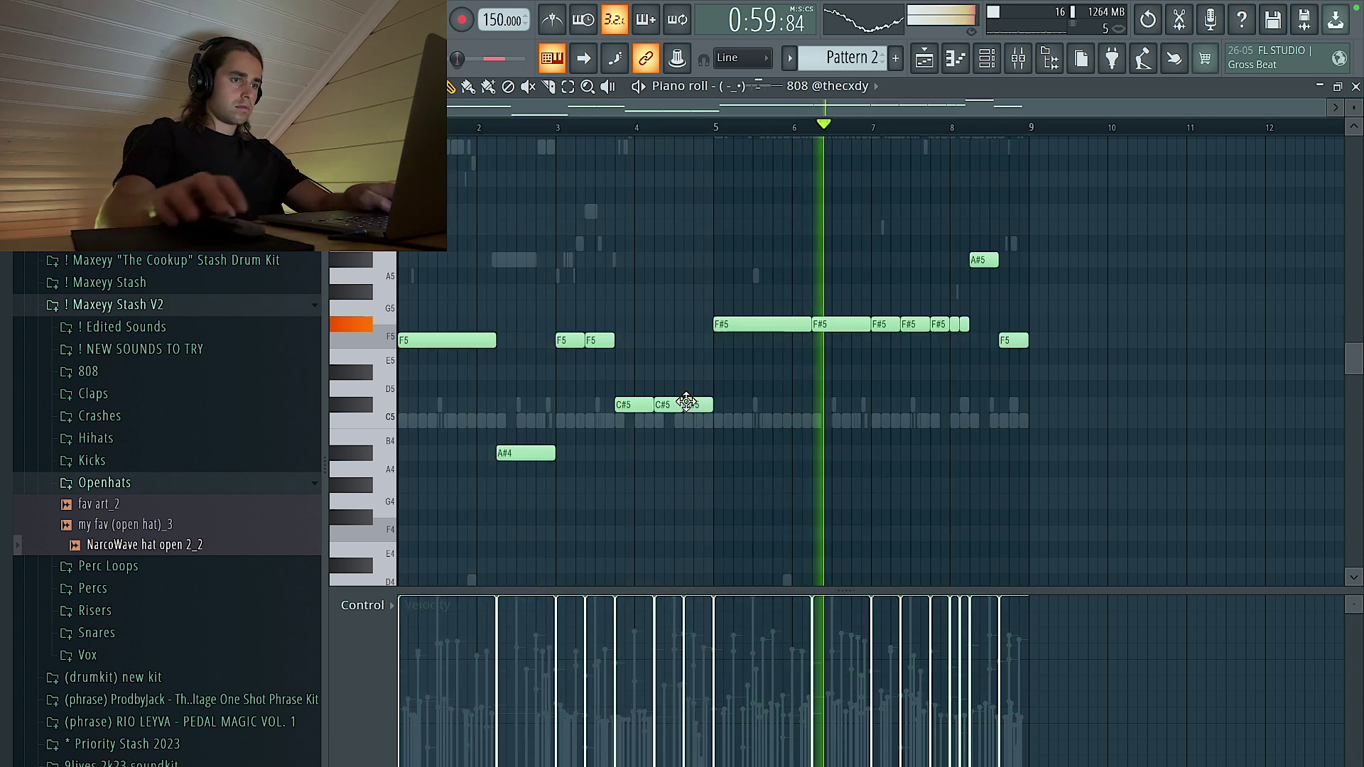
left_click(362, 605)
left_click(374, 641)
left_click(366, 605)
left_click(384, 654)
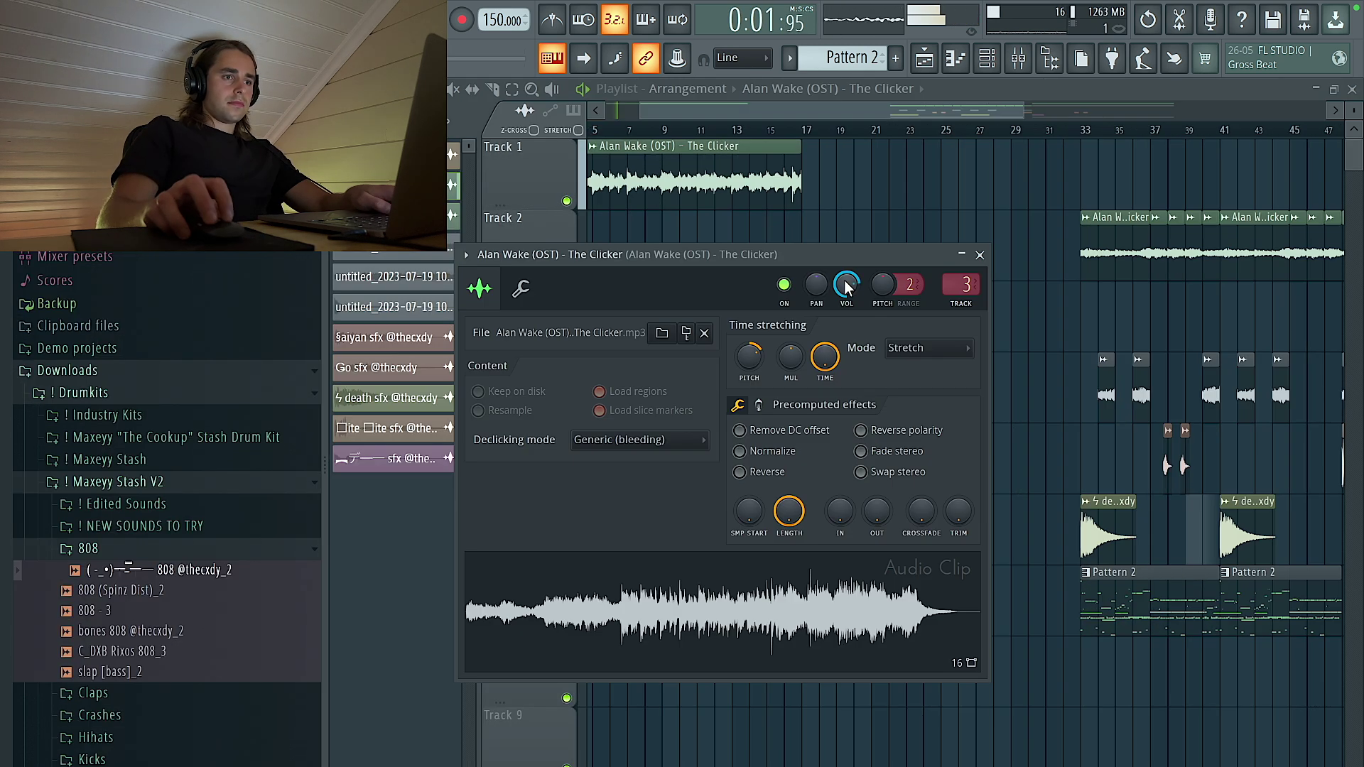
Step: Adjust the volume of the Alan Wake (OST) - The Clicker clip and move The Clicker #2 clip to bar 65
right_click(844, 281)
left_click(889, 220)
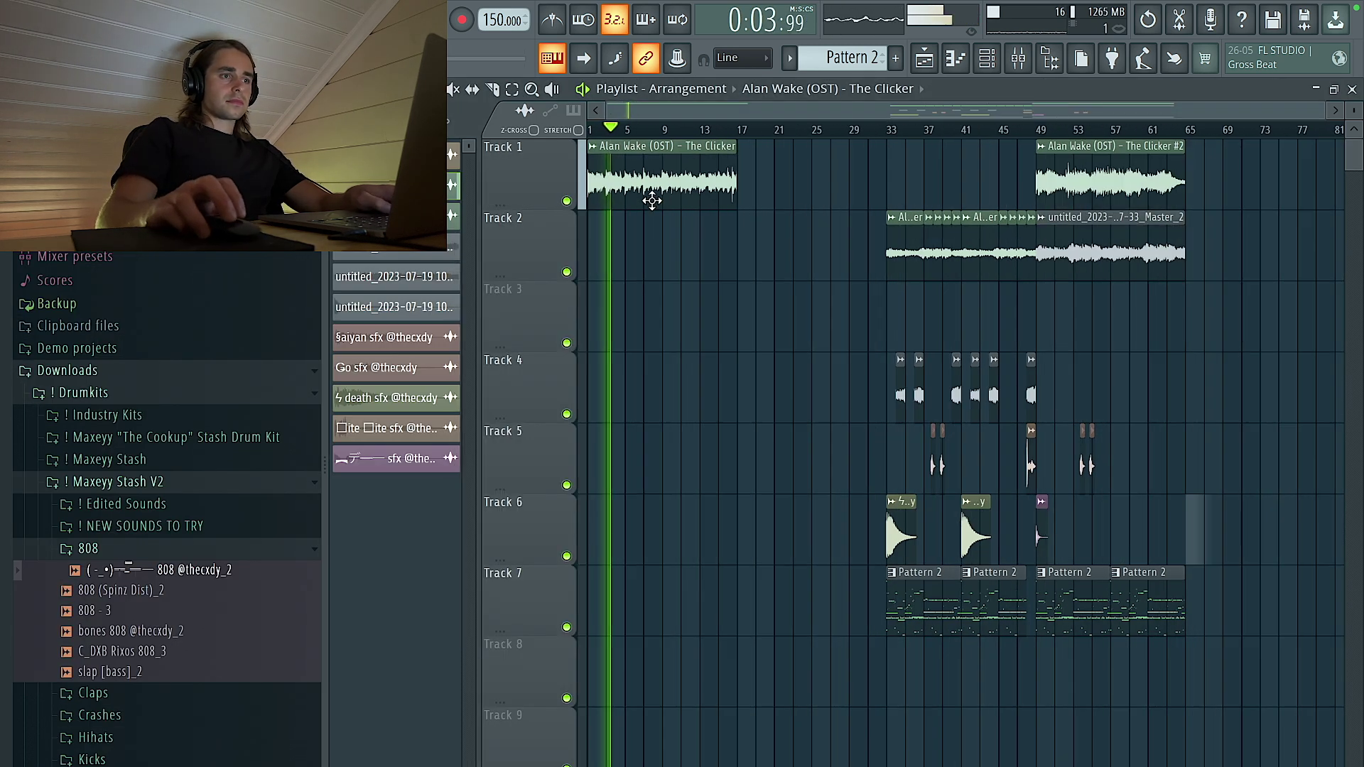
scroll(1228, 536, "down", 5)
scroll(1101, 173, "up", 5)
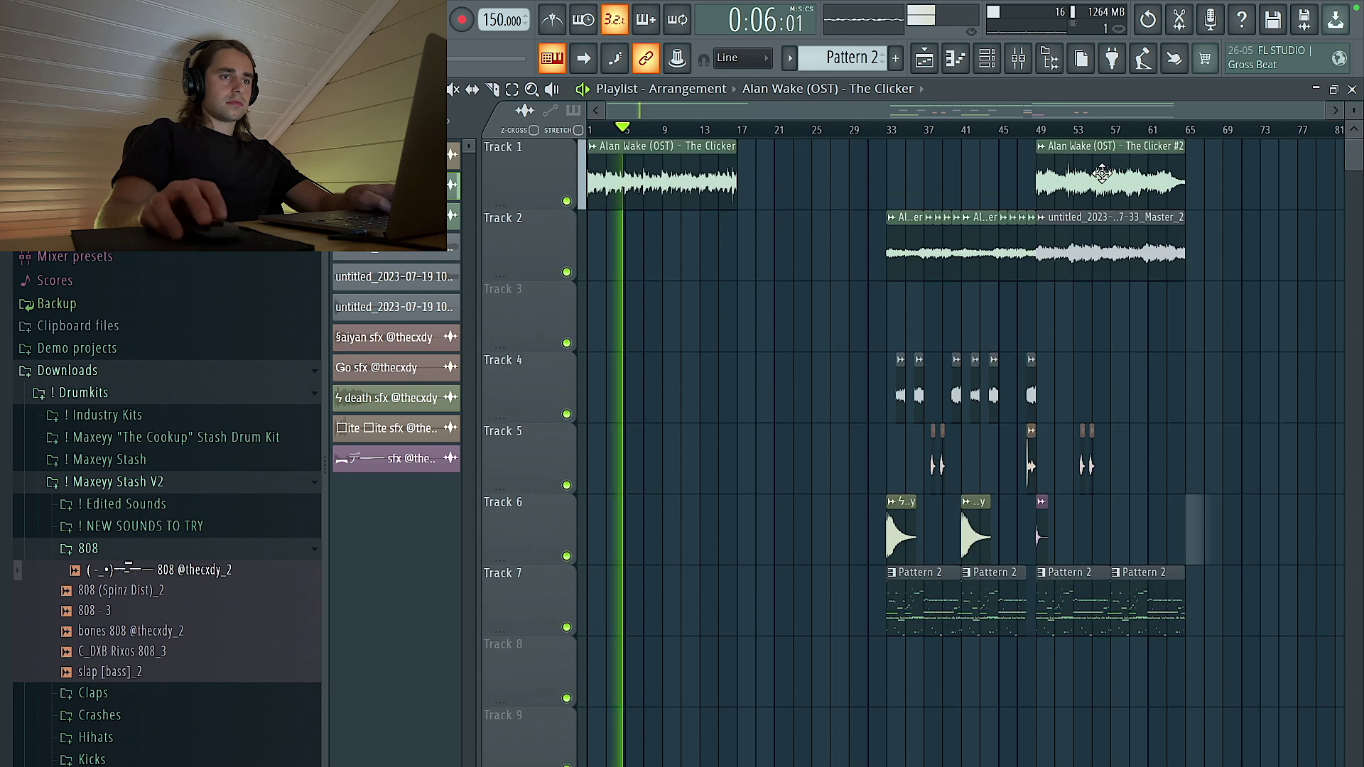
left_click_drag(1083, 174, 1220, 175)
Step: Move the beat arrangement to start at bar 21 and copy four sample slices into bars 17 to 20 on track 2
left_click_drag(1104, 561, 828, 257)
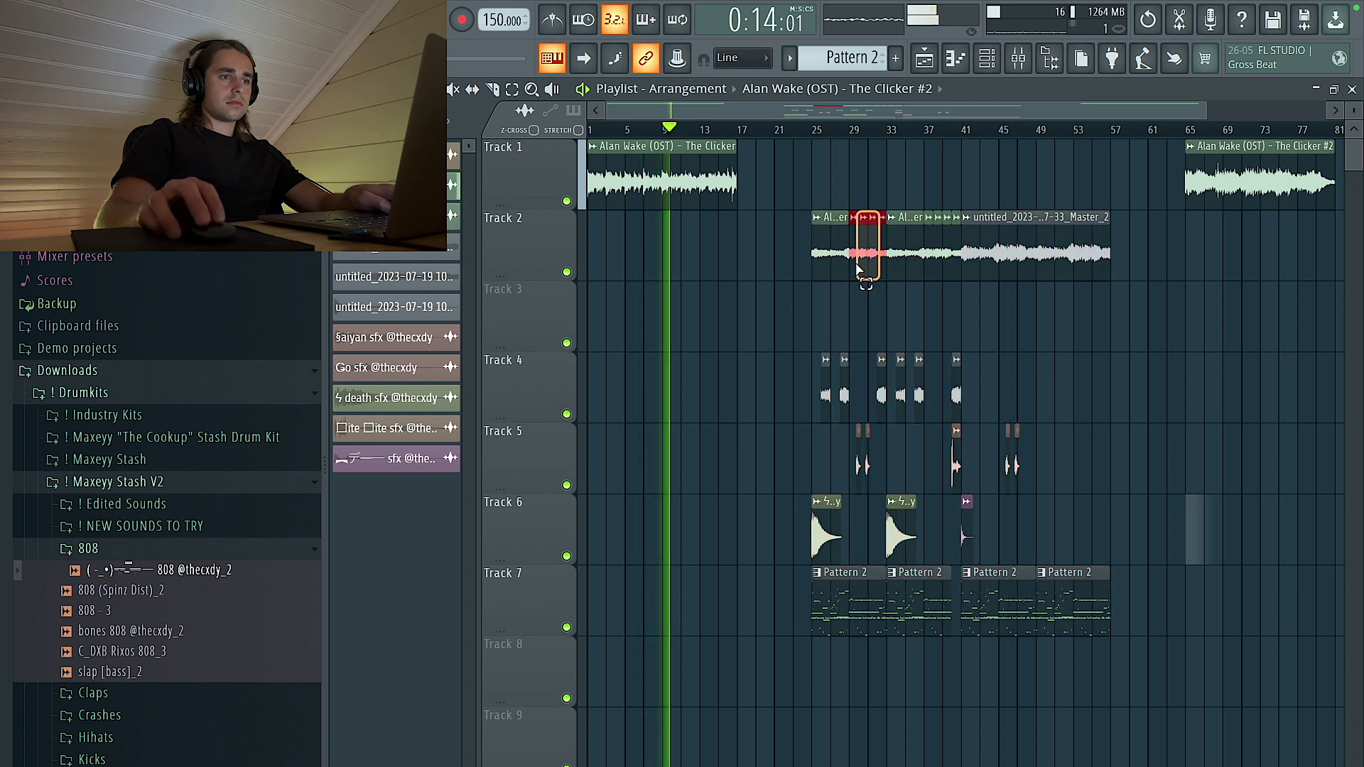
left_click_drag(1250, 706, 810, 212)
left_click_drag(833, 257, 795, 257)
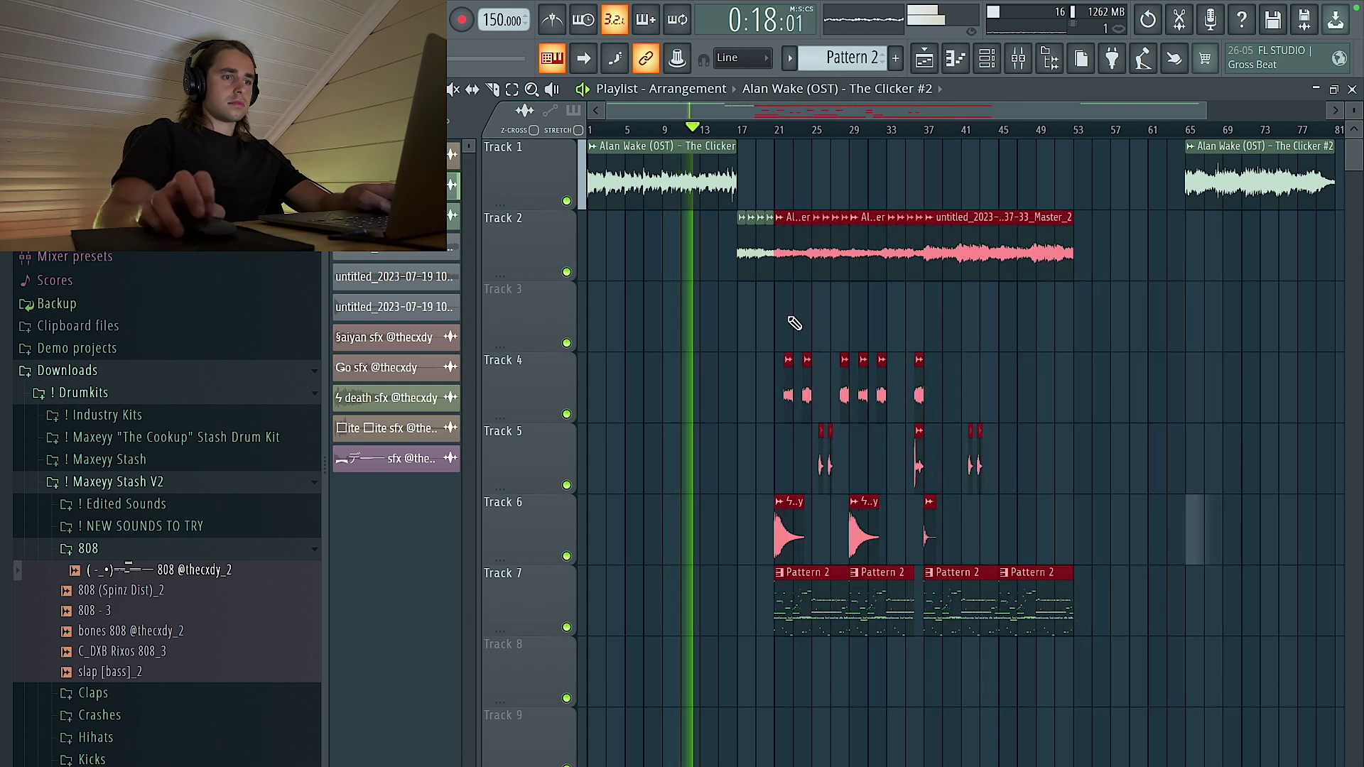
Step: Copy the death sfx clip to bar 17 on track 6 and the pair of short effect clips into the intro on track 5
scroll(792, 313, "up", 3)
left_click(784, 323)
left_click_drag(786, 503, 958, 541)
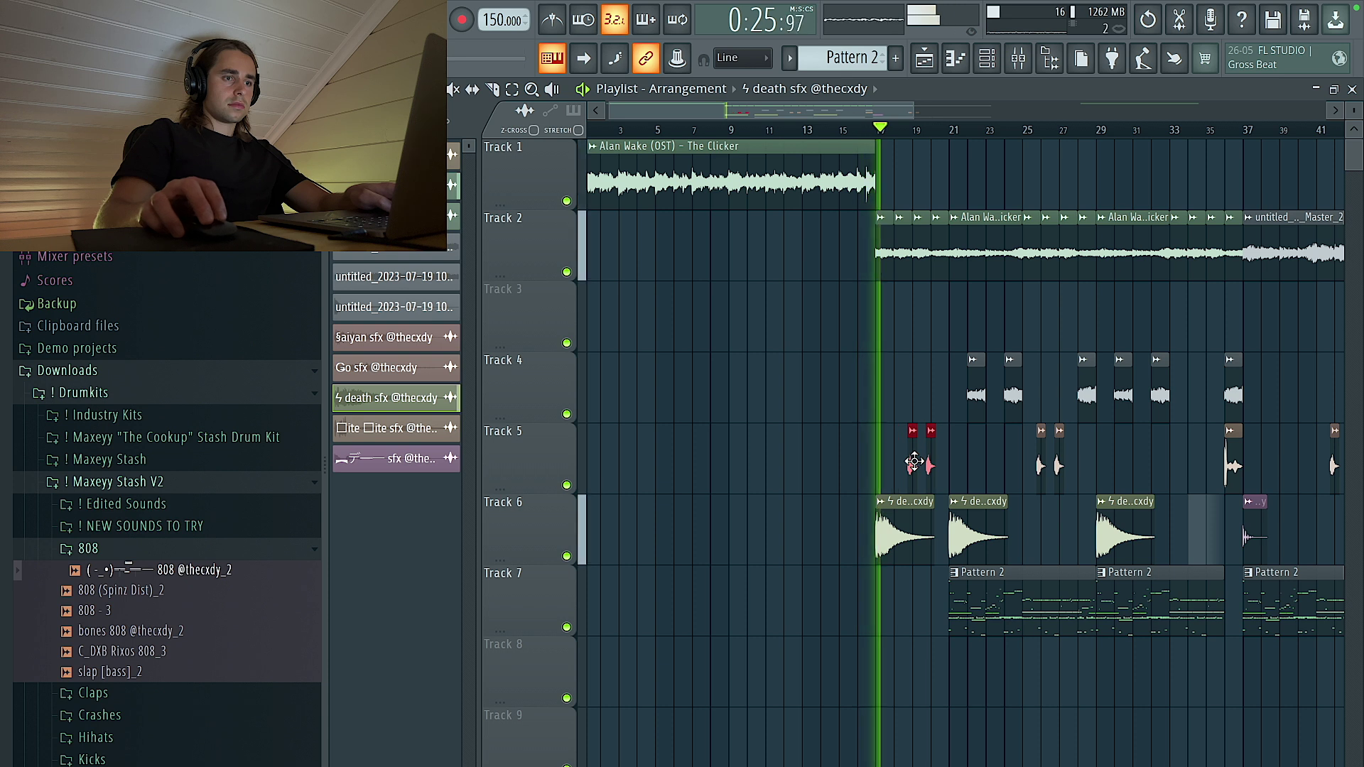
Step: Delete the death sfx clip at bar 17 on track 6 and move the pair of short intro effect clips on track 5 one bar earlier
scroll(914, 462, "up", 2)
right_click(894, 529)
left_click_drag(912, 463, 876, 472)
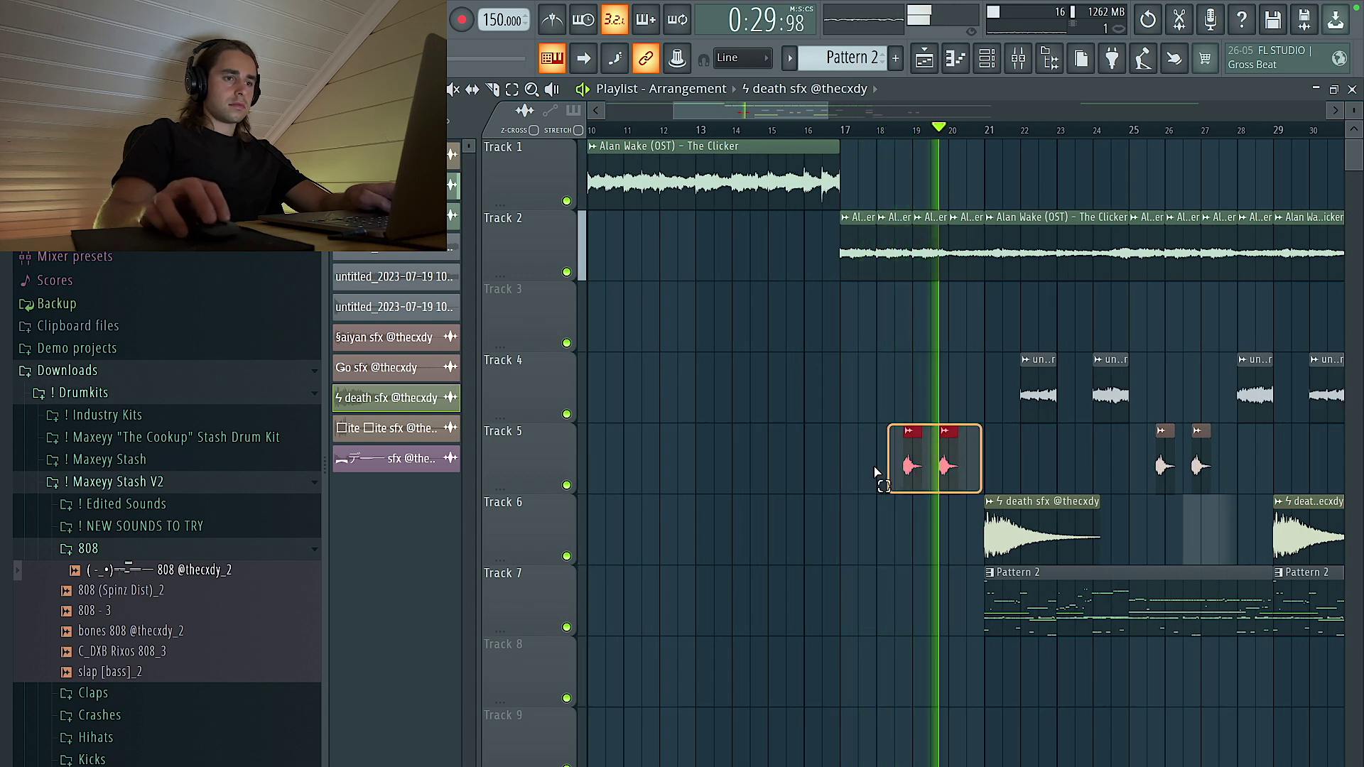
left_click(881, 236)
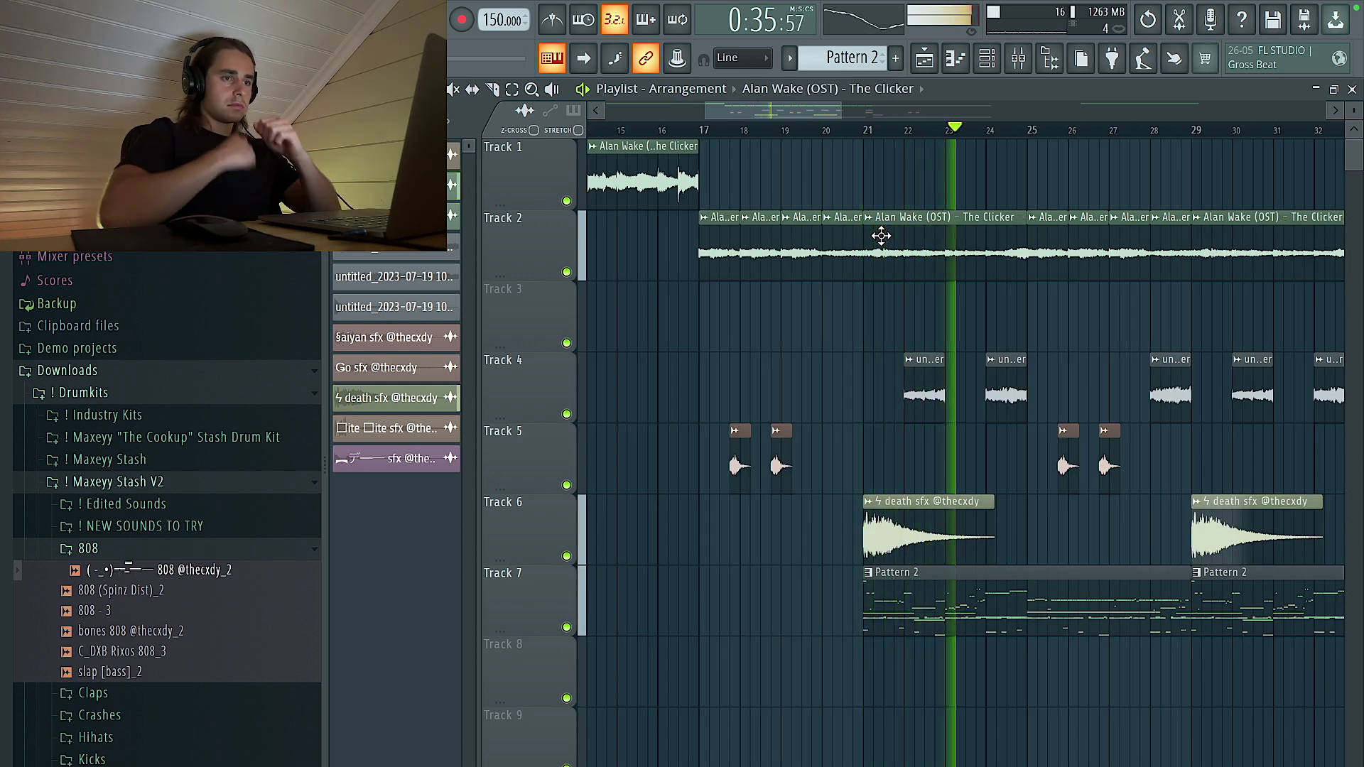
Step: Adjust the volume of the Alan Wake (OST) - The Clicker audio clip in its channel settings
double_click(948, 248)
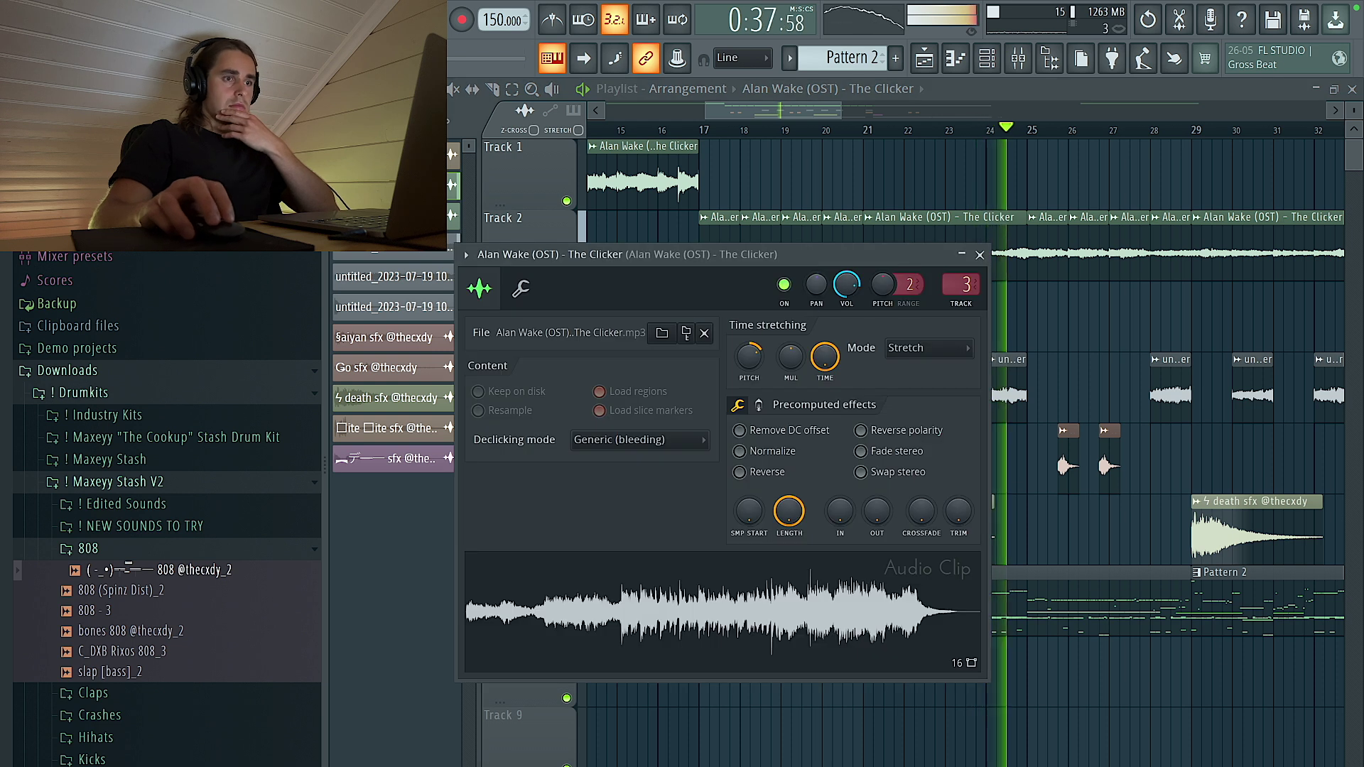
right_click(847, 284)
left_click(852, 280)
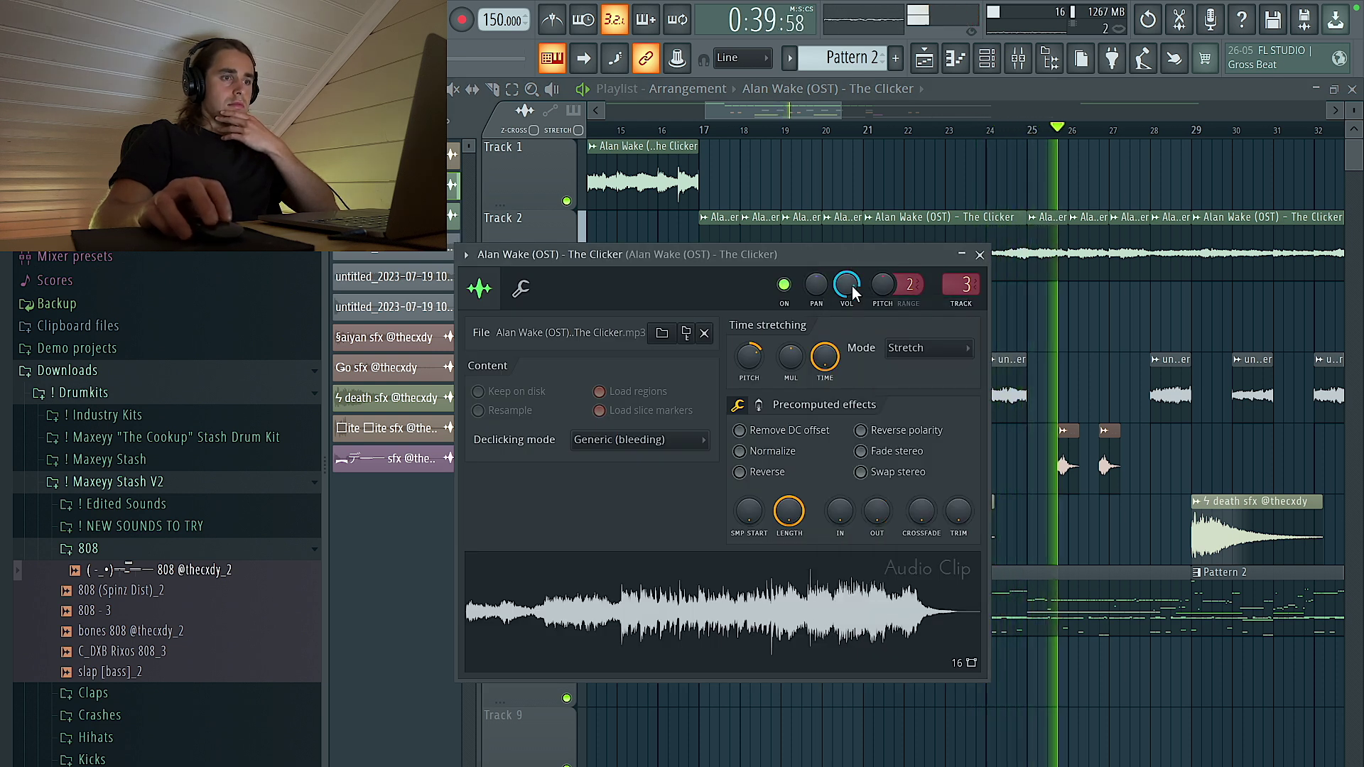
key("Escape")
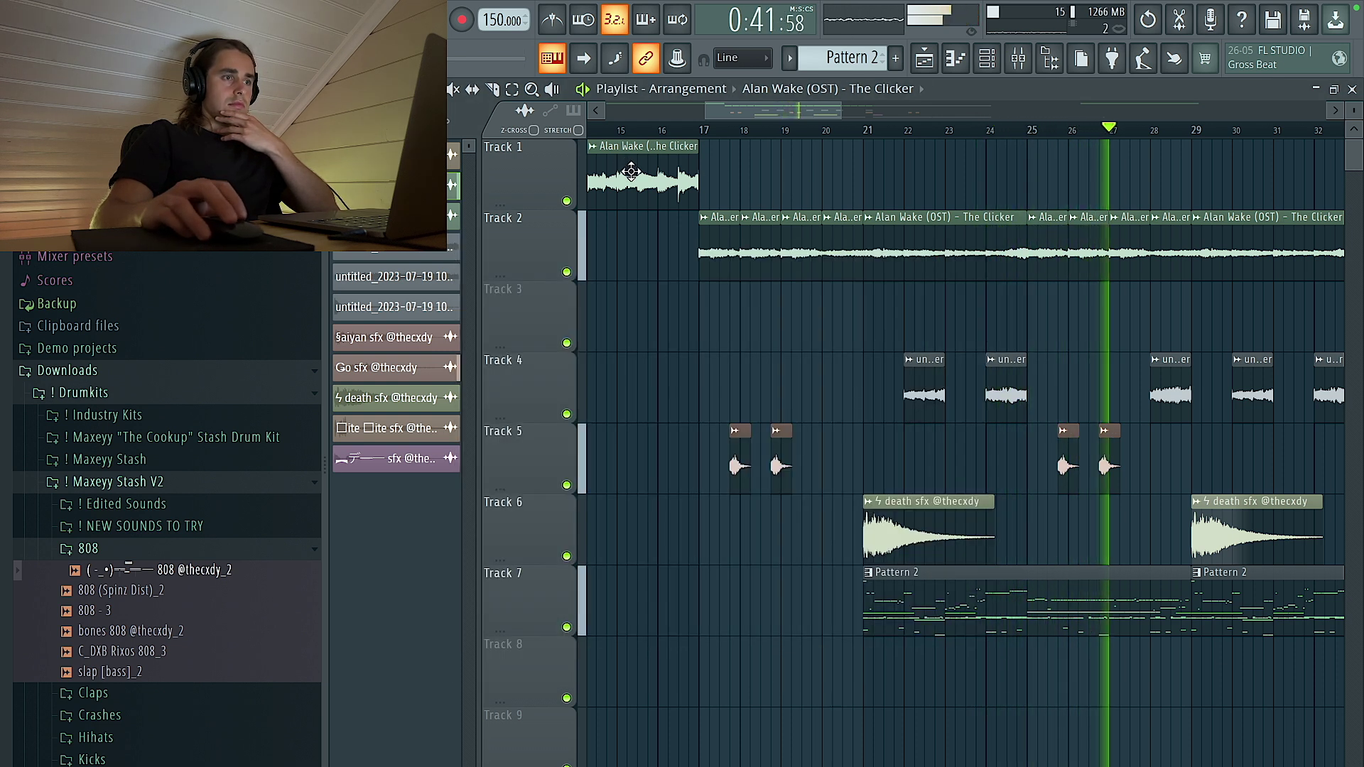
Step: Make the Alan Wake (OST) - The Clicker clip on track 1 unique, open its settings and save the project
scroll(727, 190, "up", 2)
left_click(591, 146)
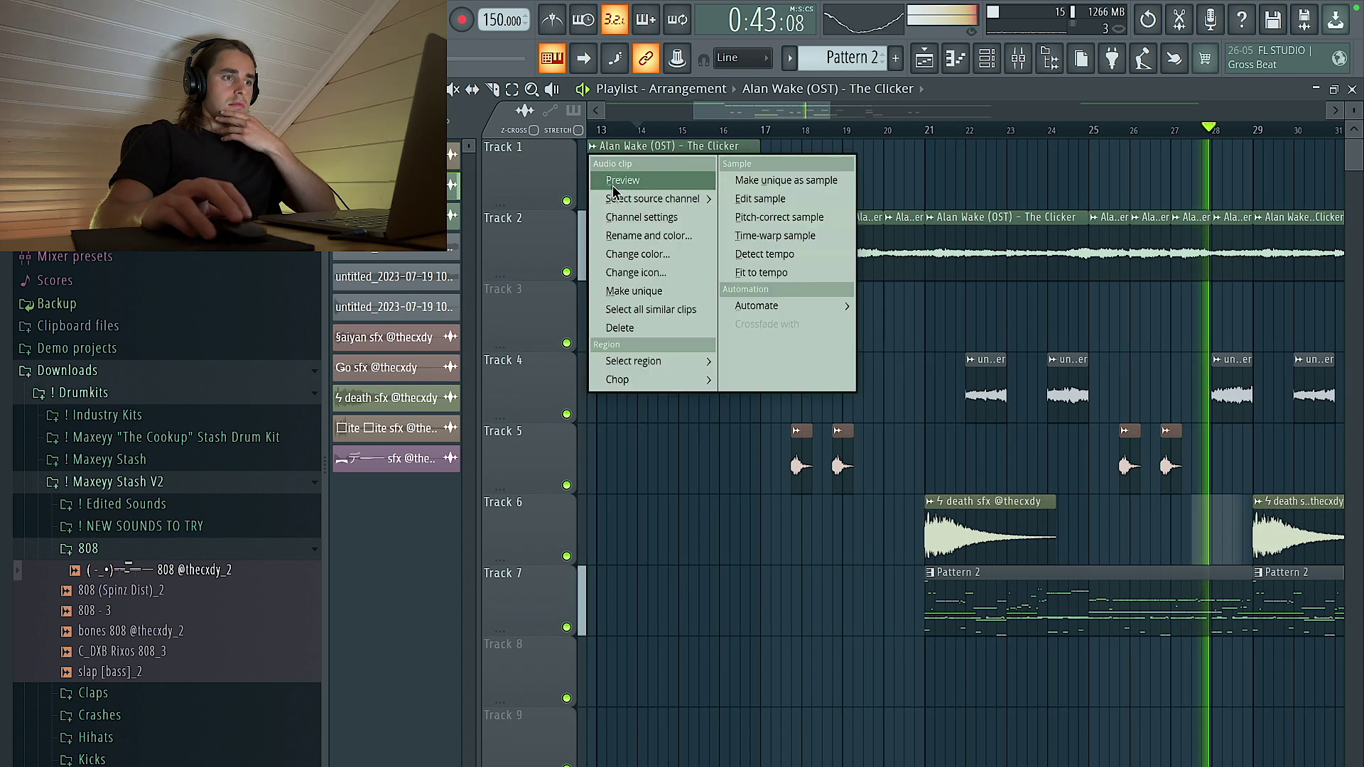
left_click(653, 291)
double_click(667, 186)
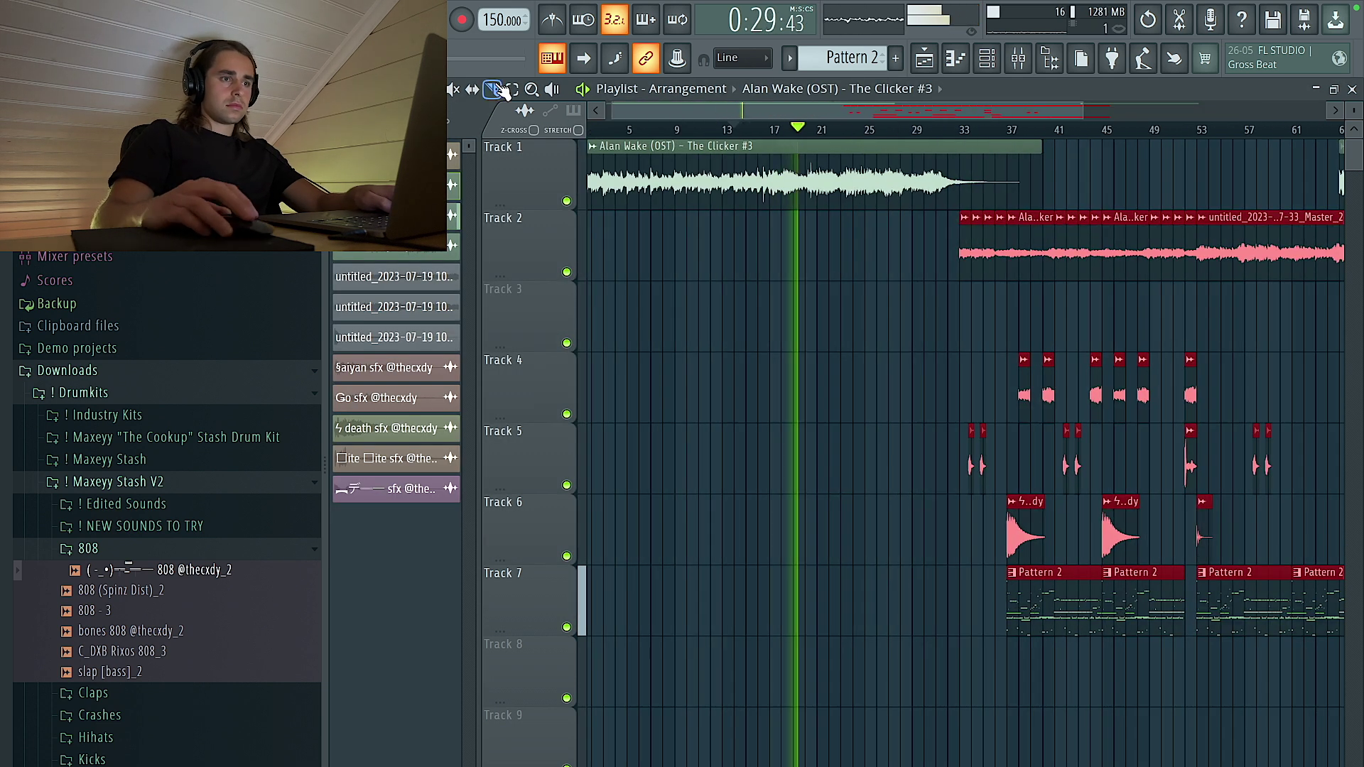
key("super+s")
key("Return")
scroll(1193, 341, "up", 3)
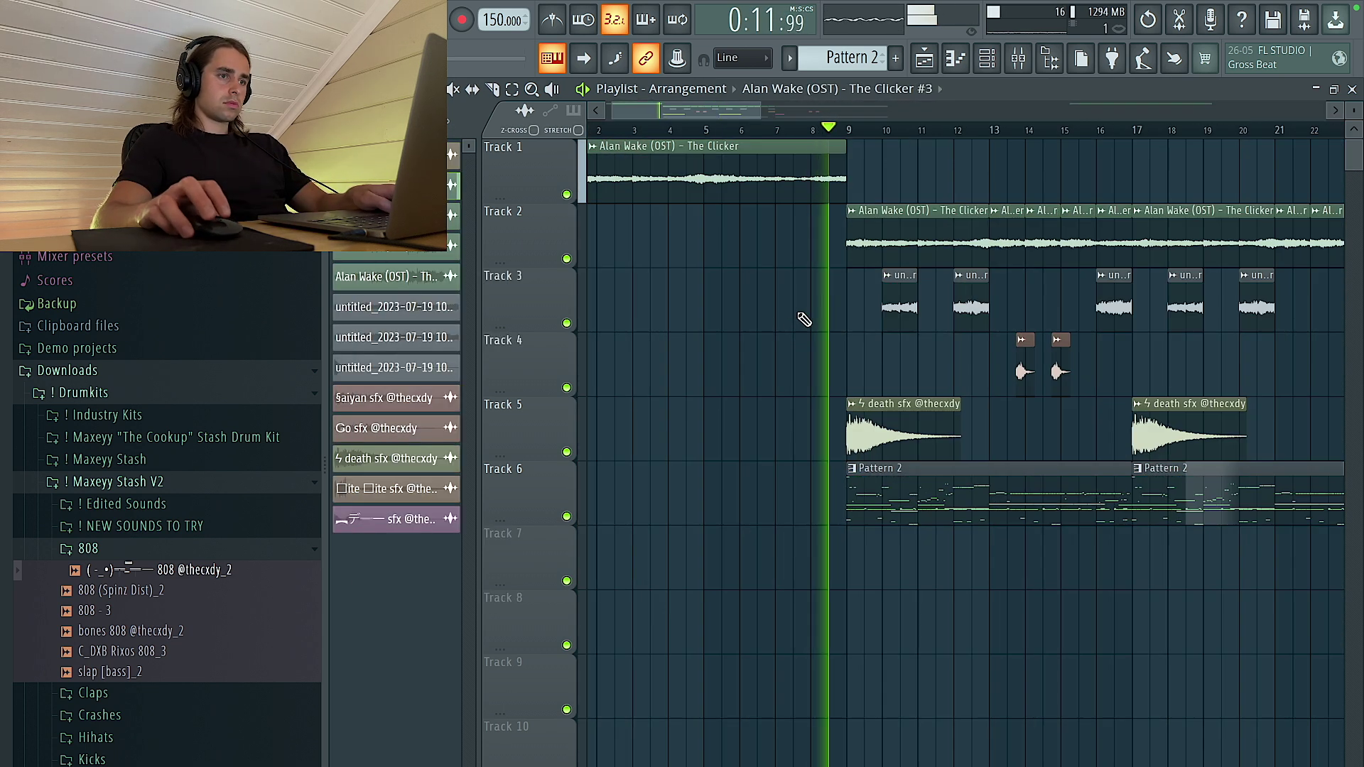
Step: Browse to the Risers folder of the ! Maxeyy Stash kit and pick the F17 - Basic Effect sample
left_click(151, 551)
scroll(167, 543, "down", 3)
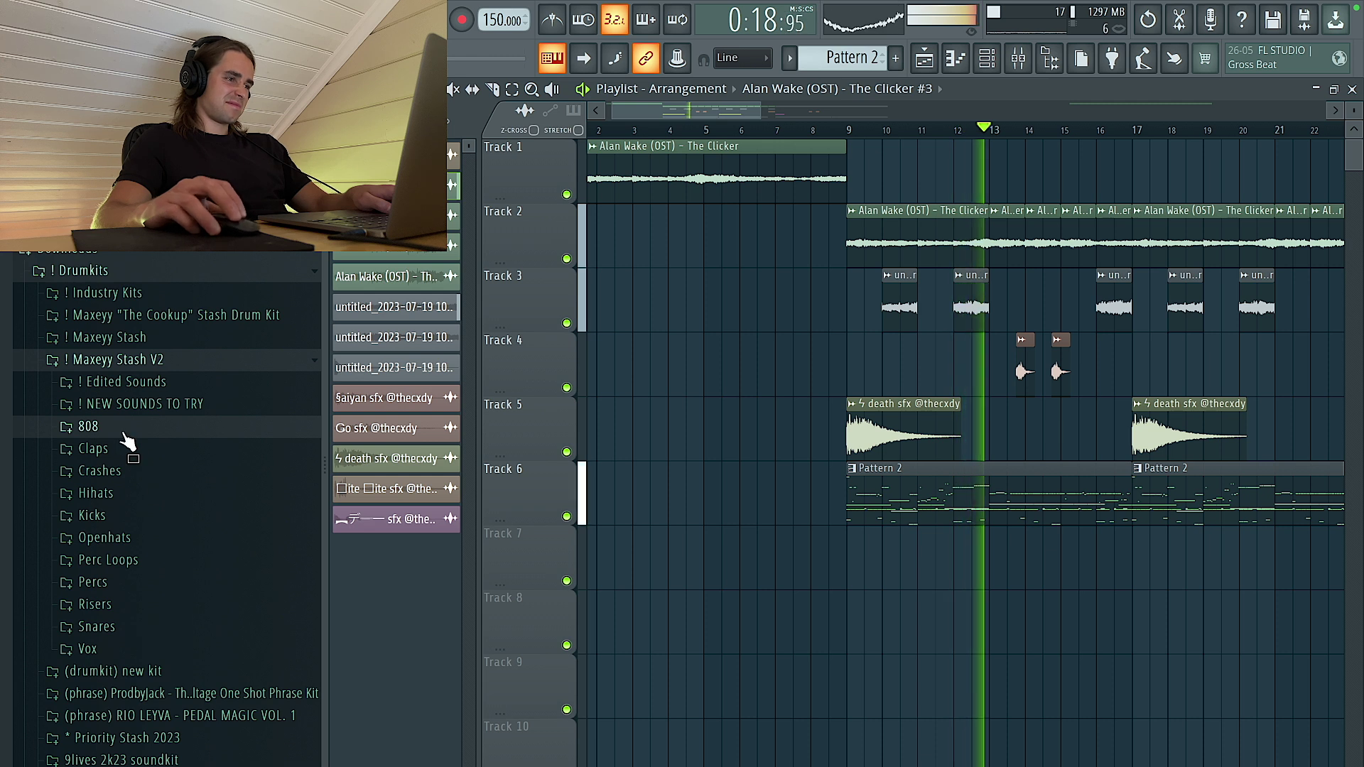
left_click(124, 432)
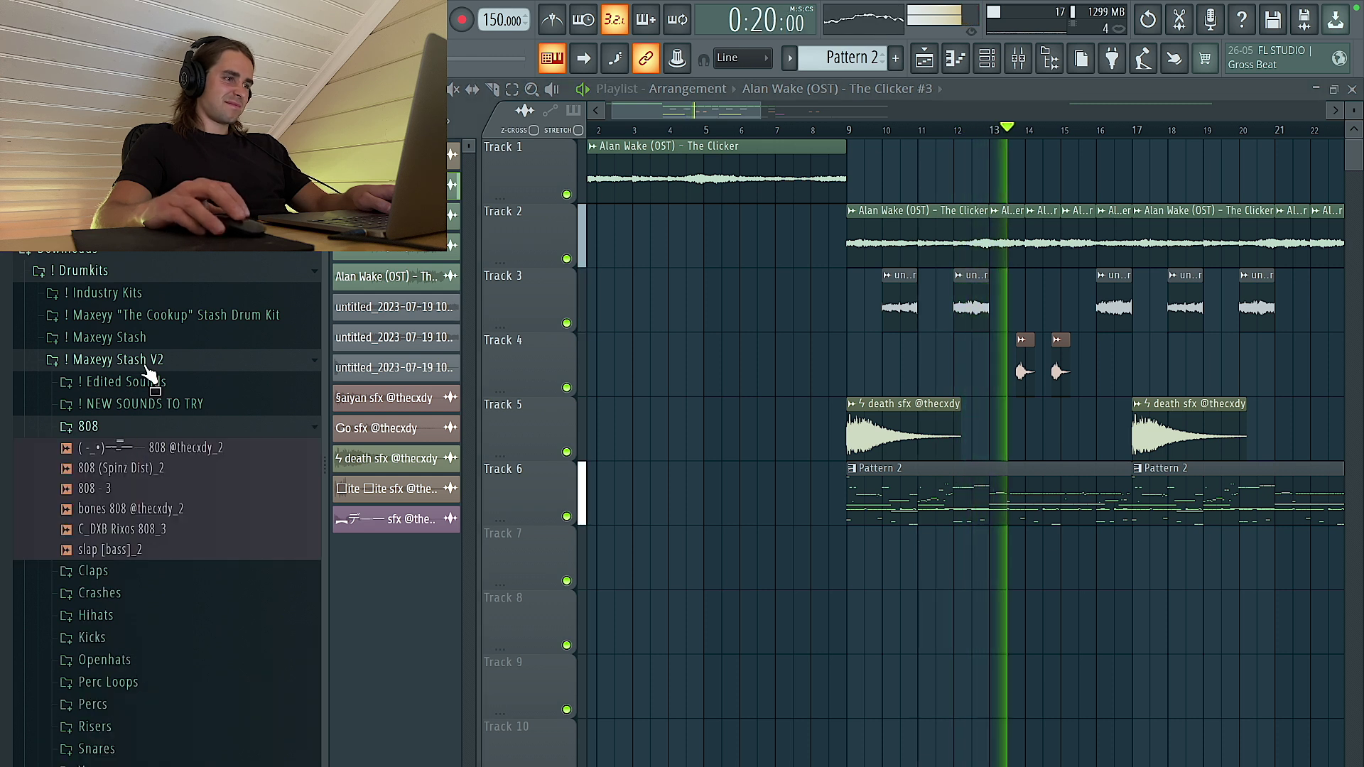
left_click(107, 359)
left_click(106, 336)
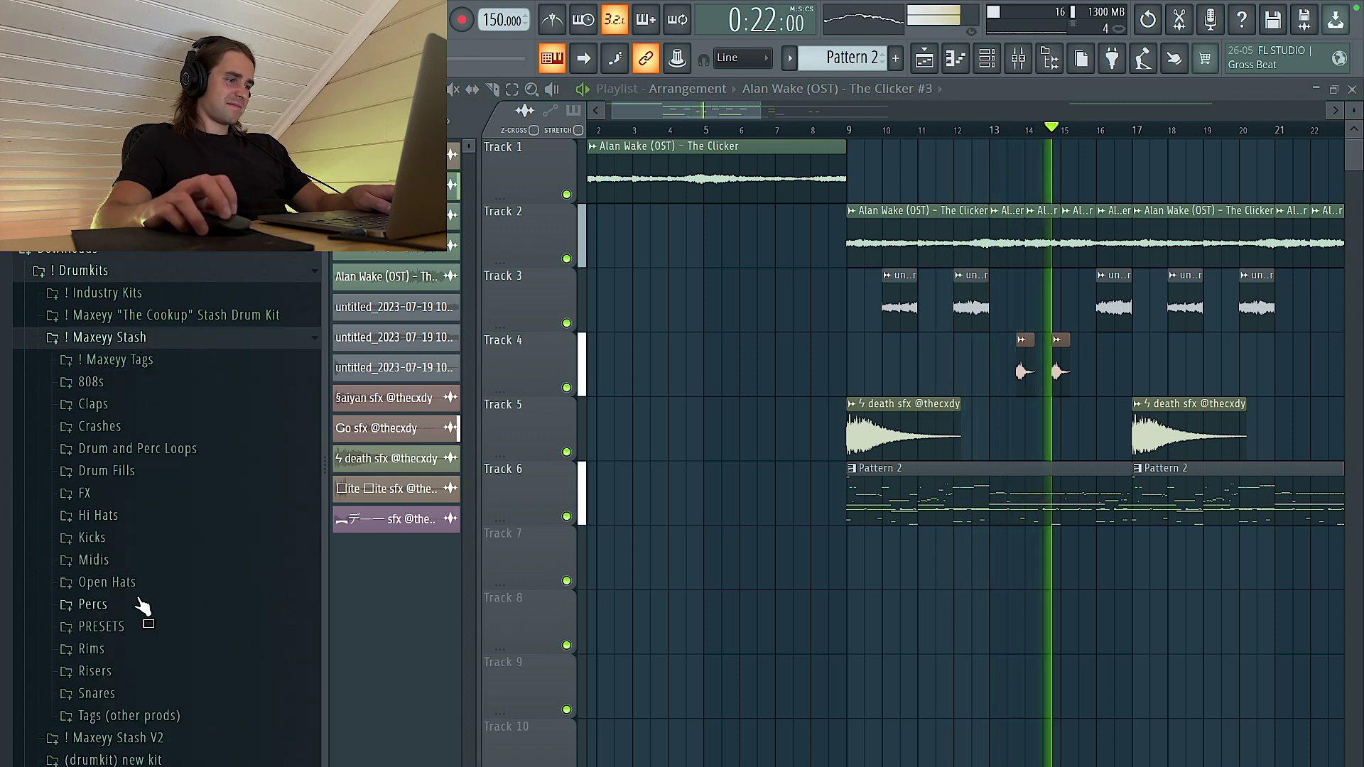
left_click(140, 672)
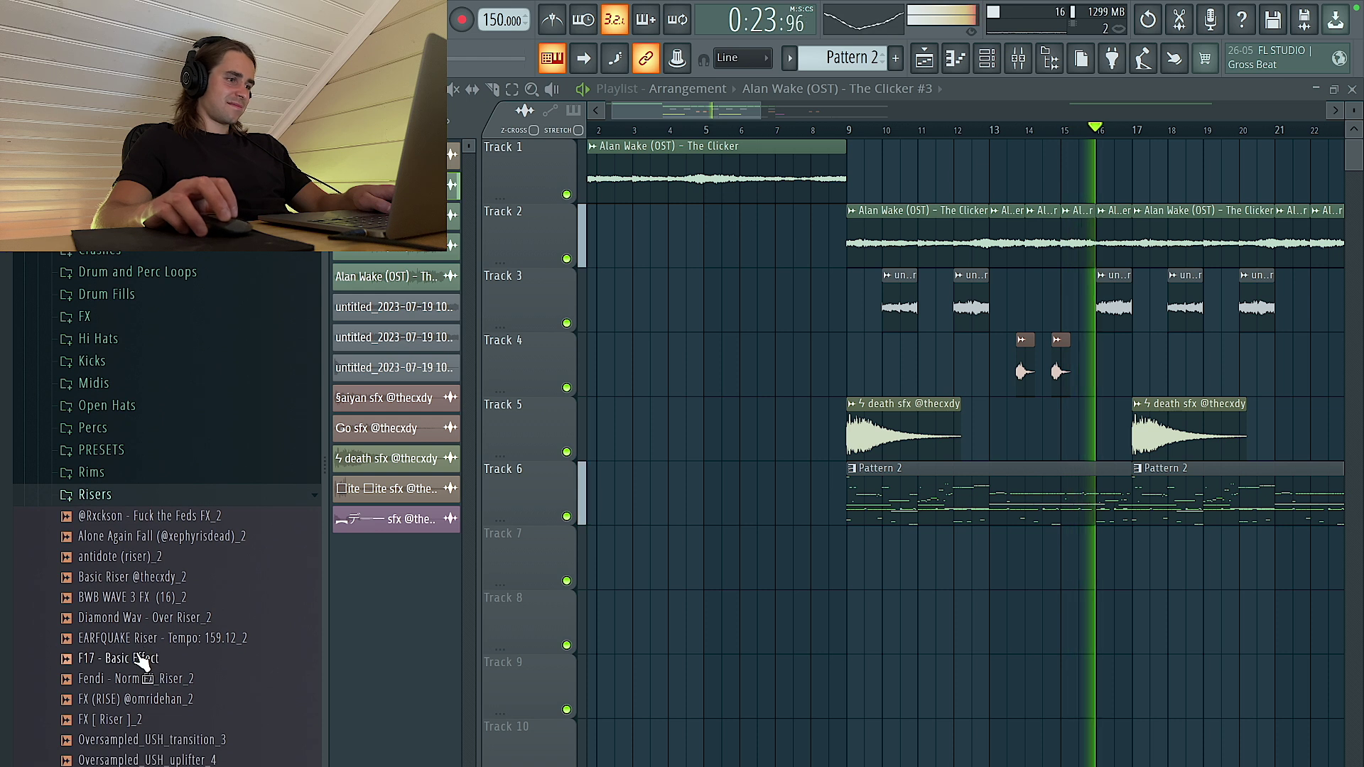
left_click(147, 657)
scroll(137, 698, "down", 4)
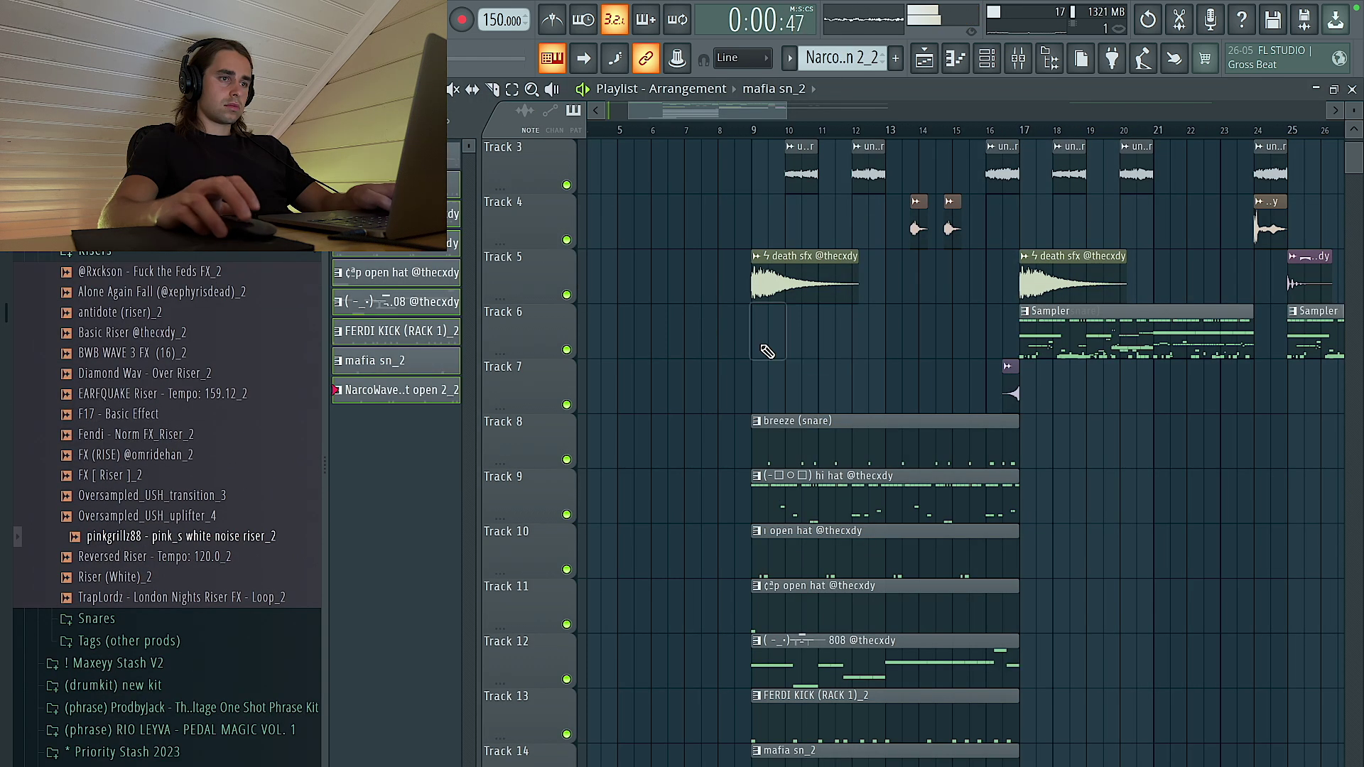
Step: Move the split drum and 808 pattern clips at bar 9, from the hi hat down to NarcoWave hat open 2_2, up three tracks
scroll(816, 369, "down", 2)
scroll(815, 385, "down", 3)
scroll(830, 391, "up", 3)
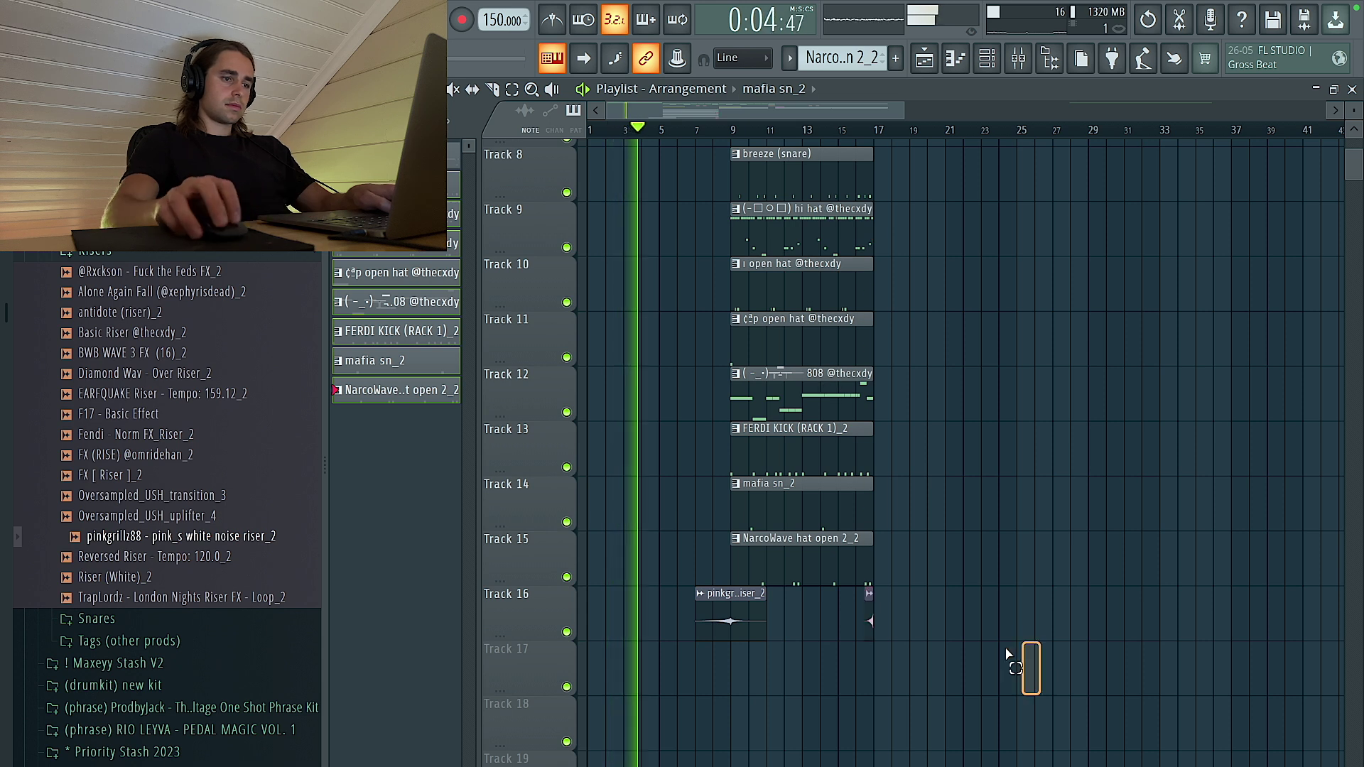
left_click_drag(1035, 665, 642, 147)
scroll(660, 241, "up", 4)
key("shift+Up")
key("shift+Up")
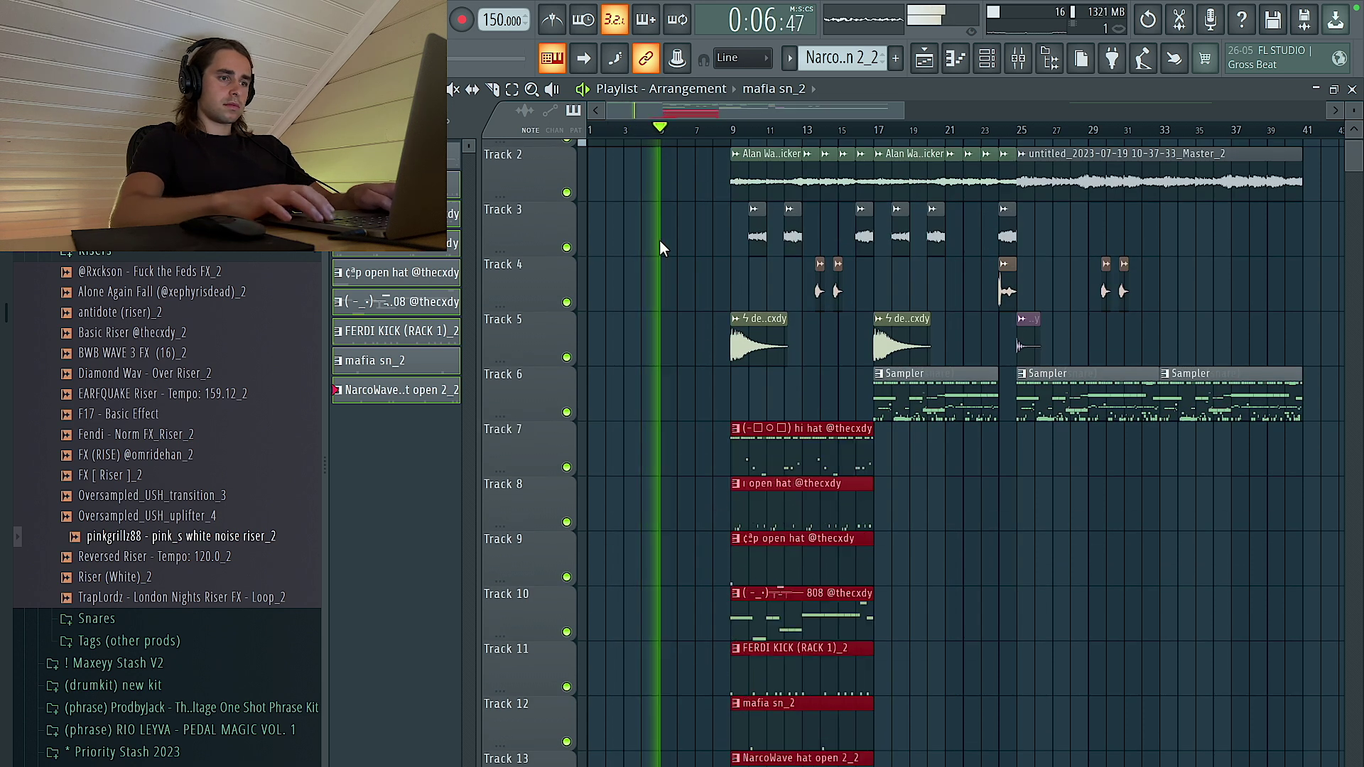
key("shift+Up")
Step: Replace the Sampler pattern at bars 17 to 24 with a duplicate of the split drum and 808 pattern clips
scroll(738, 250, "down", 2)
left_click(974, 387)
left_click_drag(875, 347, 820, 655)
key("ctrl+b")
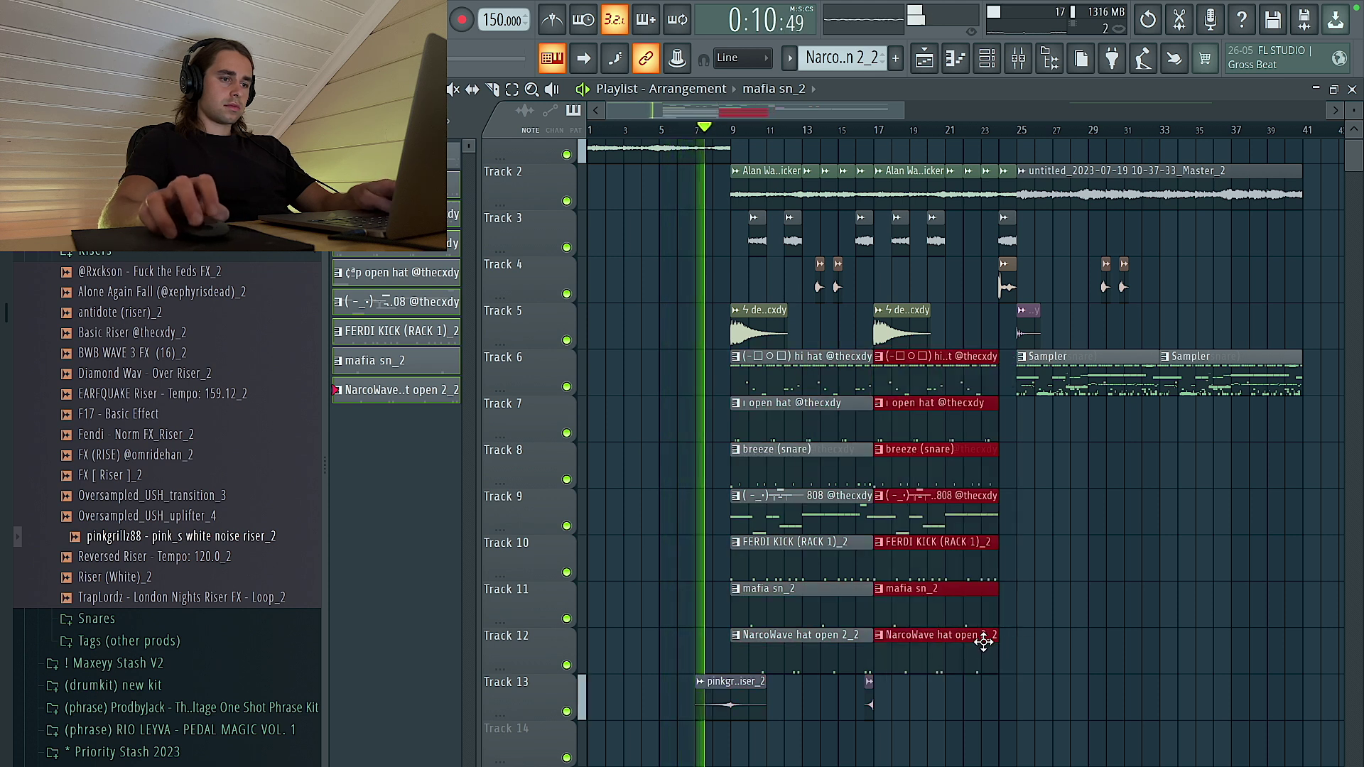
Step: Try removing the FERDI KICK (RACK 1)_2 clip at bar 9 and undo the change
scroll(711, 604, "up", 5)
right_click(836, 568)
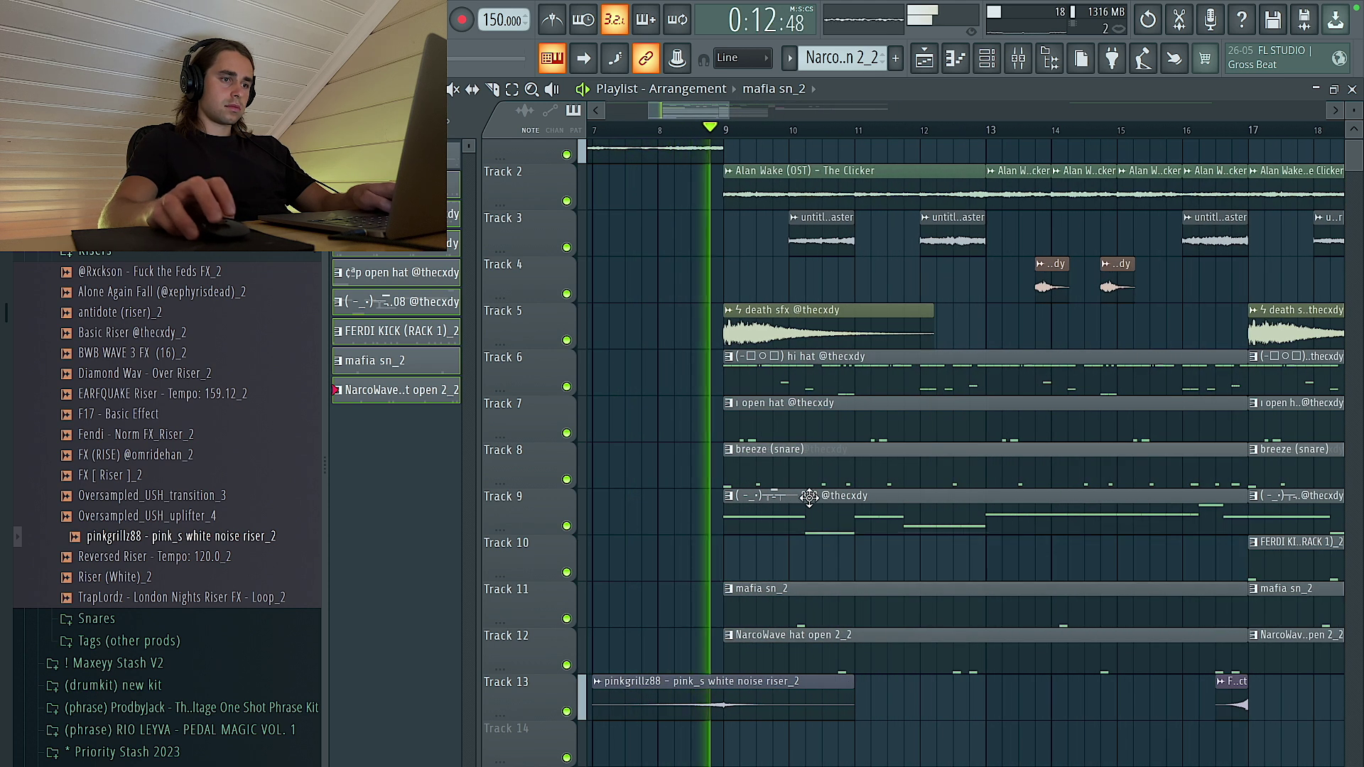
scroll(852, 575, "down", 5)
key("ctrl+z")
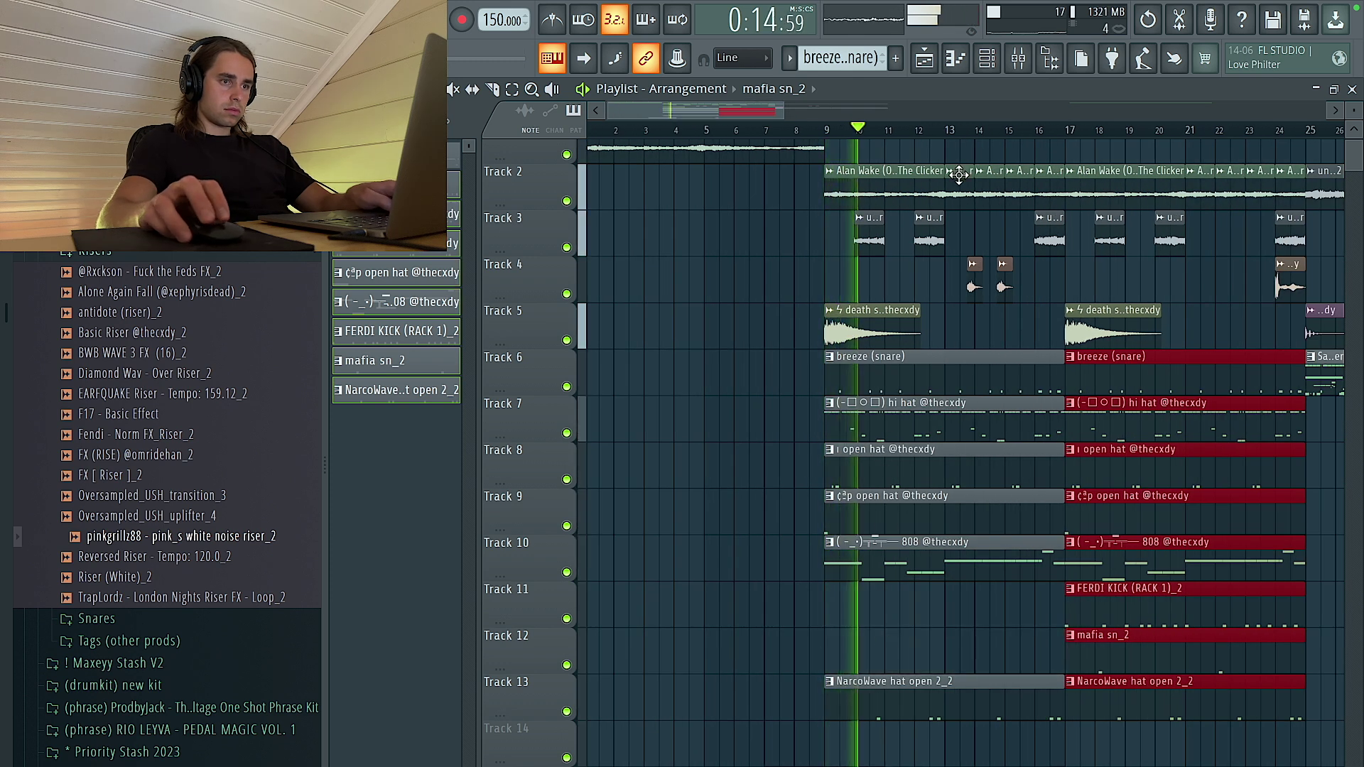
Step: Adjust the level of the breeze (snare) track in the mixer
key("F9")
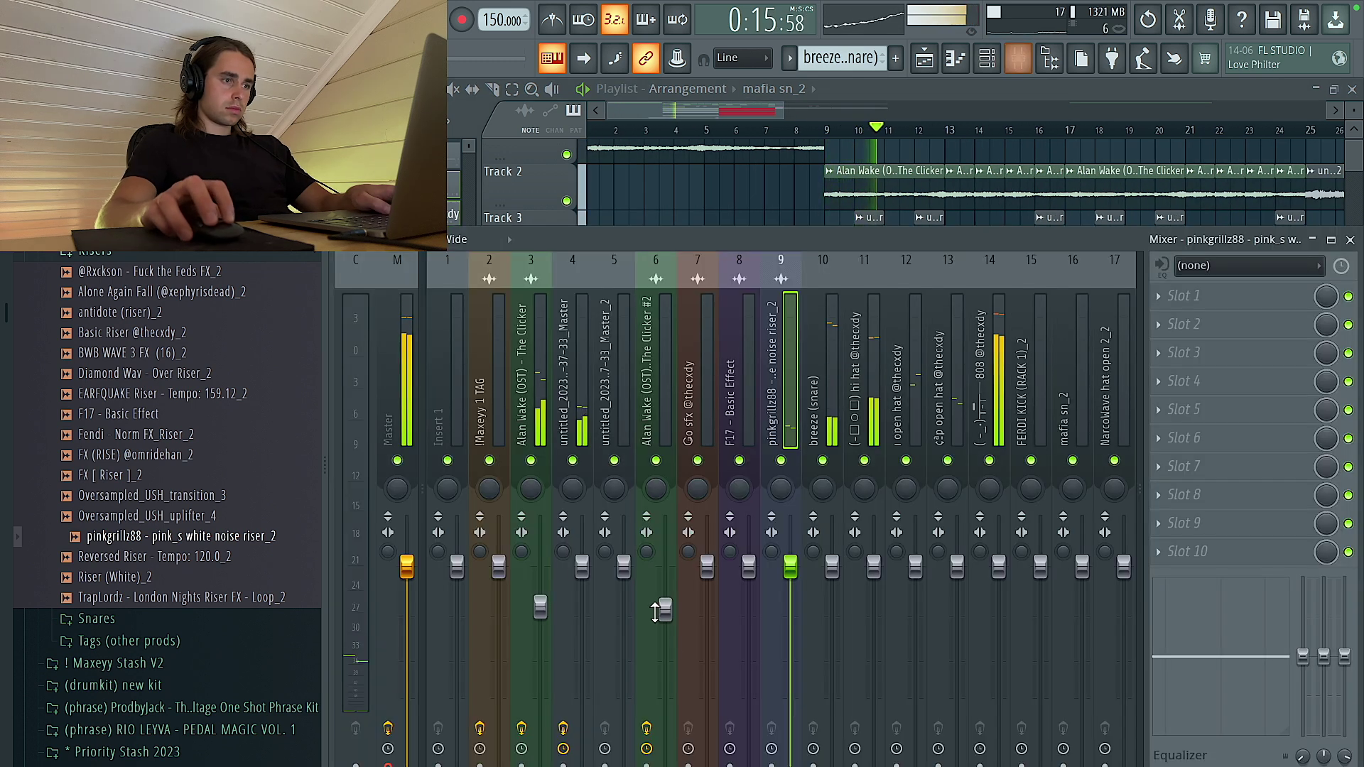
left_click(830, 586)
key("F9")
Step: Shorten the first hi hat clip on track 7 so it ends at bar 16
scroll(700, 243, "down", 4)
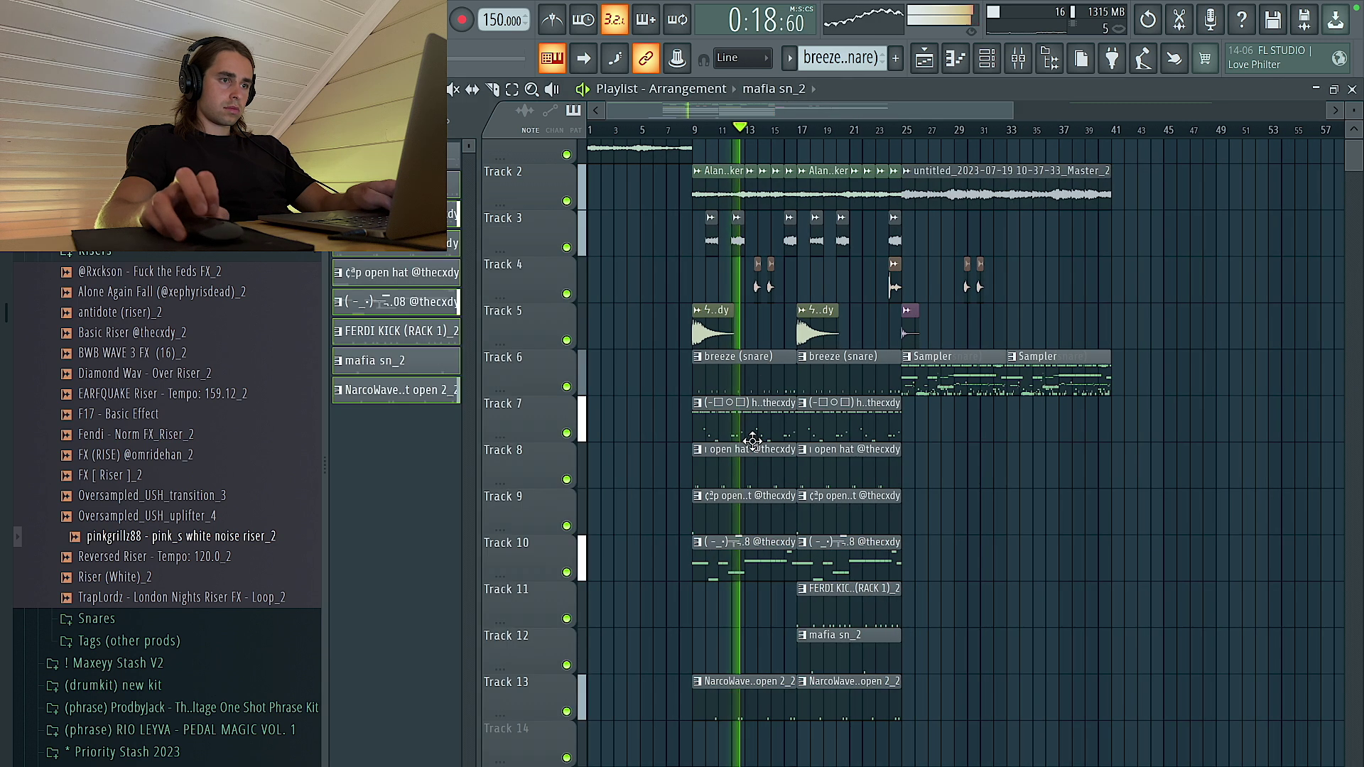
scroll(694, 478, "down", 2)
scroll(639, 480, "up", 1)
scroll(639, 480, "up", 2)
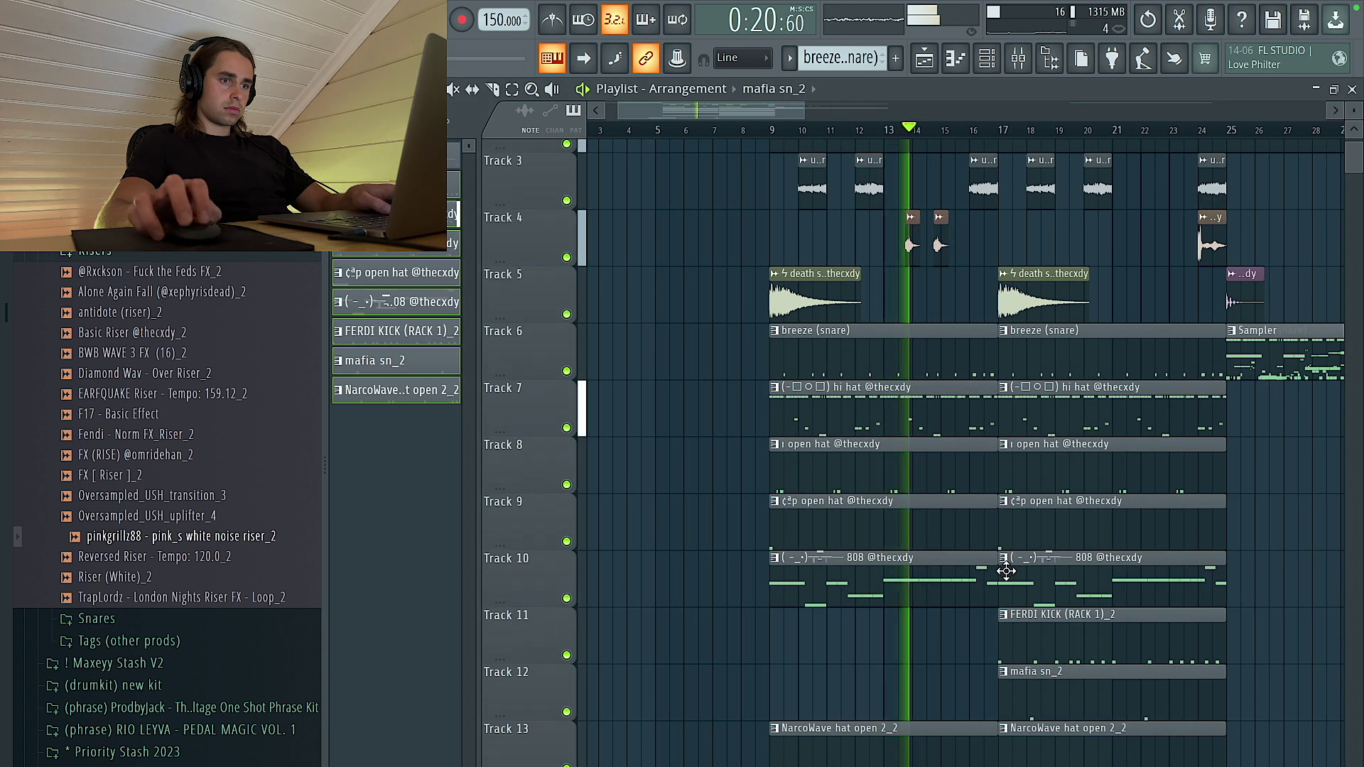
left_click(994, 421)
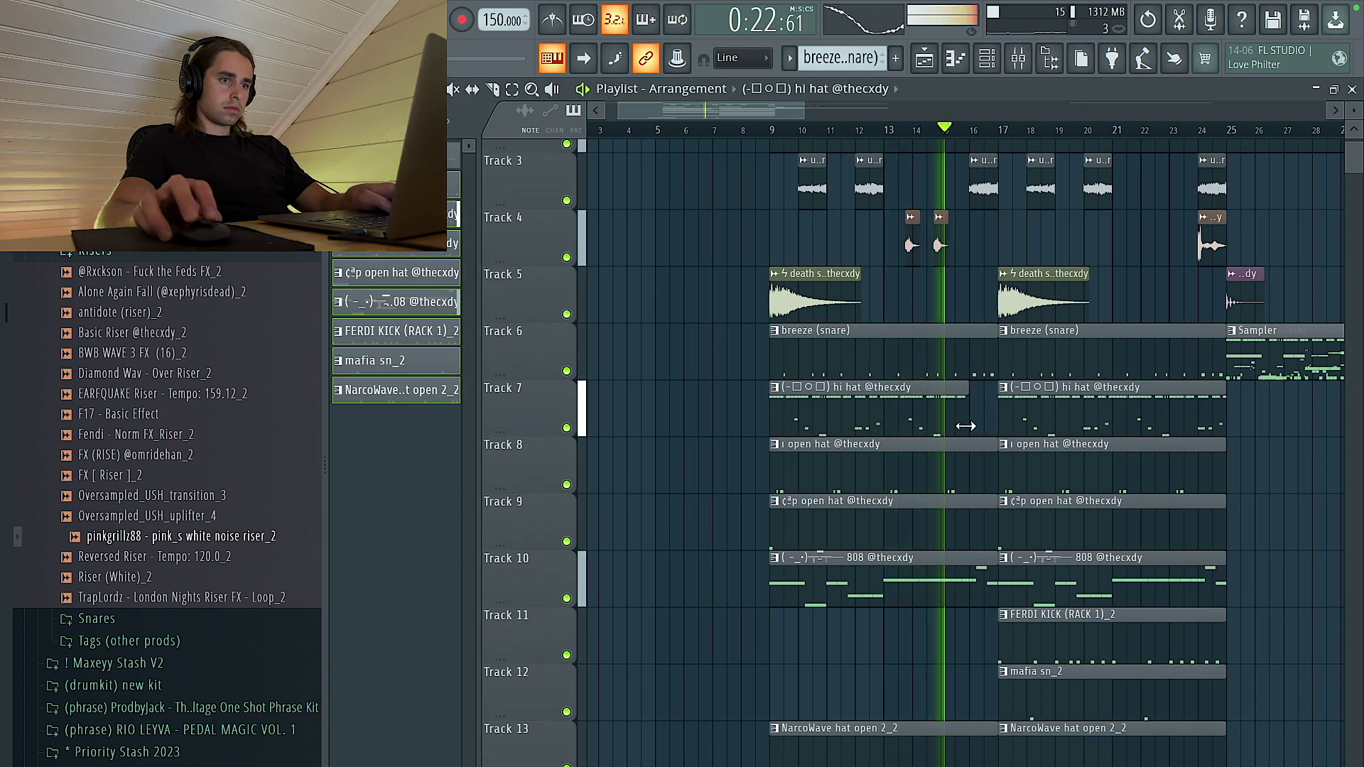
scroll(941, 454, "down", 2)
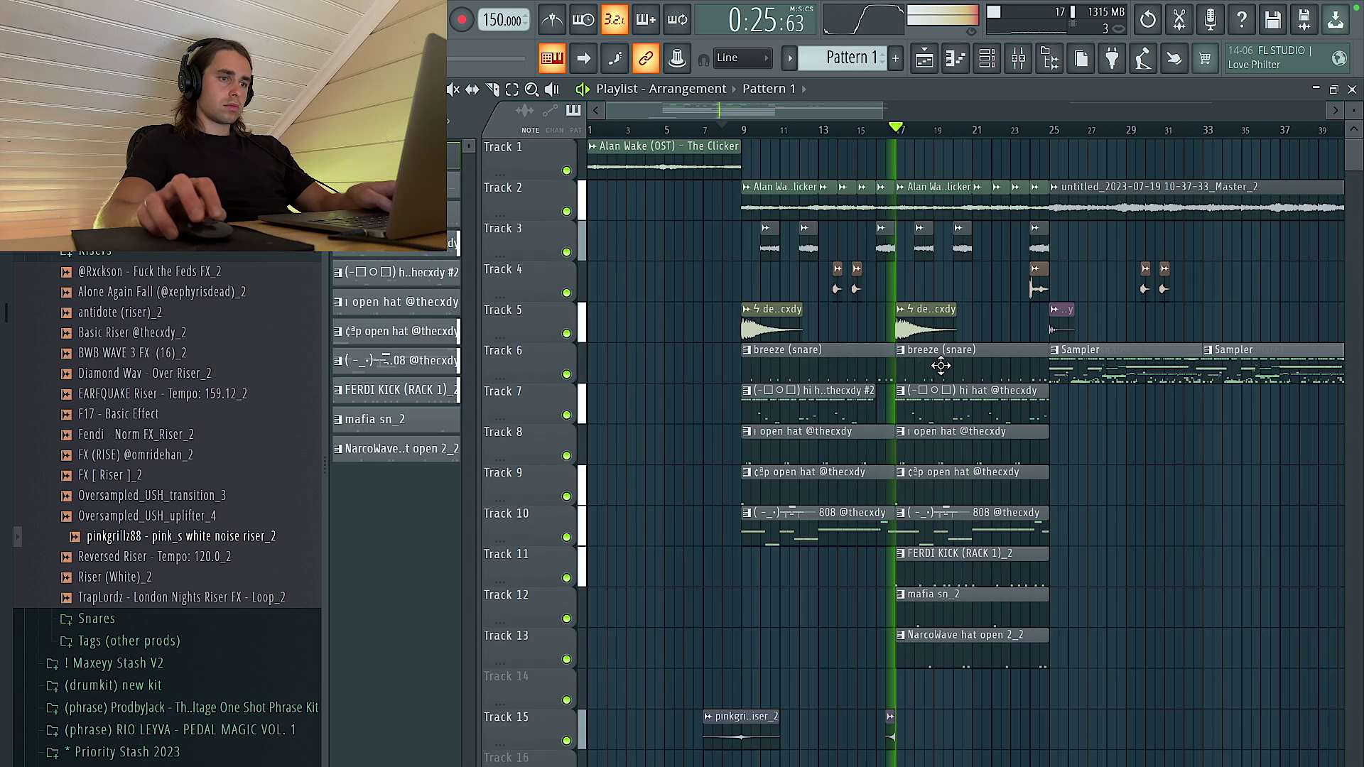
Step: Copy the white noise riser and F17 - Basic Effect clips on track 15 sixteen bars later
scroll(893, 371, "up", 3)
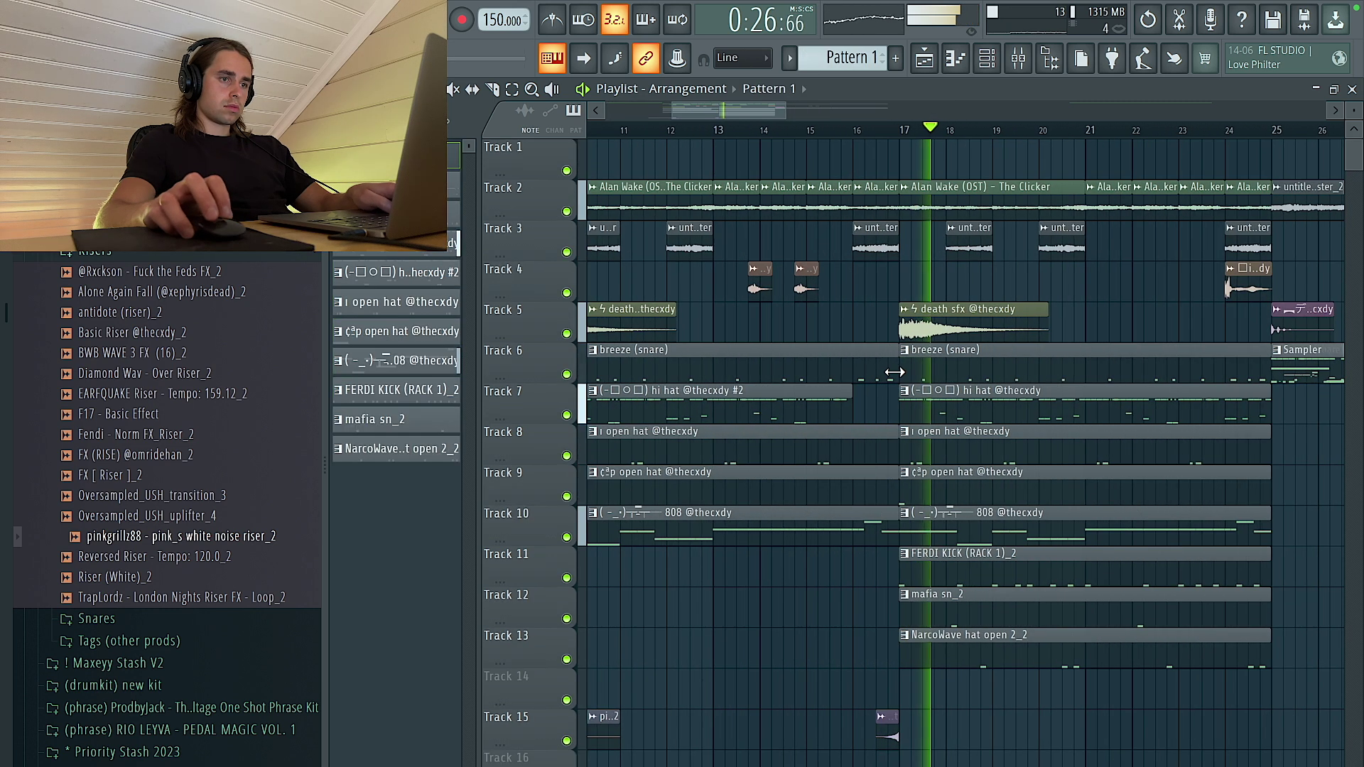
scroll(896, 497, "down", 3)
left_click(751, 665)
left_click_drag(751, 665, 1063, 676)
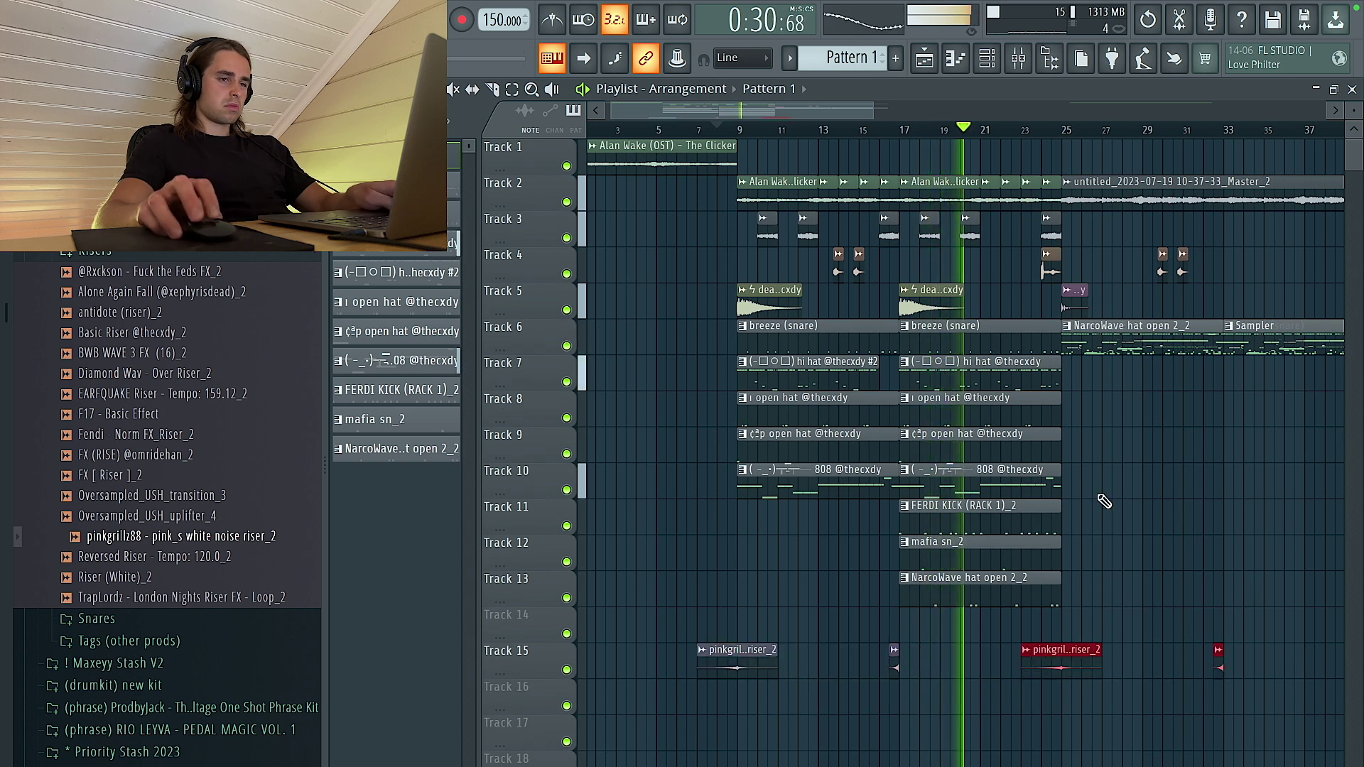
Step: Duplicate the drum and 808 clips of bars 17 to 24 twice to fill bars 25 to 40 in place of the Sampler patterns
scroll(1105, 503, "down", 2)
left_click(916, 339)
left_click_drag(836, 346, 839, 632)
key("ctrl+b")
key("ctrl+b")
scroll(909, 376, "up", 3)
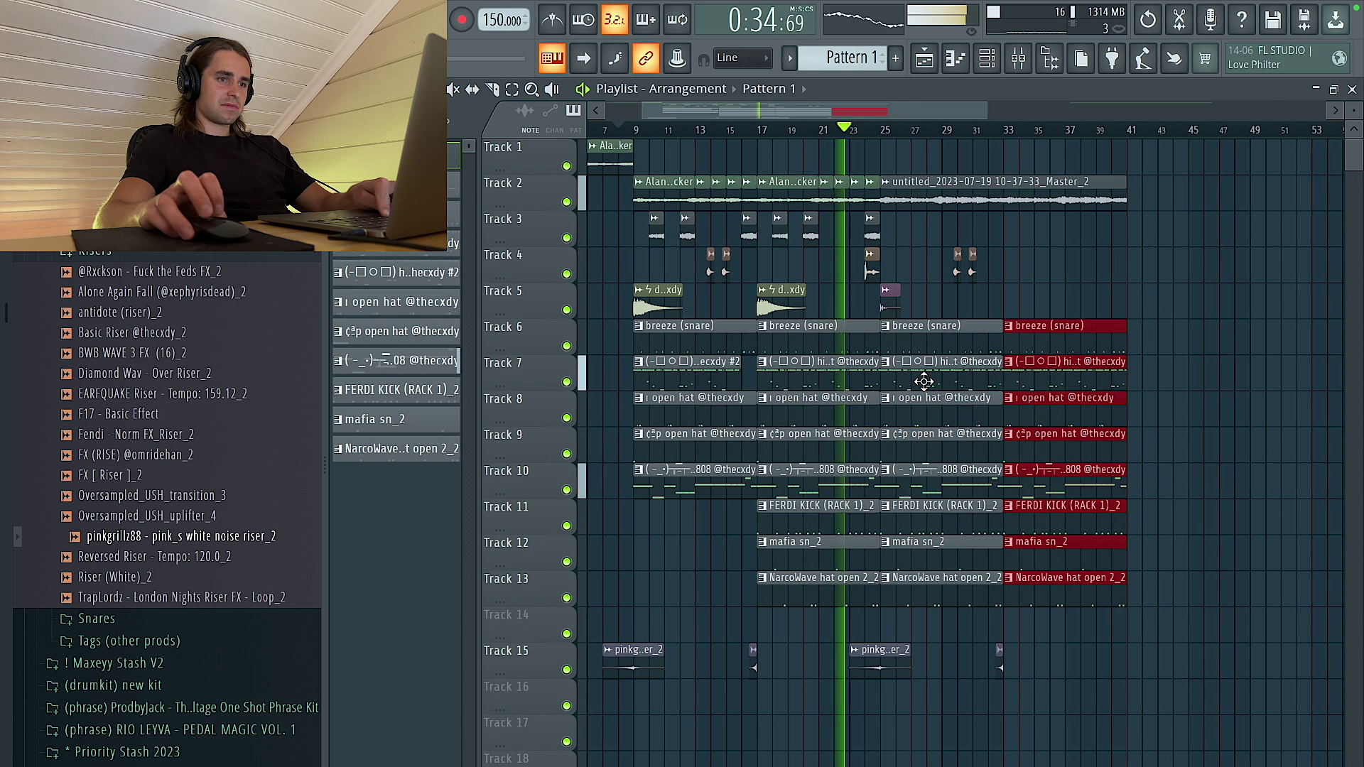
Step: Remove the hi hat clip at bar 25 on track 7 and trim the start of the breeze (snare) clip on track 6 to bar 26
left_click(829, 388)
scroll(829, 388, "up", 2)
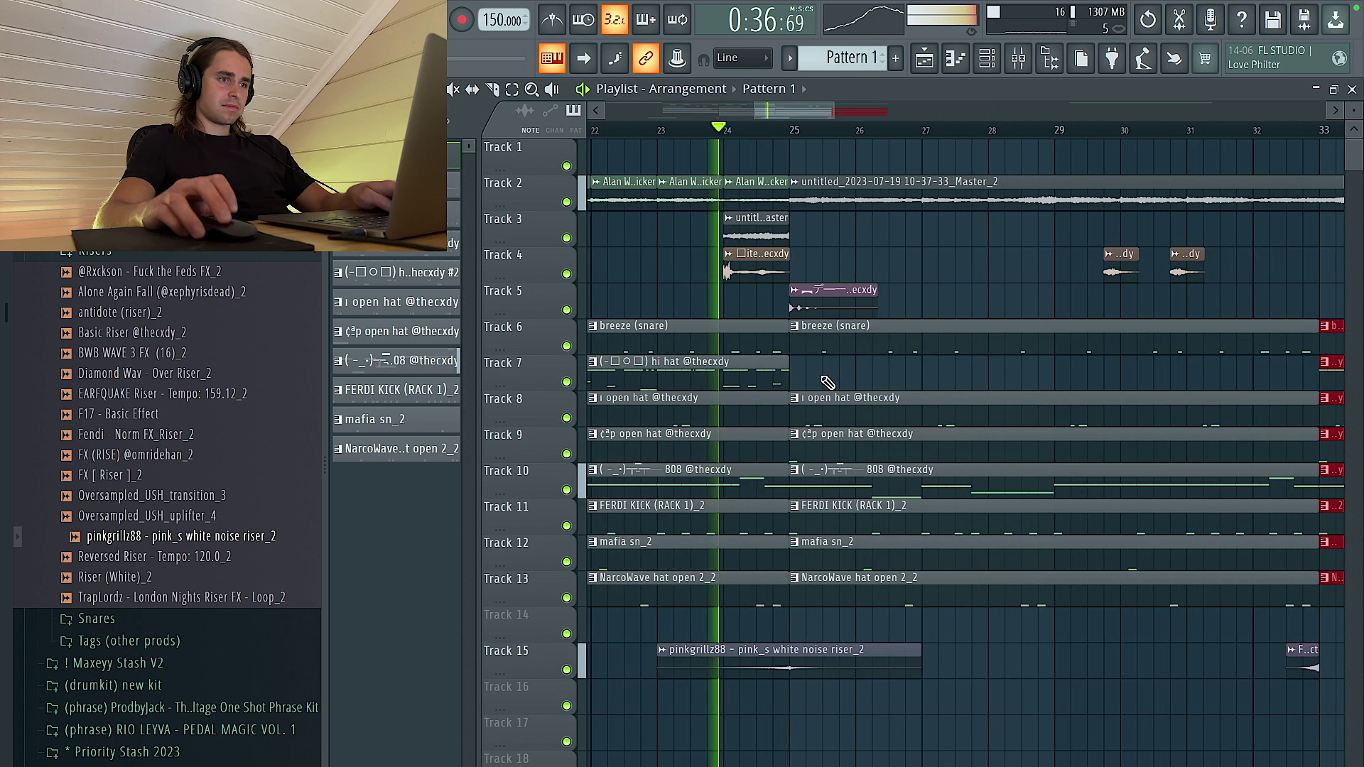
left_click_drag(789, 340, 854, 350)
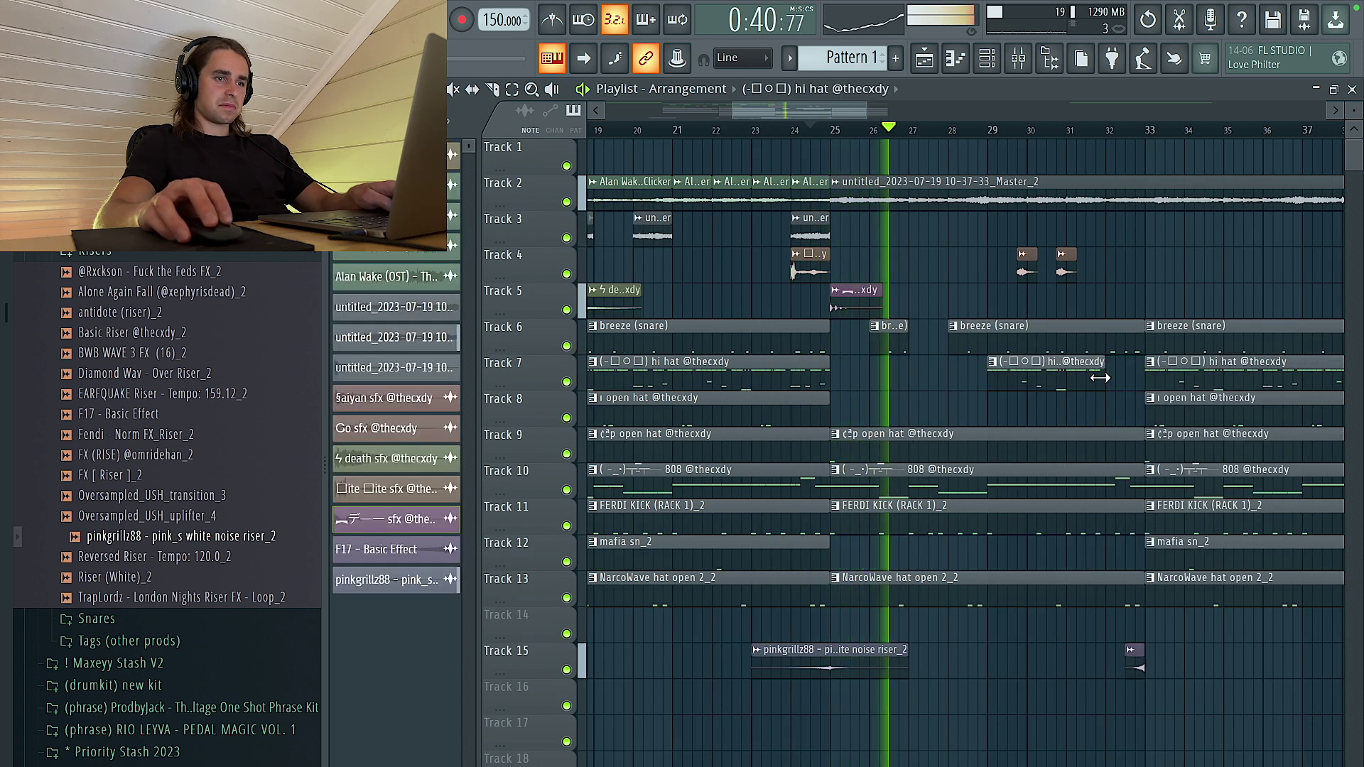
scroll(1108, 383, "down", 3)
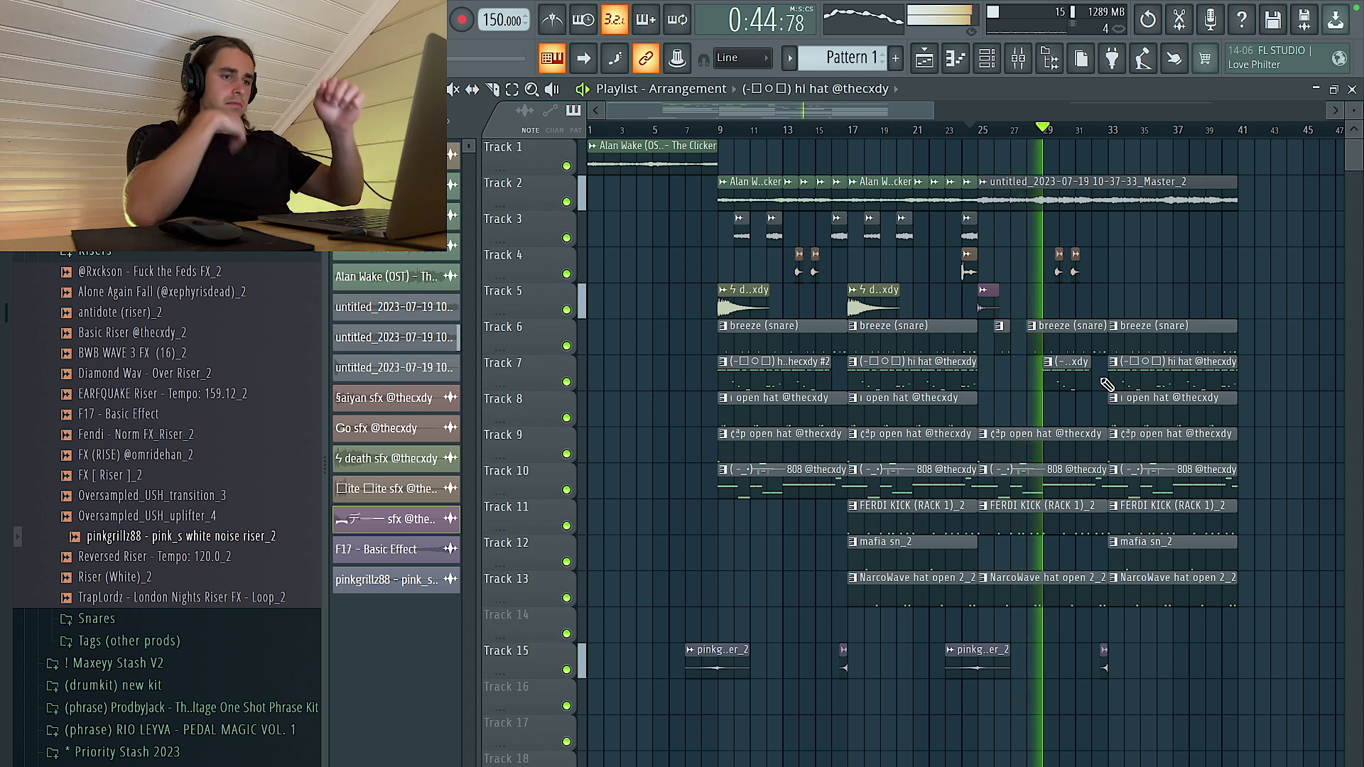
Step: Inspect the channel settings of the F17 - Basic Effect clip just before bar 33 on track 15
scroll(1104, 387, "down", 1)
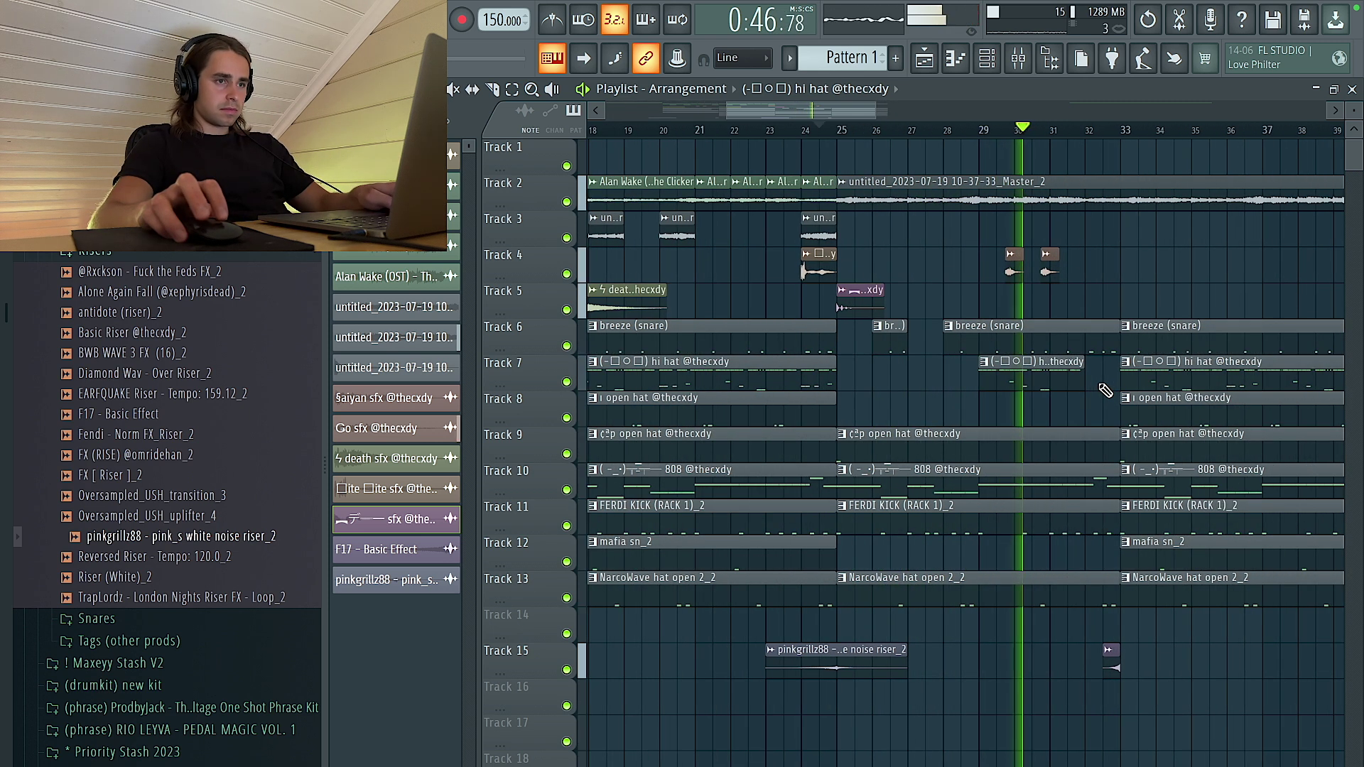
scroll(1078, 281, "up", 1)
scroll(1051, 291, "up", 2)
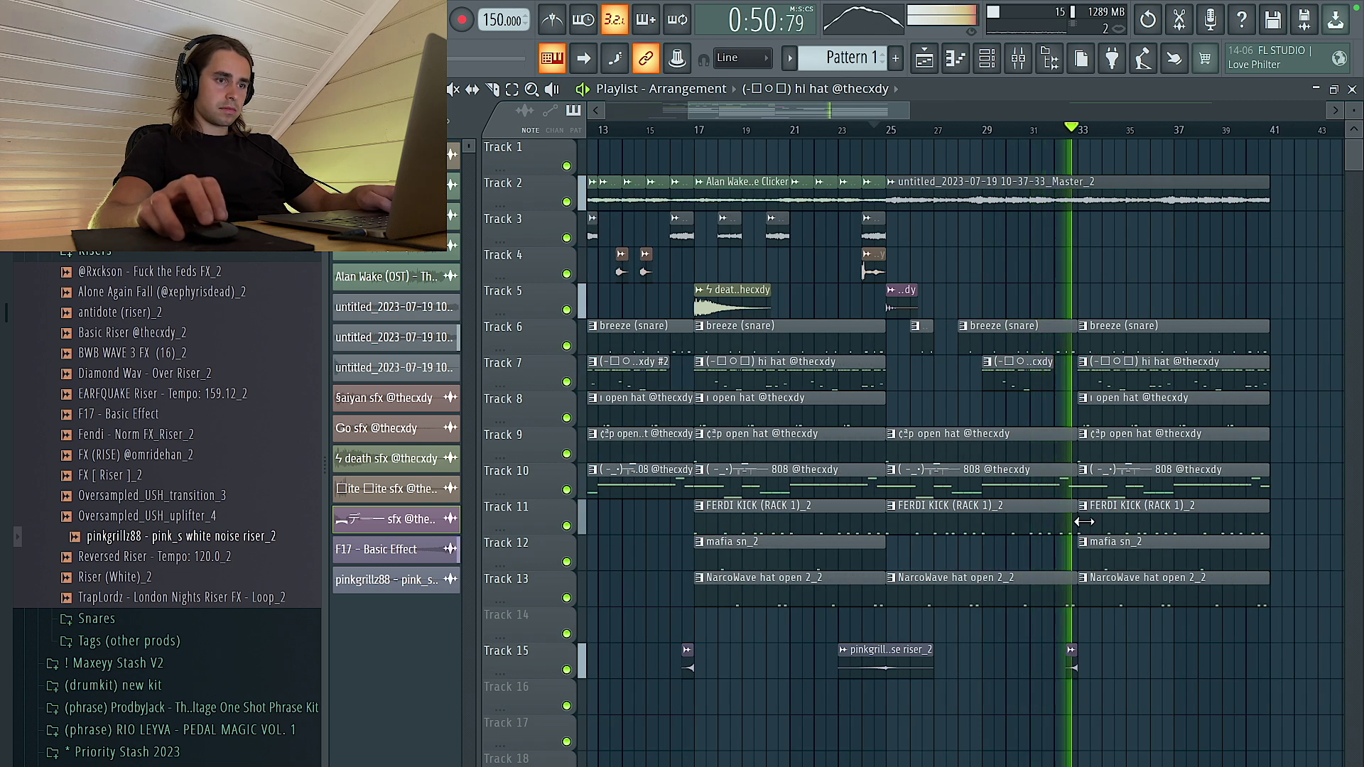
scroll(1080, 512, "down", 1)
scroll(1079, 513, "down", 1)
double_click(1053, 654)
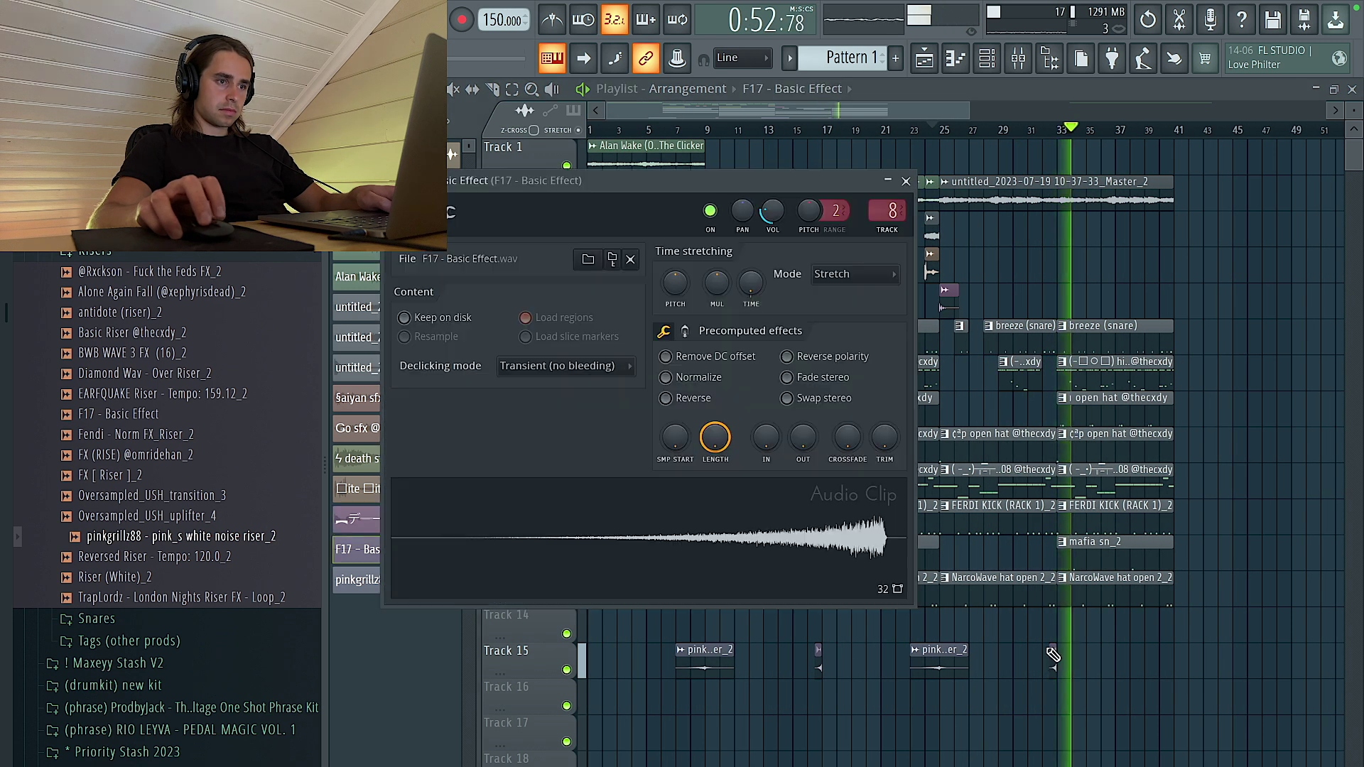
left_click(905, 181)
Step: Duplicate the whole arrangement of bars 1 to 40 and place the copy to start at bar 41
scroll(1151, 570, "down", 2)
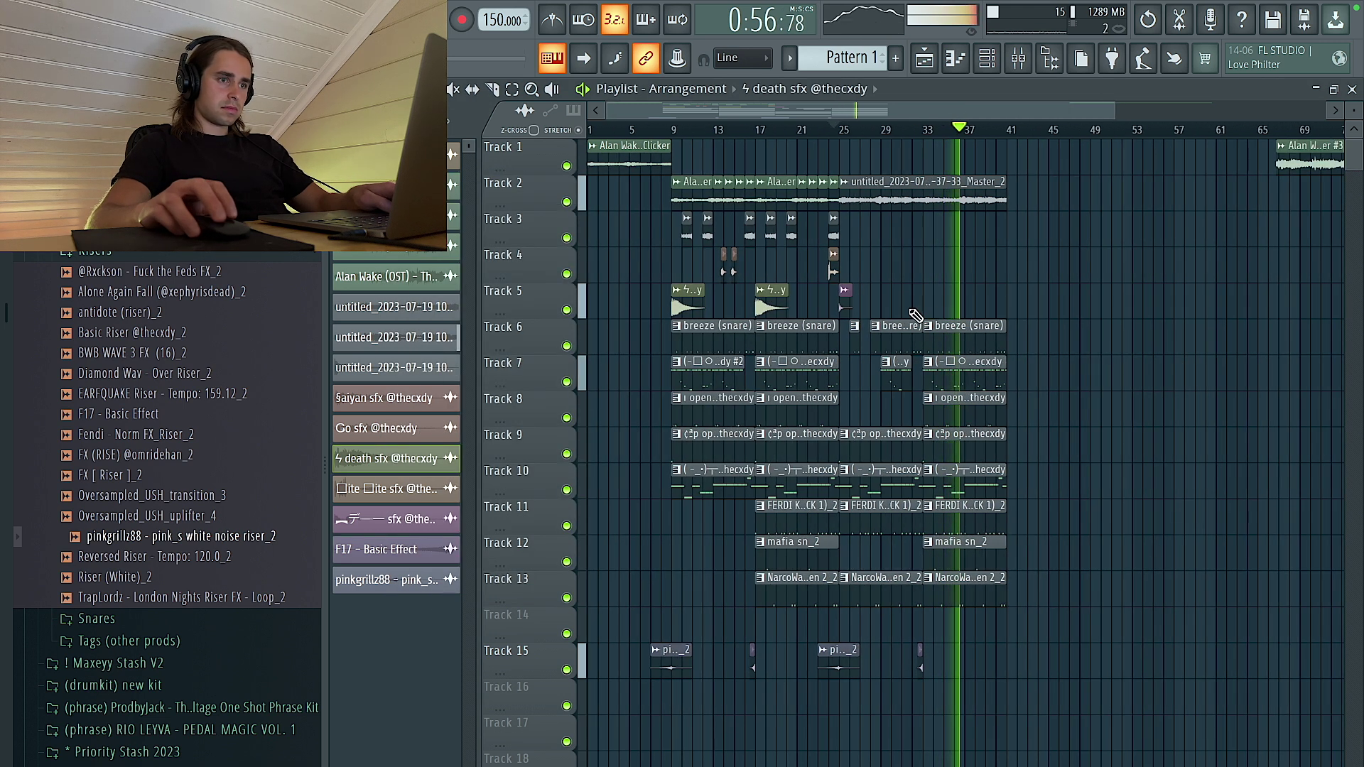
scroll(1041, 384, "down", 2)
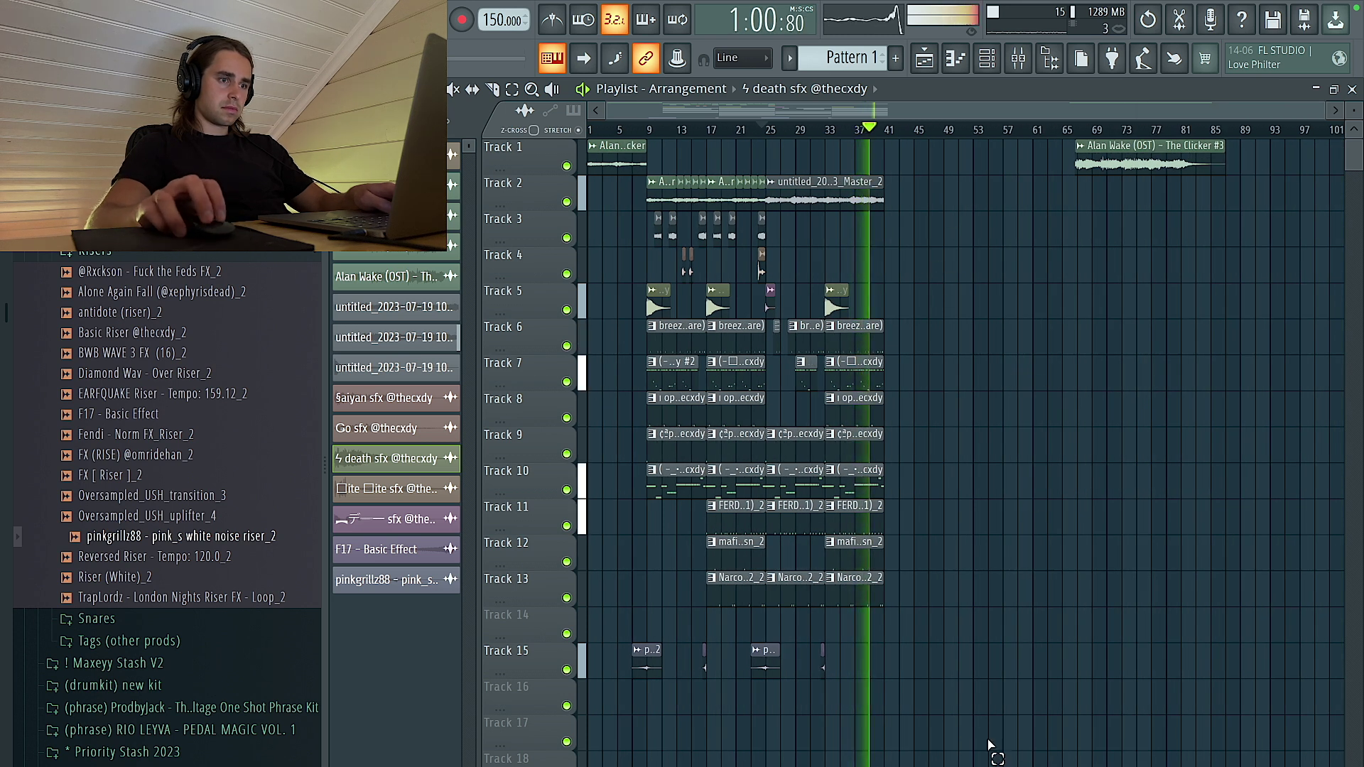
left_click_drag(1004, 748, 586, 139)
key("ctrl+b")
left_click_drag(968, 173, 917, 174)
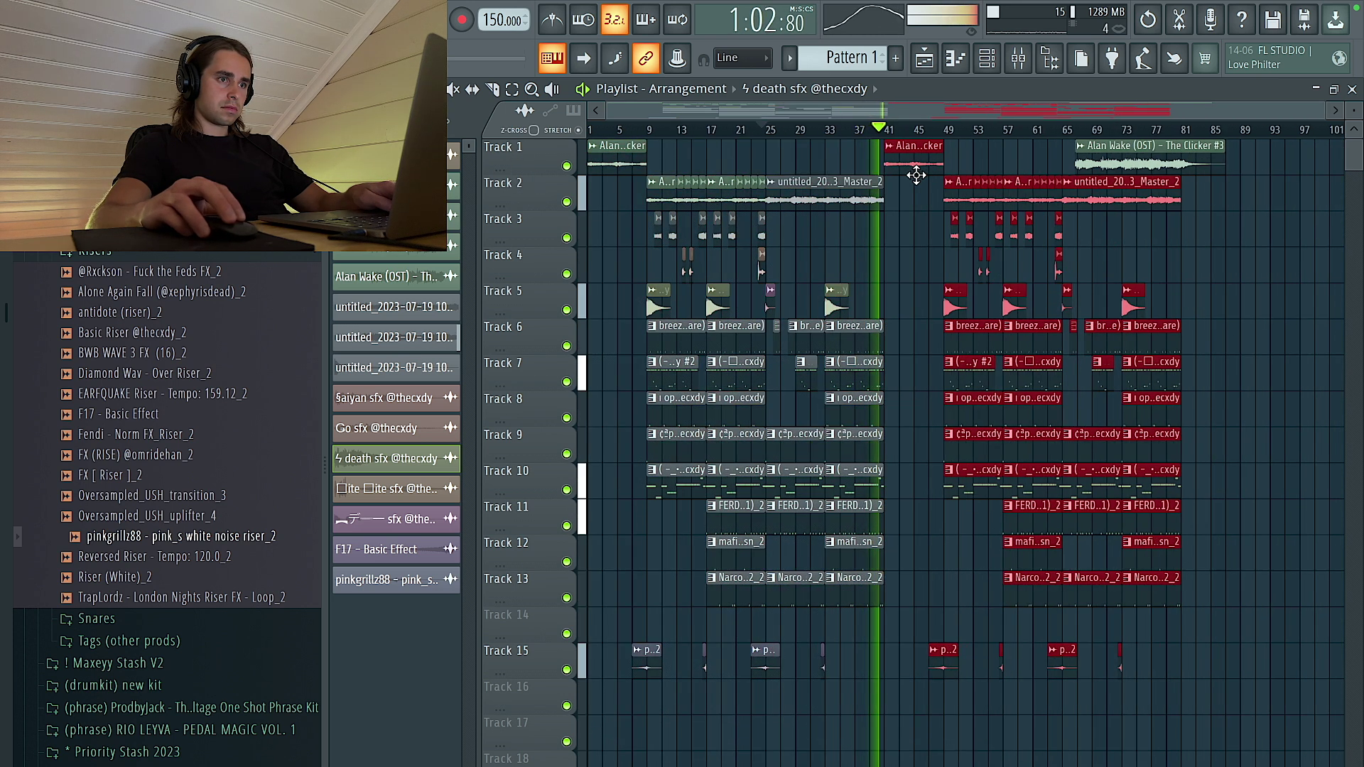
Step: Place a death sfx clip at bar 41 on track 5 and check the Master channel in the mixer
left_click(924, 266)
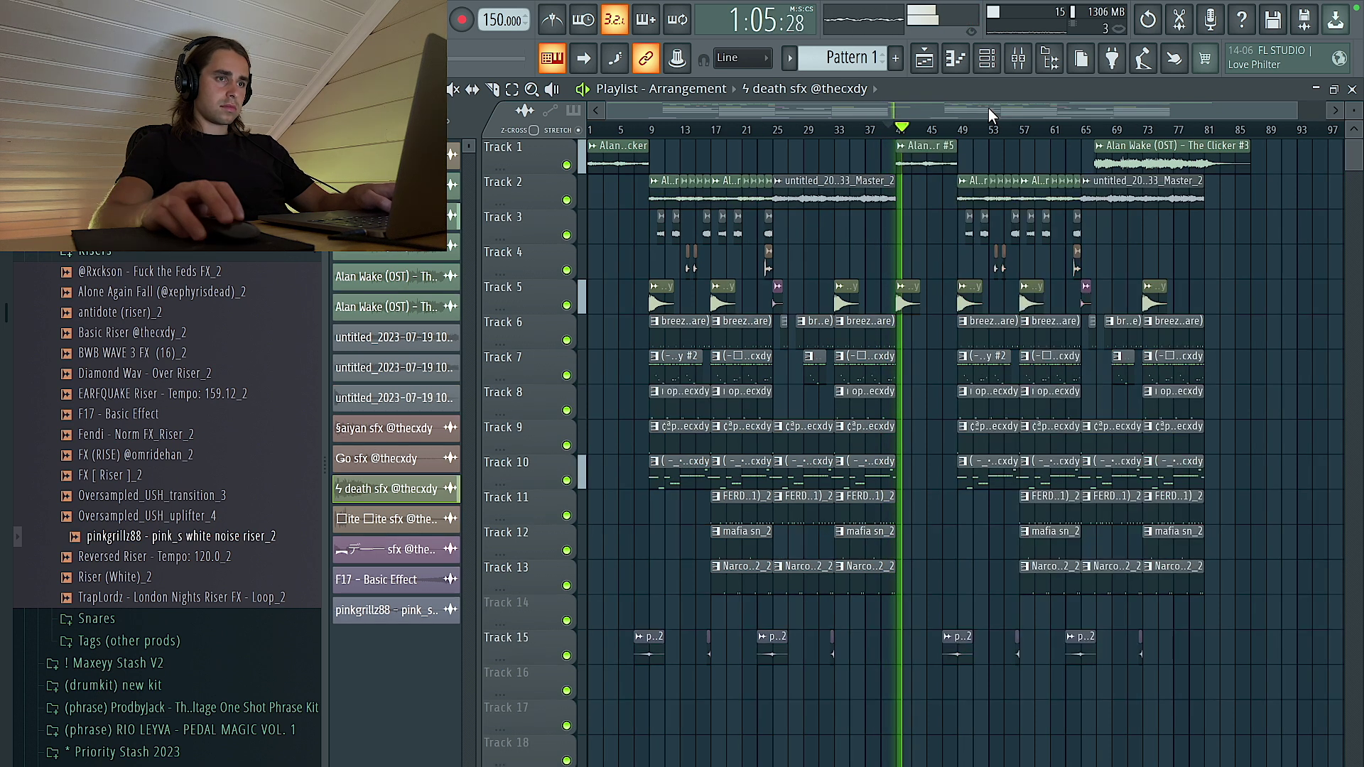
scroll(992, 115, "up", 3)
key("F9")
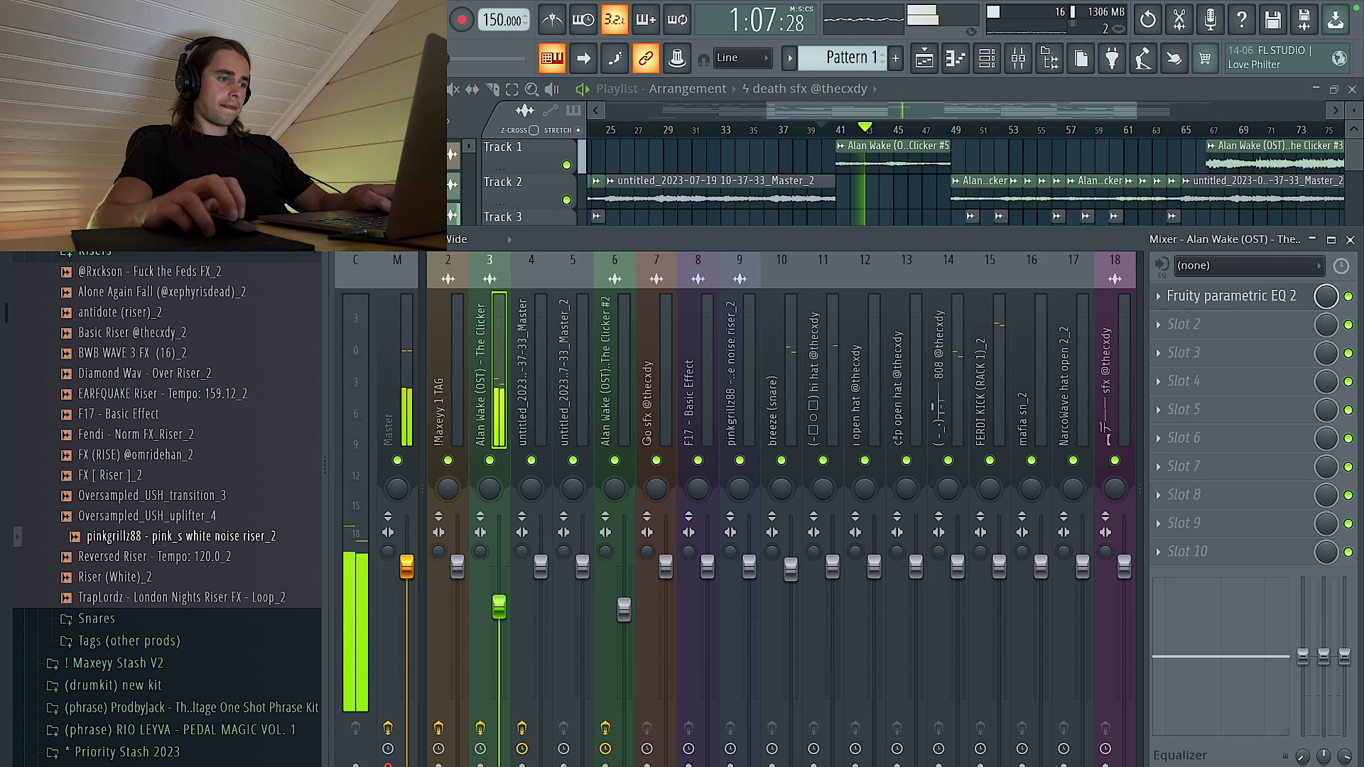
left_click(398, 370)
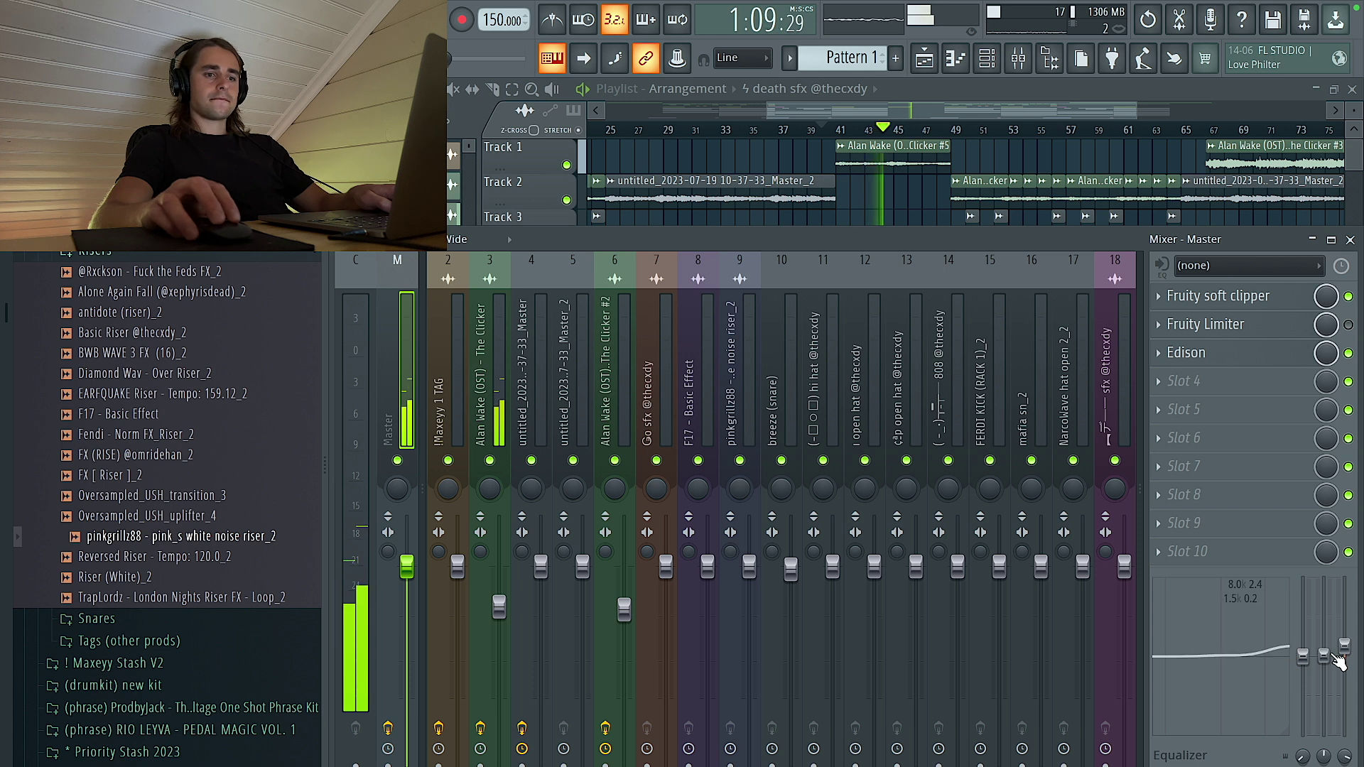
key("F9")
Step: Examine the copied arrangement from bar 41 onward across all tracks while it plays
scroll(923, 348, "up", 2)
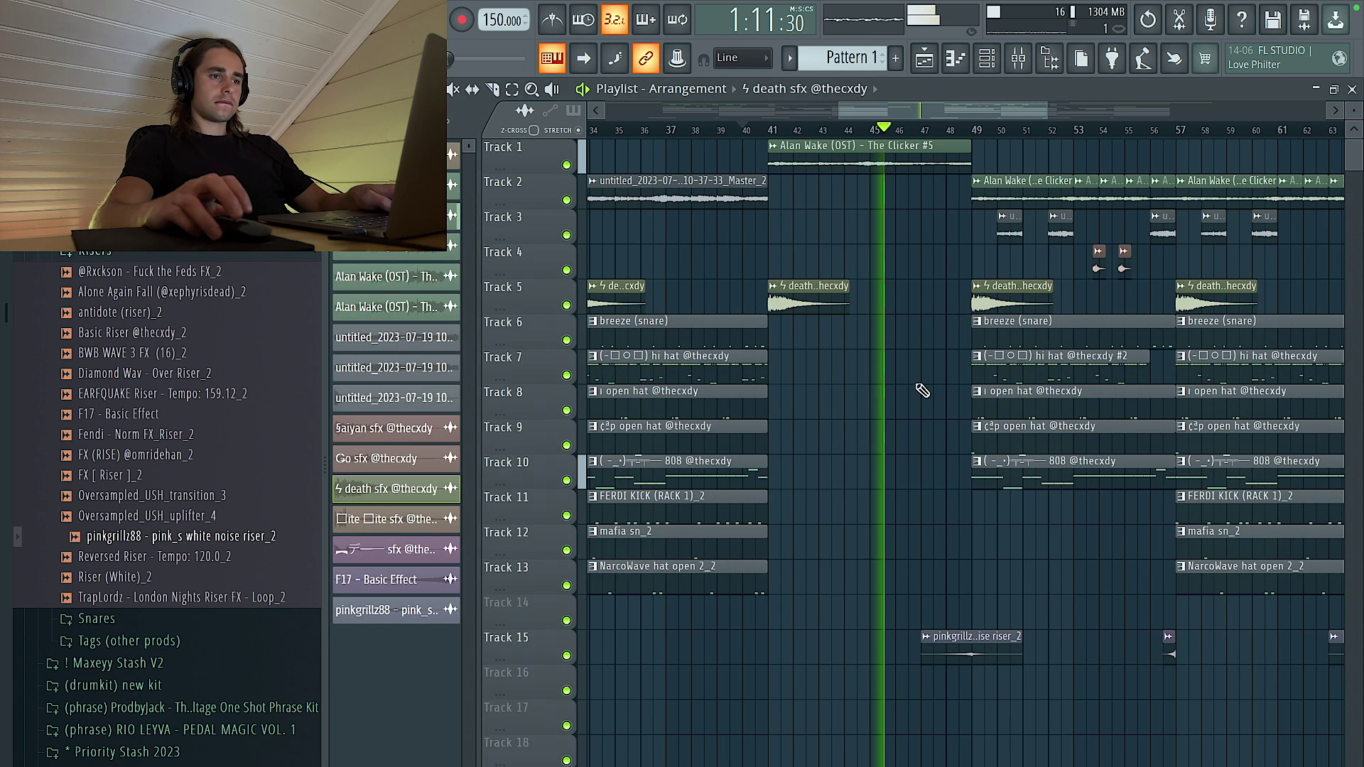
scroll(923, 444, "down", 3)
scroll(930, 437, "down", 3)
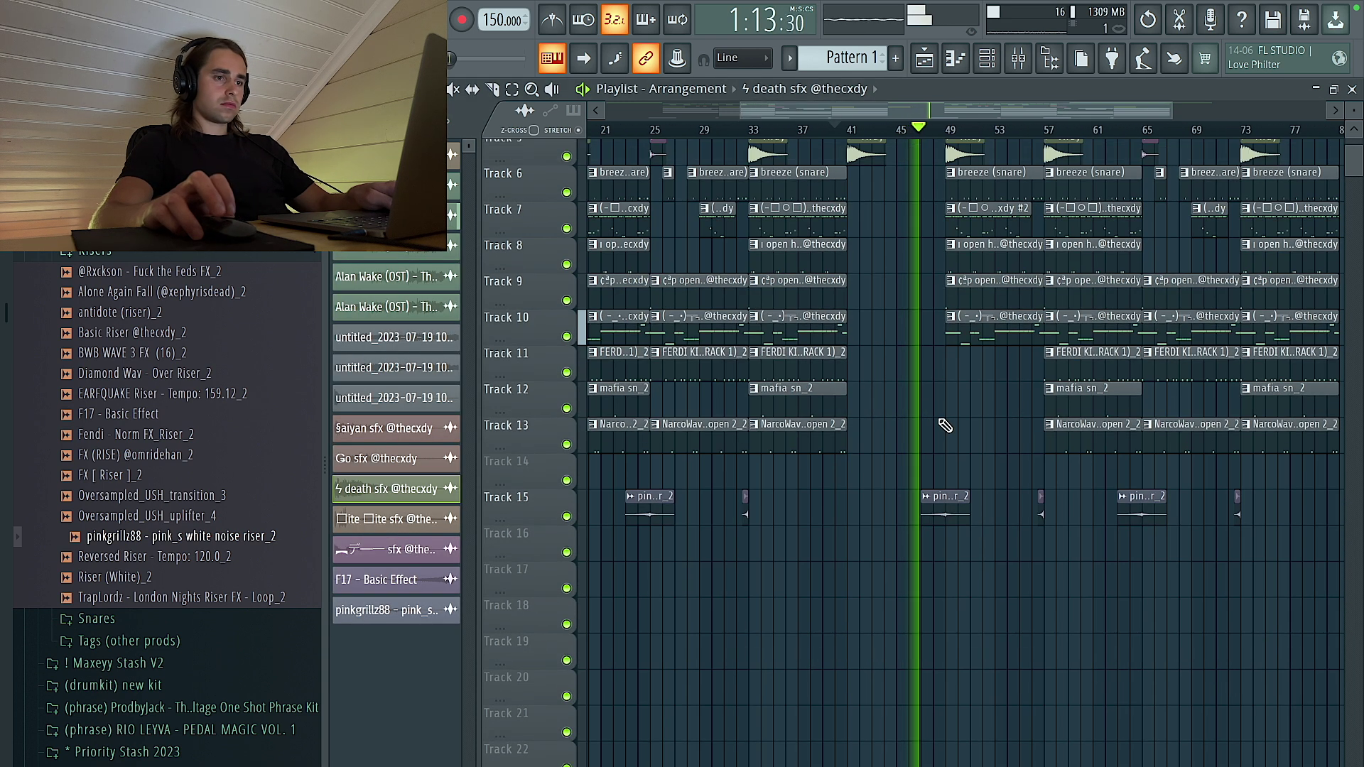
scroll(1009, 429, "up", 3)
scroll(991, 426, "up", 2)
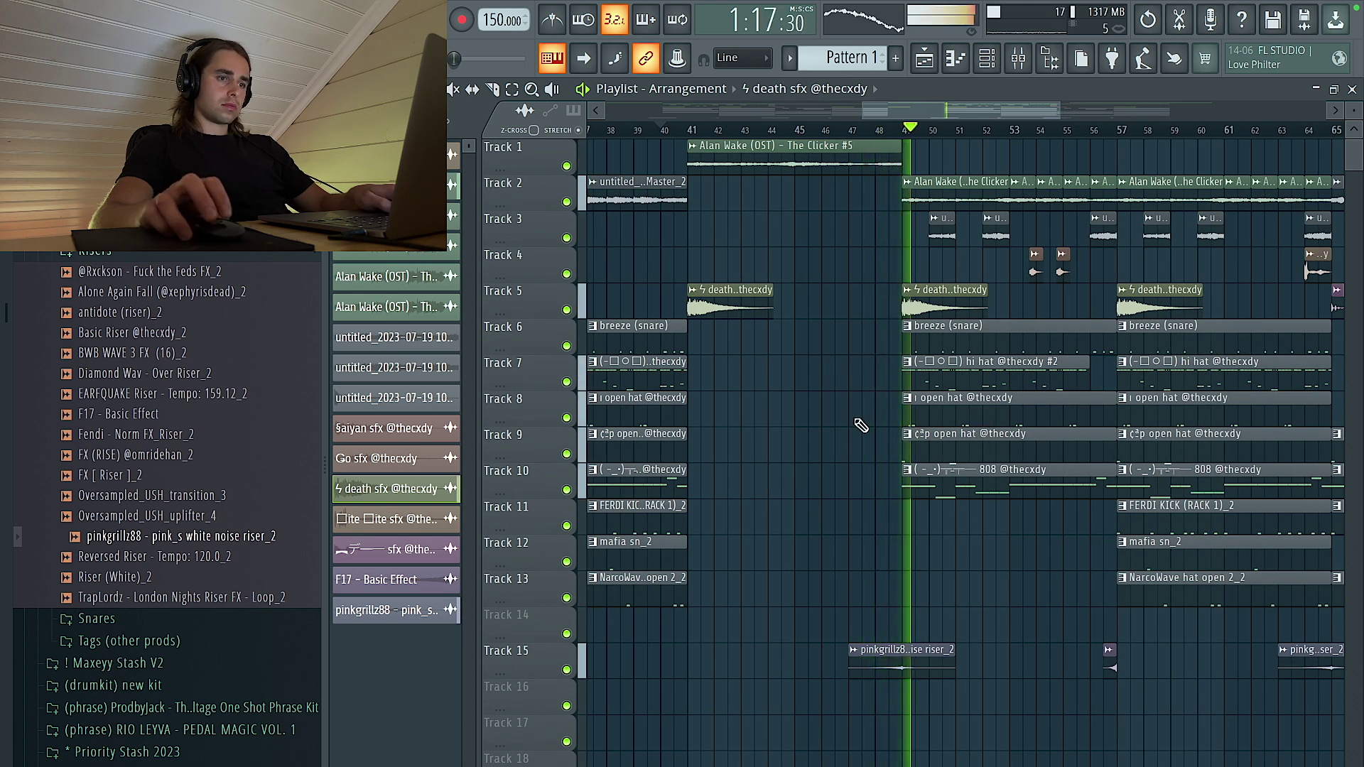
scroll(863, 419, "down", 1)
scroll(863, 419, "down", 2)
scroll(916, 423, "down", 4)
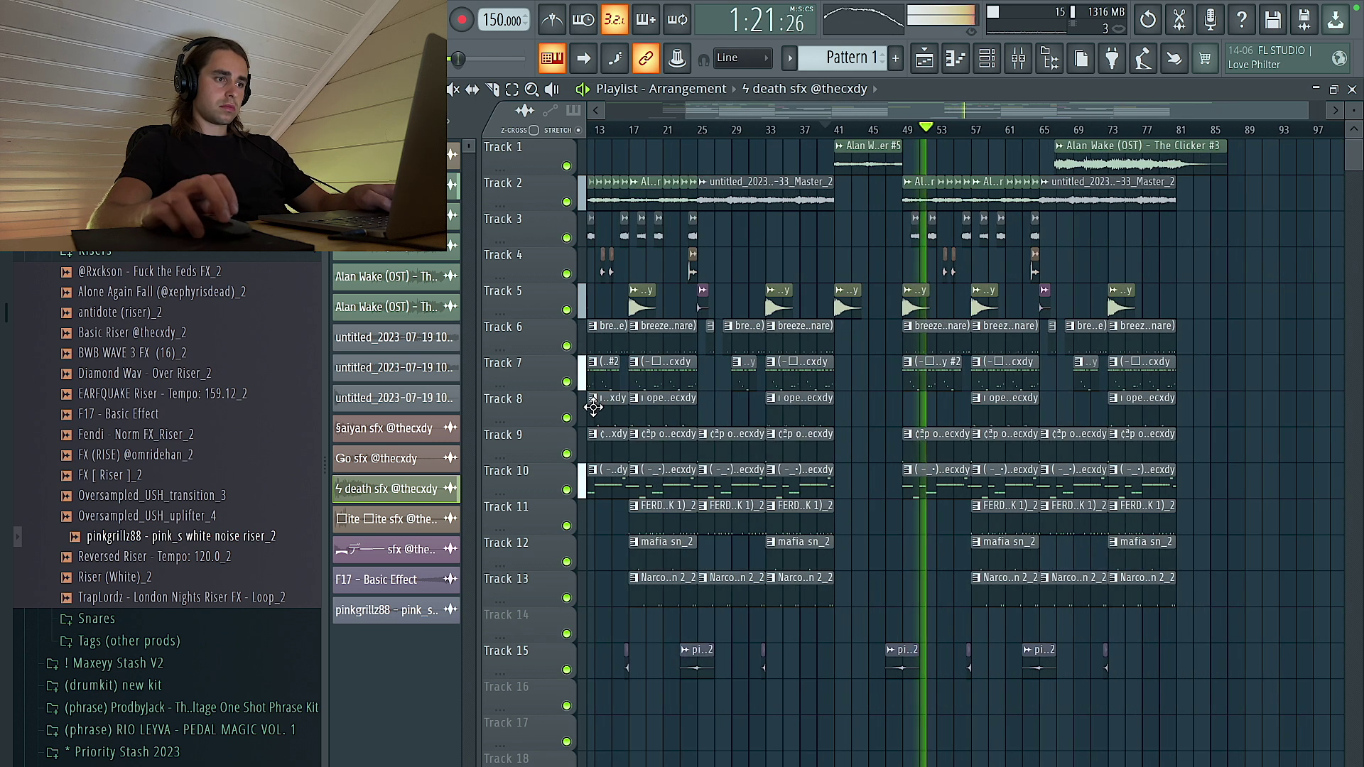
scroll(644, 400, "down", 1)
scroll(923, 341, "up", 4)
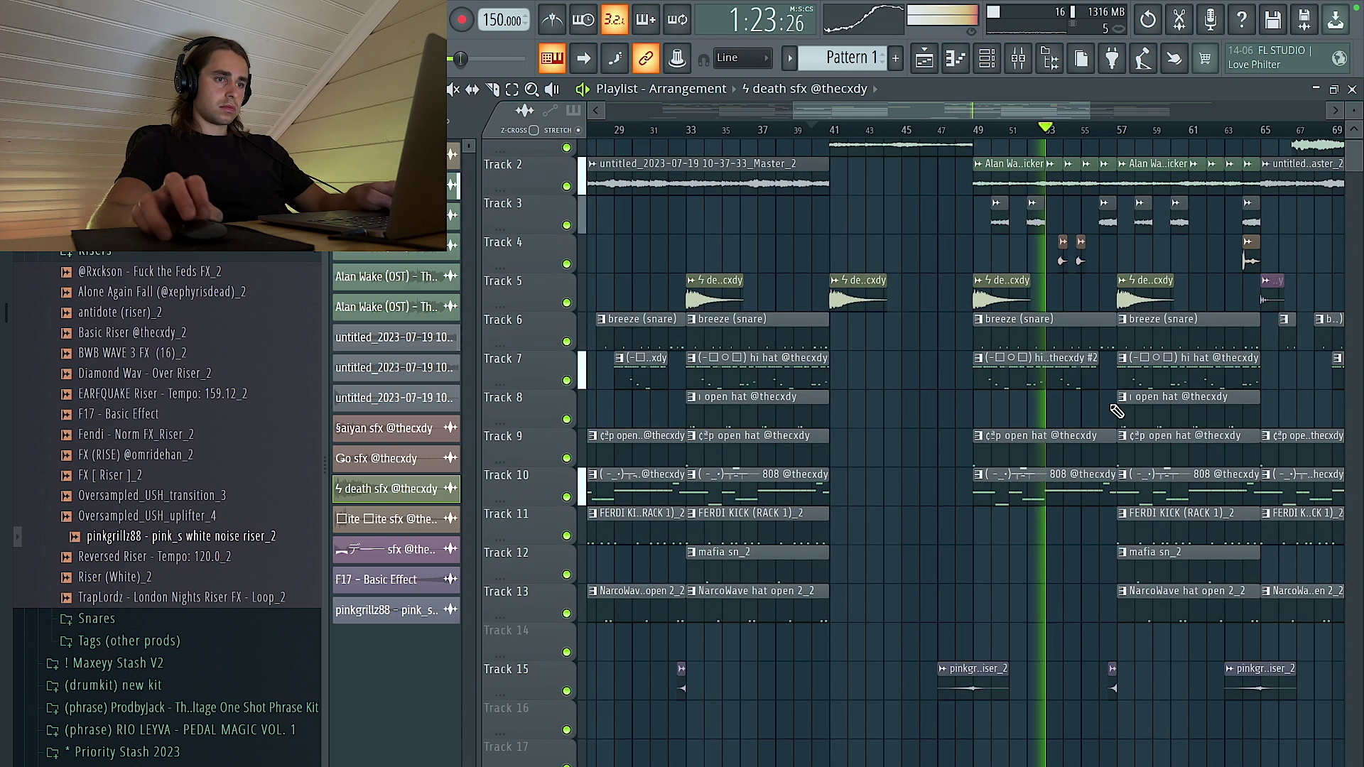
Step: Lower the hi hat channel's fader slightly in the mixer
left_click(1022, 63)
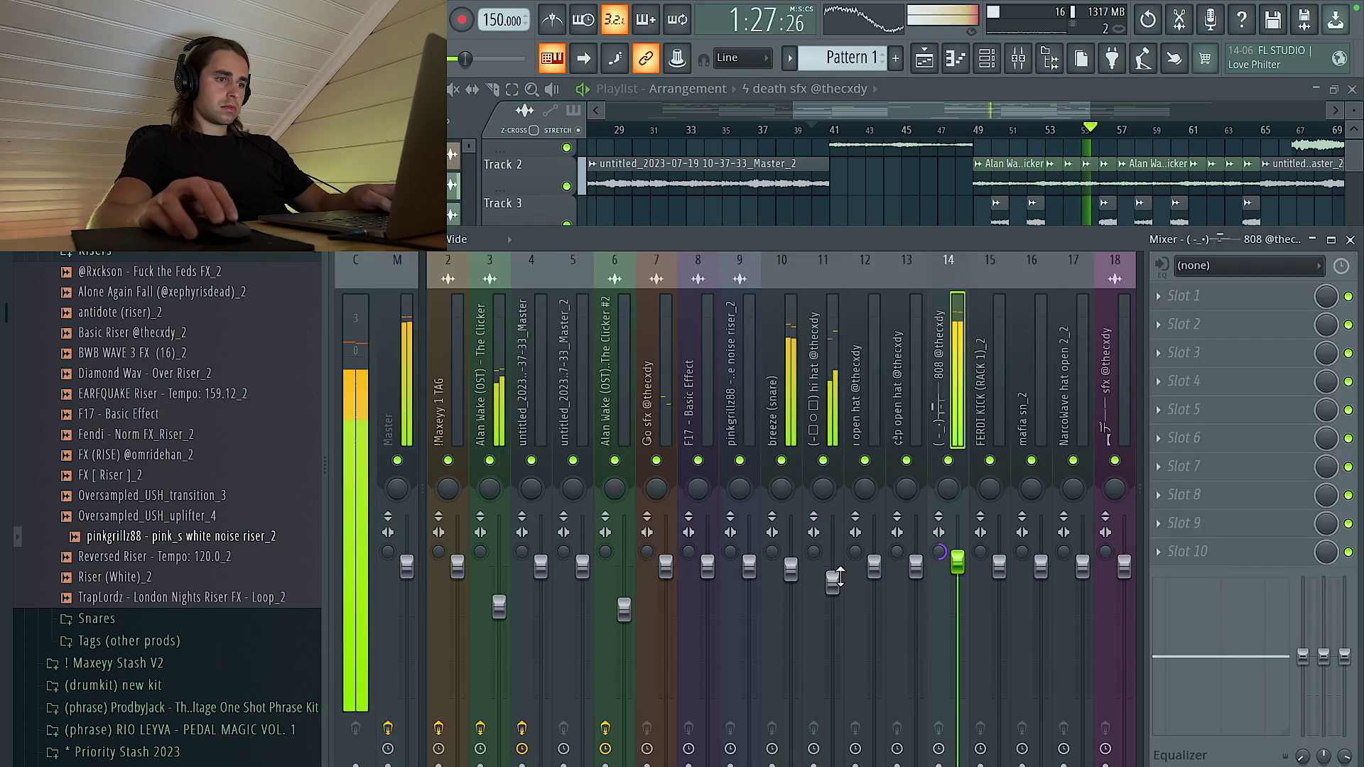
left_click_drag(830, 573, 829, 578)
left_click(894, 188)
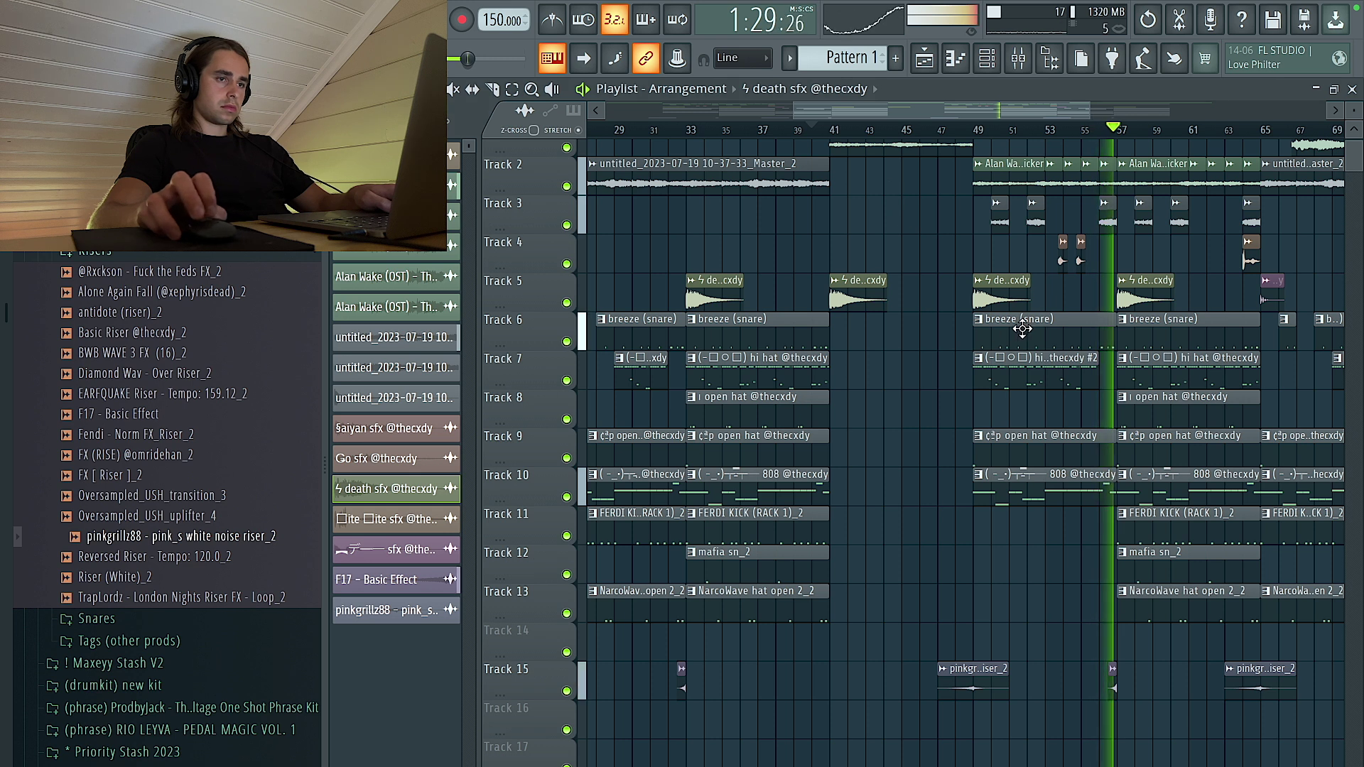
Step: Move the Alan Wake (OST) - The Clicker #3 clip on track 1 to start at about bar 119
scroll(1053, 298, "down", 4)
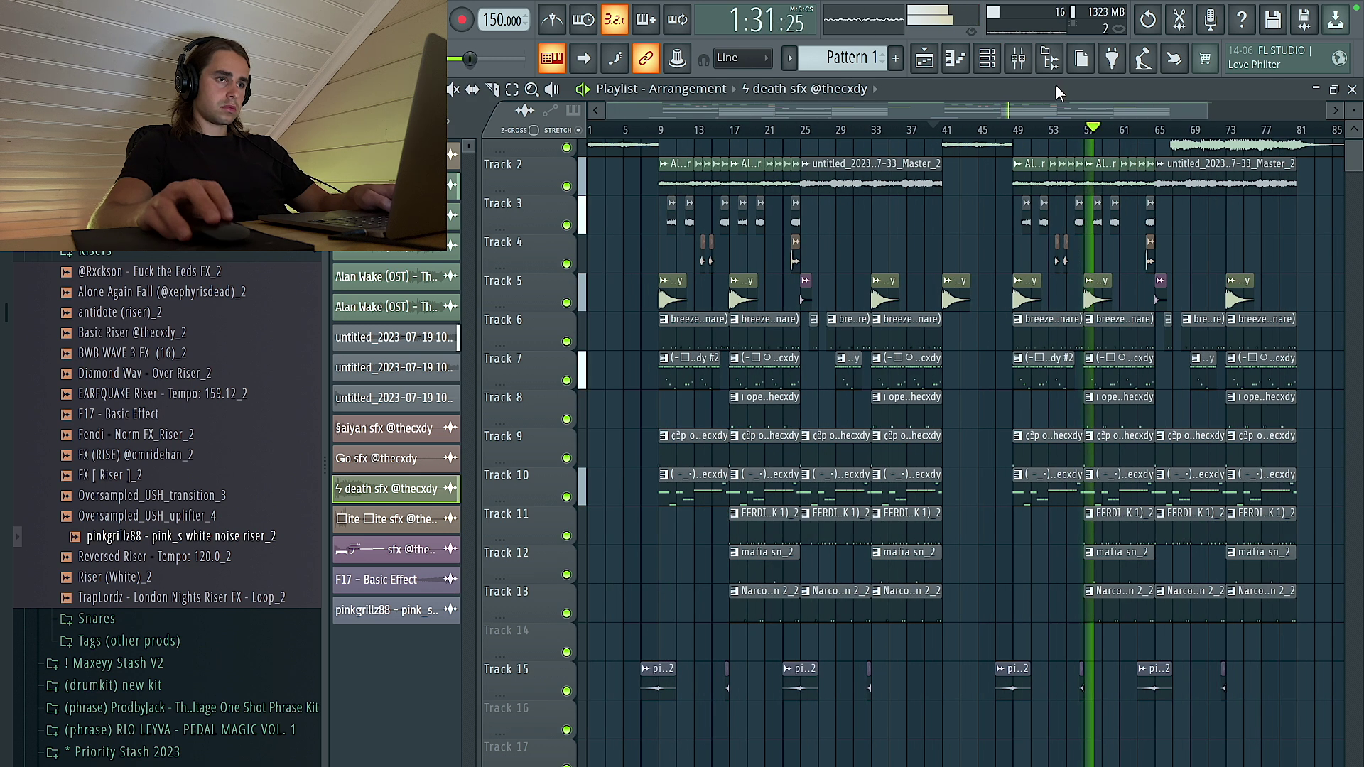
scroll(1109, 299, "up", 1)
scroll(1115, 313, "up", 3)
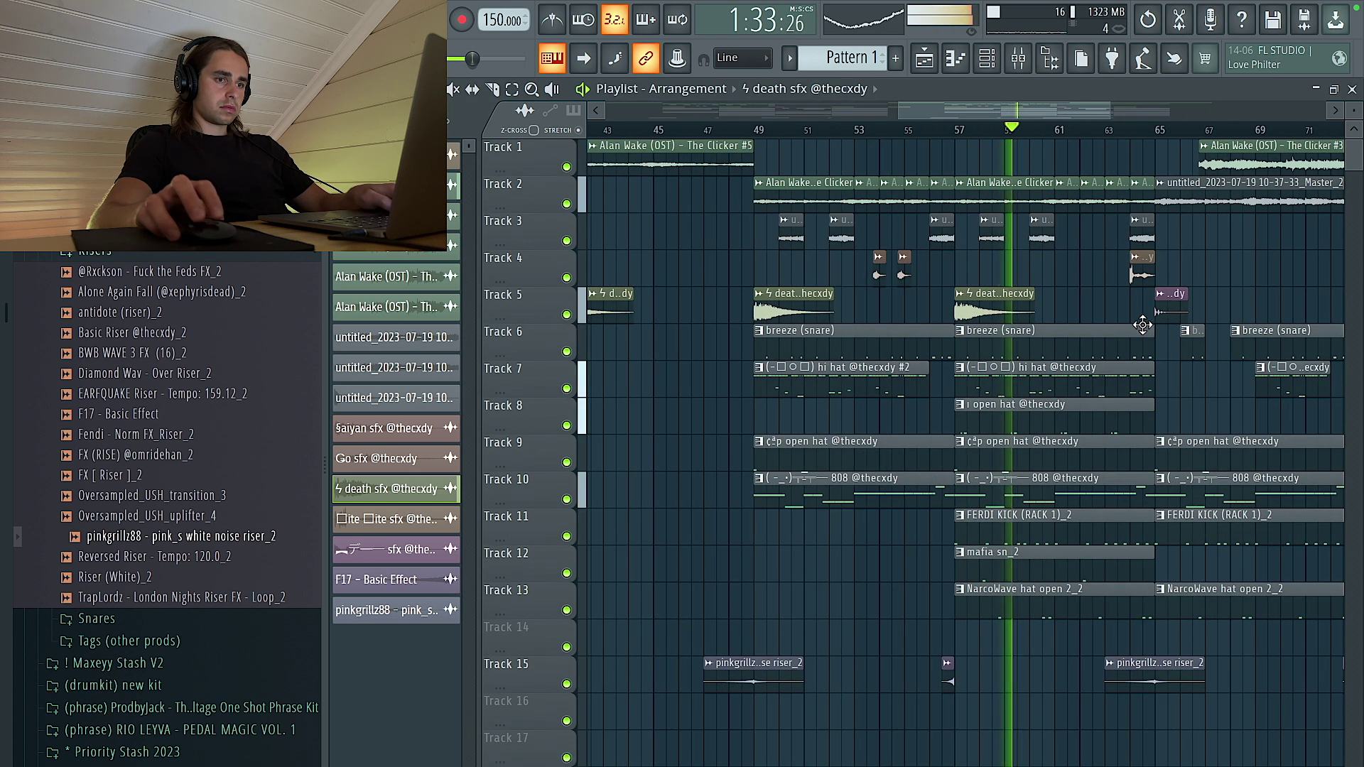
scroll(1115, 404, "down", 1)
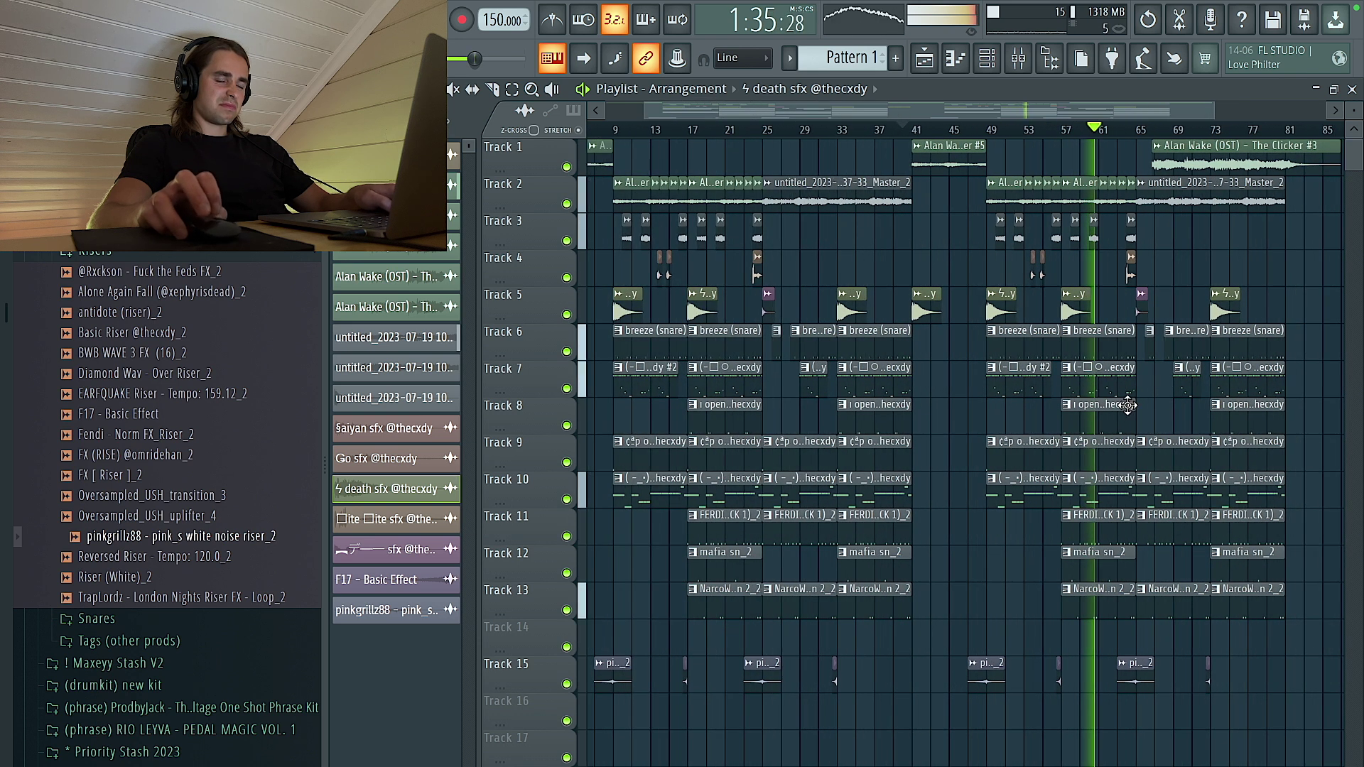
scroll(1203, 236, "down", 2)
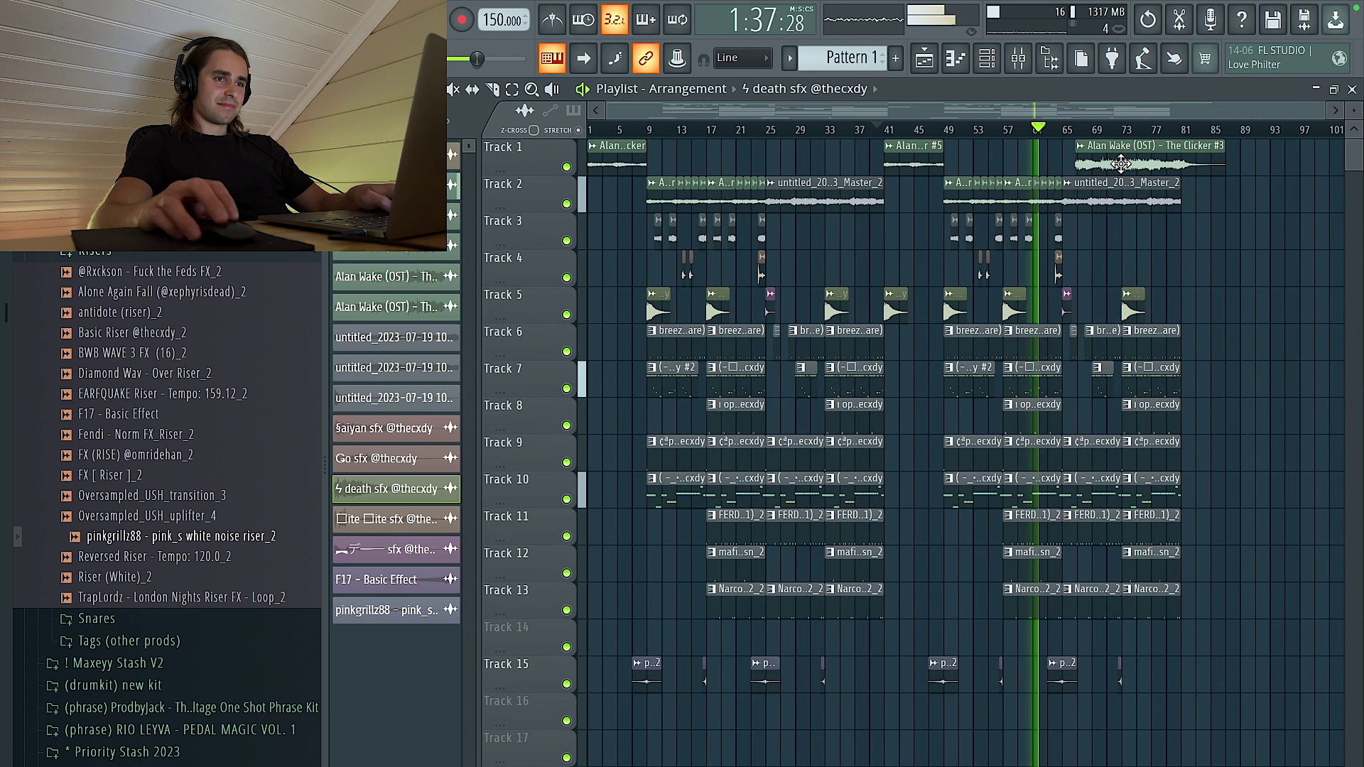
left_click_drag(1130, 158, 1346, 162)
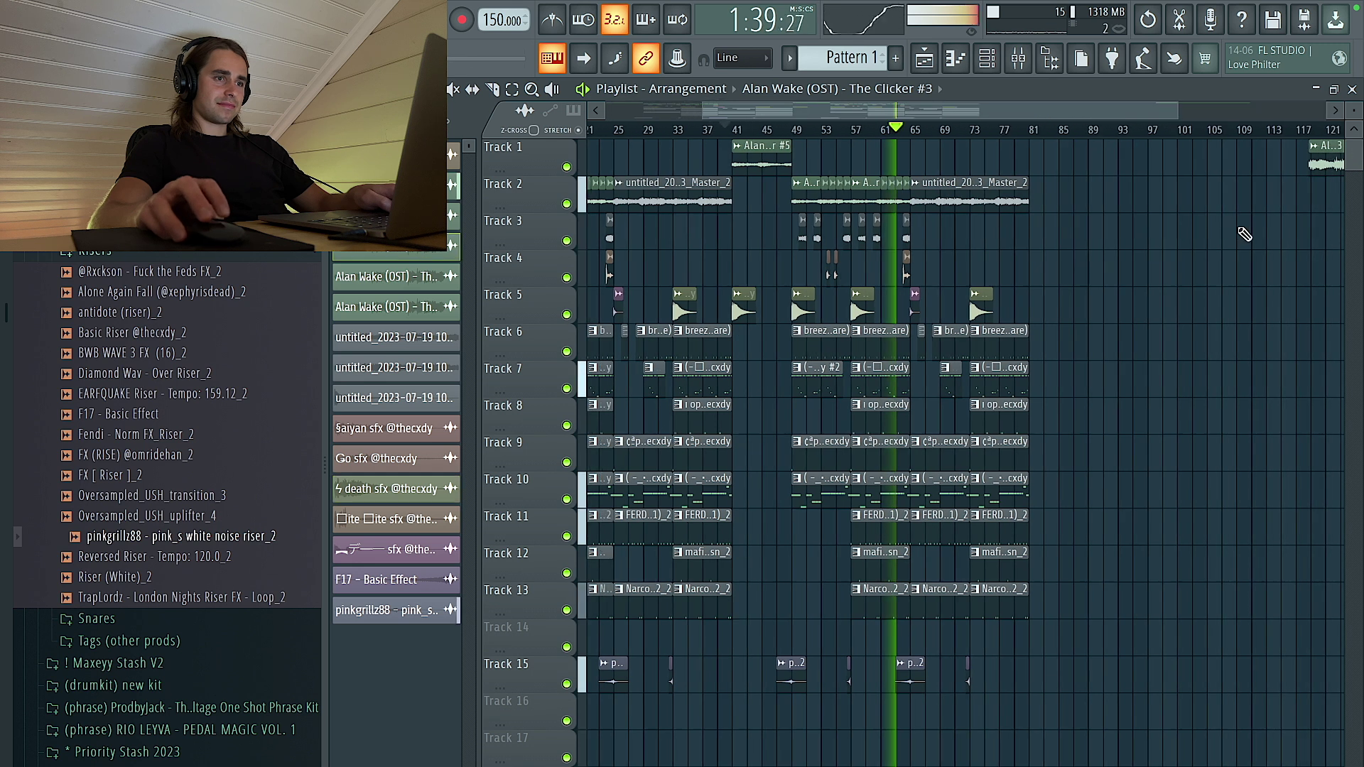
Step: Duplicate the arrangement of bars 41 to 80 and place the copy to start at bar 81
scroll(1193, 265, "down", 1)
left_click_drag(1152, 760, 989, 164)
scroll(764, 462, "up", 4)
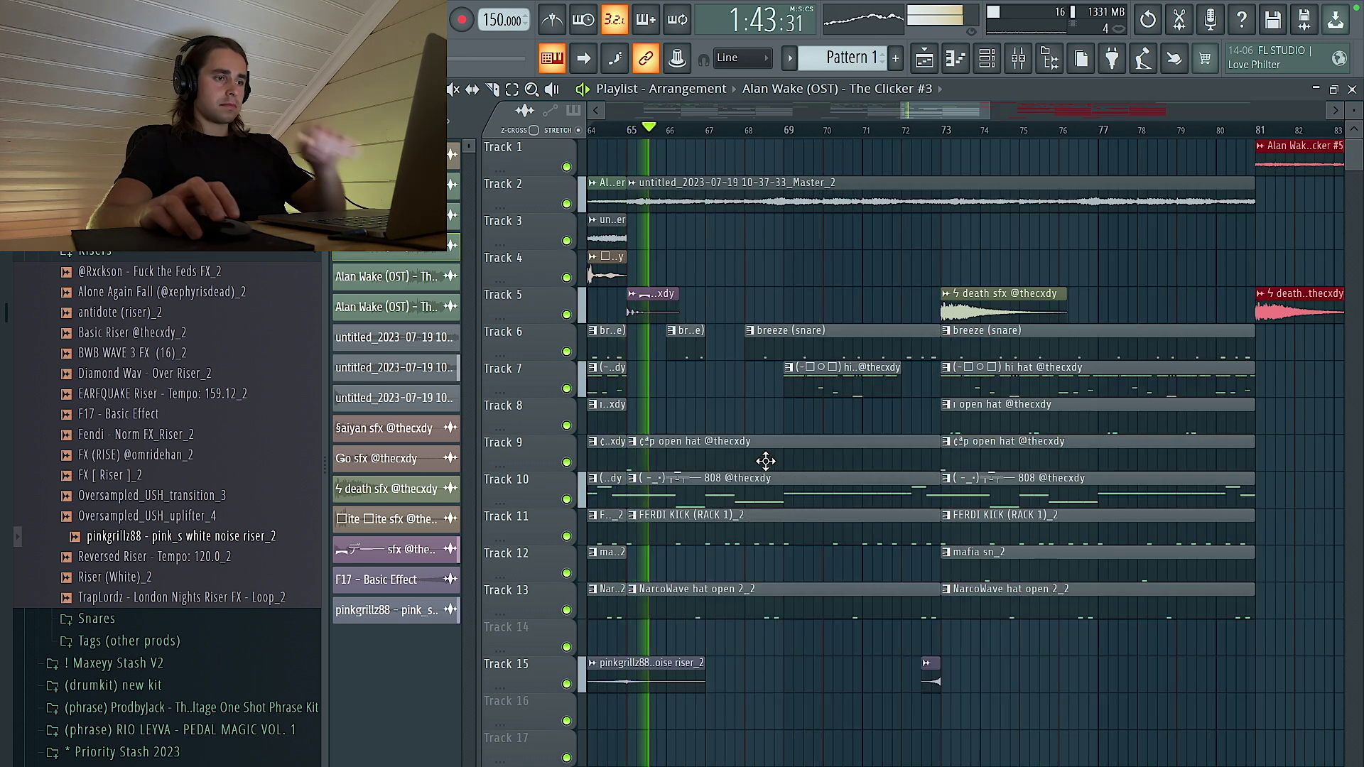
scroll(817, 463, "down", 5)
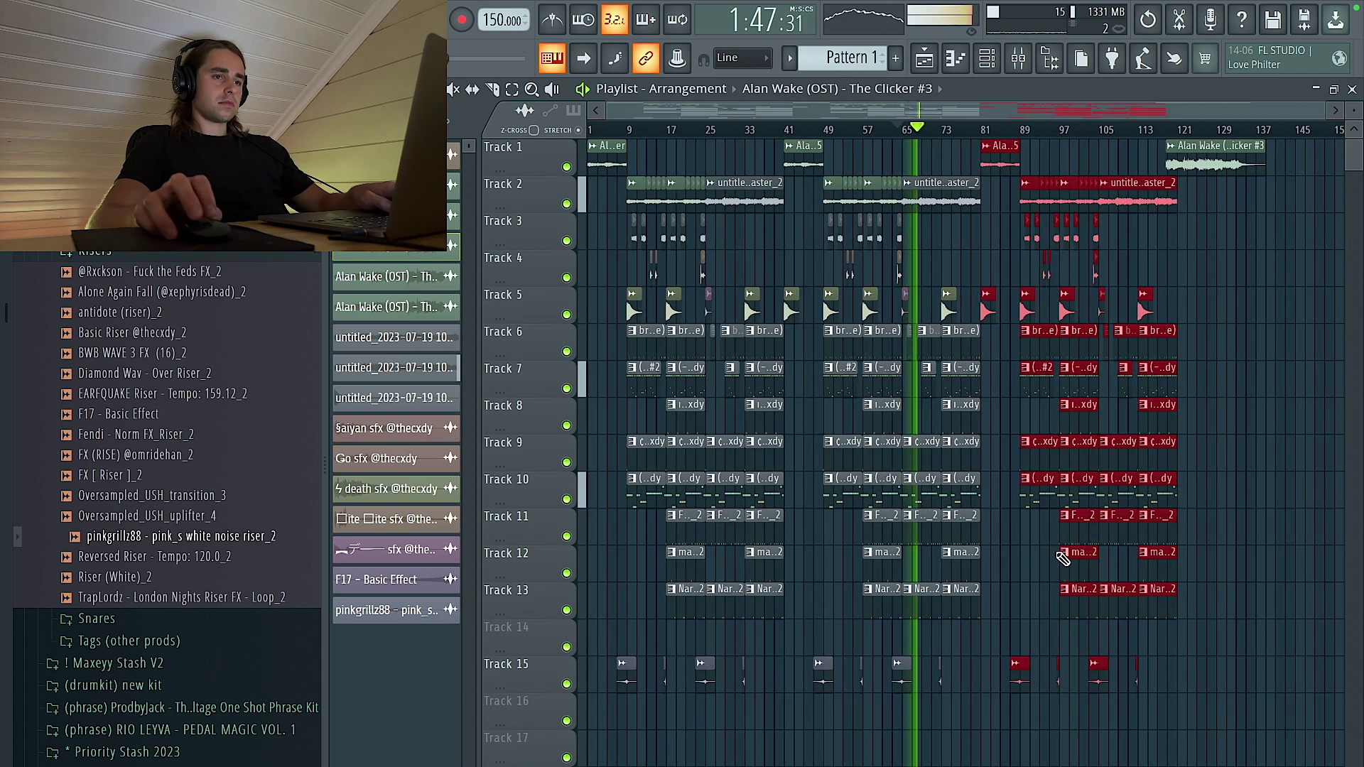
Step: Lower the FERDI KICK (RACK 1)_2 channel's fader slightly and adjust its stereo separation in the mixer
left_click(1018, 58)
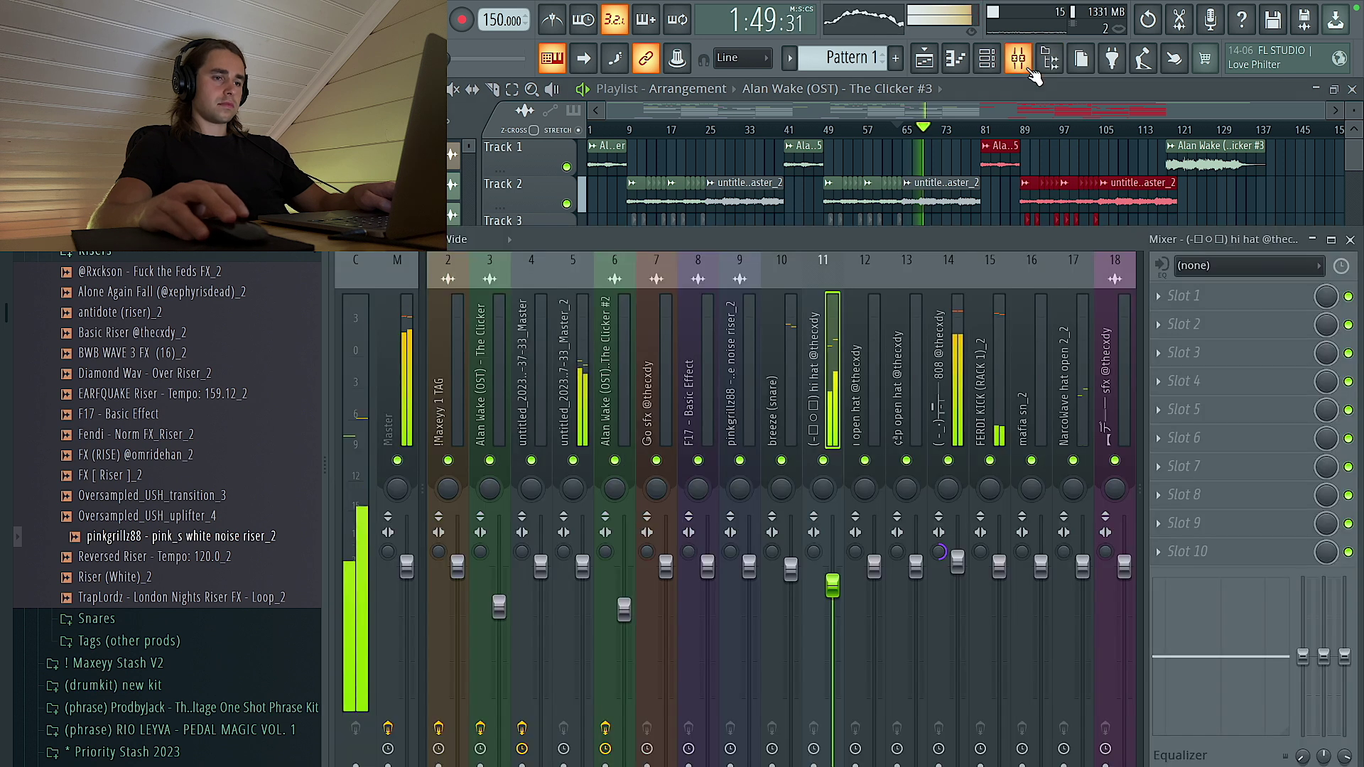
left_click(402, 397)
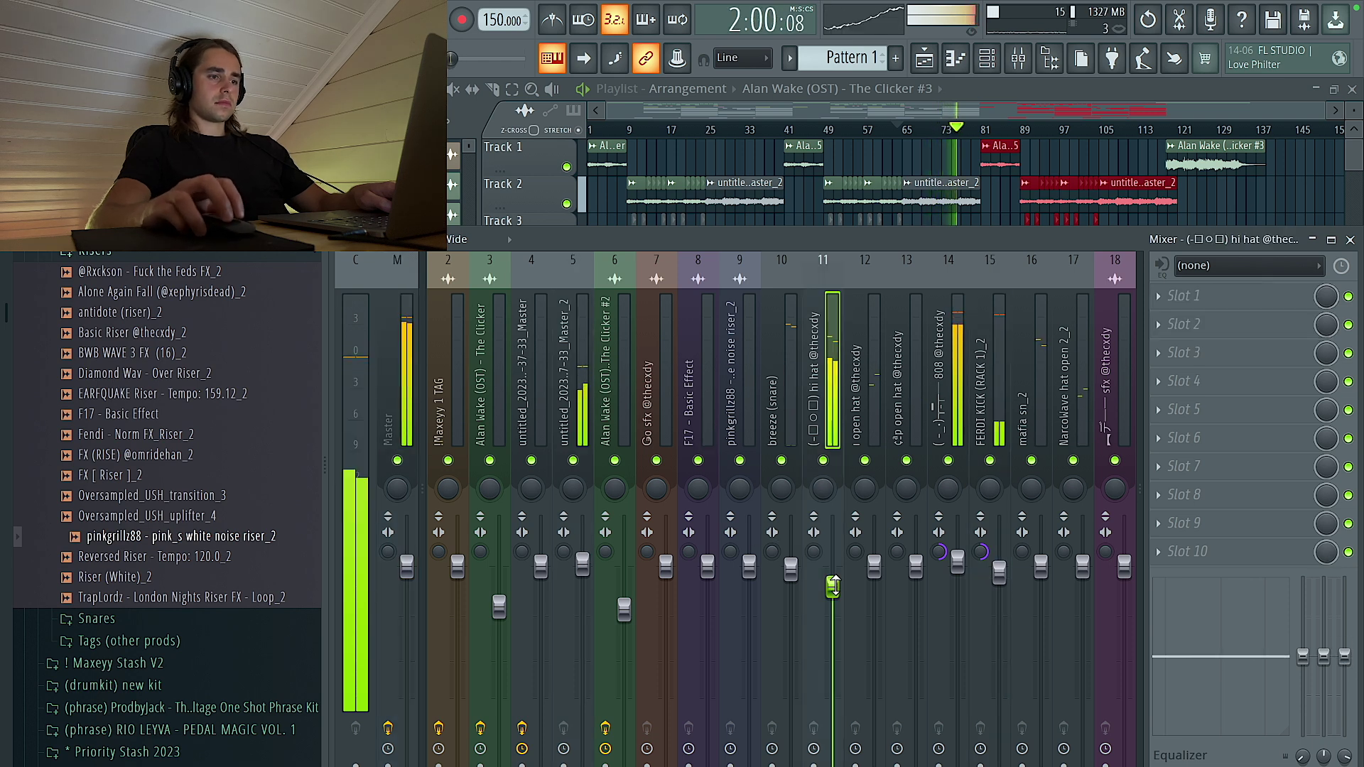
key("F9")
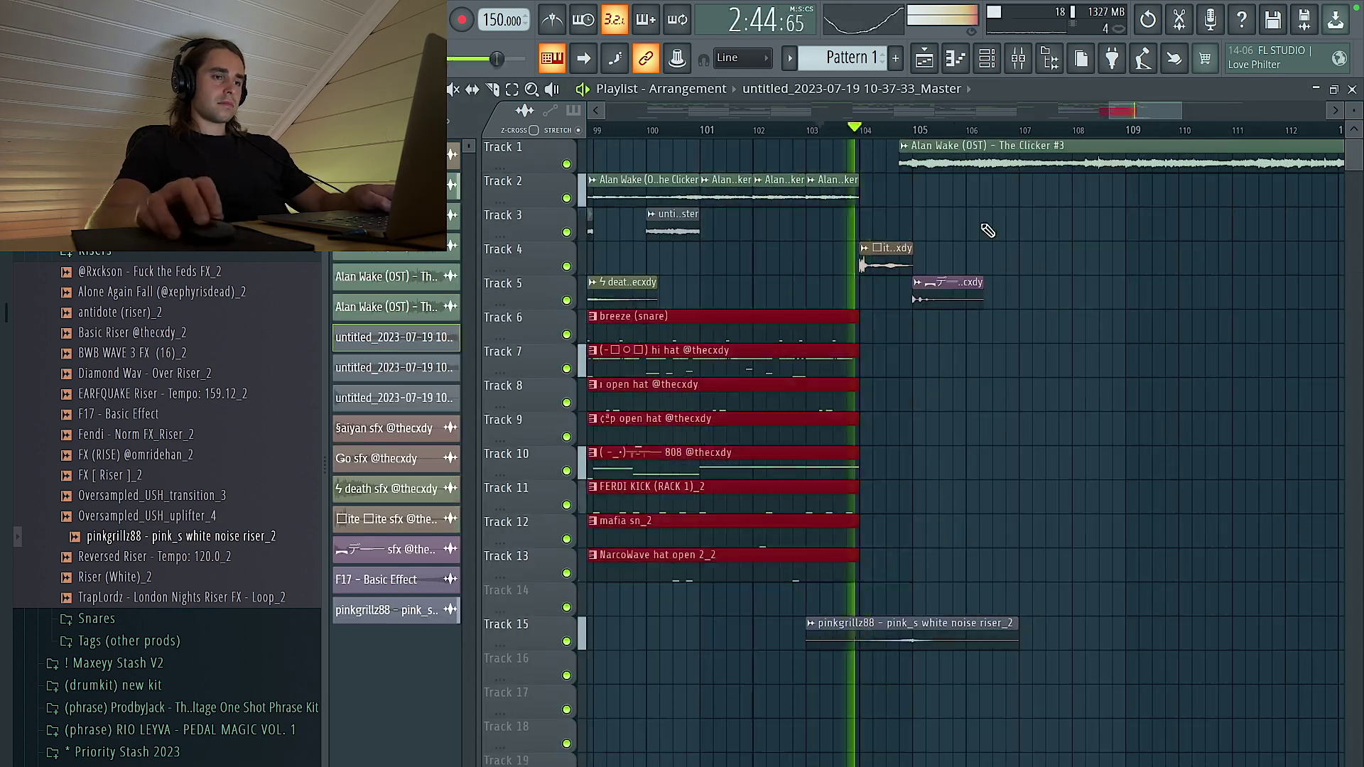
Step: Trim the clips on tracks 6, 7, 10, 11 and 13 to end at bar 104 and remove the nearby sfx clips on tracks 4 and 5
scroll(984, 229, "up", 3)
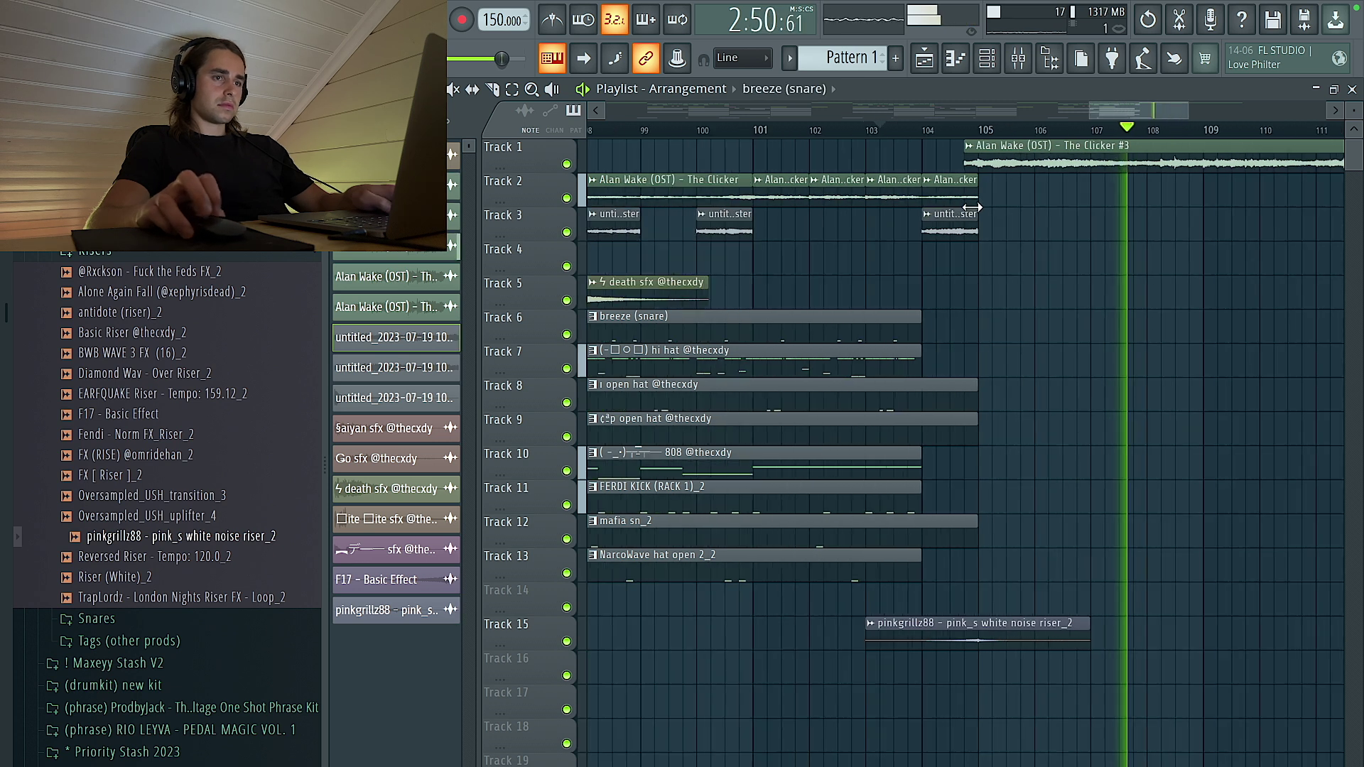
scroll(1117, 219, "down", 5)
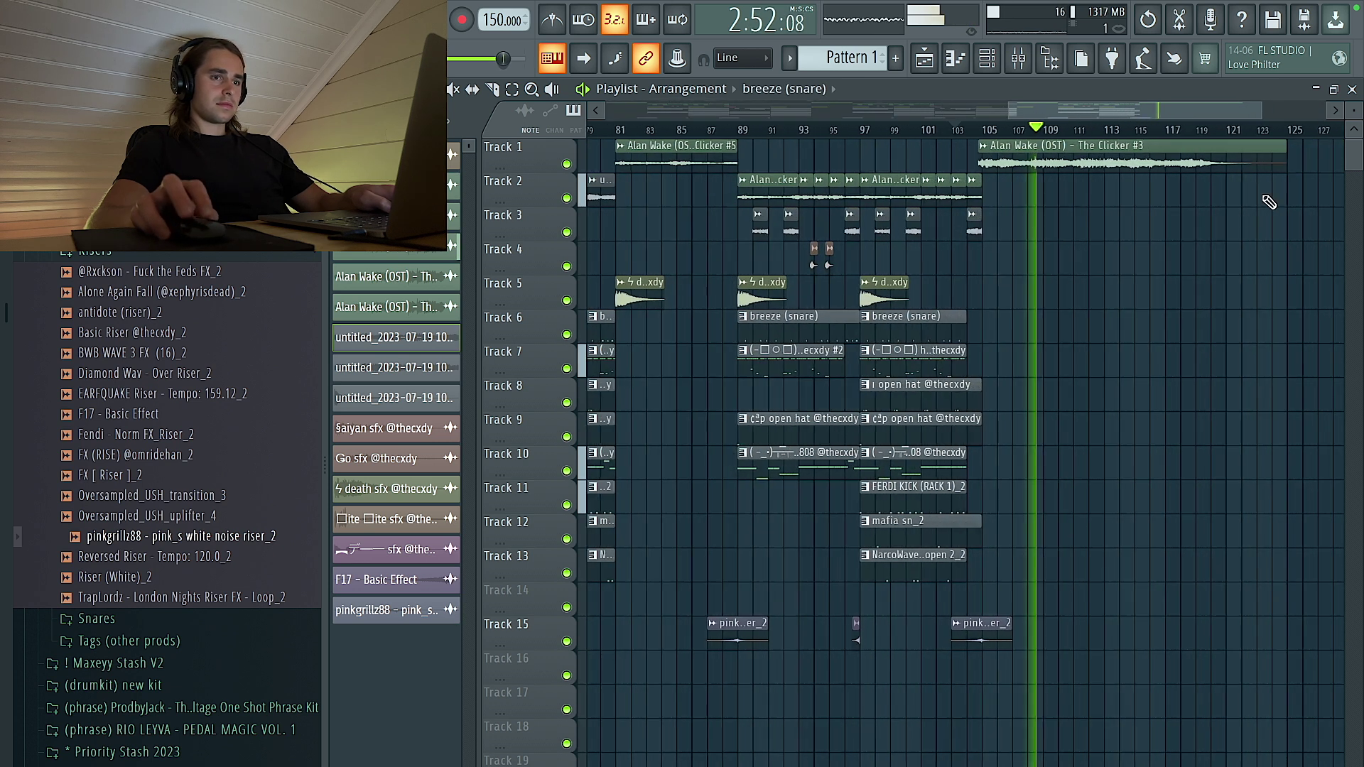
Step: Select bars 105 to 125 around the closing The Clicker #3 clip and add Fruity Reeverb 2 to slot 2 of the sample's mixer channel
left_click_drag(1286, 130, 988, 137)
left_click(1018, 58)
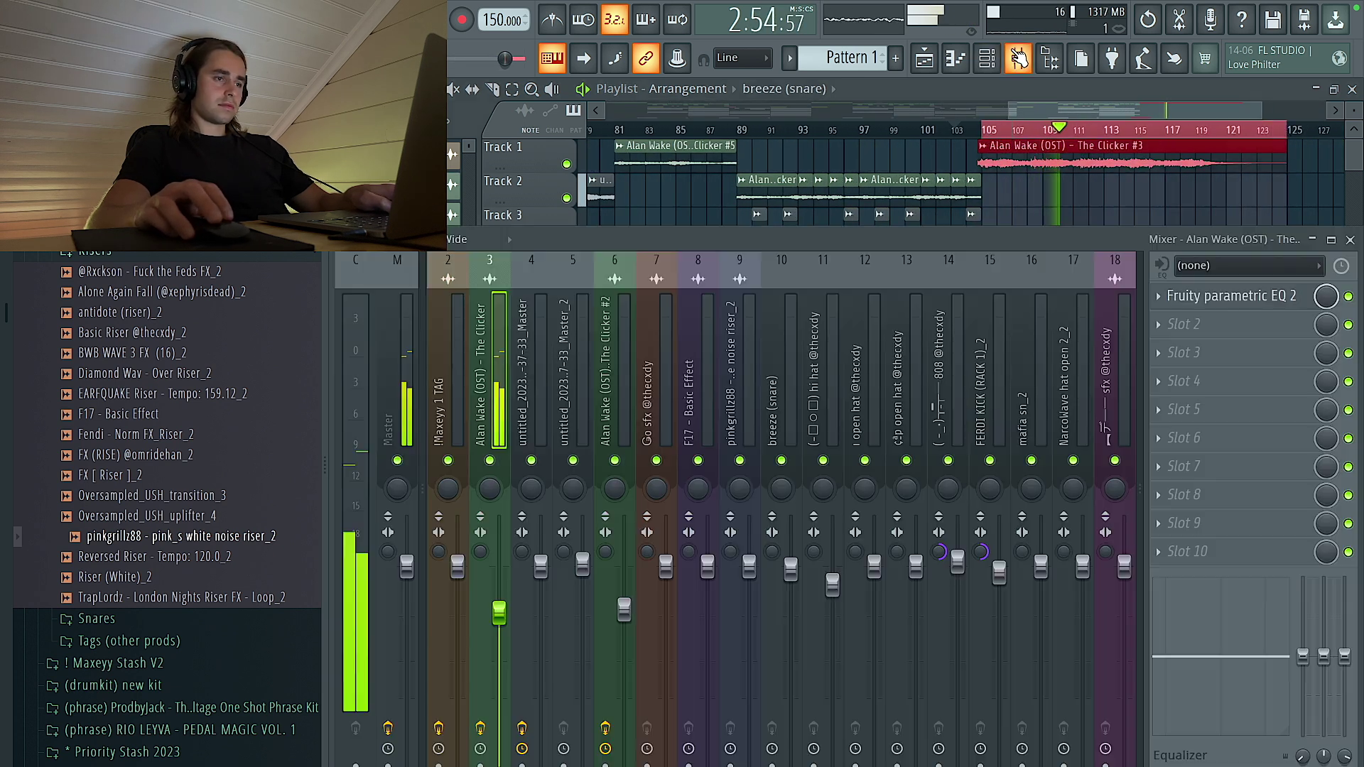
left_click(1193, 324)
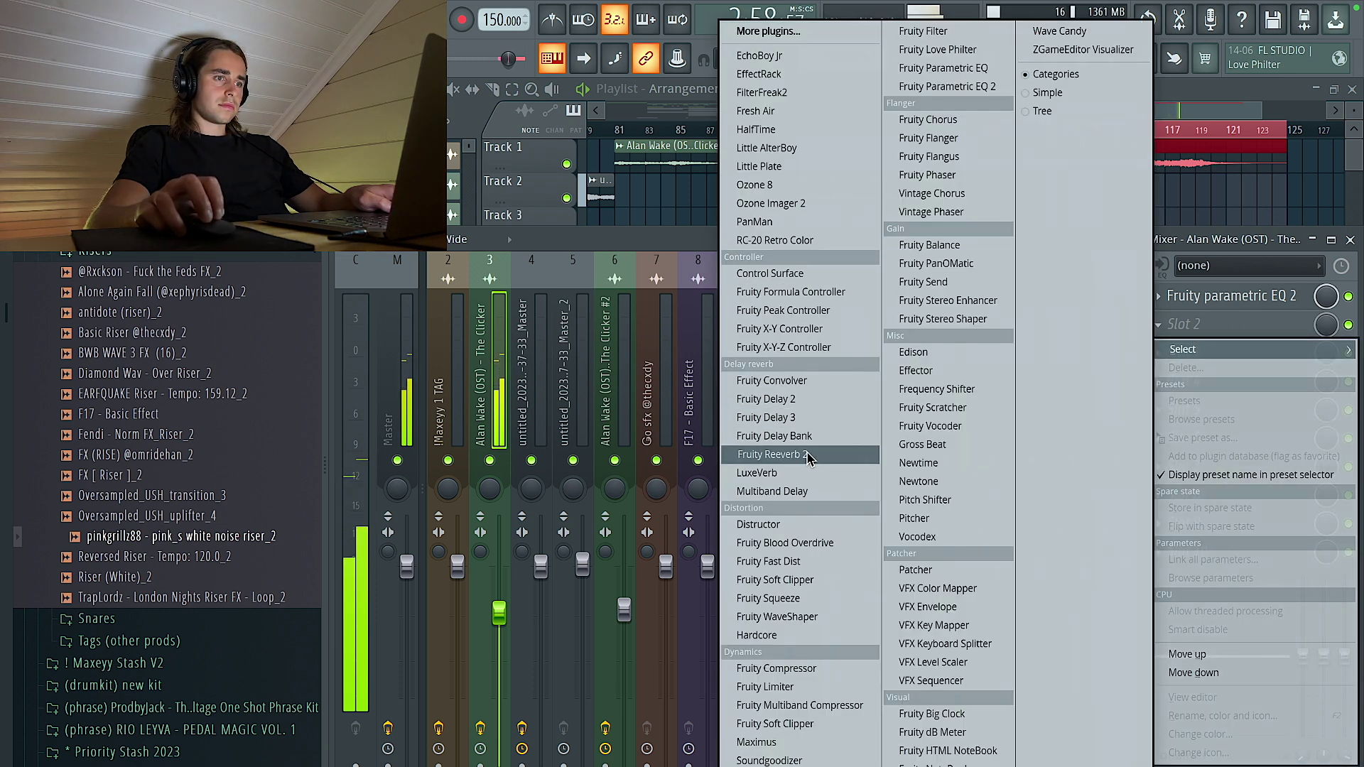
left_click(771, 454)
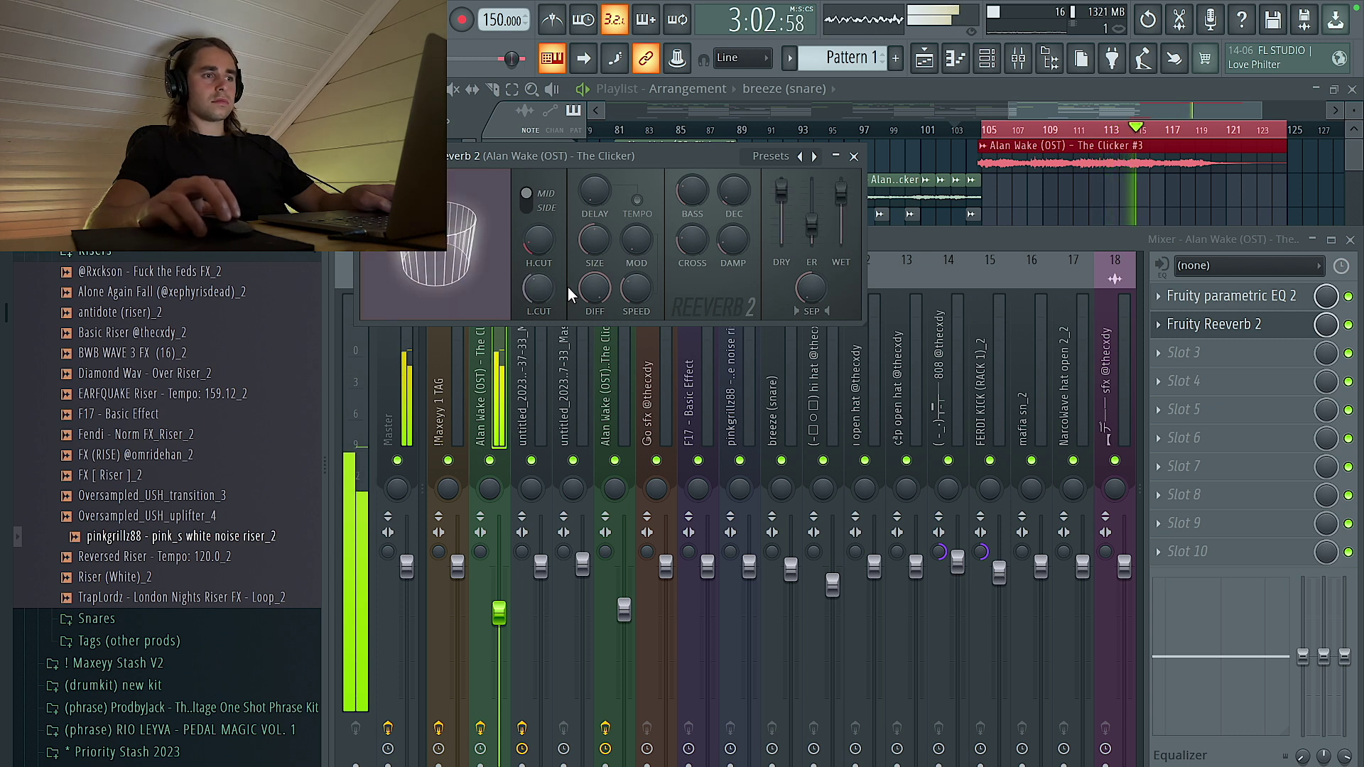
Step: Place the !Maxeyy 1 TAG clip just before bar 9 on track 14 and check its channel settings
scroll(598, 248, "down", 3)
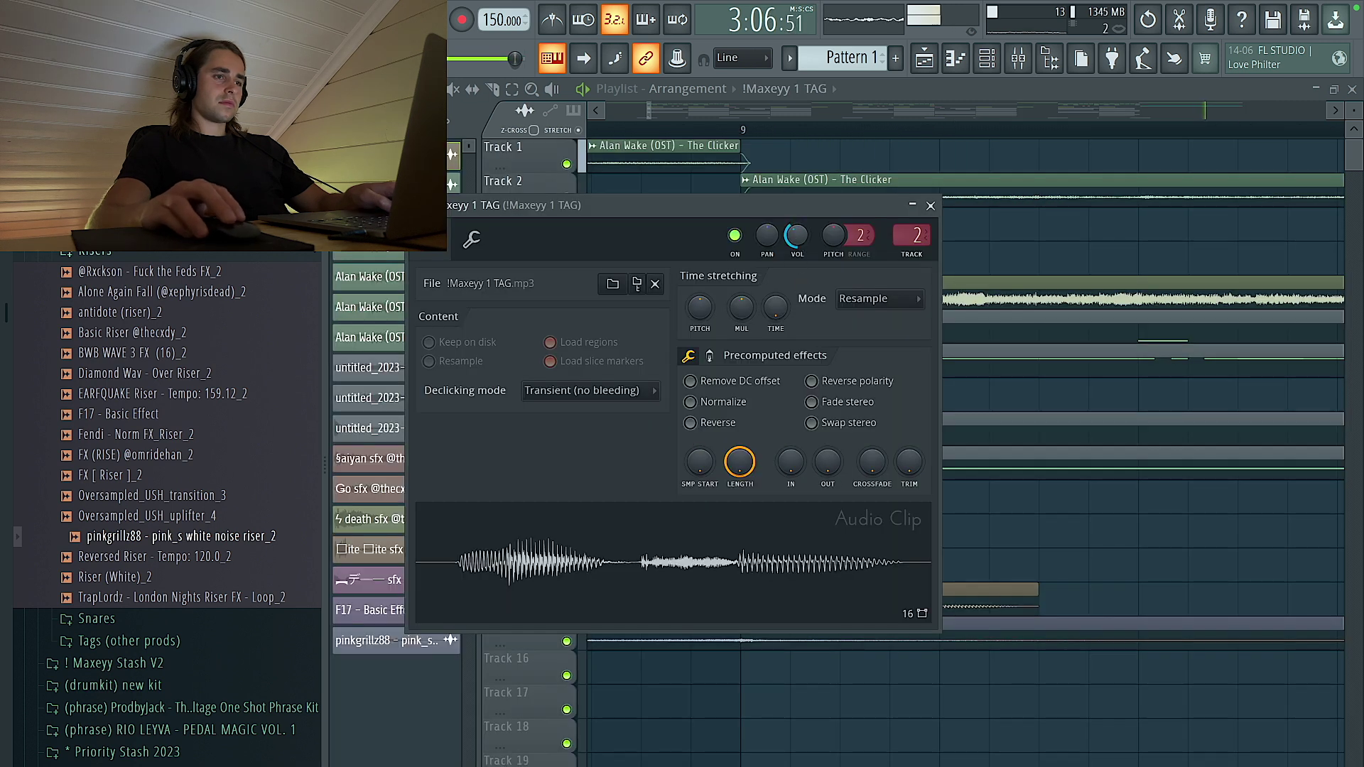
key("Escape")
scroll(979, 529, "down", 10)
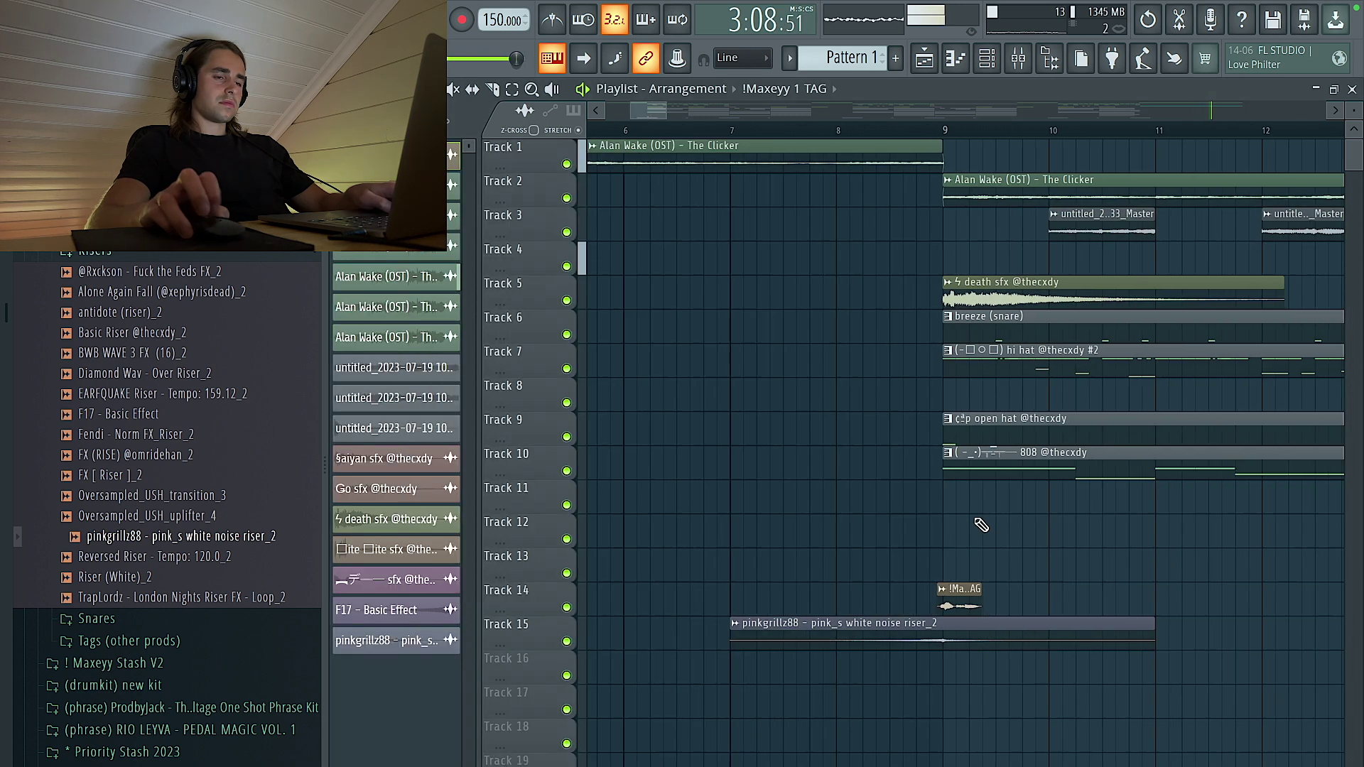